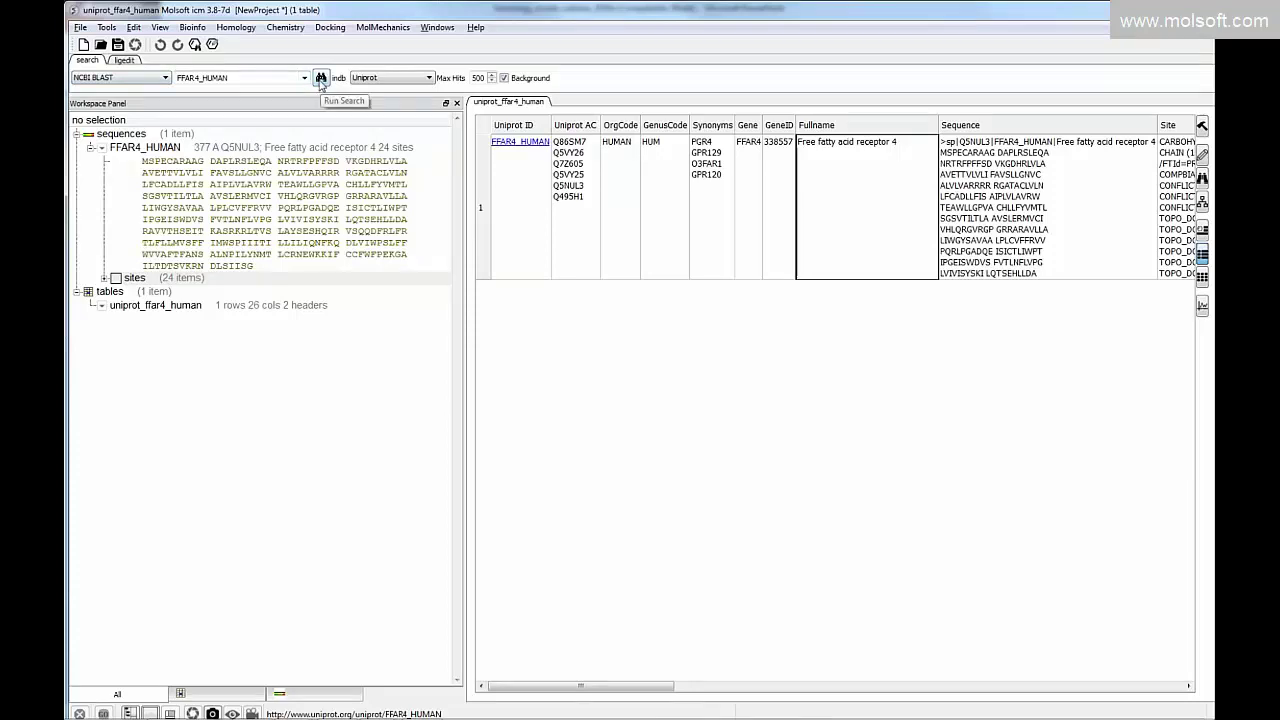
# Run the NCBI BLAST search for FFAR4_HUMAN against Uniprot and bring up the blast_search_results project window.
pyautogui.click(320, 79)
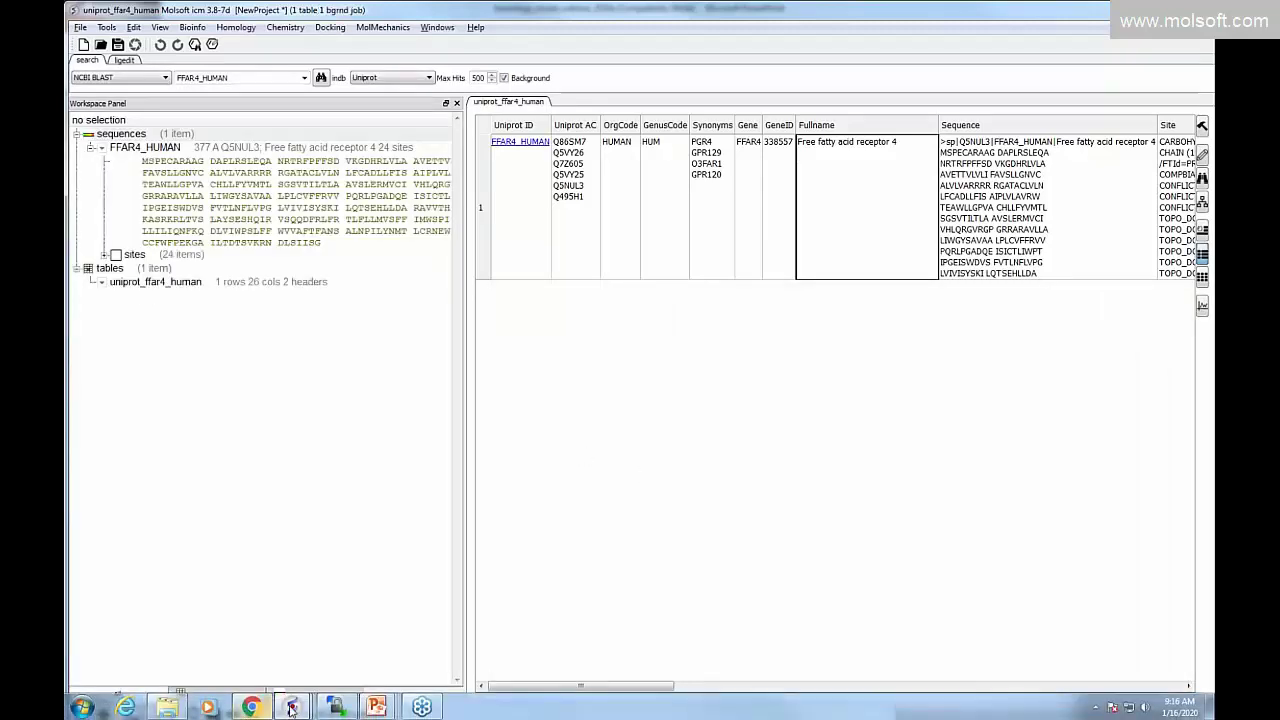
pyautogui.moveTo(292, 707)
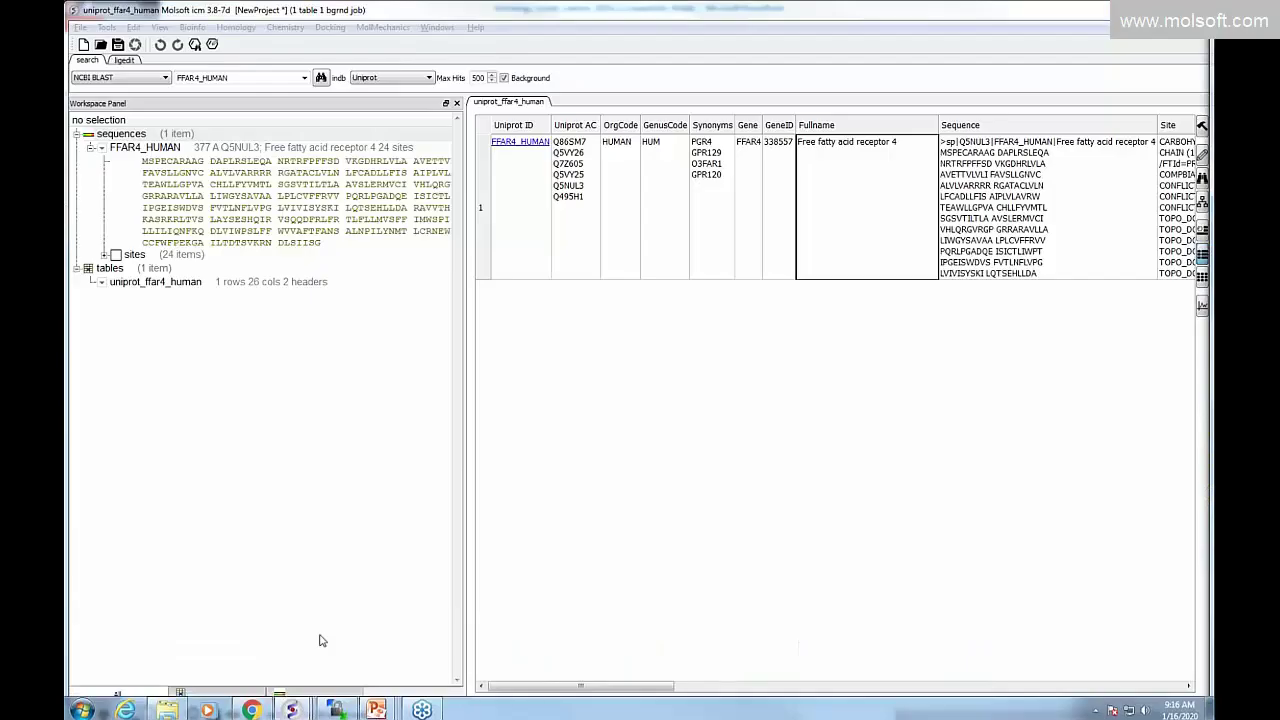
pyautogui.moveTo(1215, 6); pyautogui.dragTo(783, 10)
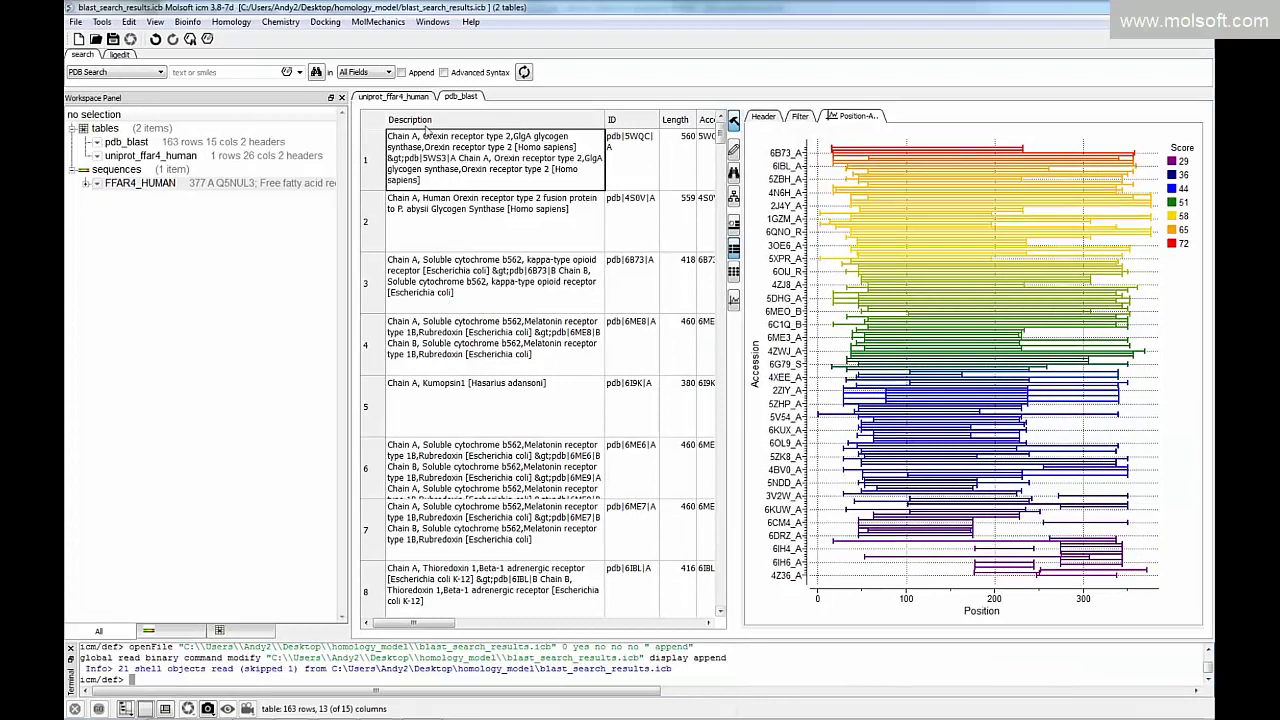
# Widen the pdb_blast table area and sort the hits by Identity in descending order.
pyautogui.moveTo(349, 284); pyautogui.dragTo(240, 284)
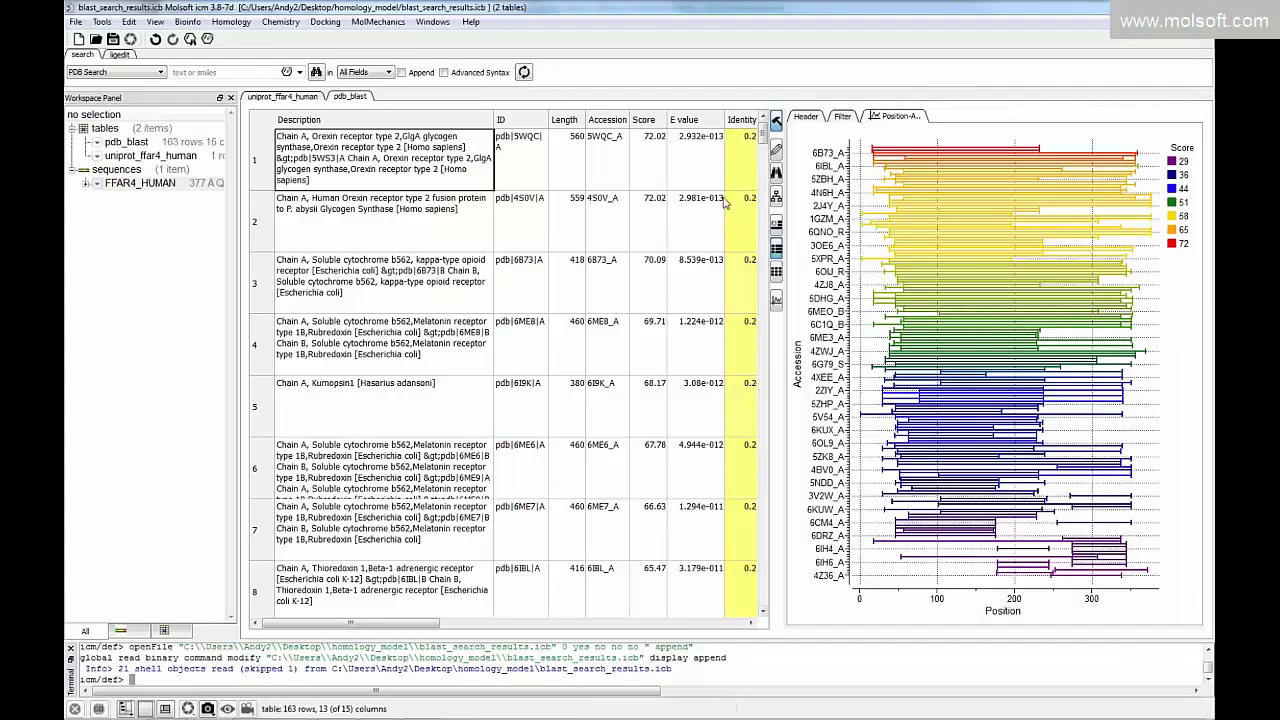
pyautogui.moveTo(388, 631); pyautogui.dragTo(445, 631)
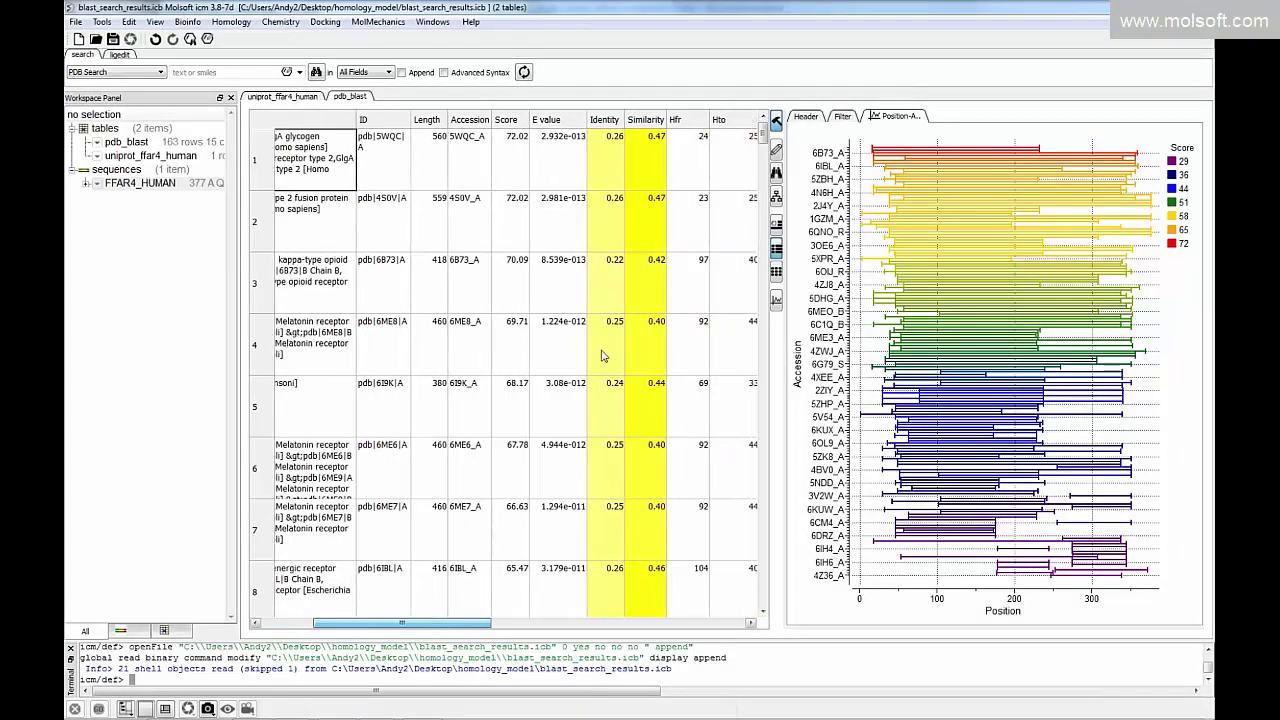
pyautogui.click(607, 121)
pyautogui.click(607, 121)
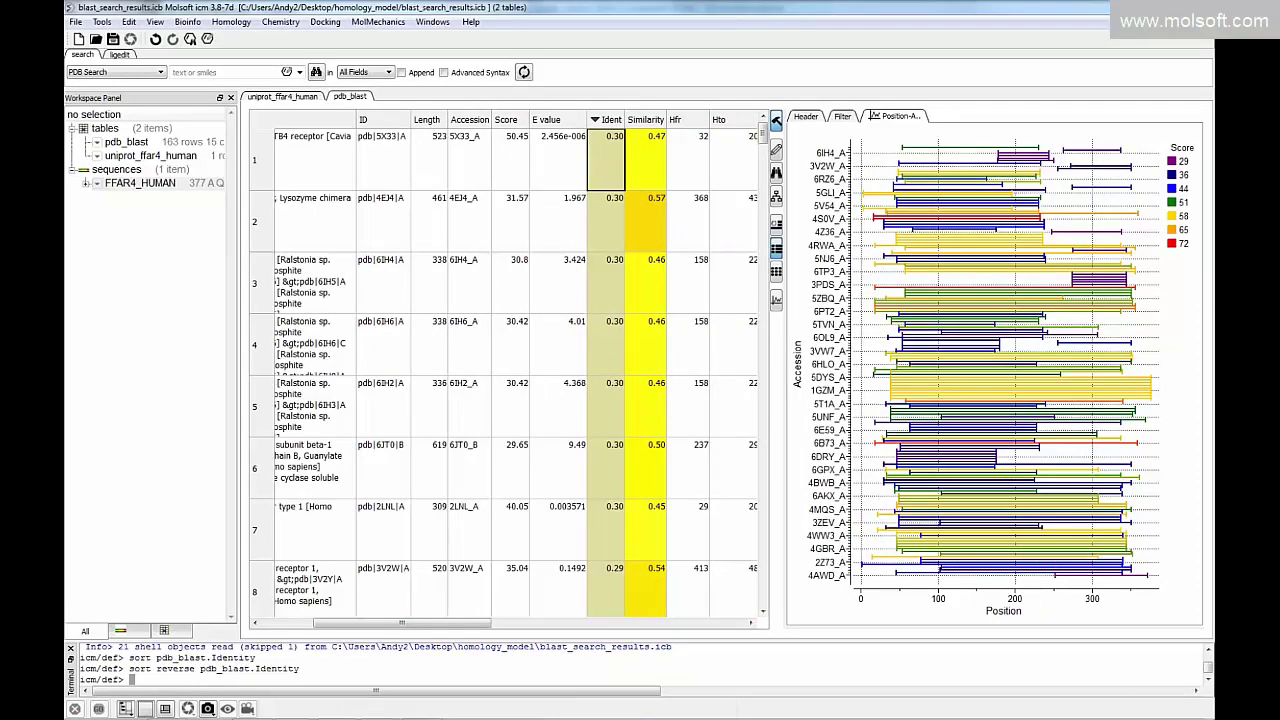
# Examine the hits' descriptions, identity and alignment columns together with the plot of hit positions along the query sequence.
pyautogui.moveTo(423, 626); pyautogui.dragTo(370, 626)
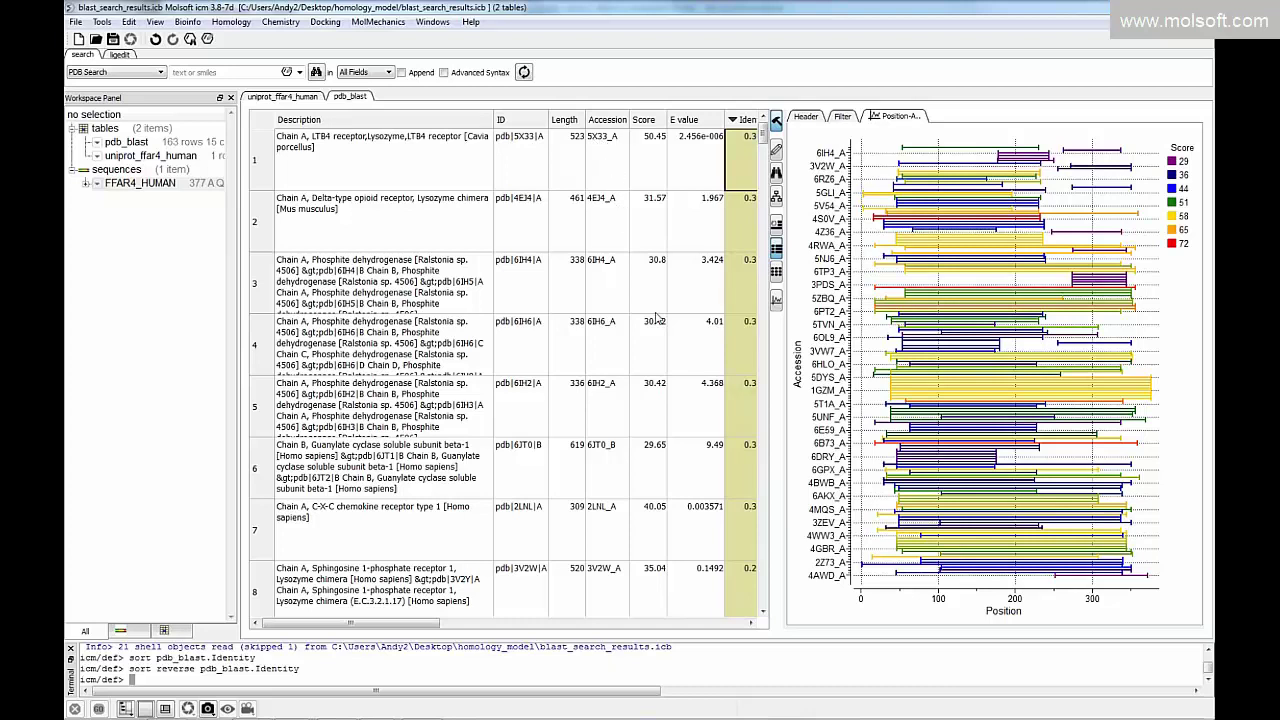
pyautogui.moveTo(434, 631); pyautogui.dragTo(593, 636)
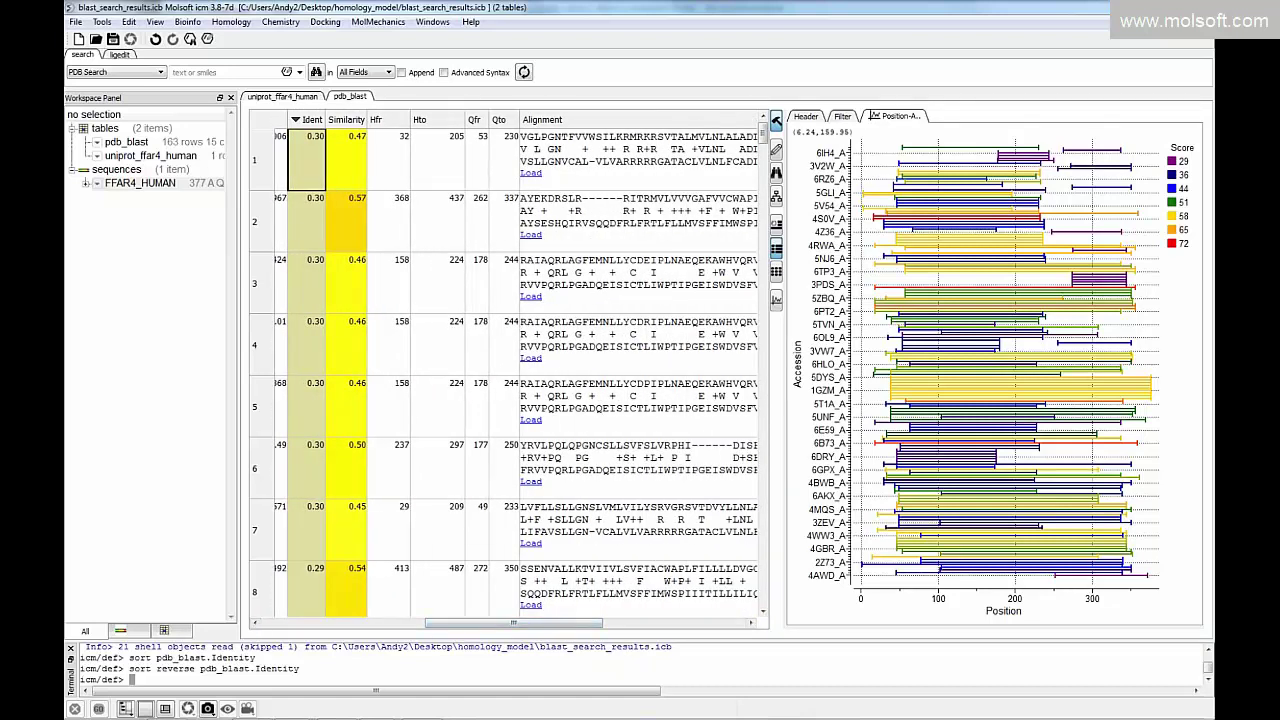
pyautogui.scroll(-4, 930, 218)
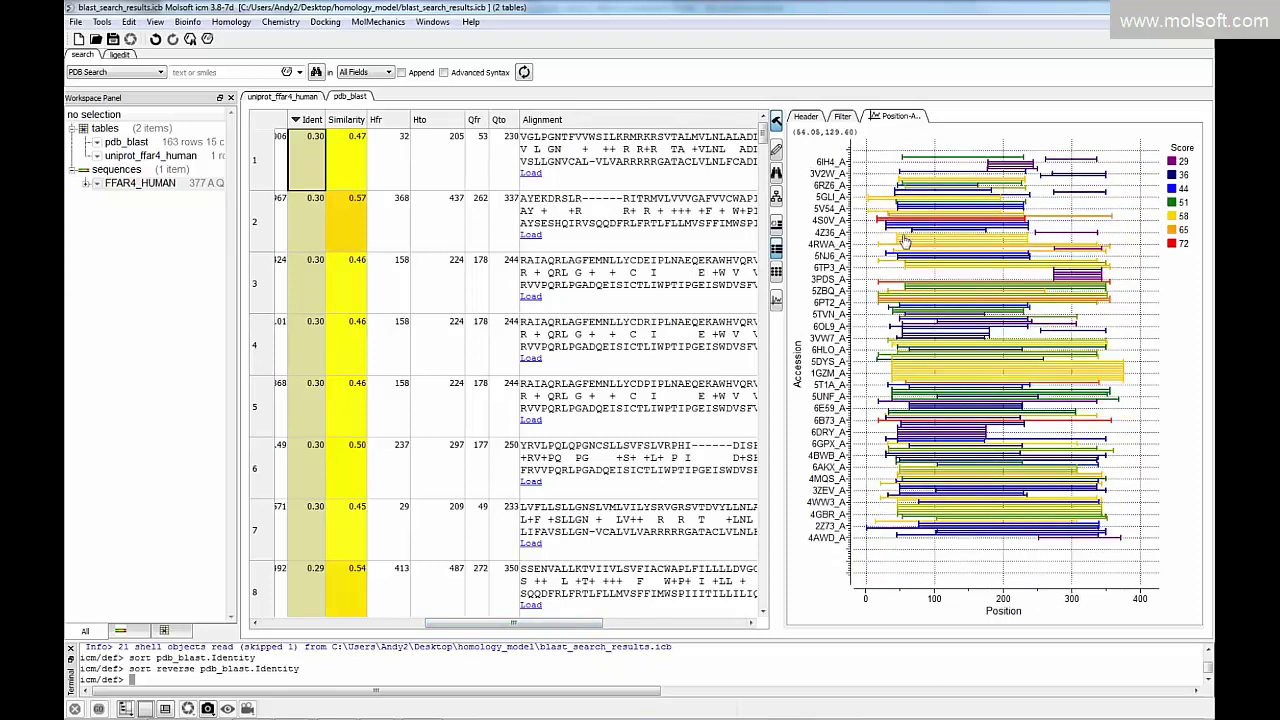
pyautogui.scroll(4, 906, 245)
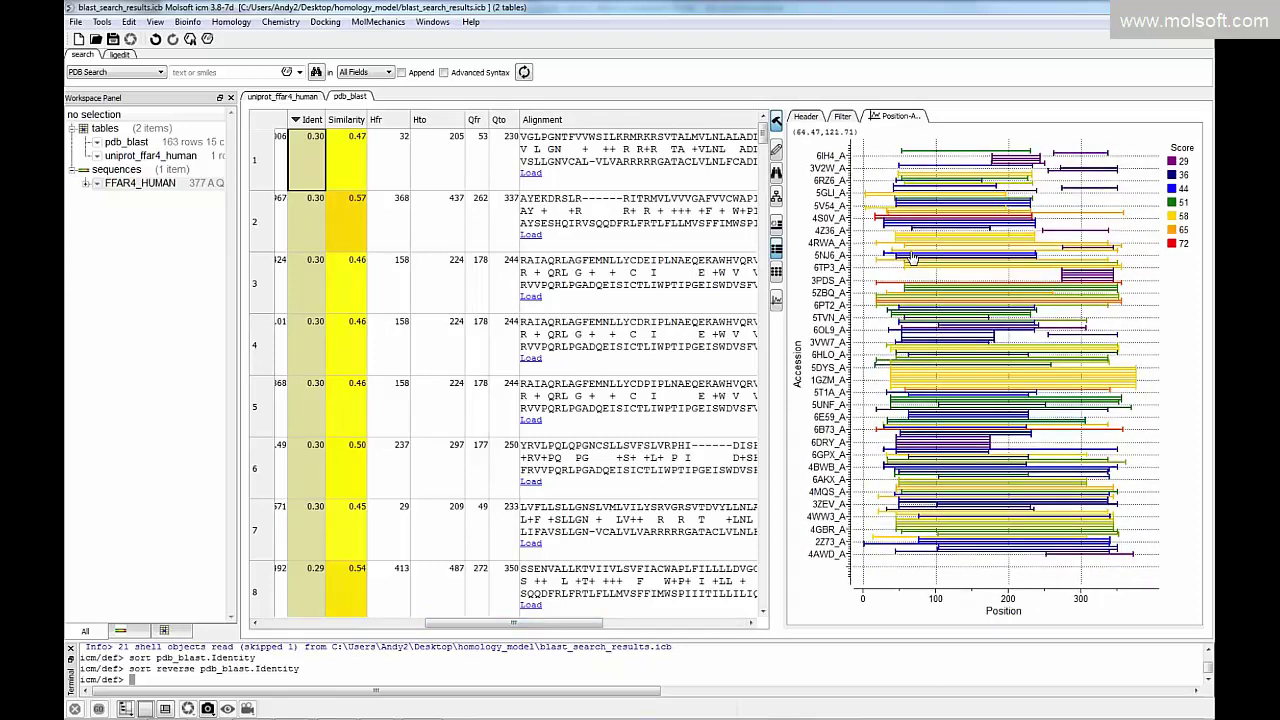
pyautogui.scroll(-2, 955, 257)
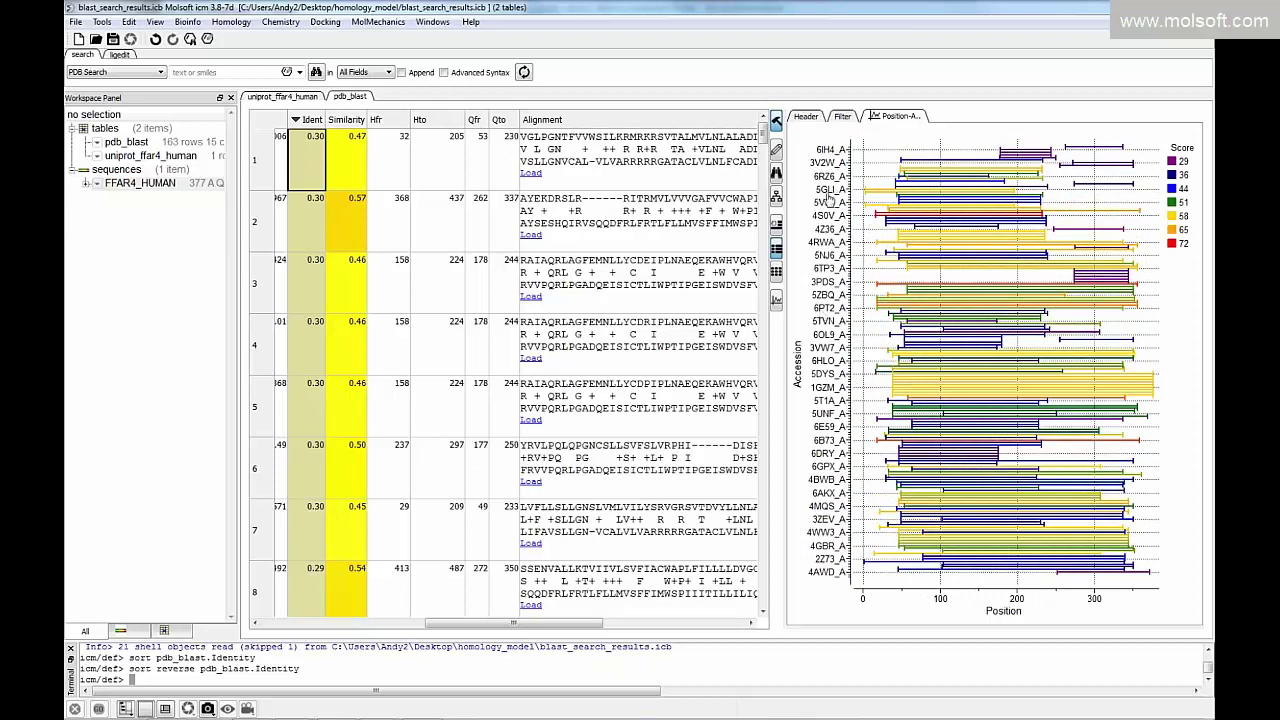
pyautogui.scroll(1, 960, 363)
pyautogui.scroll(-1, 962, 363)
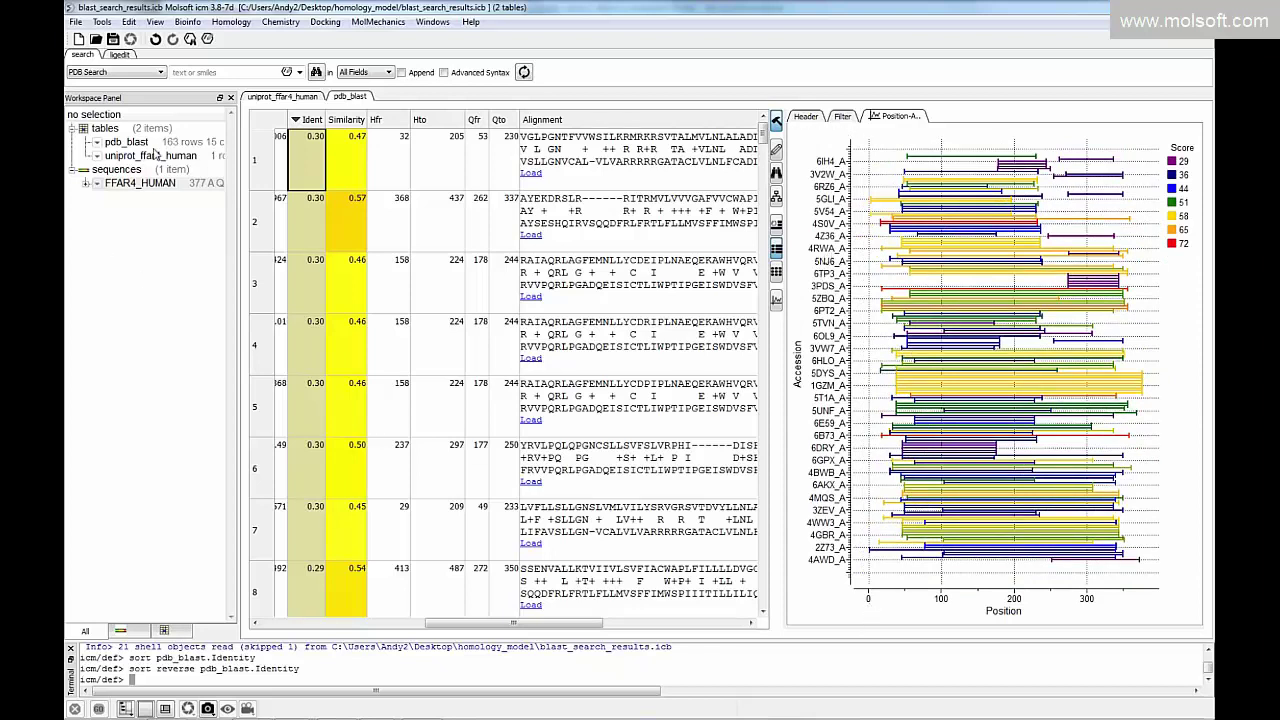
pyautogui.doubleClick(238, 175)
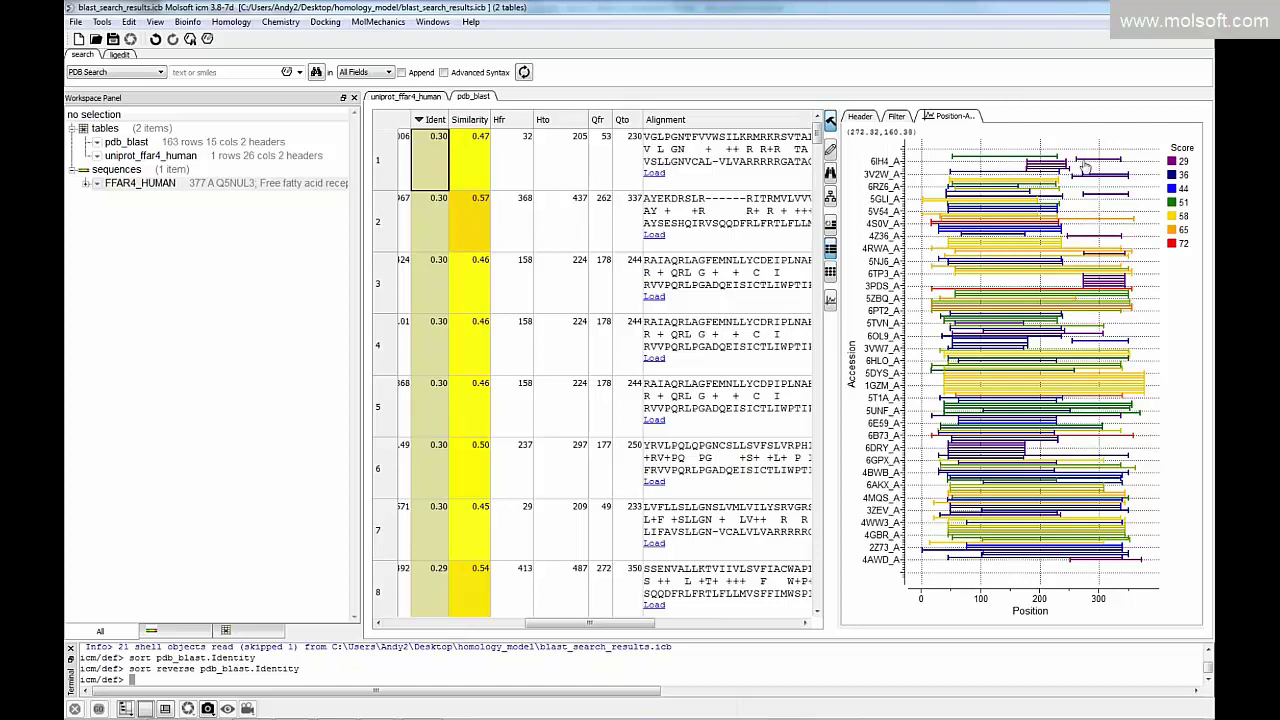
pyautogui.moveTo(651, 624); pyautogui.dragTo(697, 638)
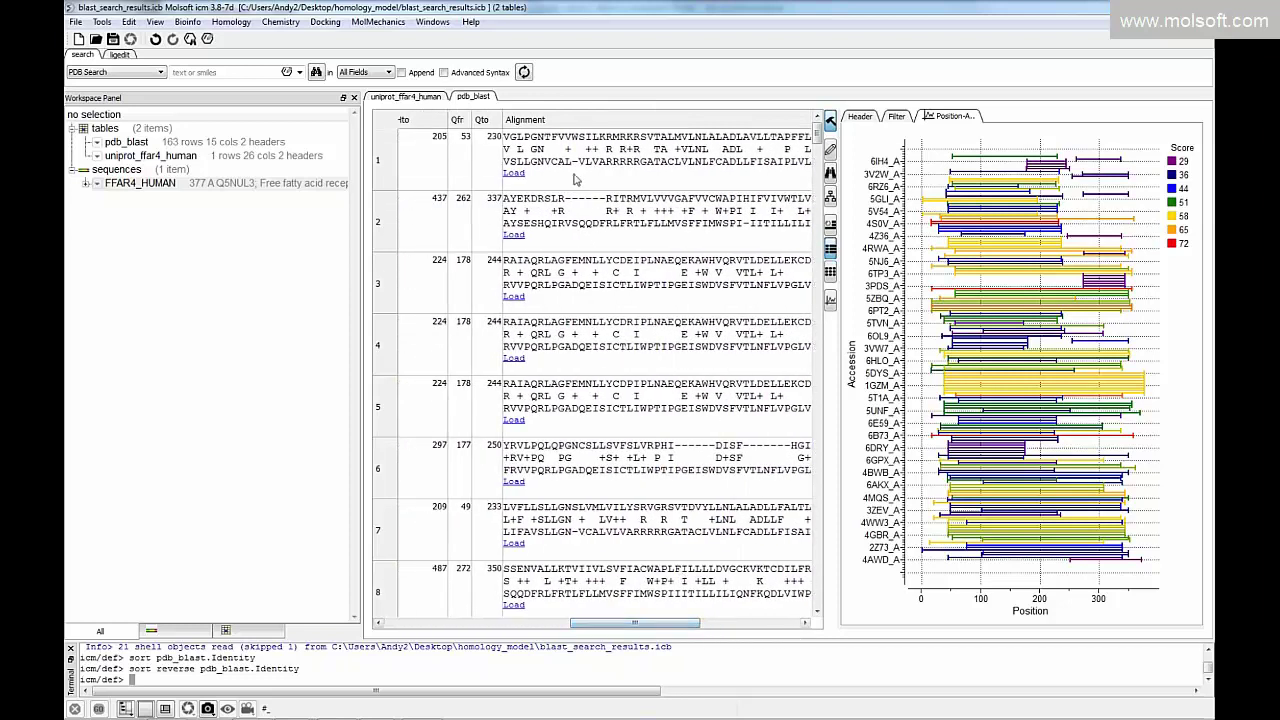
# Load the BLAST alignment of the first hit, 5X33_A, view it enlarged, and close the terminal and alignment panels.
pyautogui.click(519, 174)
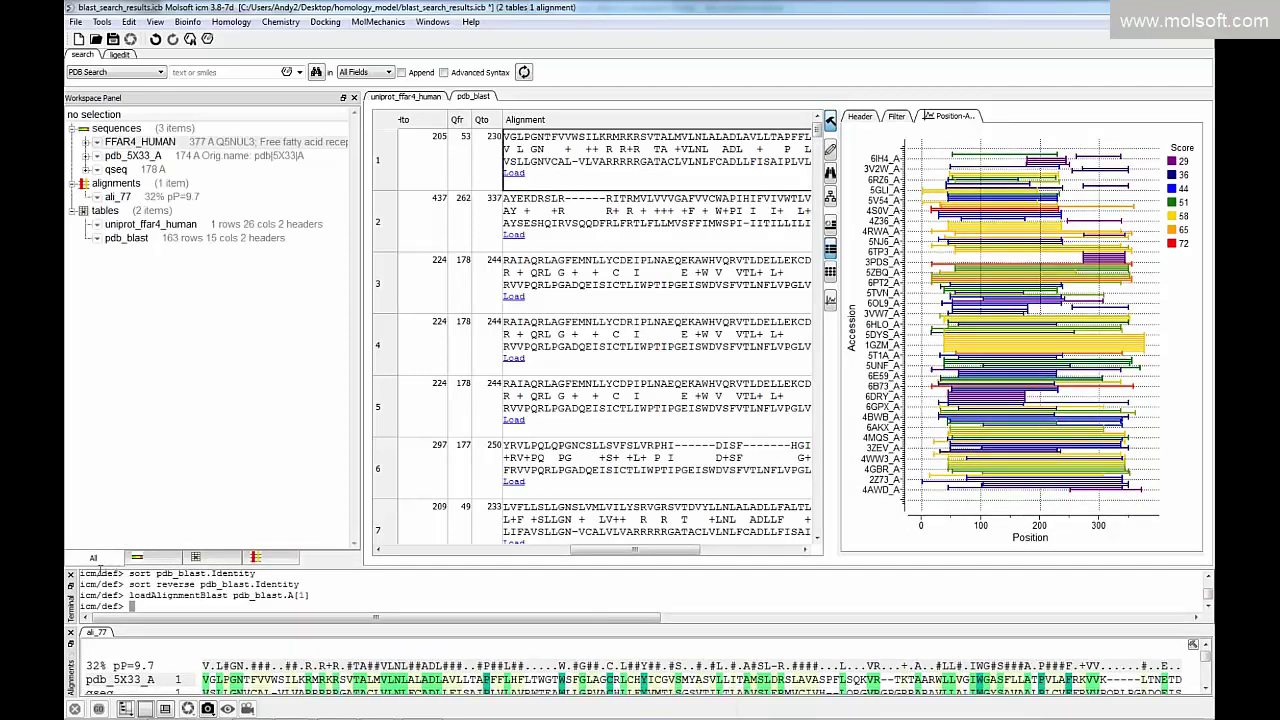
pyautogui.click(70, 577)
pyautogui.moveTo(445, 567); pyautogui.dragTo(445, 511)
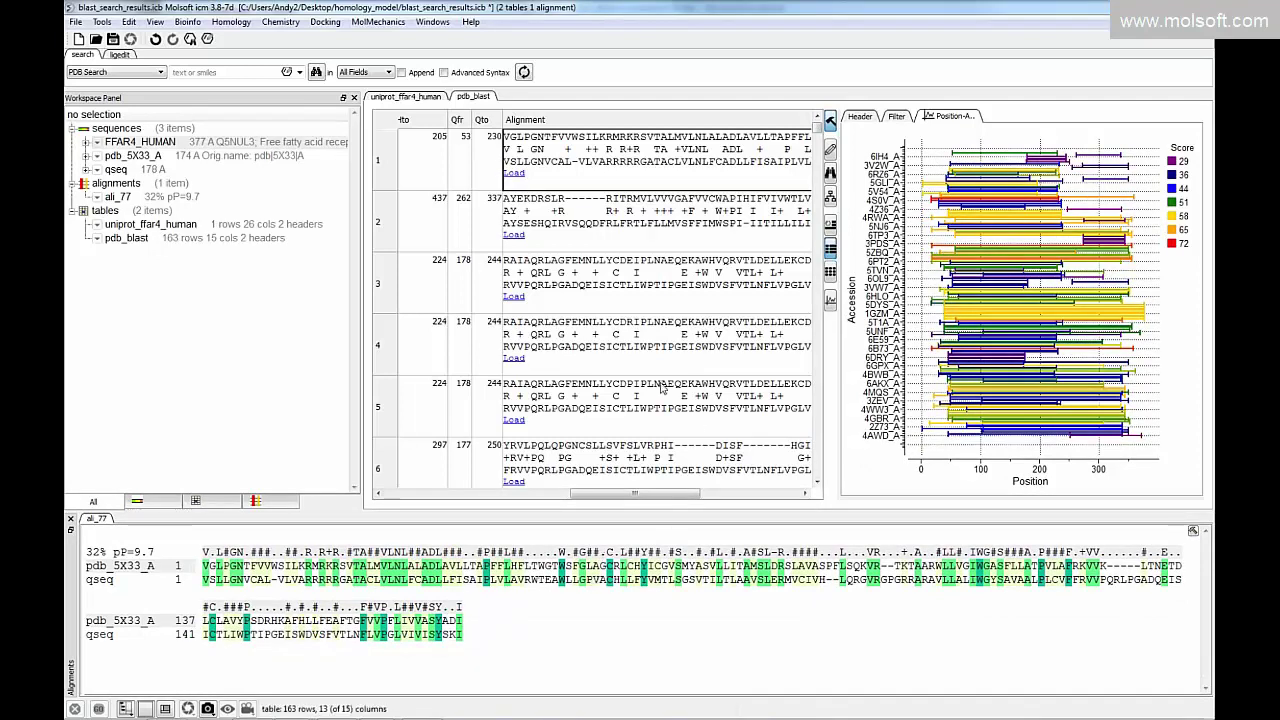
pyautogui.click(72, 522)
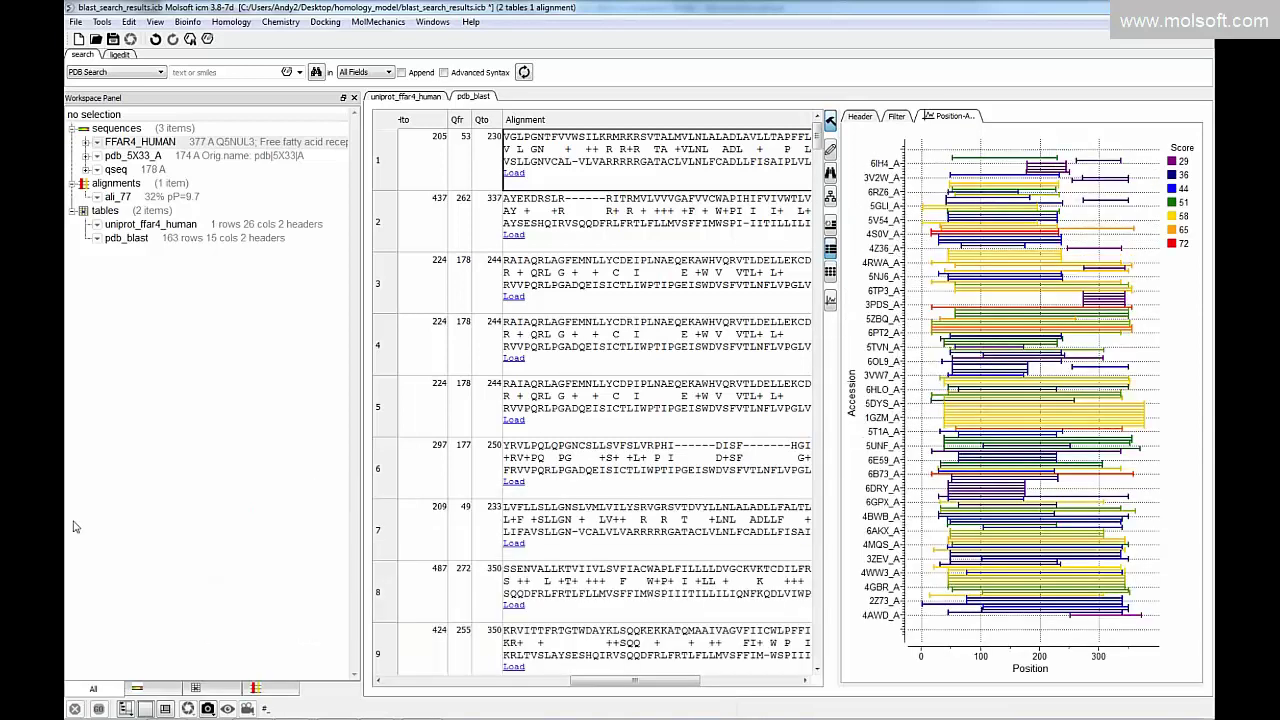
# Review the descriptions and identity values of the pdb_blast hits and view the available search types.
pyautogui.click(391, 681)
pyautogui.click(391, 681)
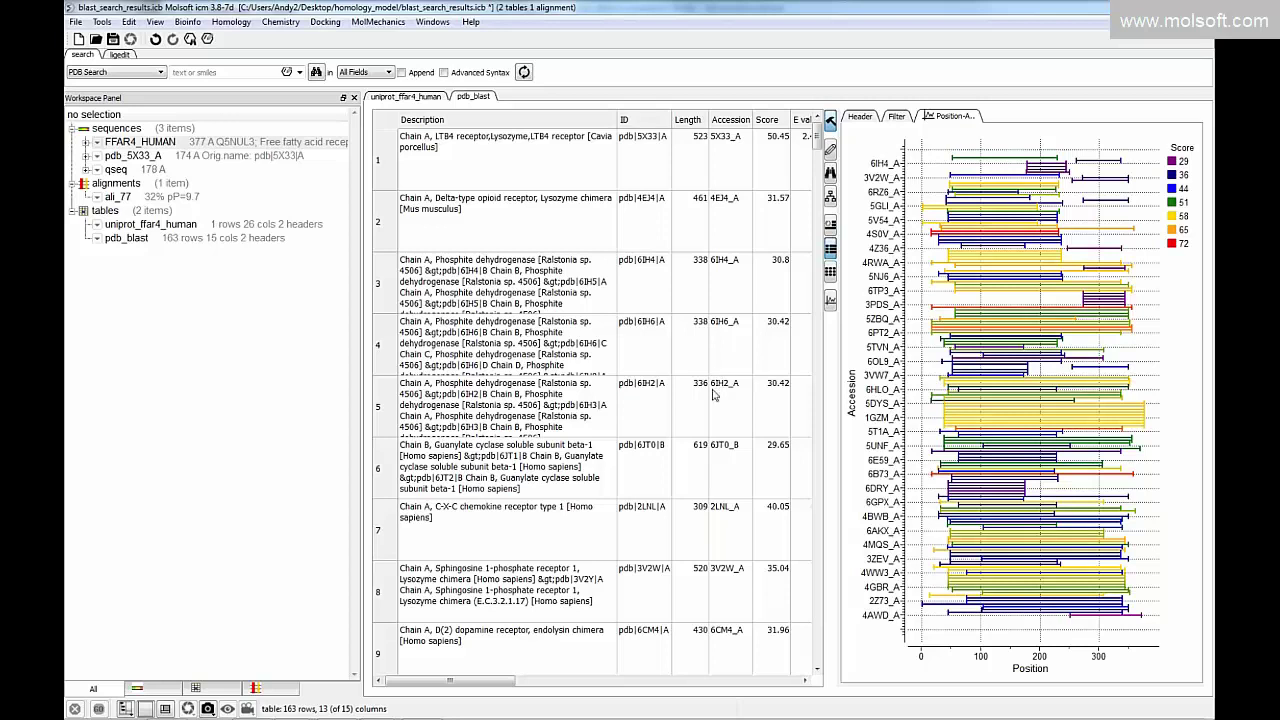
pyautogui.moveTo(438, 716)
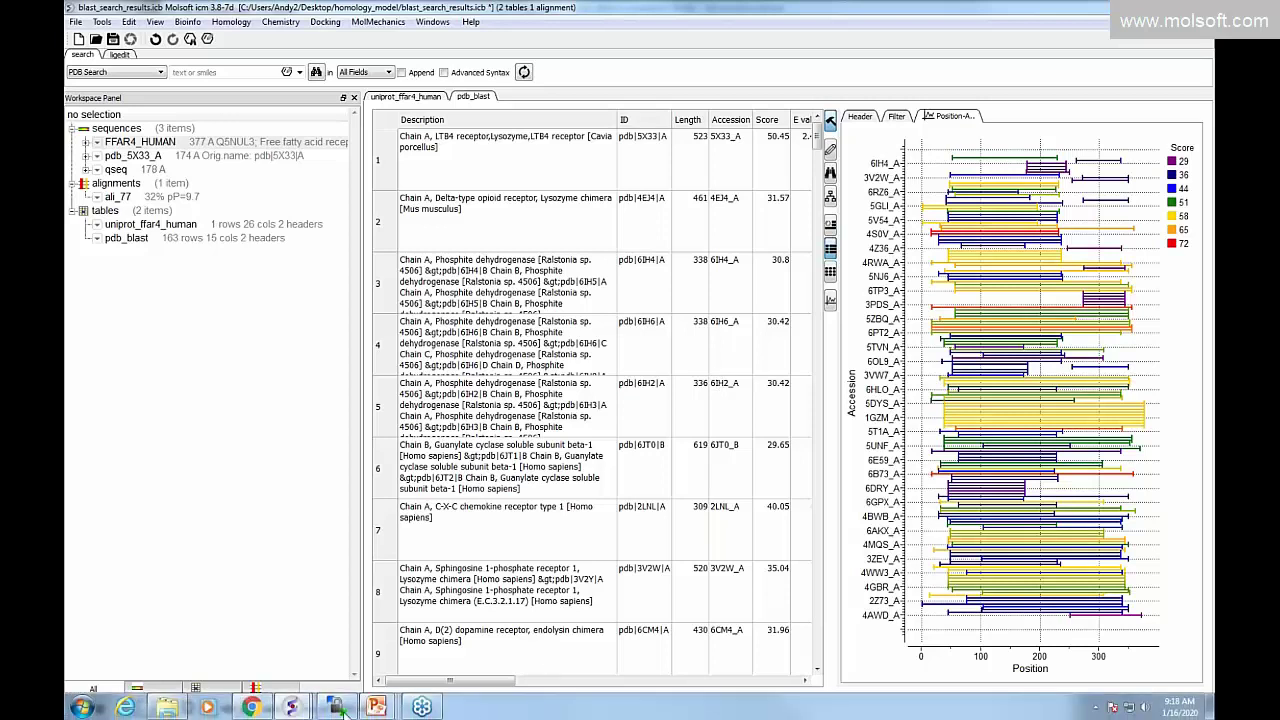
pyautogui.moveTo(292, 708)
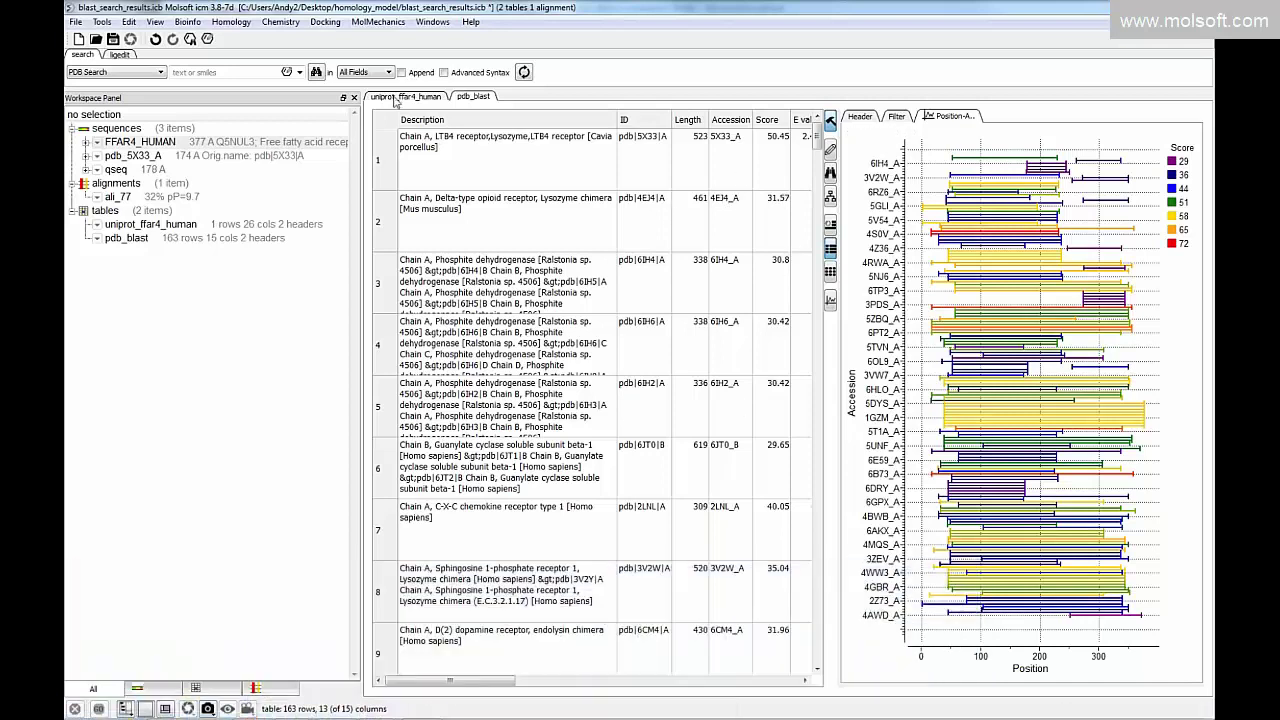
pyautogui.moveTo(498, 681); pyautogui.dragTo(538, 686)
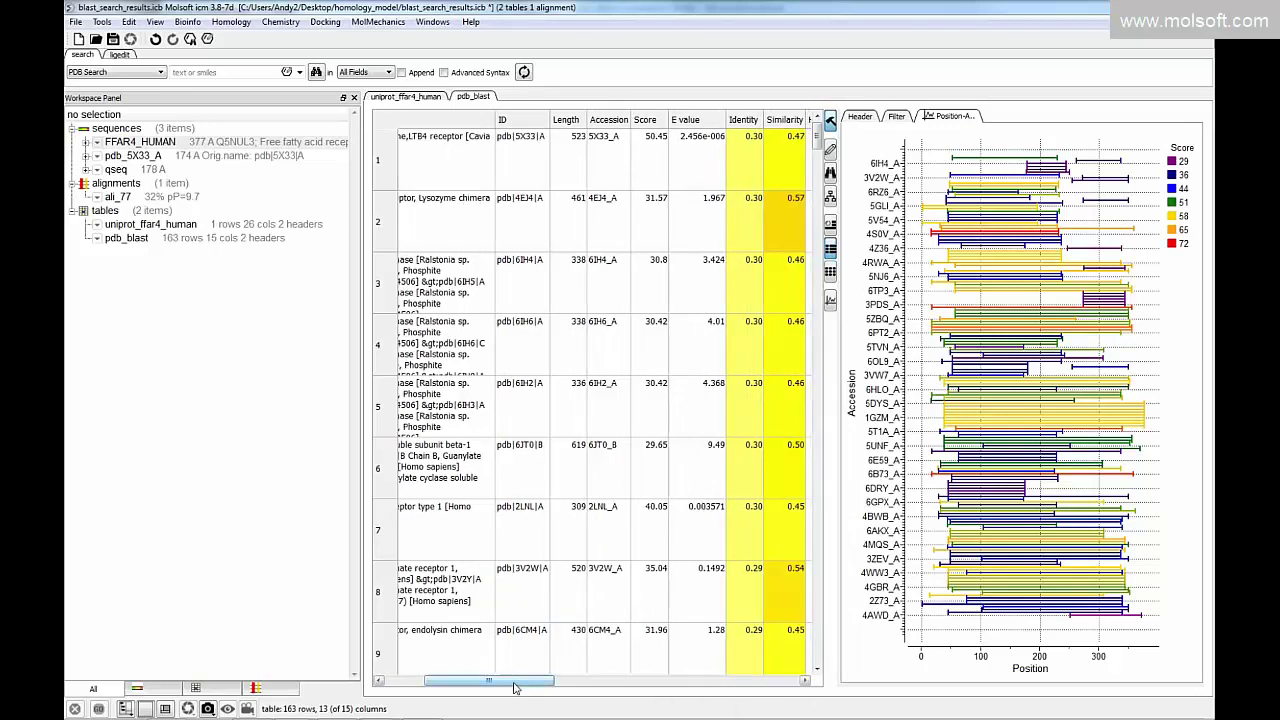
pyautogui.moveTo(515, 686); pyautogui.dragTo(474, 686)
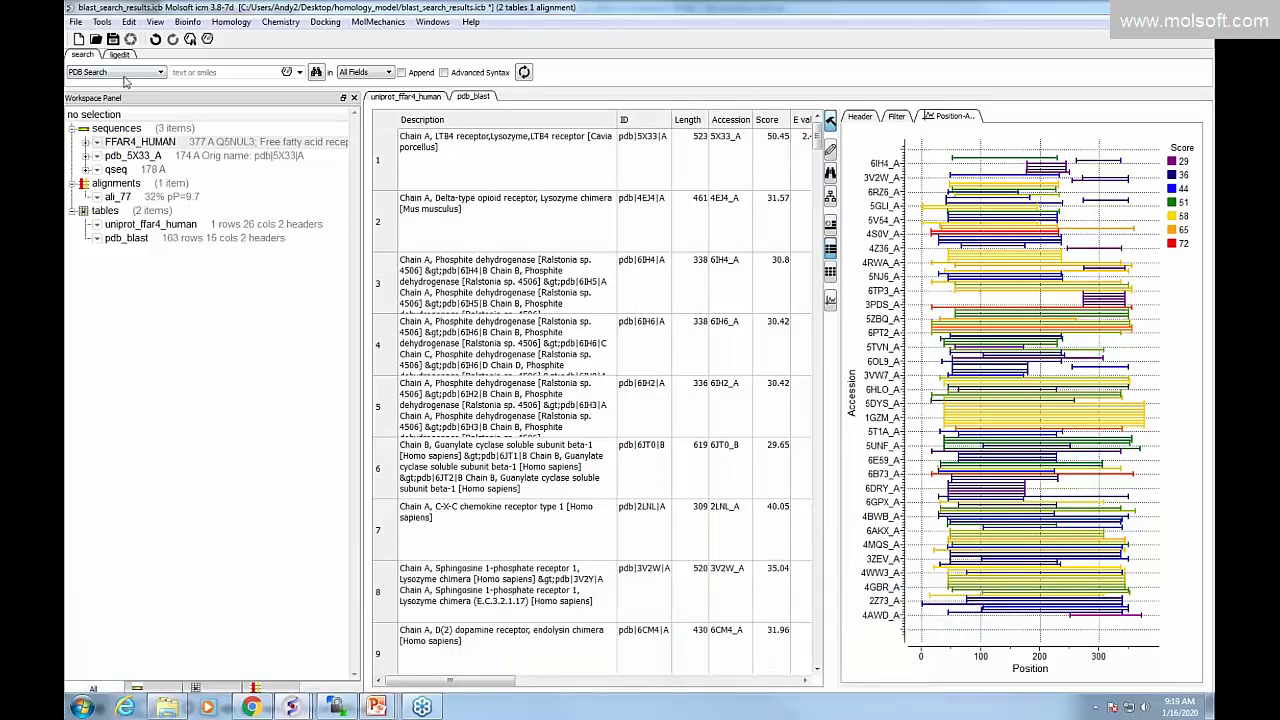
pyautogui.click(113, 72)
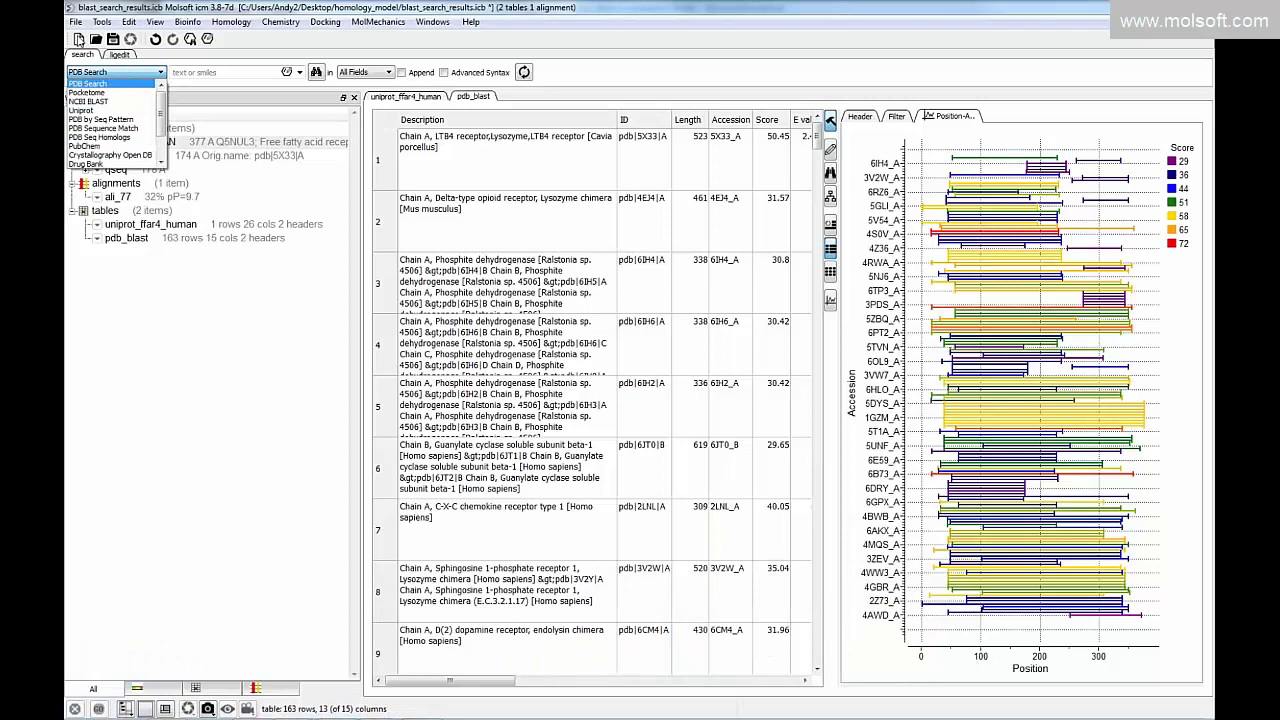
pyautogui.click(636, 84)
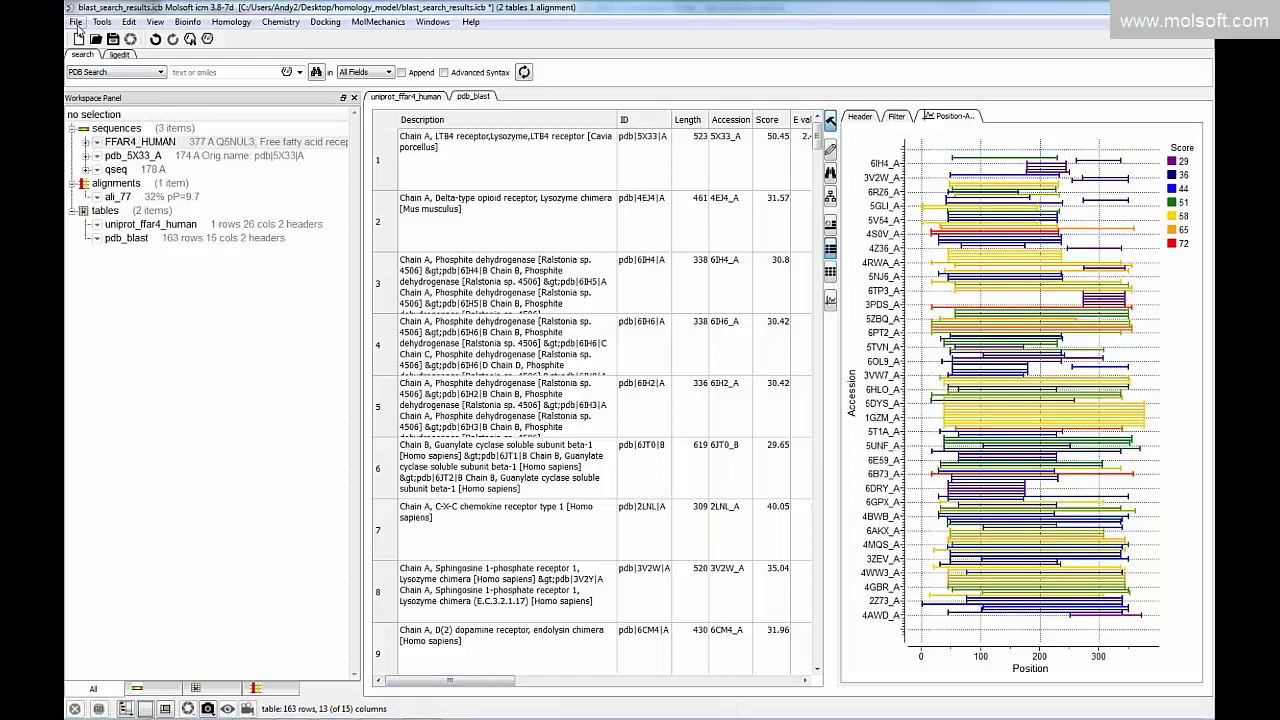
pyautogui.click(76, 24)
pyautogui.moveTo(106, 156)
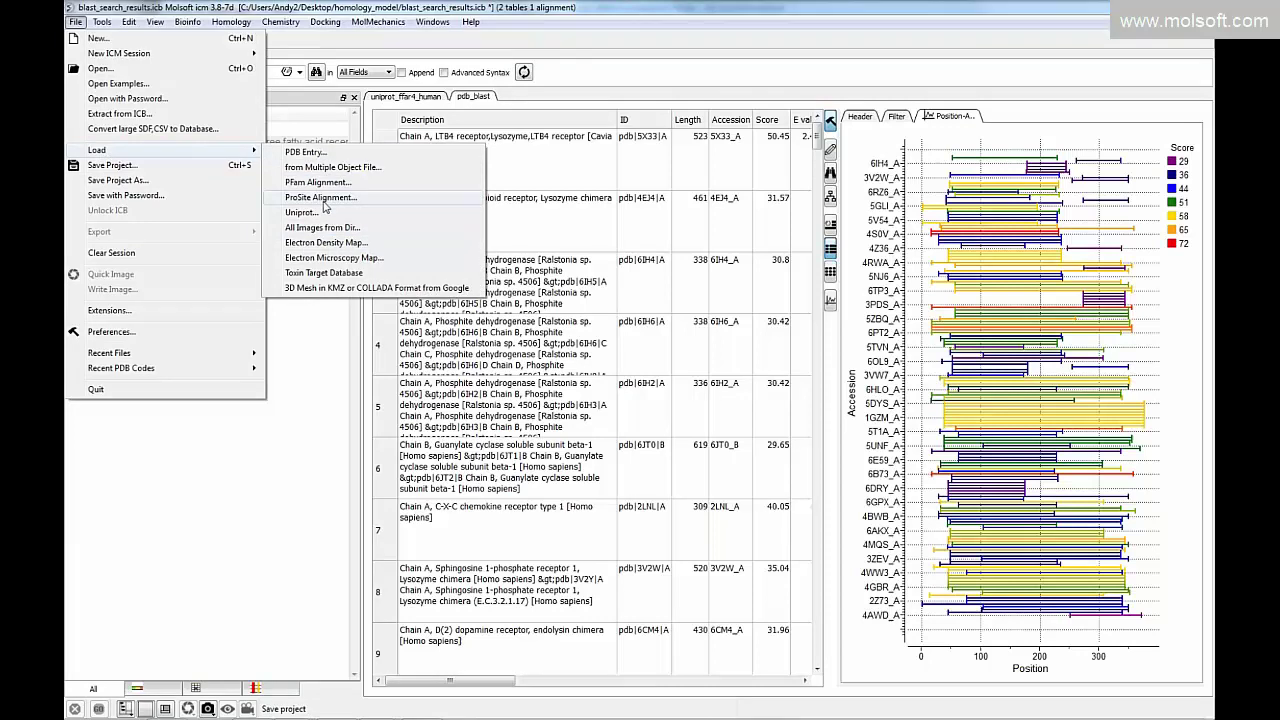
pyautogui.click(352, 205)
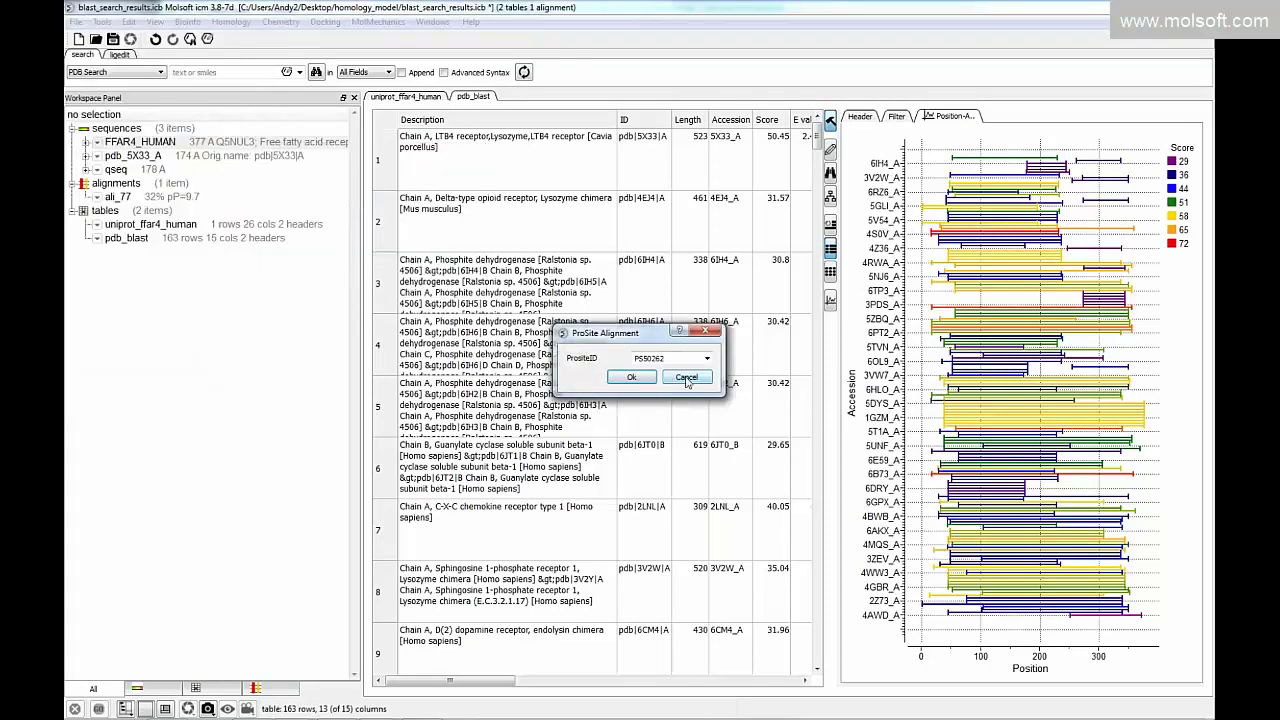
pyautogui.click(711, 329)
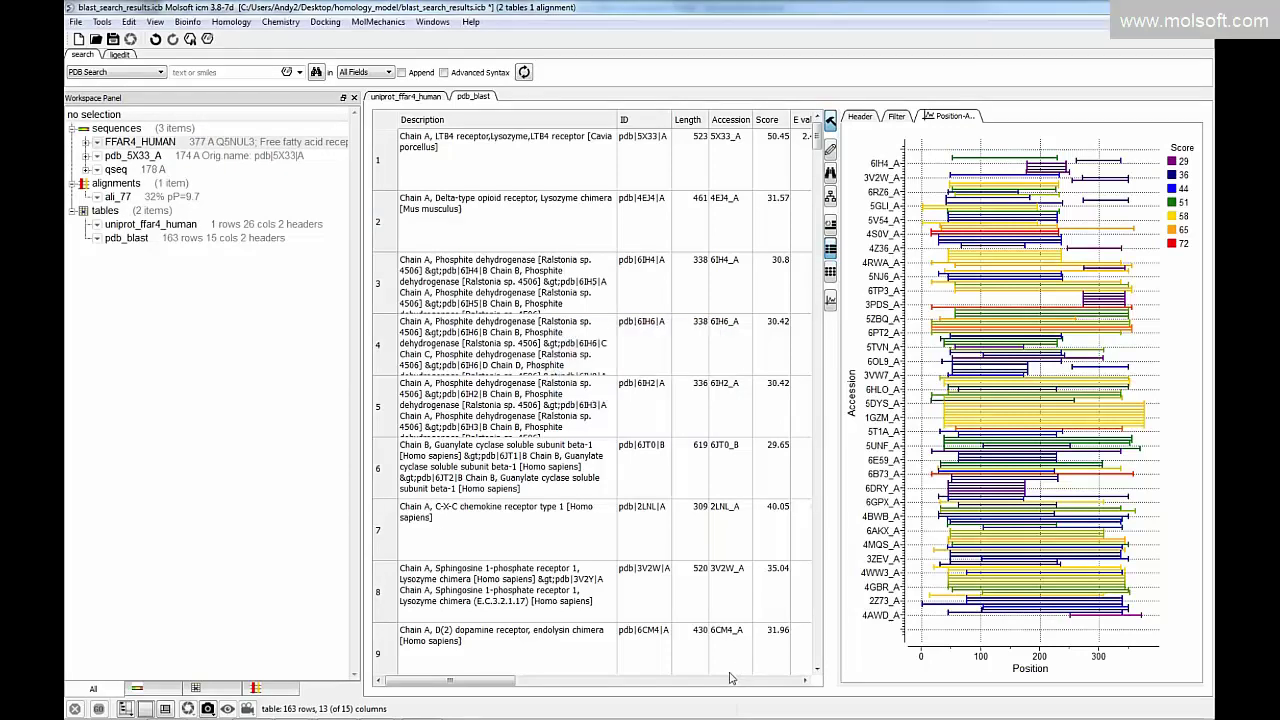
# Switch to the ICM window with the prosite_ali.icb project.
pyautogui.moveTo(560, 714)
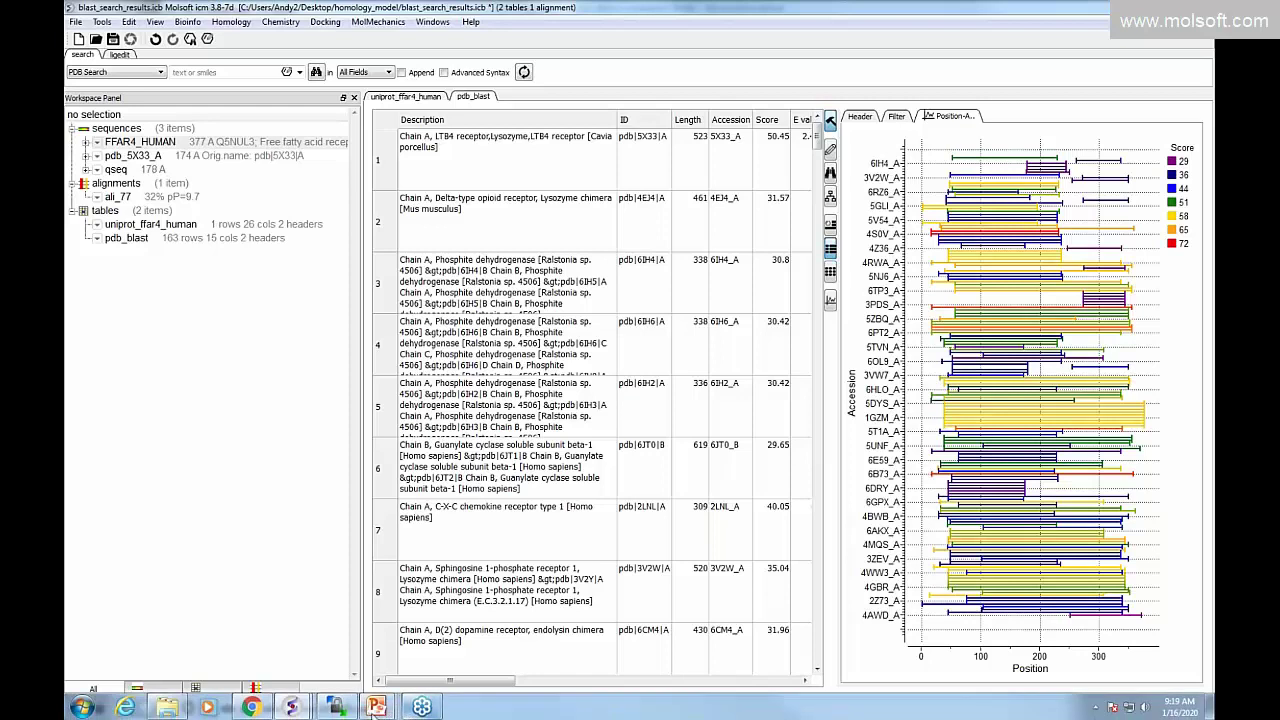
pyautogui.click(293, 707)
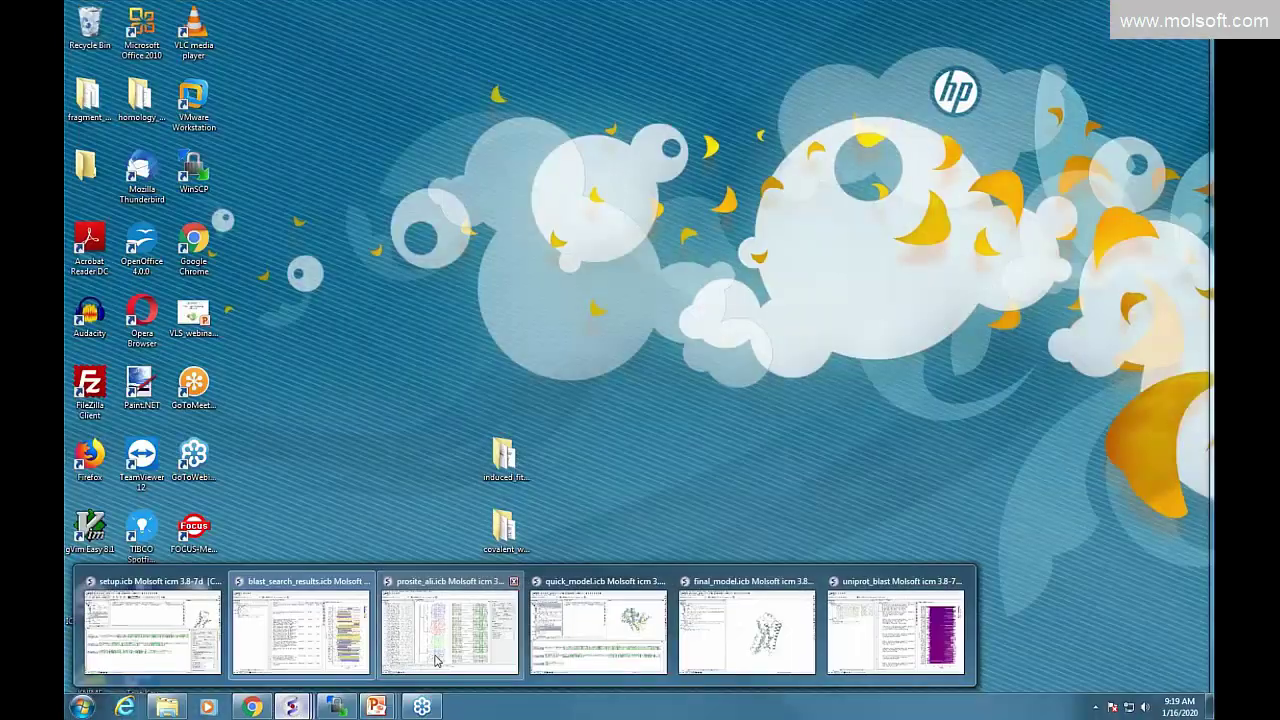
pyautogui.click(437, 660)
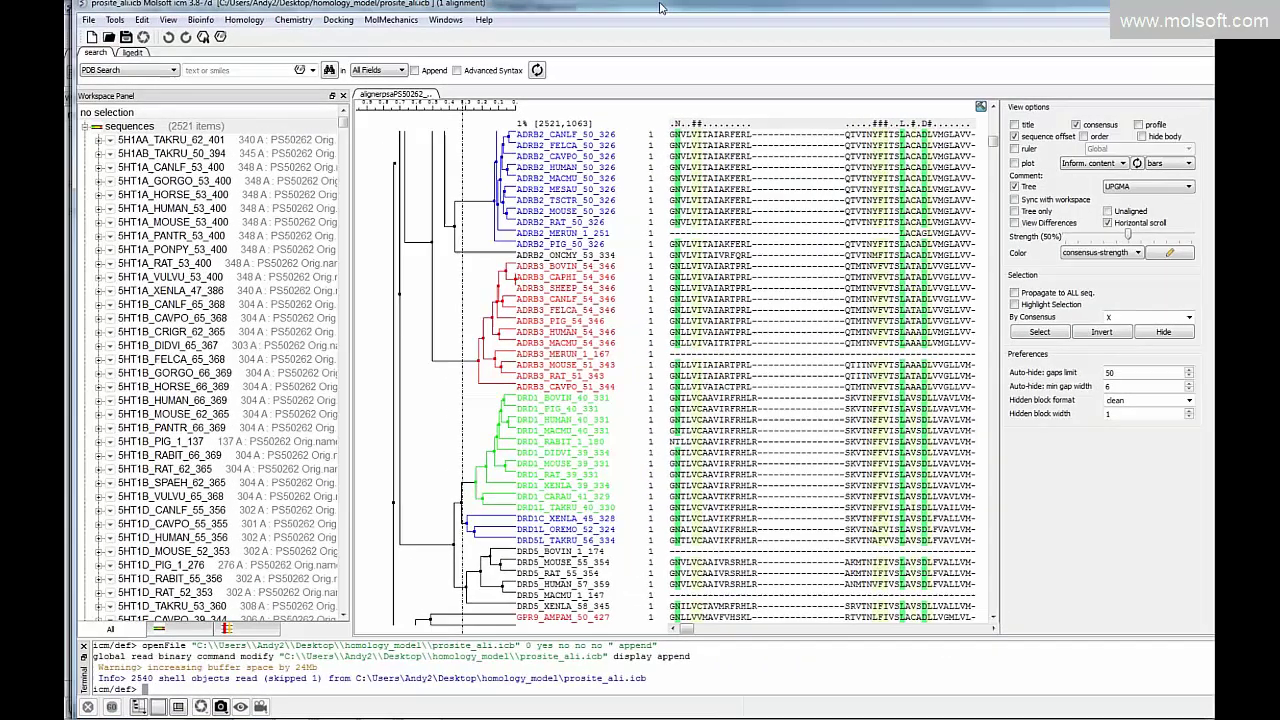
# Examine the sequence list, similarity tree and multiple alignment of the PS50262 ProSite family.
pyautogui.scroll(-4, 239, 181)
pyautogui.scroll(4, 221, 183)
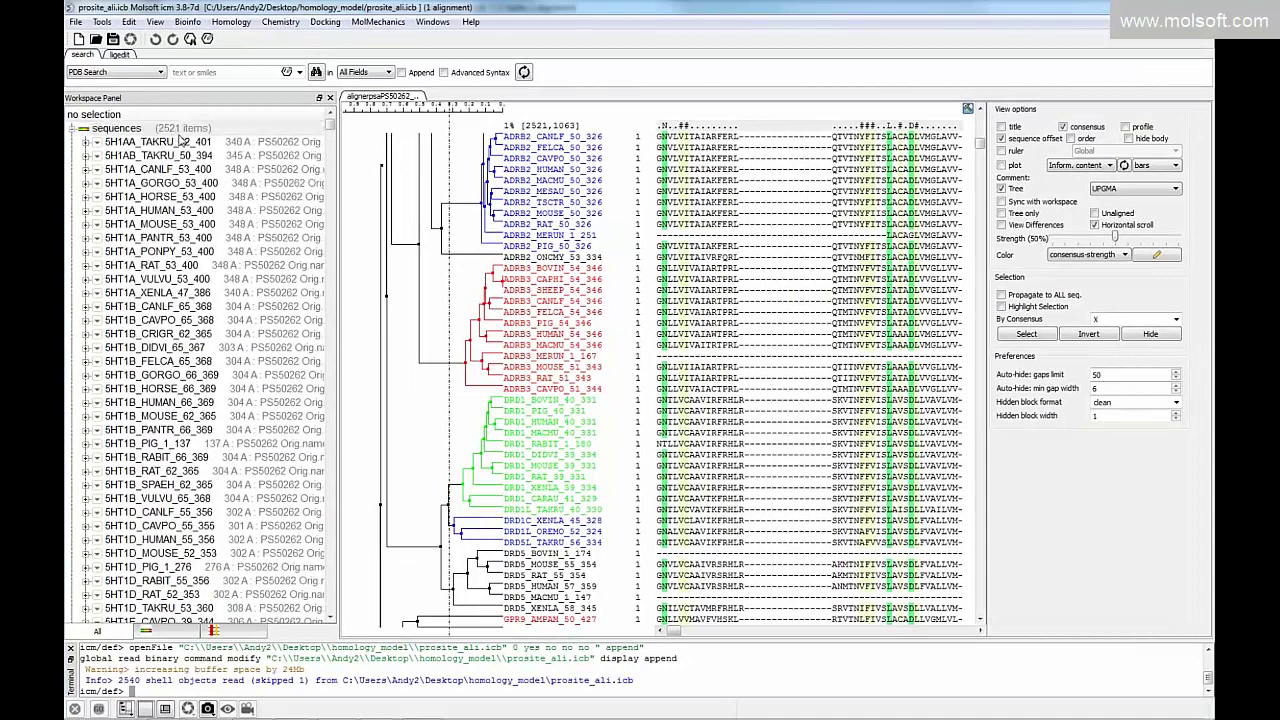
pyautogui.scroll(-15, 255, 190)
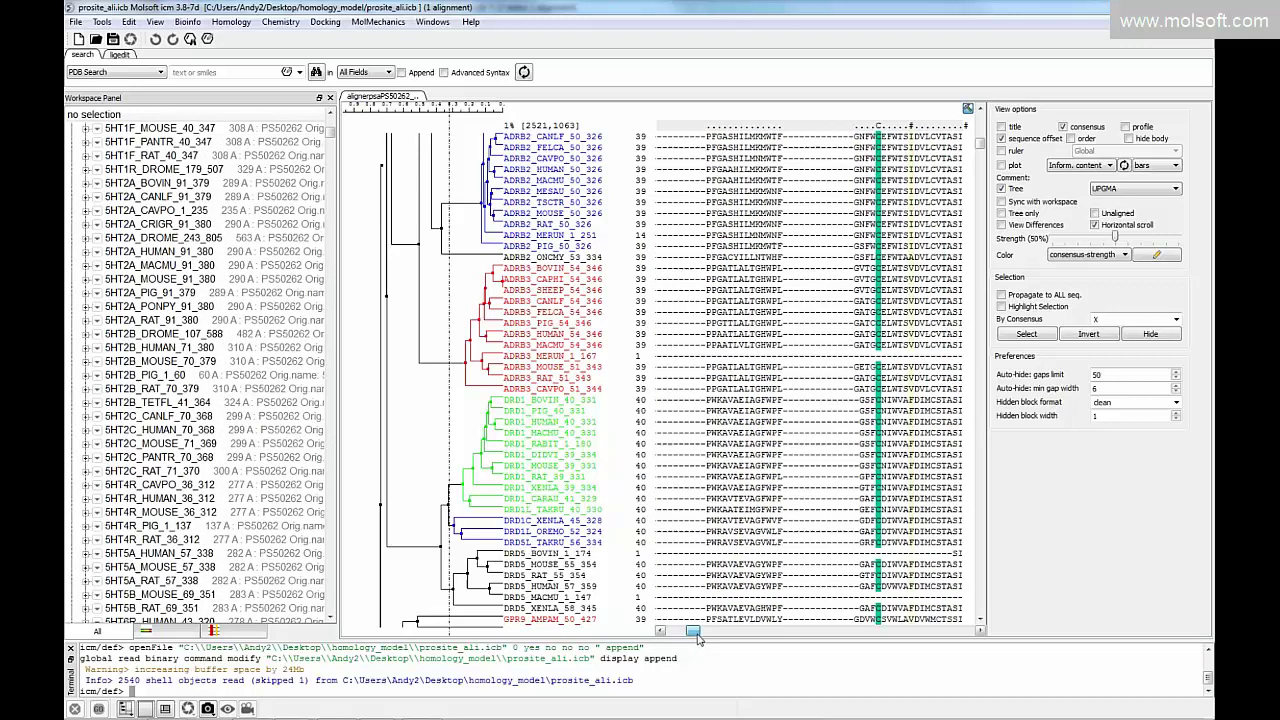
pyautogui.moveTo(749, 633); pyautogui.dragTo(681, 645)
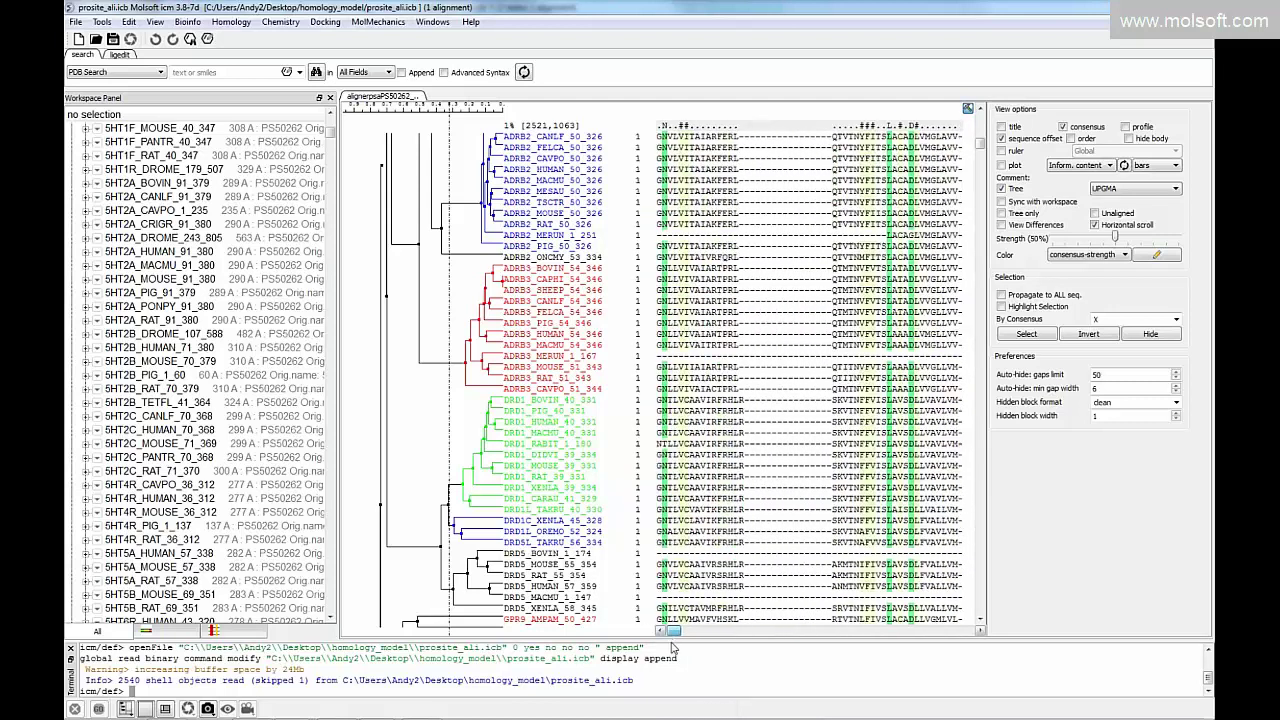
pyautogui.scroll(-10, 527, 295)
pyautogui.scroll(-2, 507, 295)
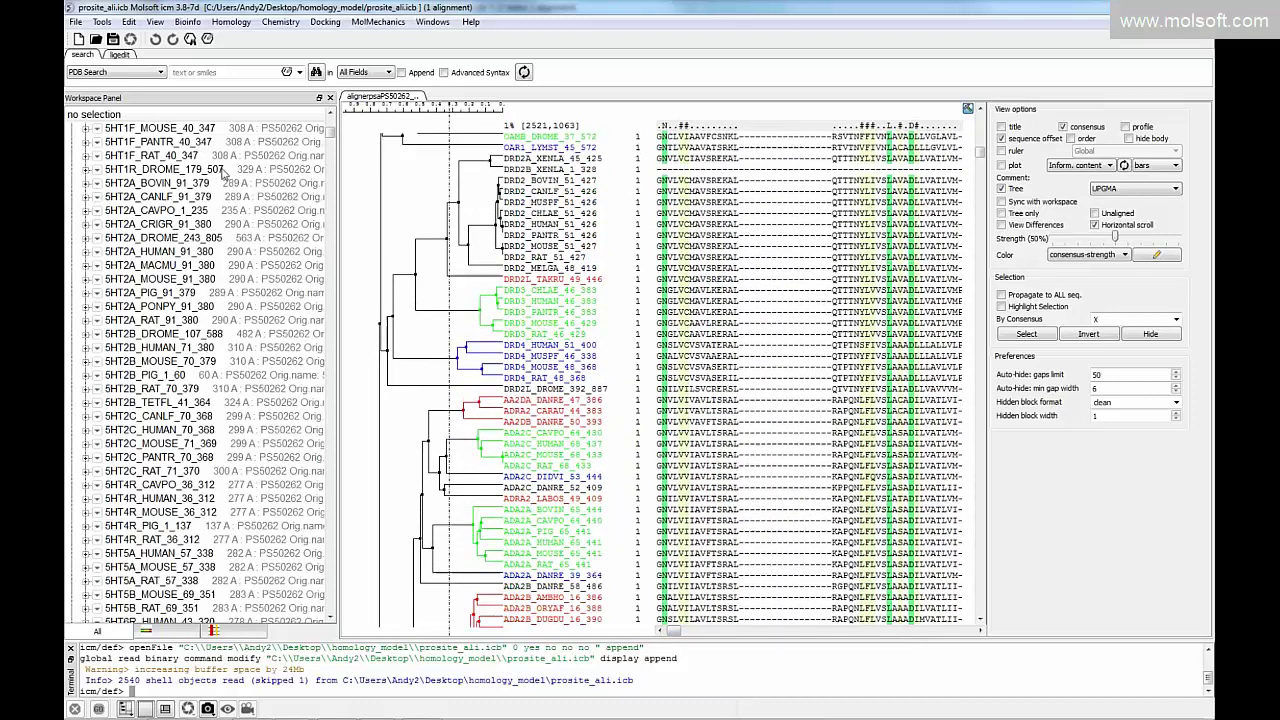
pyautogui.scroll(2, 196, 182)
pyautogui.scroll(-3, 533, 212)
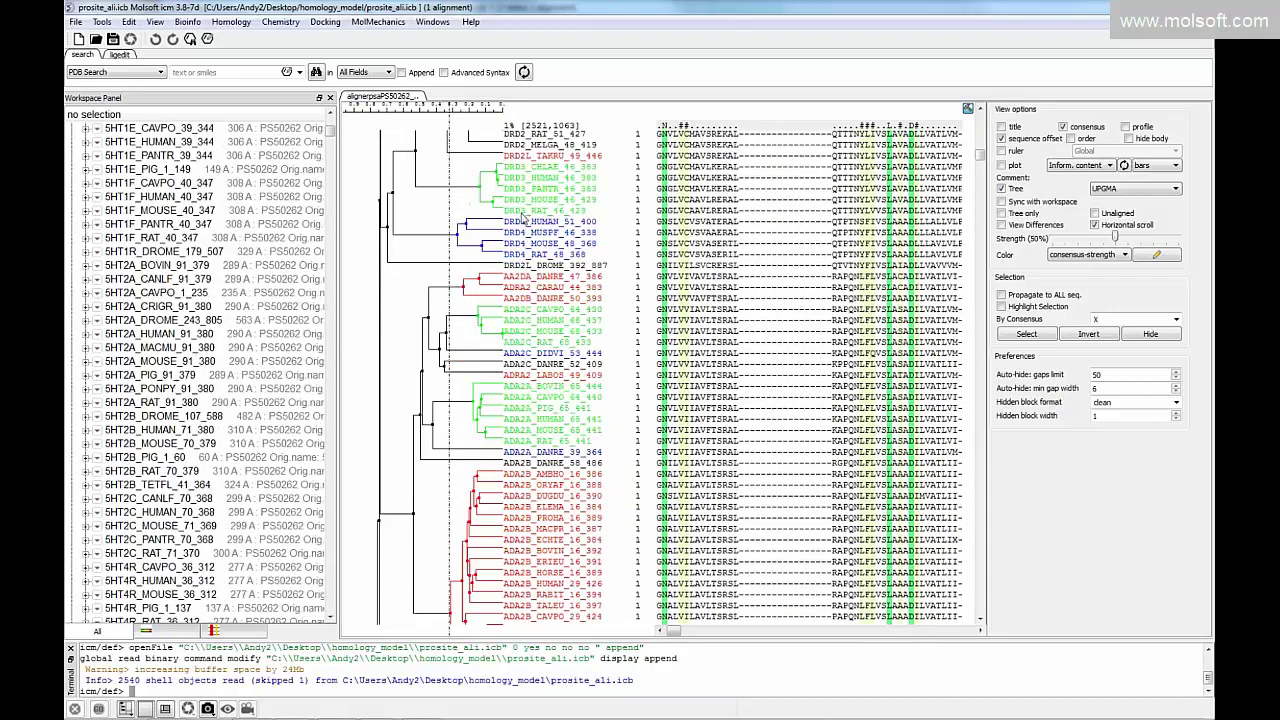
# Look through the receptor subfamilies further down the similarity tree of the ProSite alignment.
pyautogui.scroll(-4, 540, 218)
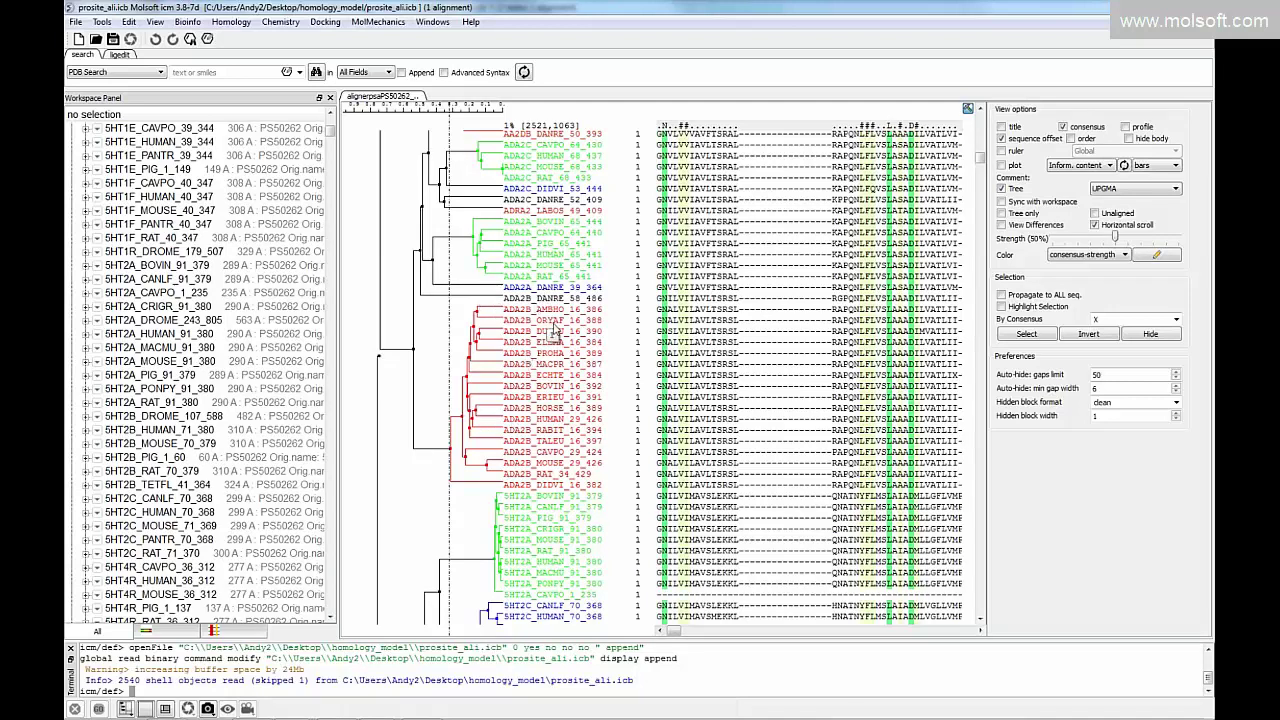
pyautogui.scroll(-5, 553, 330)
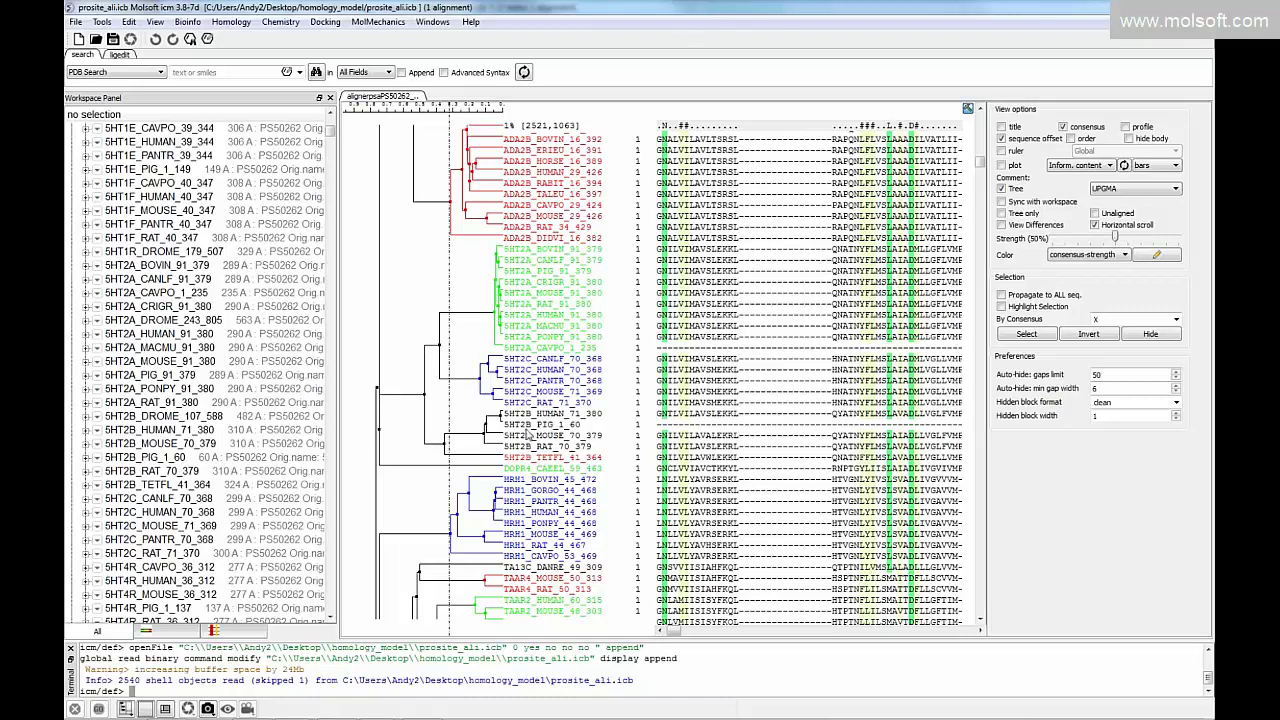
pyautogui.scroll(-10, 537, 391)
pyautogui.scroll(-10, 540, 393)
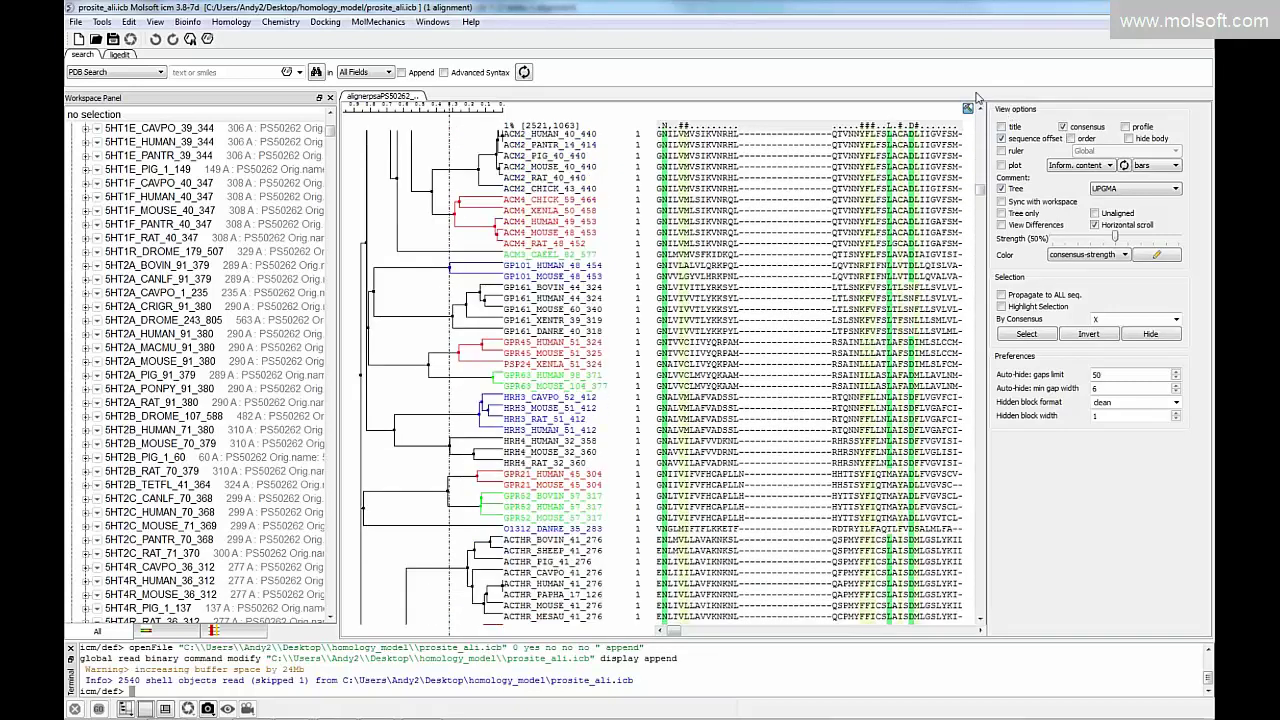
# Switch to the PowerPoint presentation and bring up the GPCR Modeling Example slide.
pyautogui.hotkey('alt', 'Tab')
pyautogui.hotkey('alt', 'Tab')
pyautogui.hotkey('alt', 'Tab')
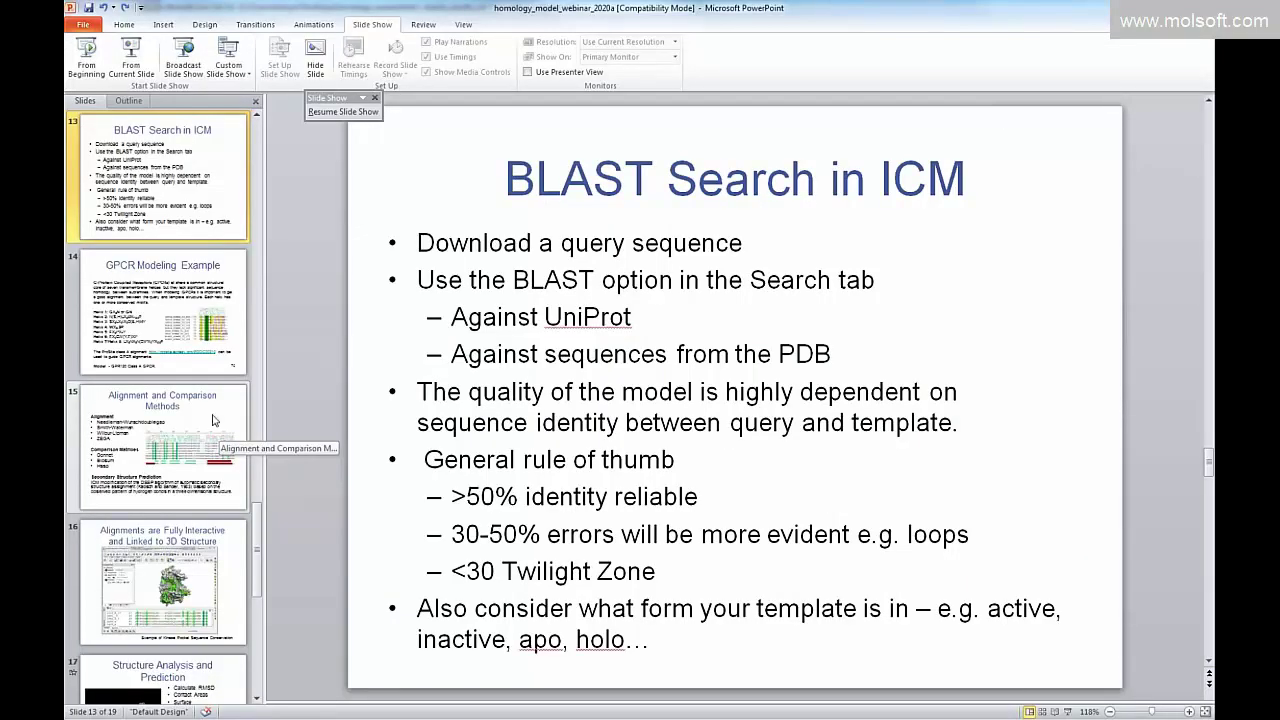
pyautogui.scroll(1, 190, 340)
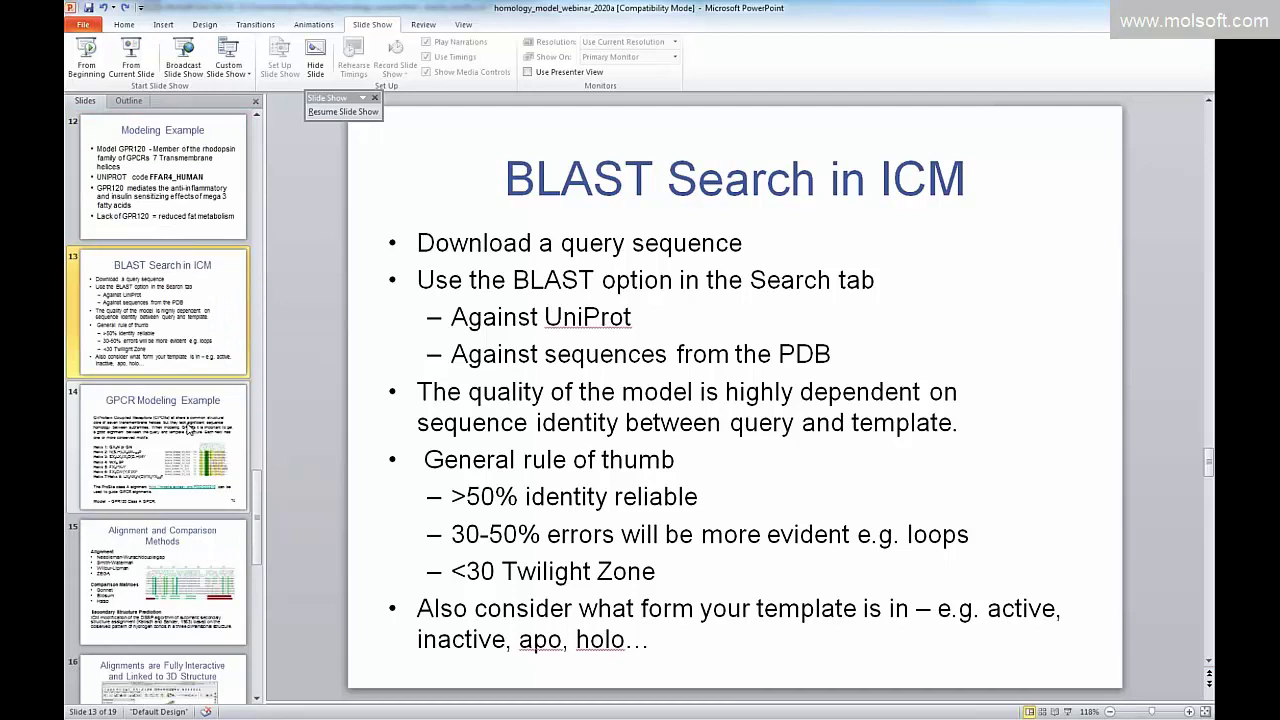
pyautogui.click(150, 556)
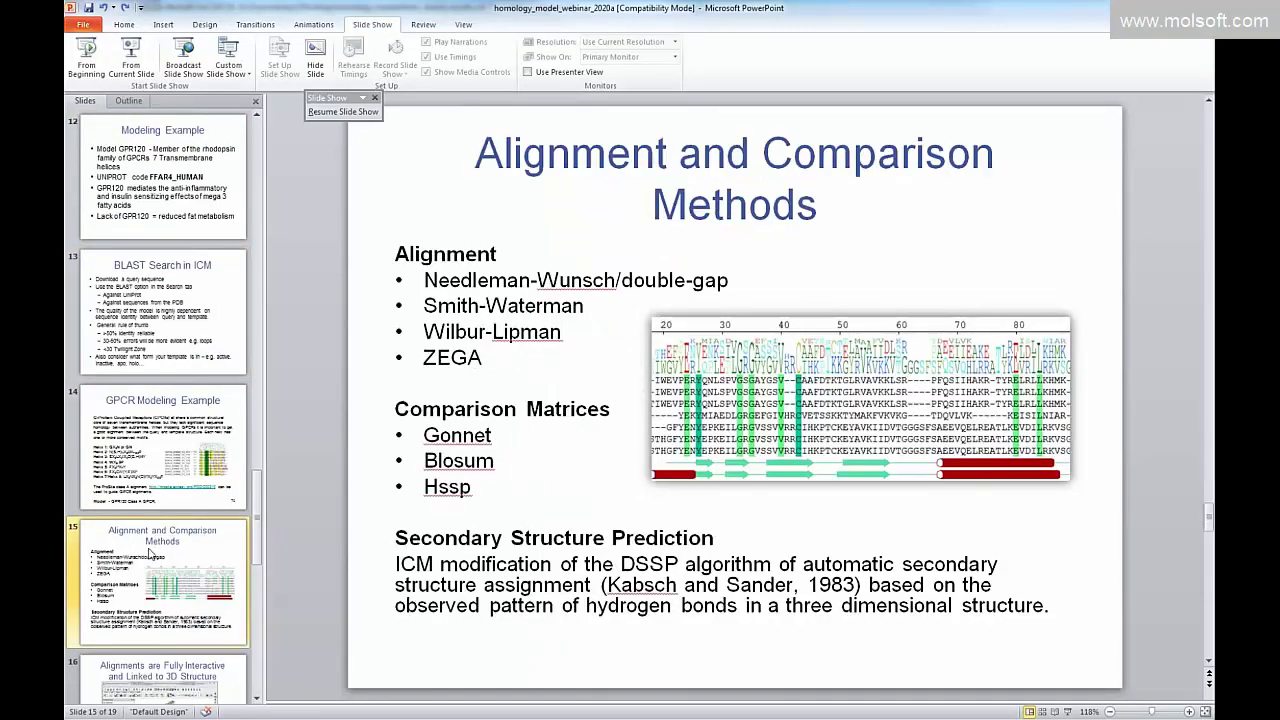
pyautogui.click(191, 468)
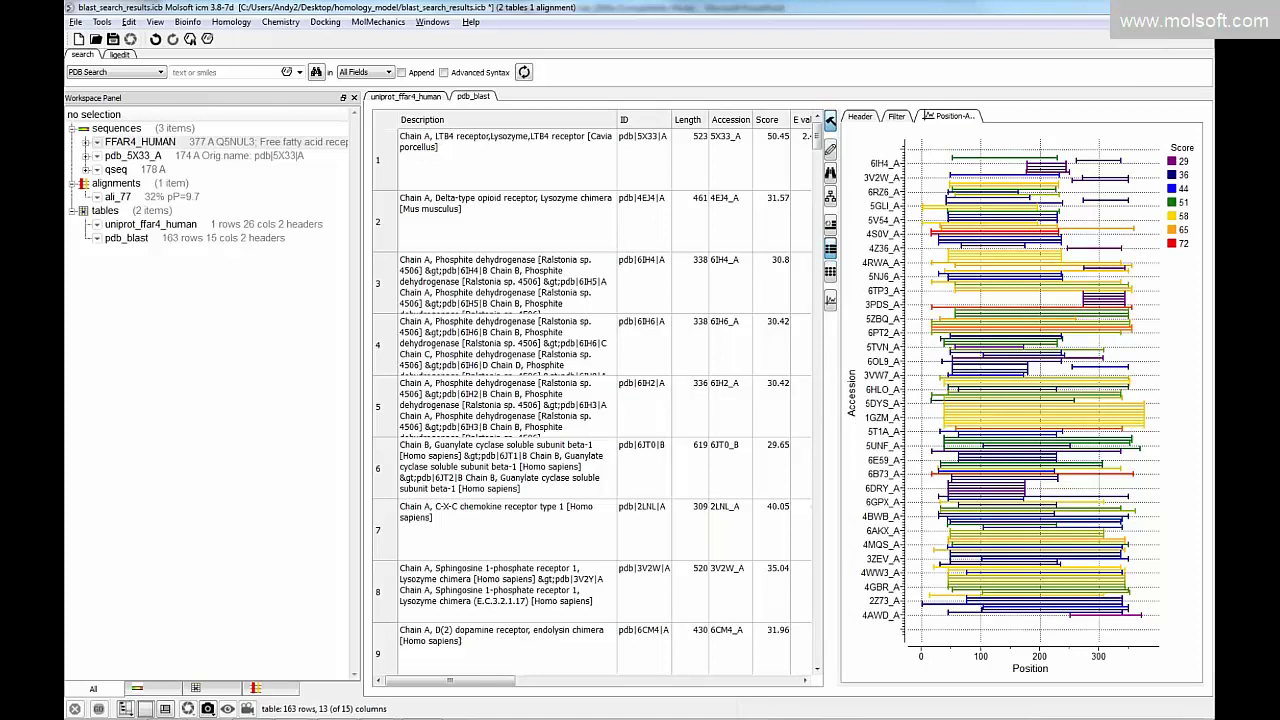
# Switch to the ICM window with the blast_search_results.icb project and look over the first pdb_blast hits.
pyautogui.hotkey('alt', 'Tab')
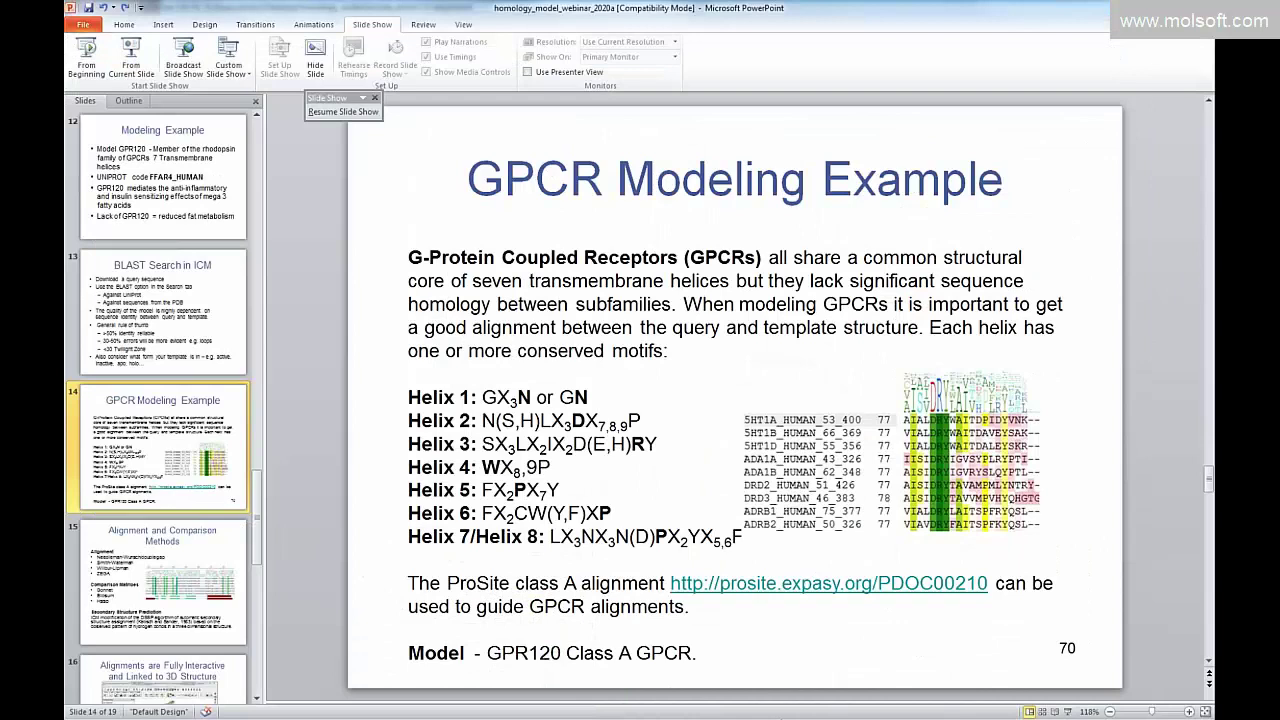
pyautogui.hotkey('alt', 'Tab')
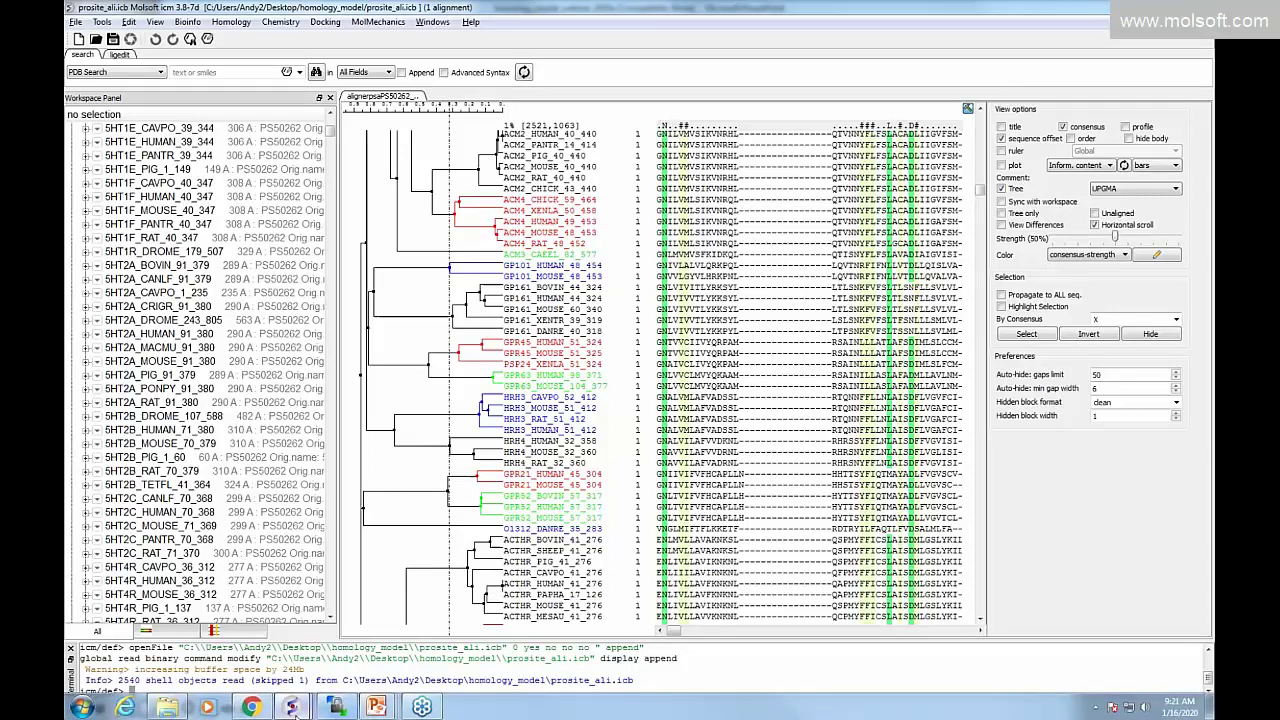
pyautogui.moveTo(293, 709)
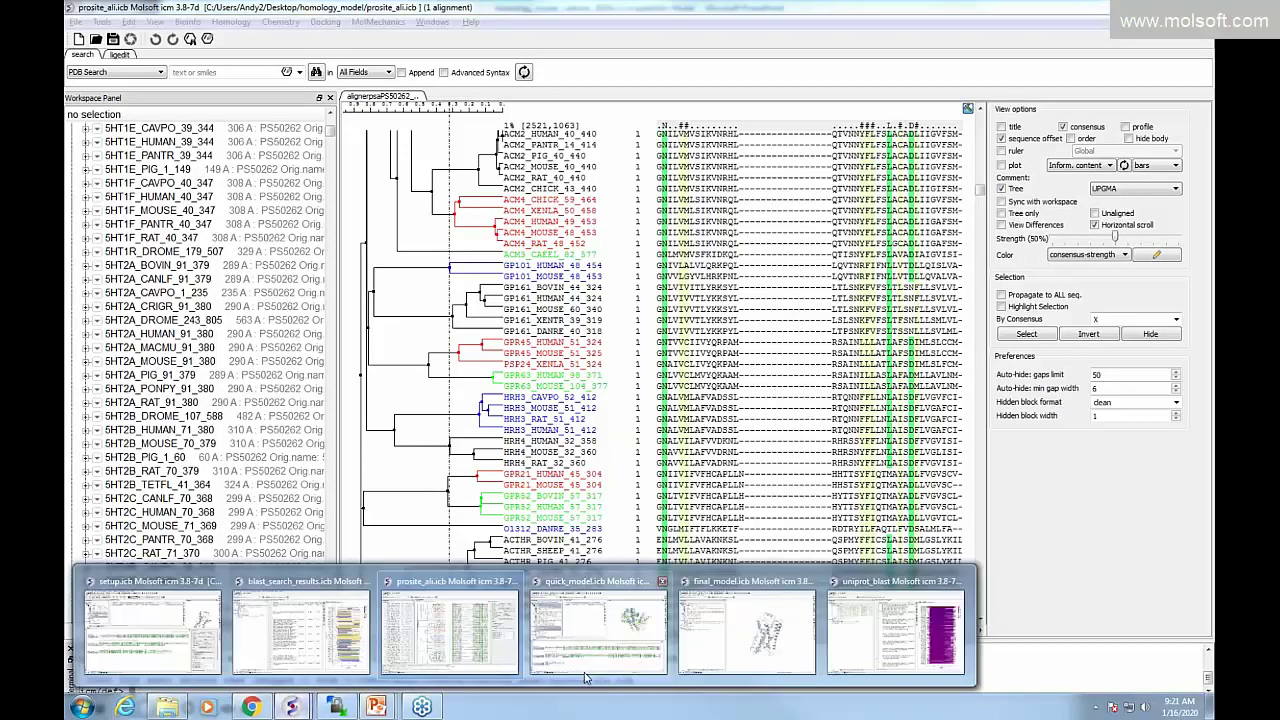
pyautogui.click(300, 635)
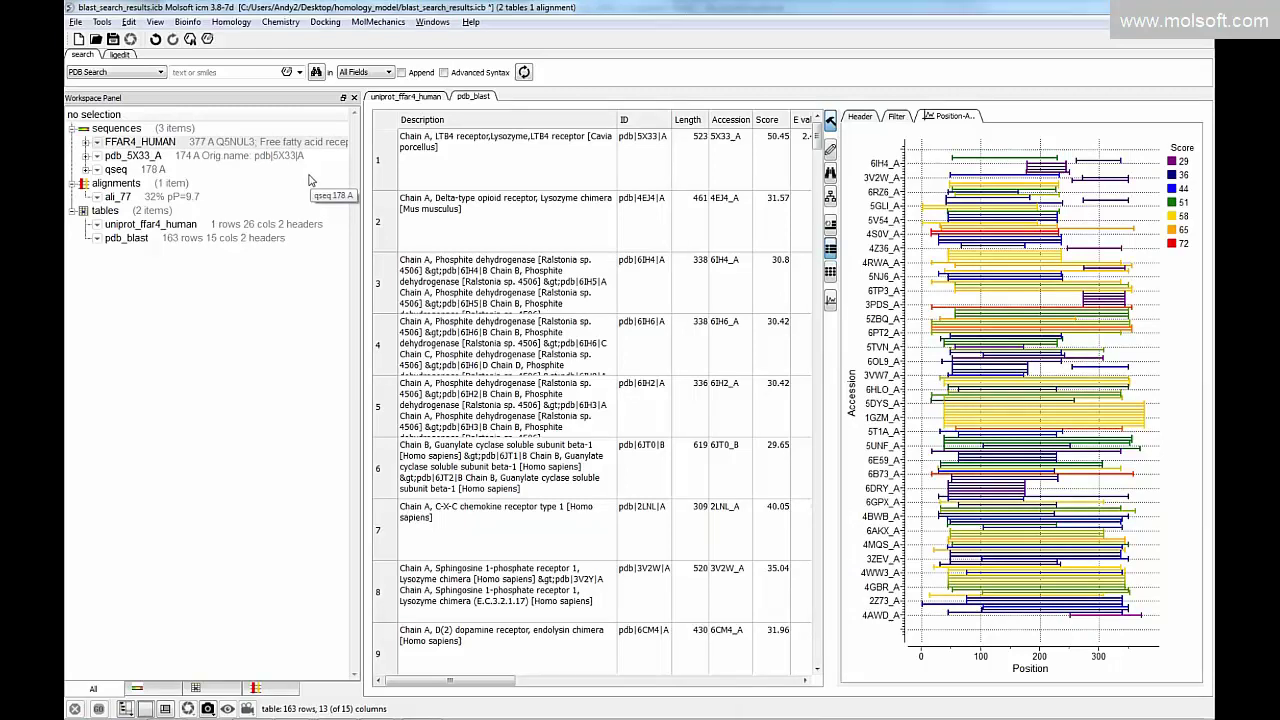
pyautogui.scroll(-3, 725, 255)
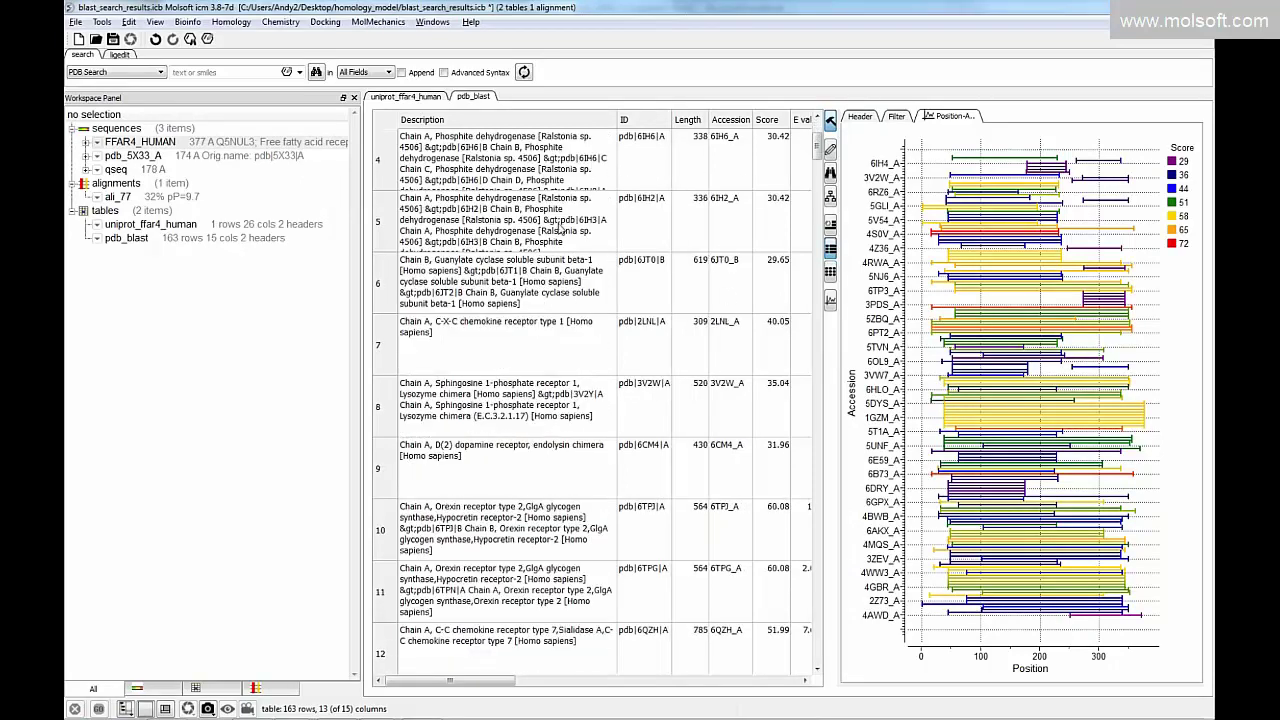
pyautogui.scroll(3, 557, 229)
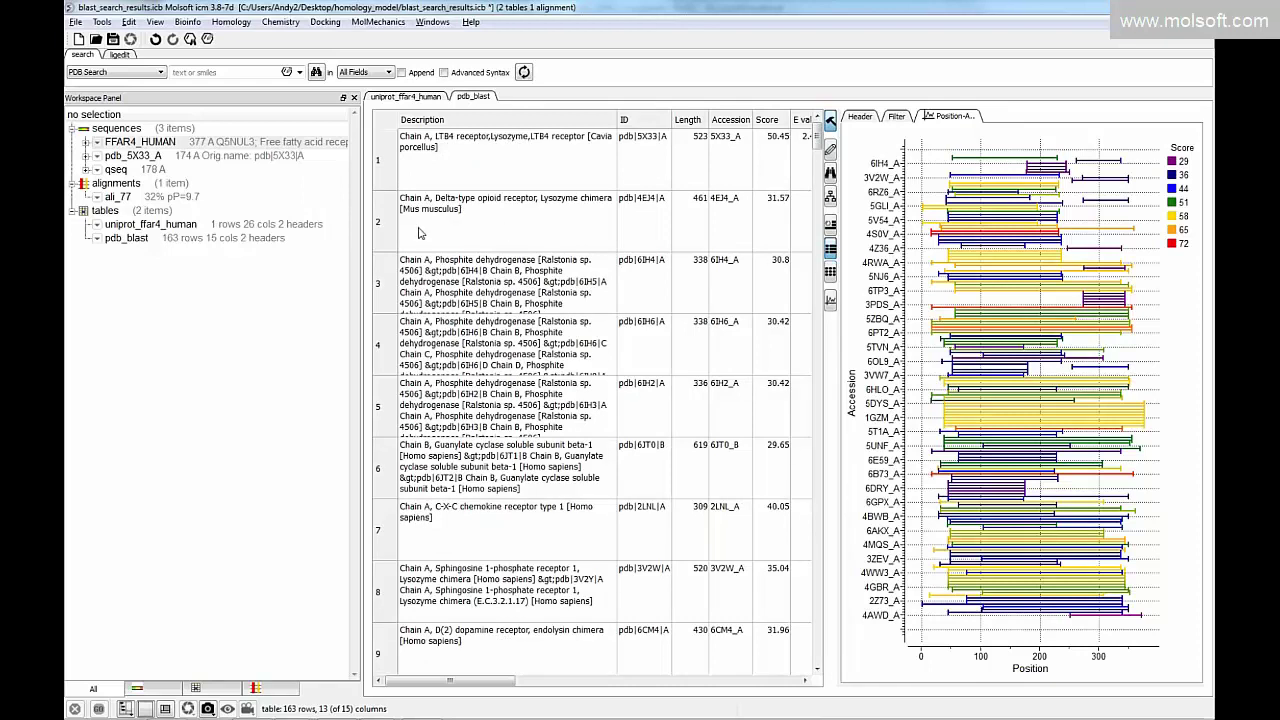
# Load the structure 3p0g into the project with a PDB search.
pyautogui.click(150, 72)
pyautogui.click(128, 88)
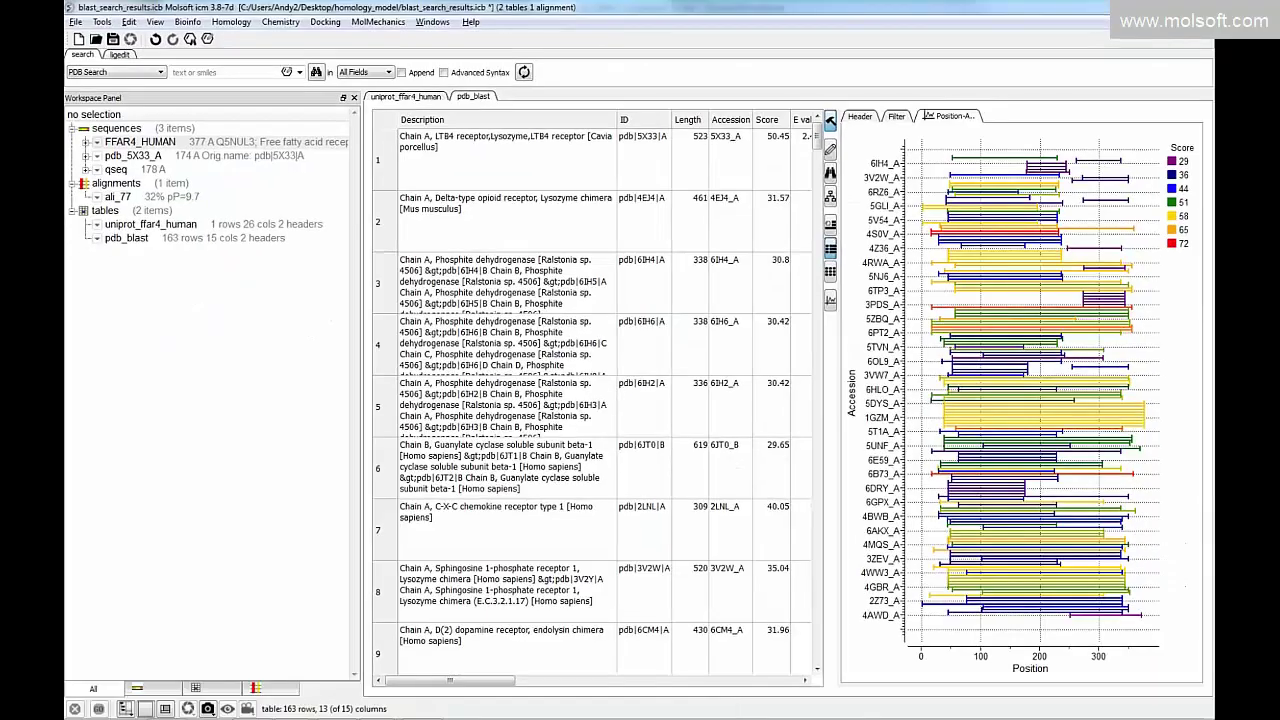
pyautogui.click(380, 74)
pyautogui.write('3p0g')
pyautogui.click(315, 74)
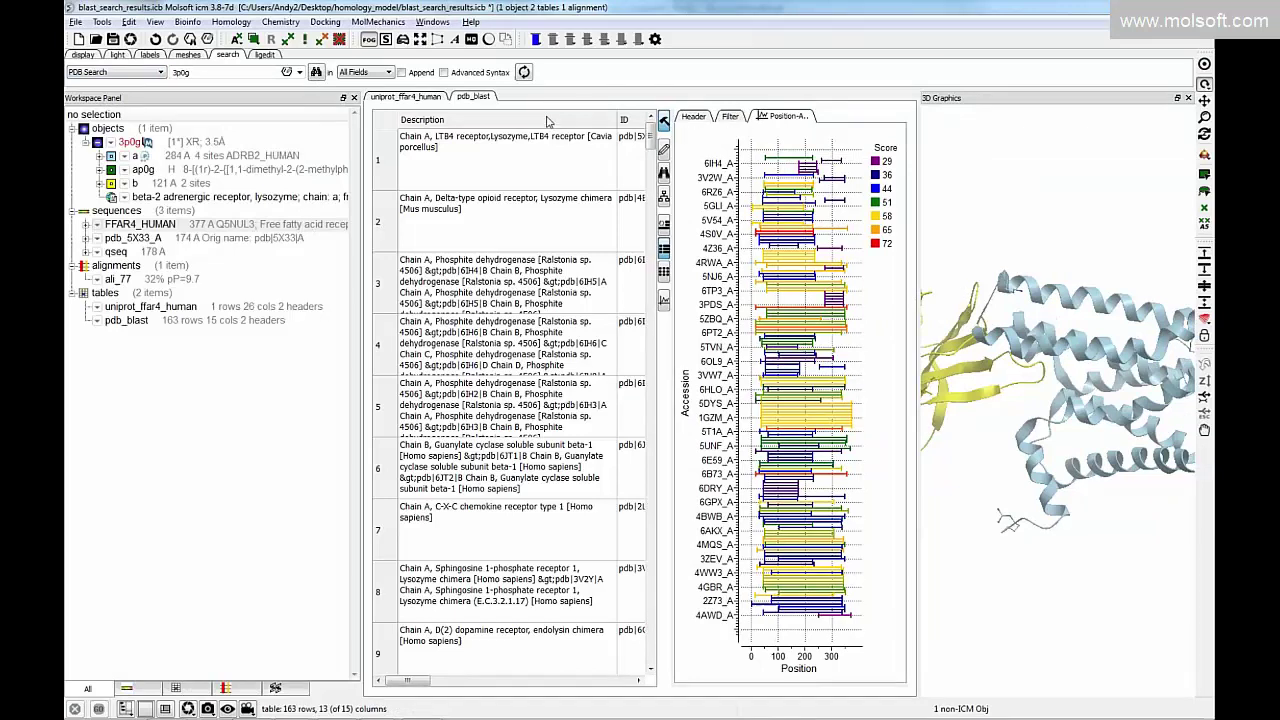
# Rearrange the window layout to give the 3D graphics more room and close the tables panel.
pyautogui.click(437, 39)
pyautogui.click(465, 121)
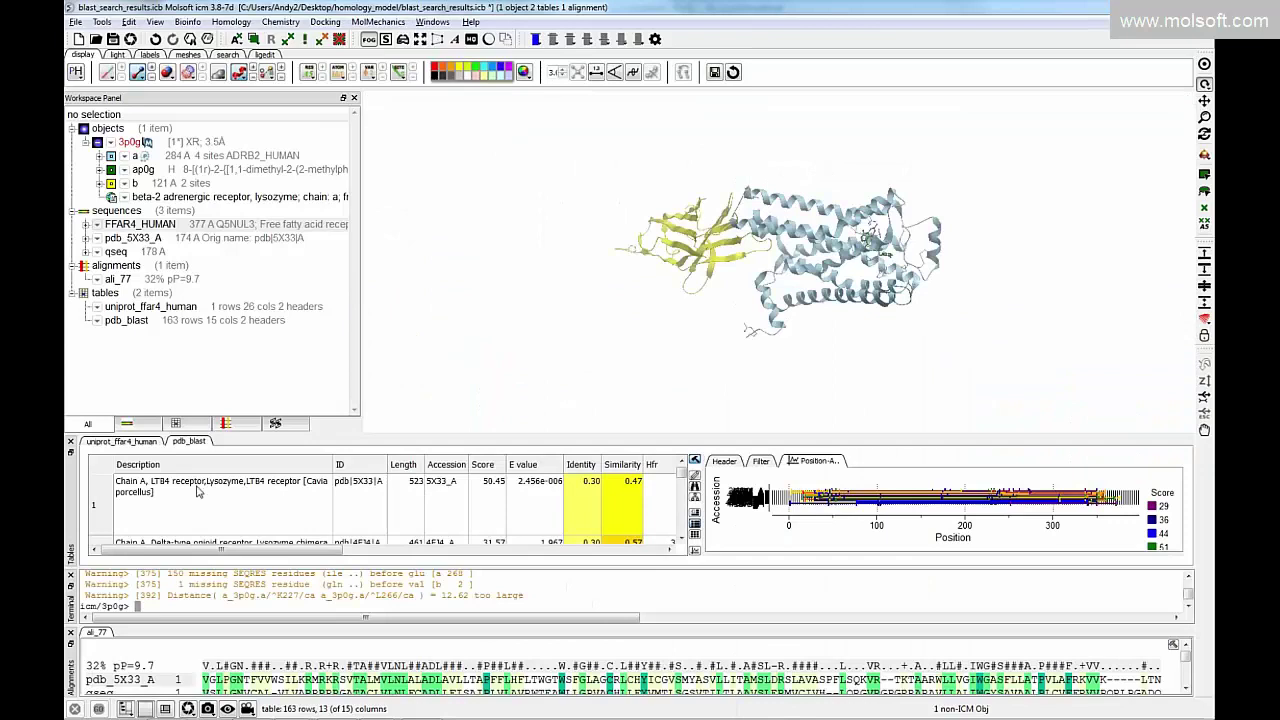
pyautogui.click(70, 441)
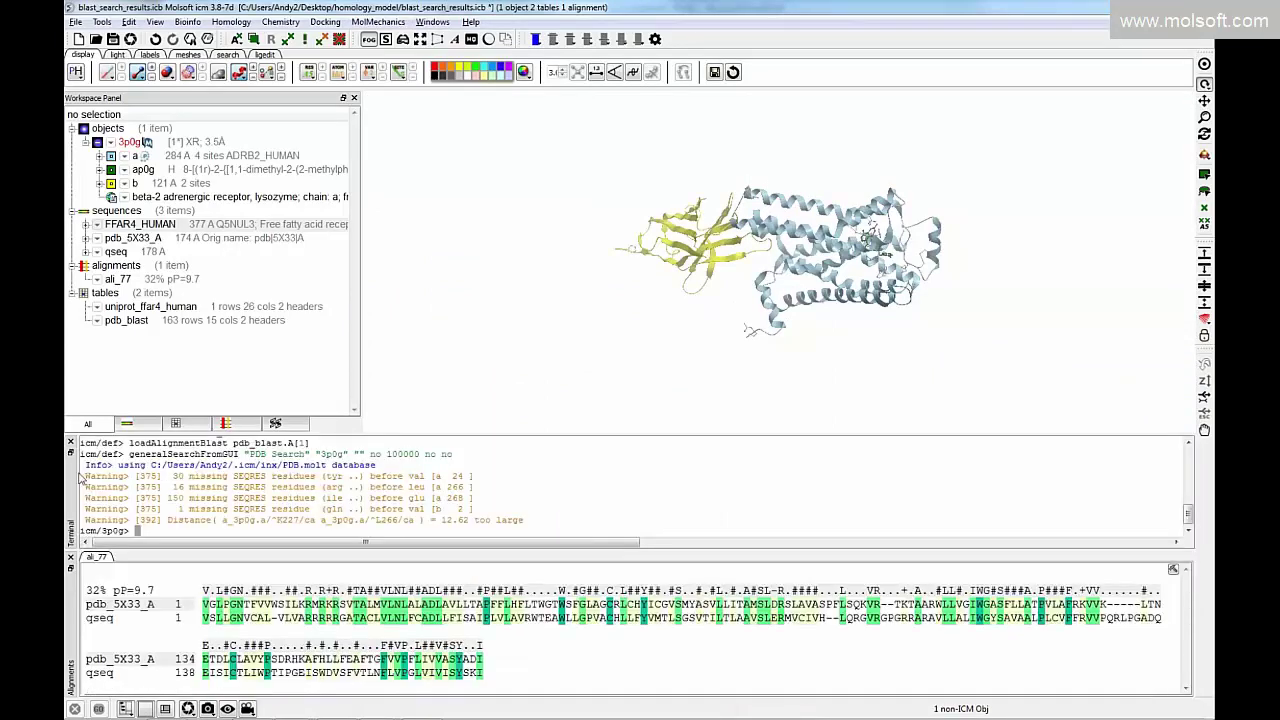
# Delete the ali_77 alignment and close the terminal panel.
pyautogui.rightClick(96, 563)
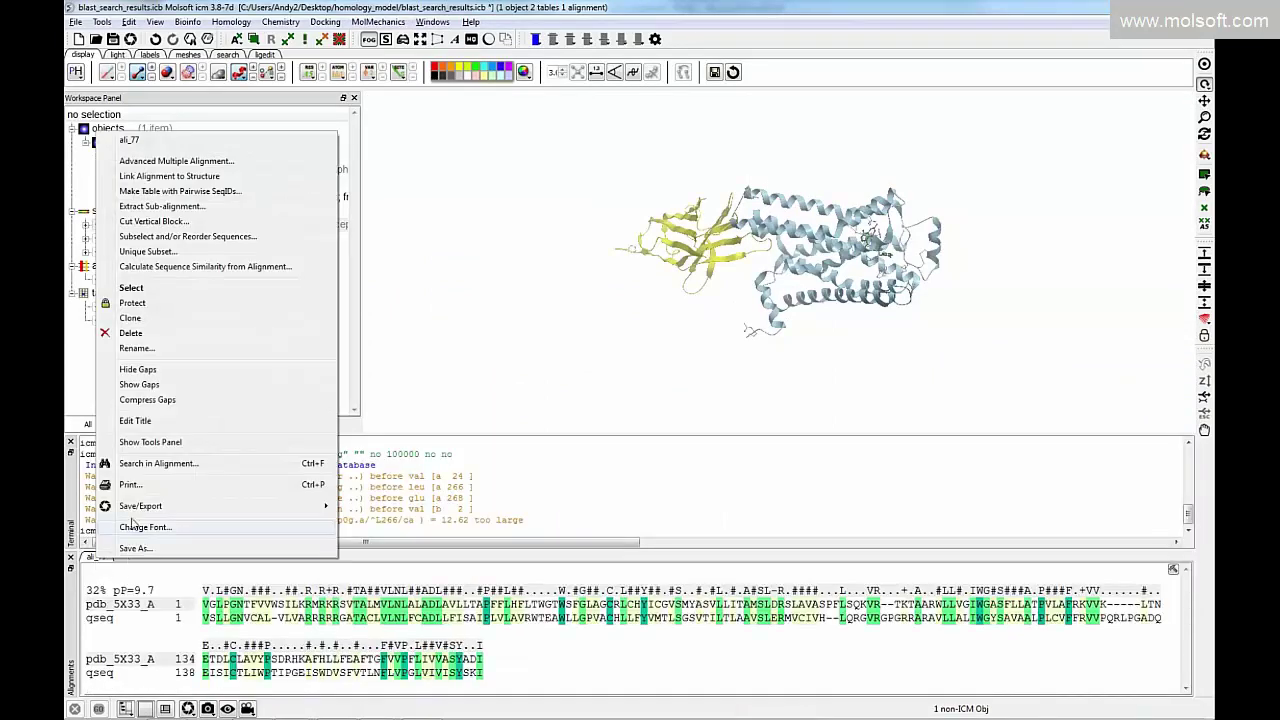
pyautogui.click(153, 333)
pyautogui.click(645, 381)
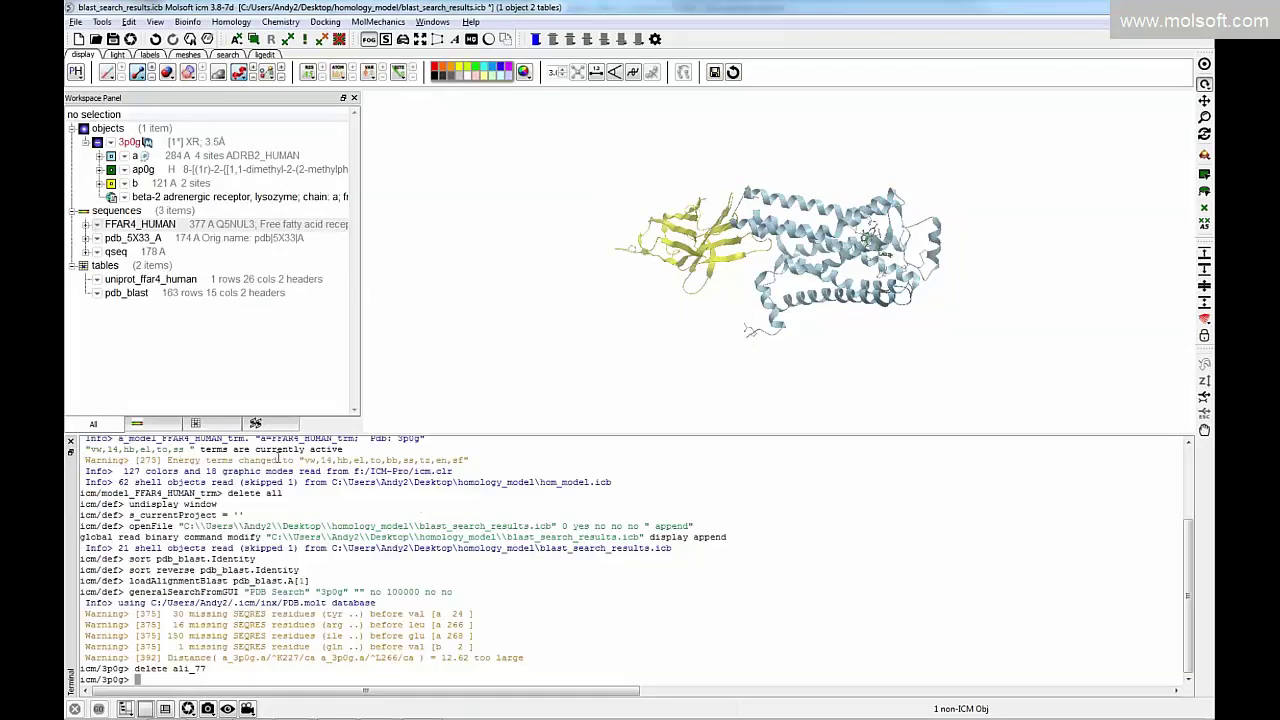
pyautogui.click(70, 442)
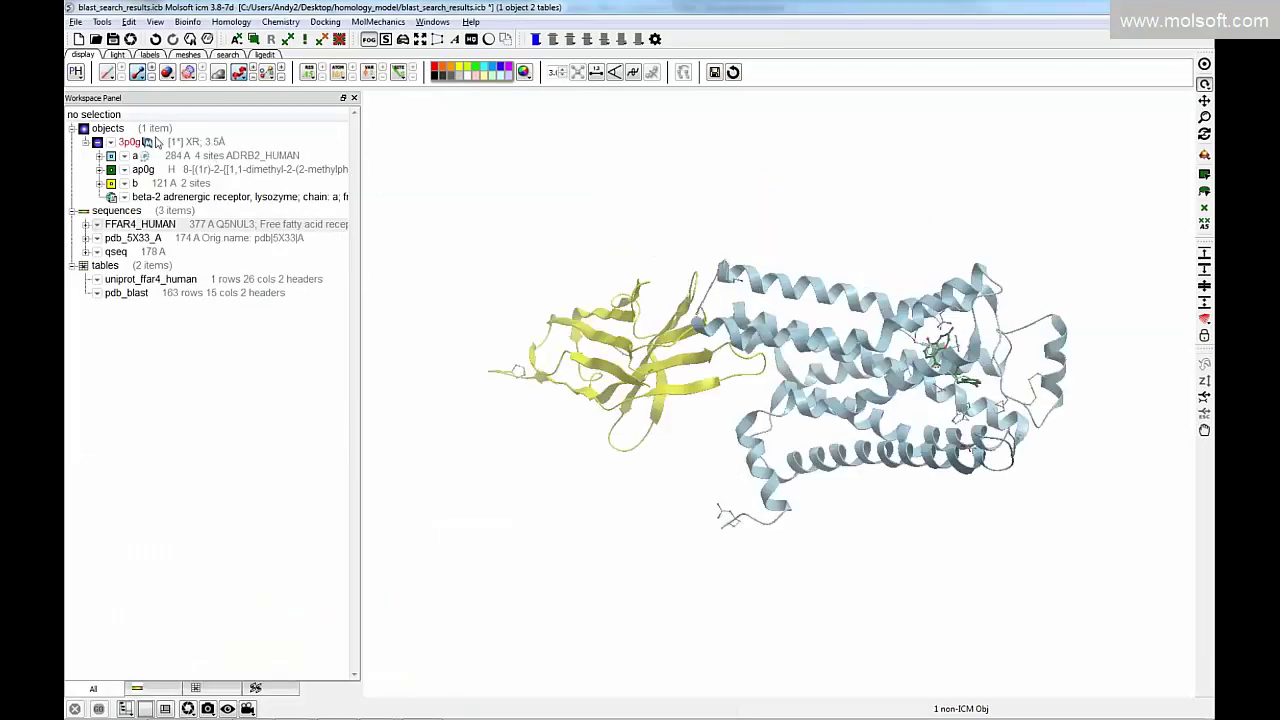
# Delete the pdb_5X33_A and qseq sequences from the workspace.
pyautogui.click(146, 241)
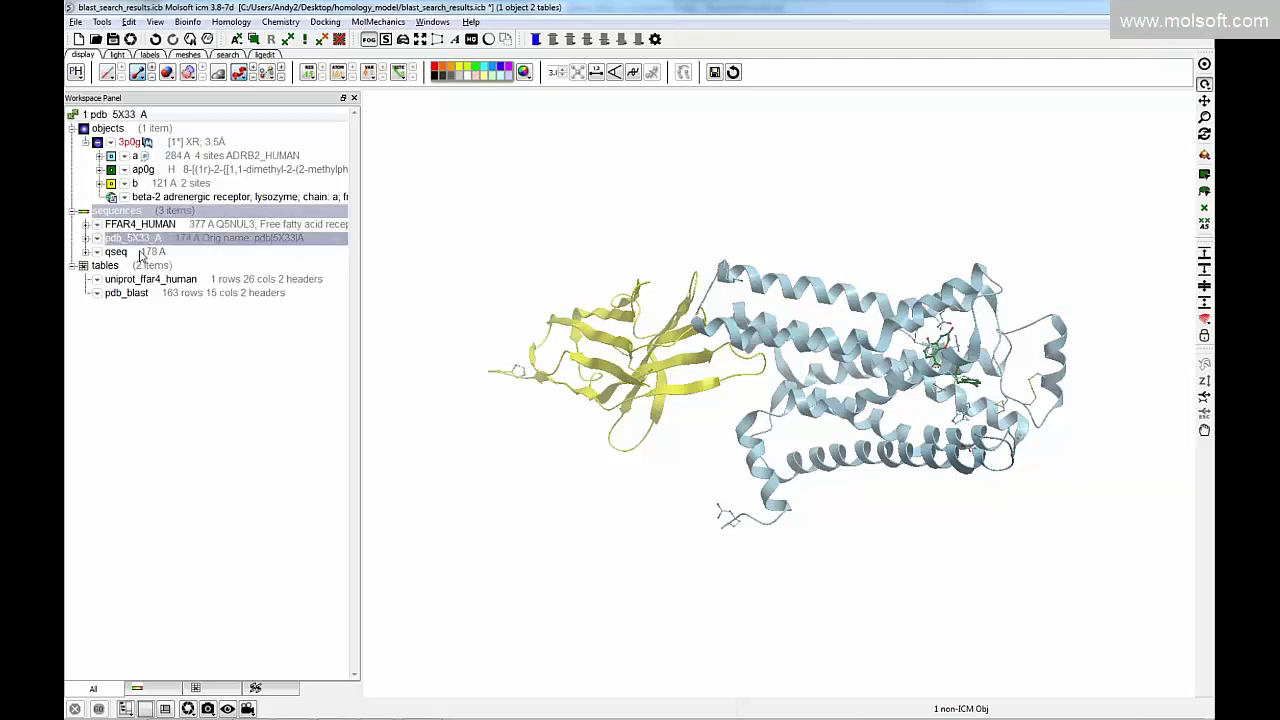
pyautogui.keyDown('ctrl'); pyautogui.click(141, 253); pyautogui.keyUp('ctrl')
pyautogui.rightClick(141, 253)
pyautogui.click(172, 361)
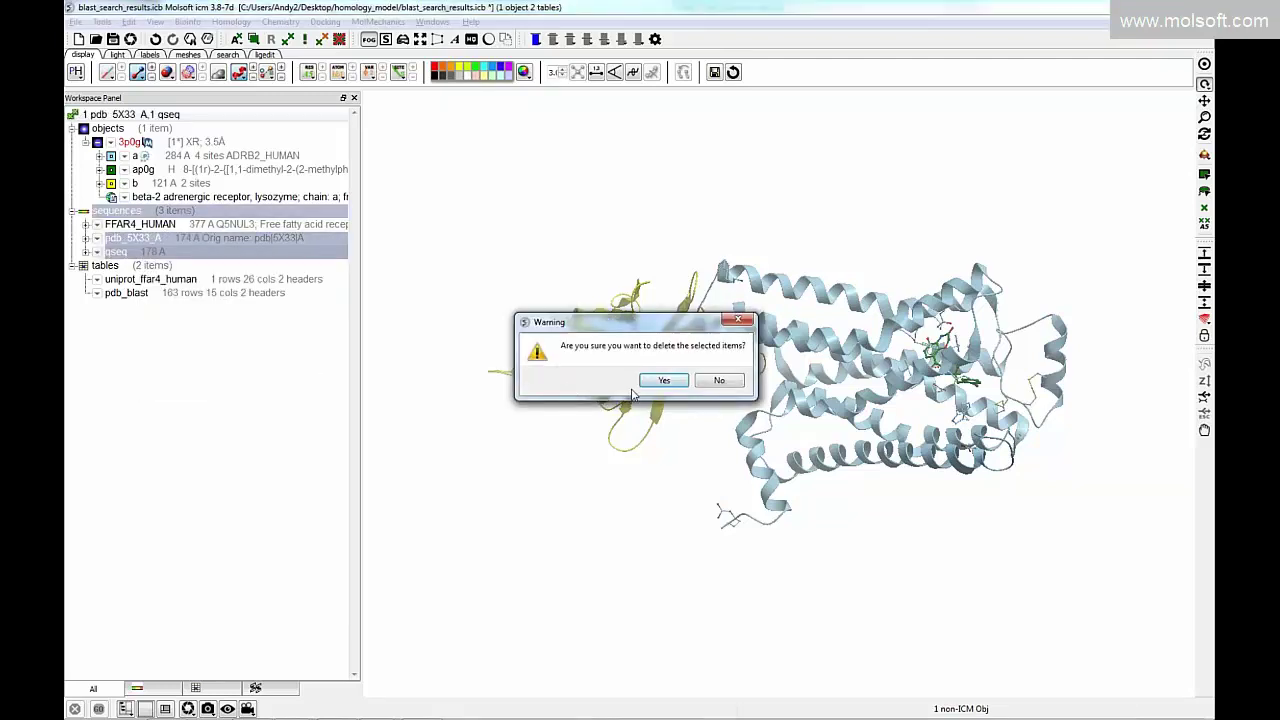
pyautogui.click(664, 380)
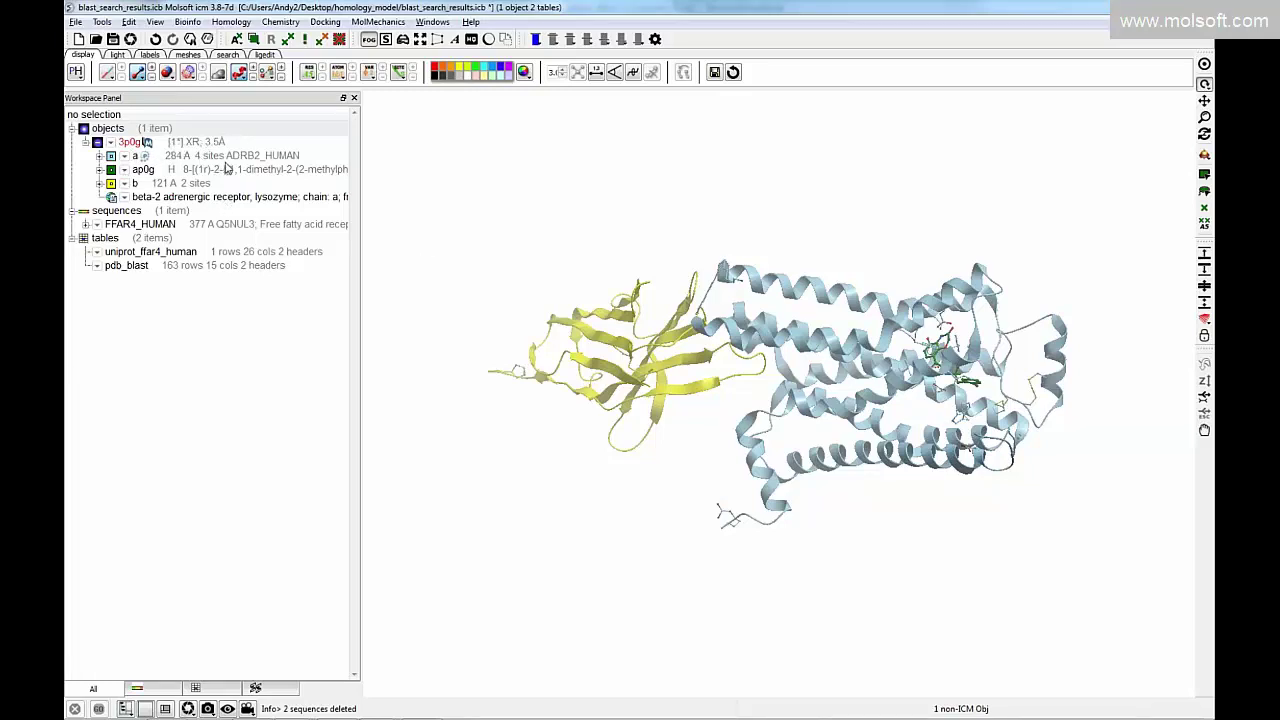
# Inspect the sequence of chain a and the 2D chemical structure of ligand ap0g in 3p0g.
pyautogui.click(99, 156)
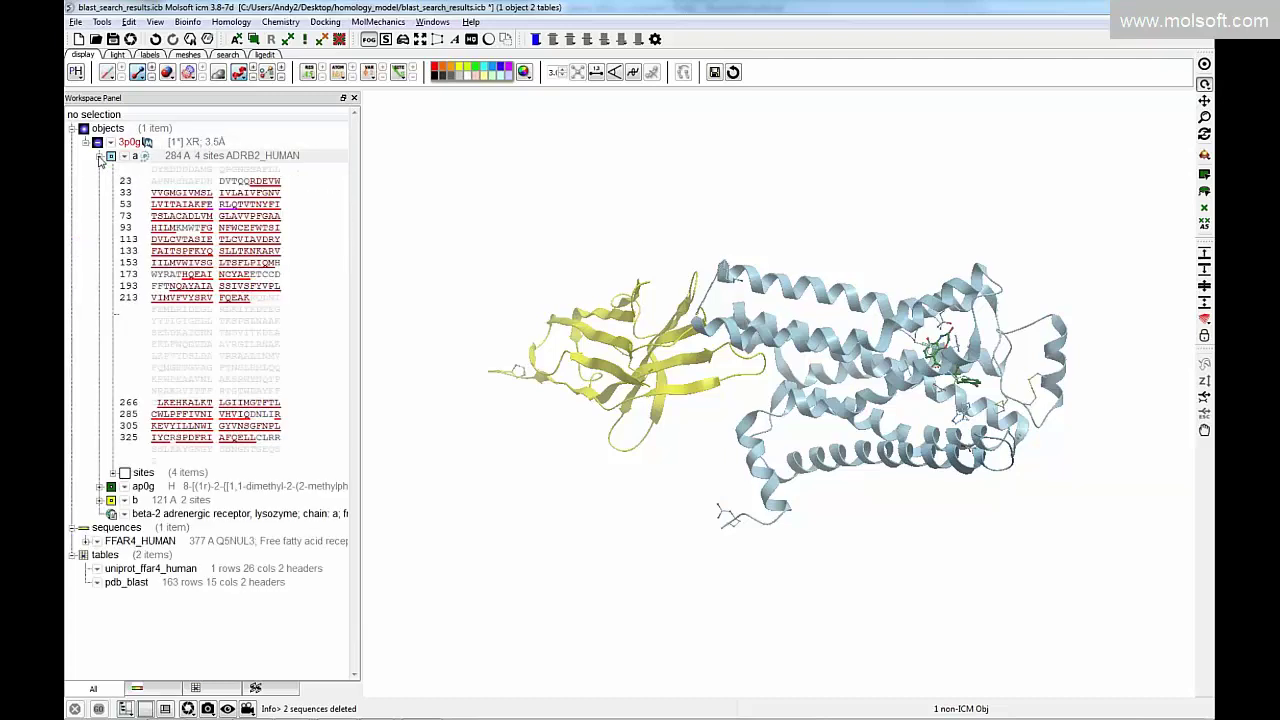
pyautogui.click(100, 158)
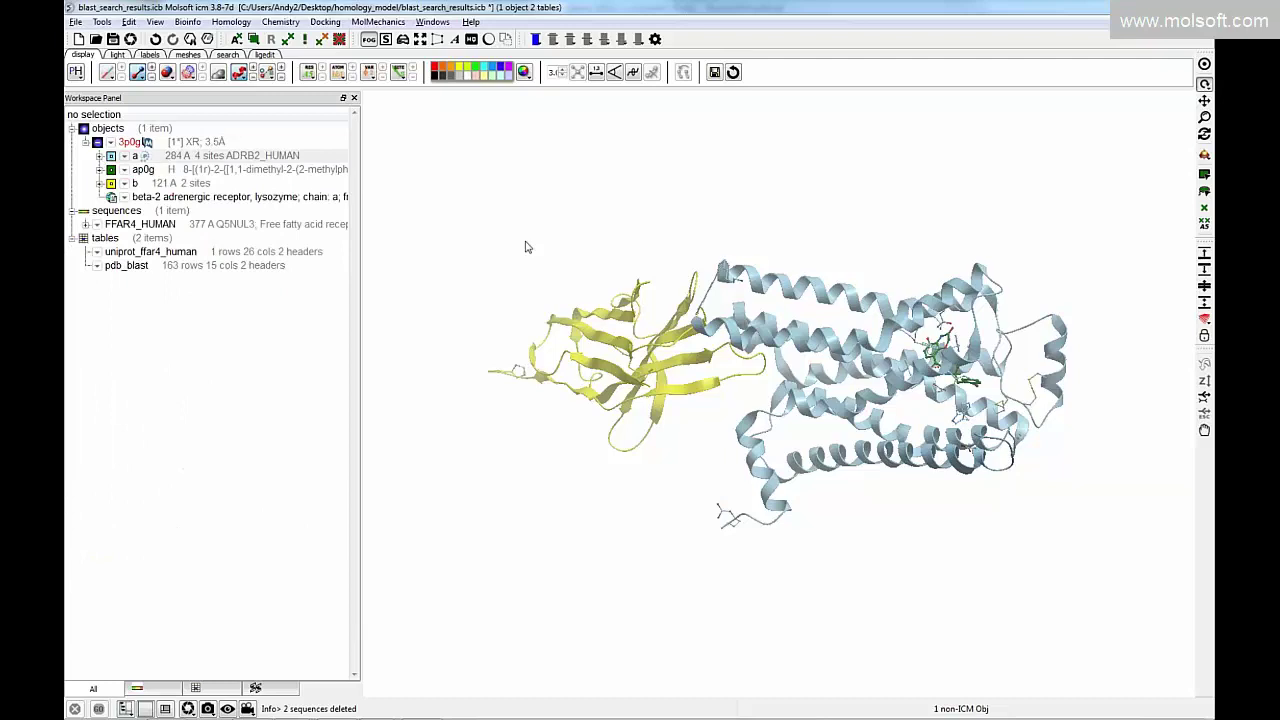
pyautogui.moveTo(889, 372); pyautogui.dragTo(534, 249)
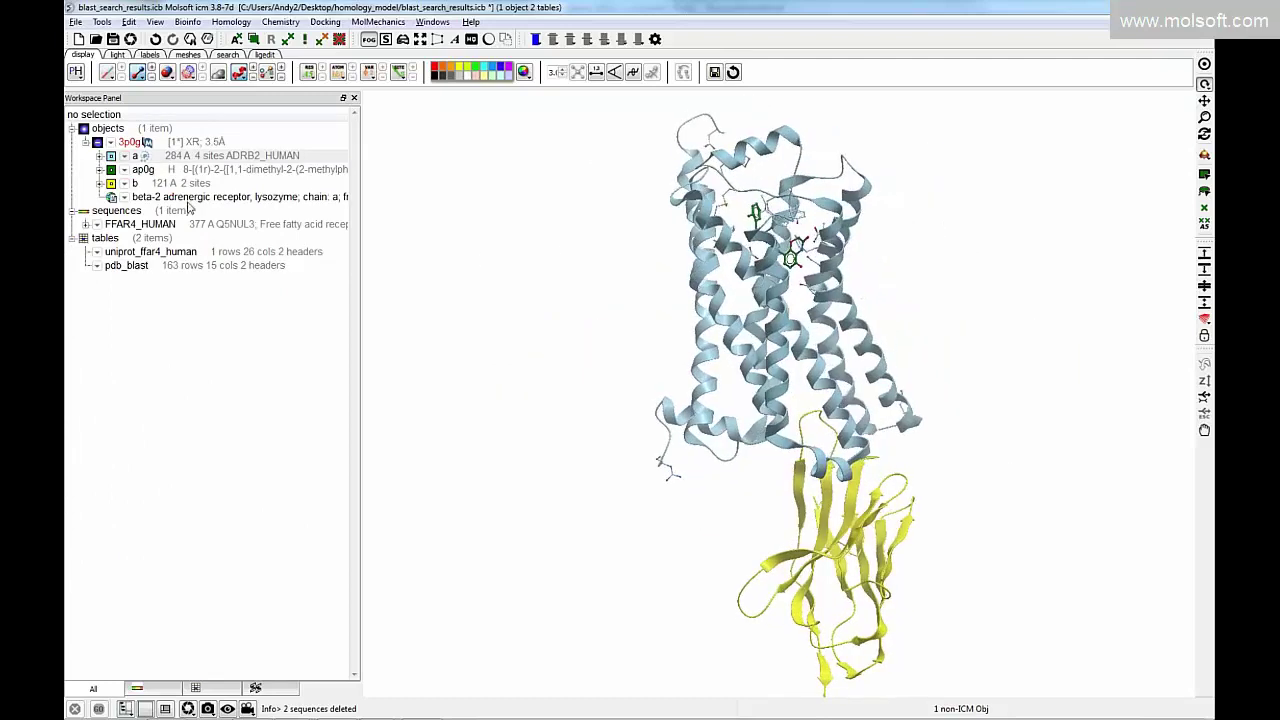
pyautogui.click(100, 171)
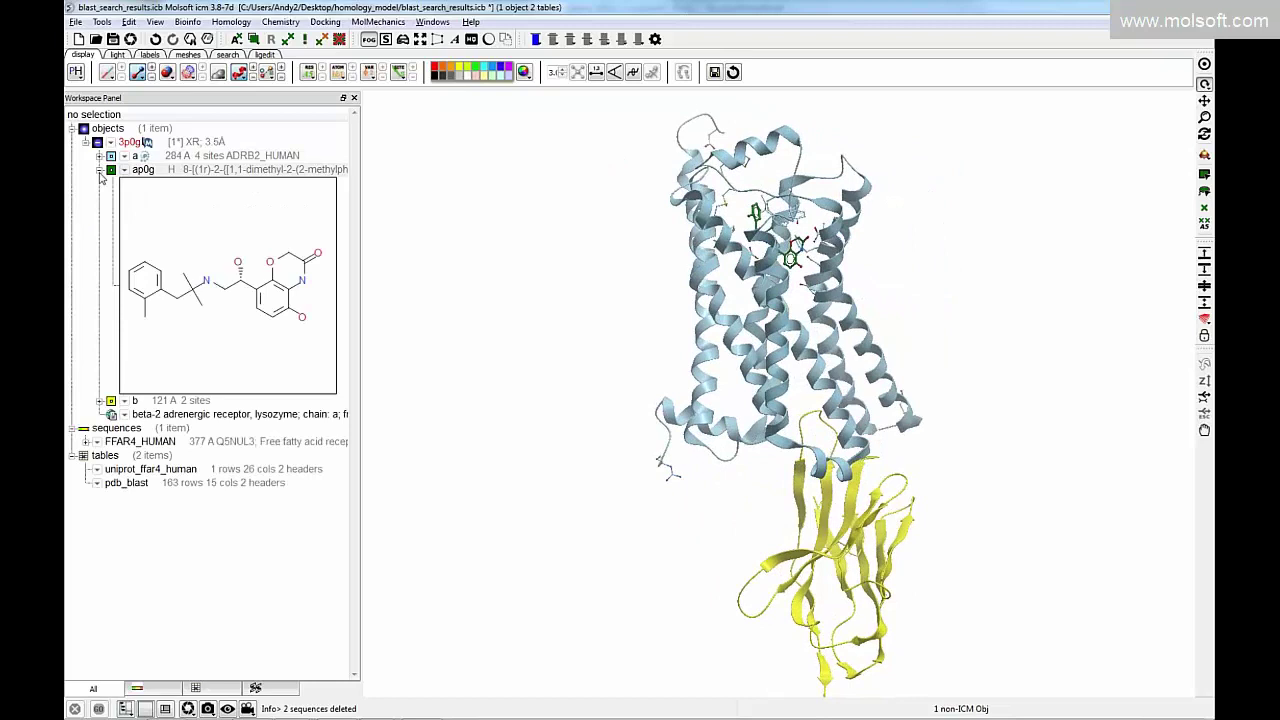
pyautogui.click(100, 171)
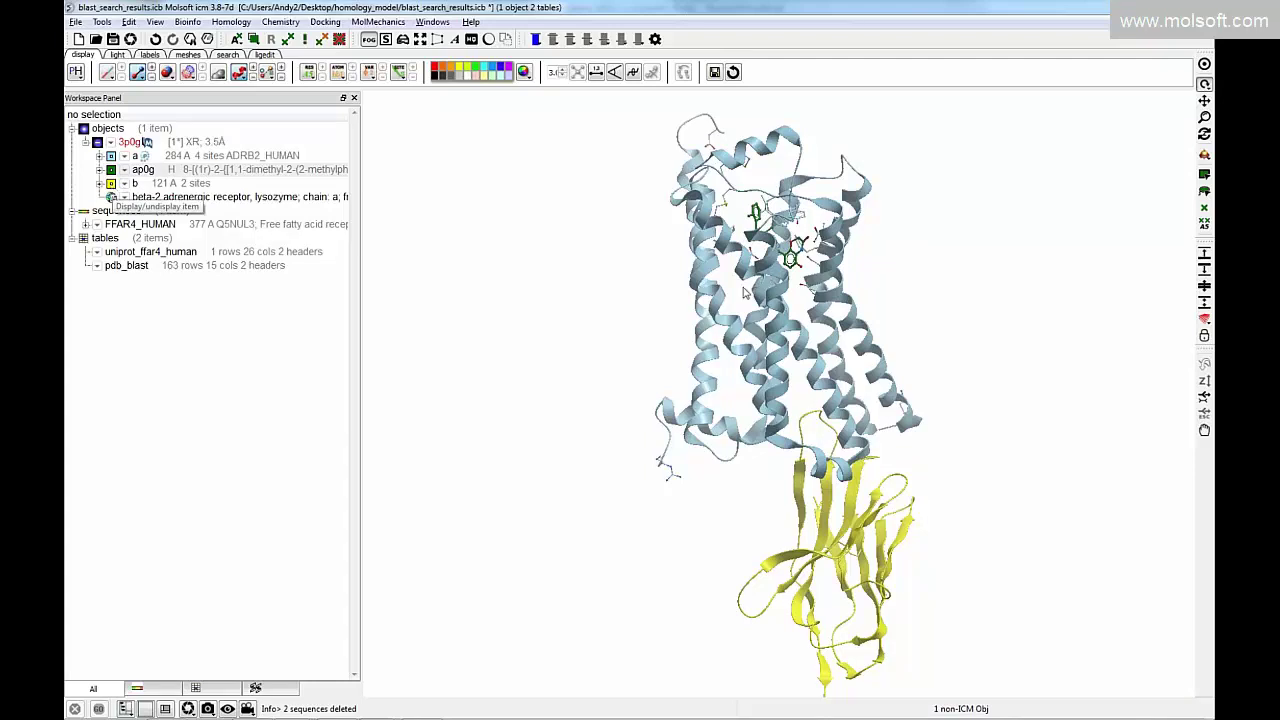
# Hide chain b of 3p0g and turn the receptor to an upright side view.
pyautogui.scroll(1, 658, 288)
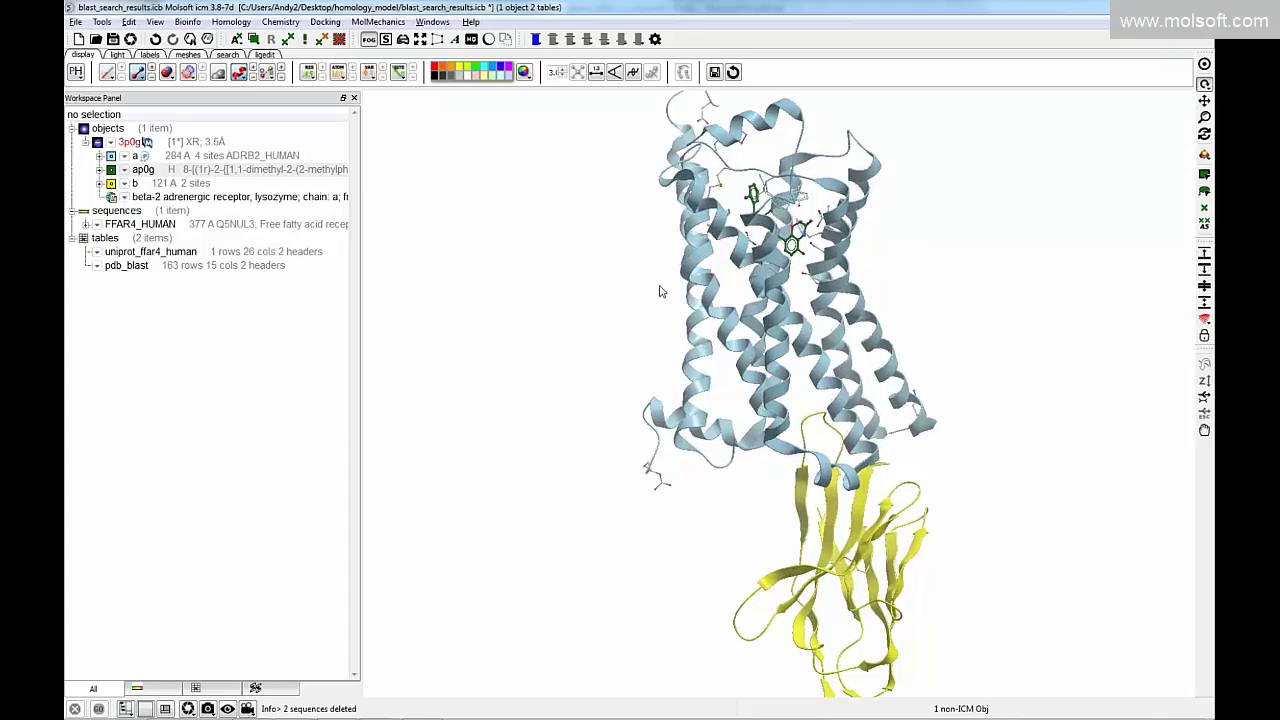
pyautogui.click(111, 185)
pyautogui.click(111, 185)
pyautogui.click(111, 185)
pyautogui.moveTo(644, 295); pyautogui.dragTo(516, 414)
pyautogui.moveTo(428, 456); pyautogui.dragTo(540, 391)
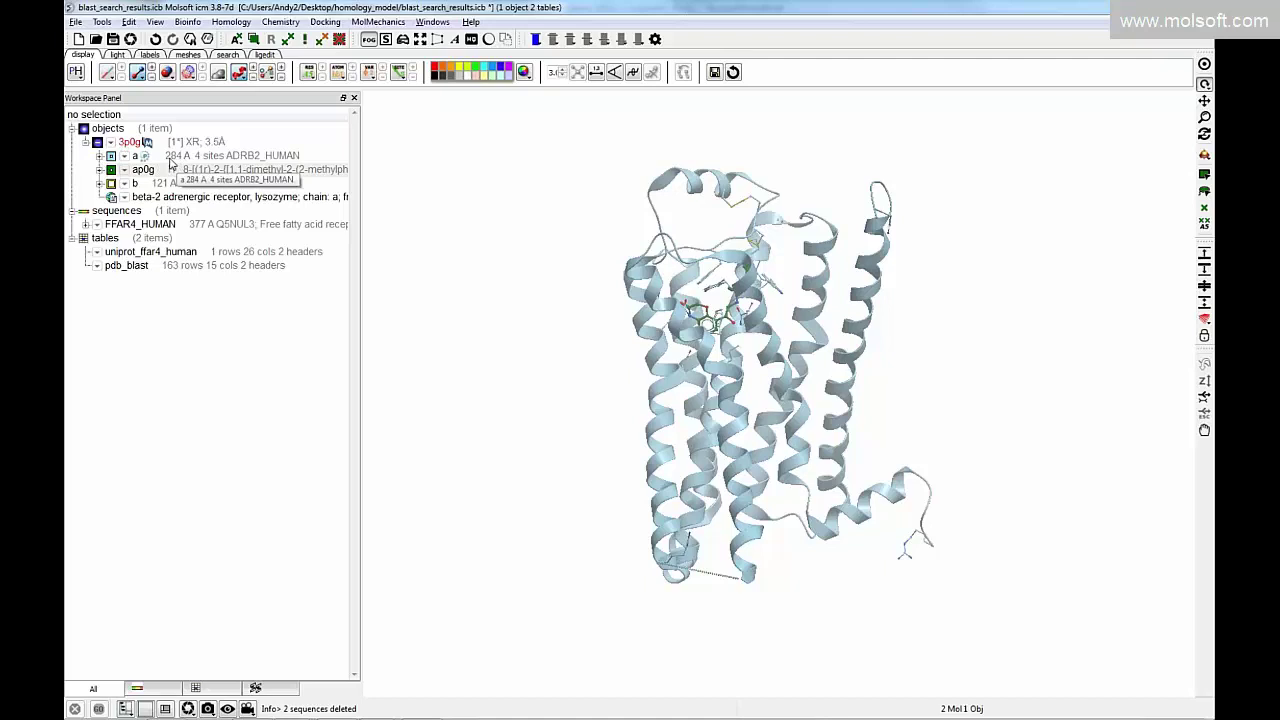
# Extract the sequence of chain a from 3p0g without adding residue exposure.
pyautogui.rightClick(170, 164)
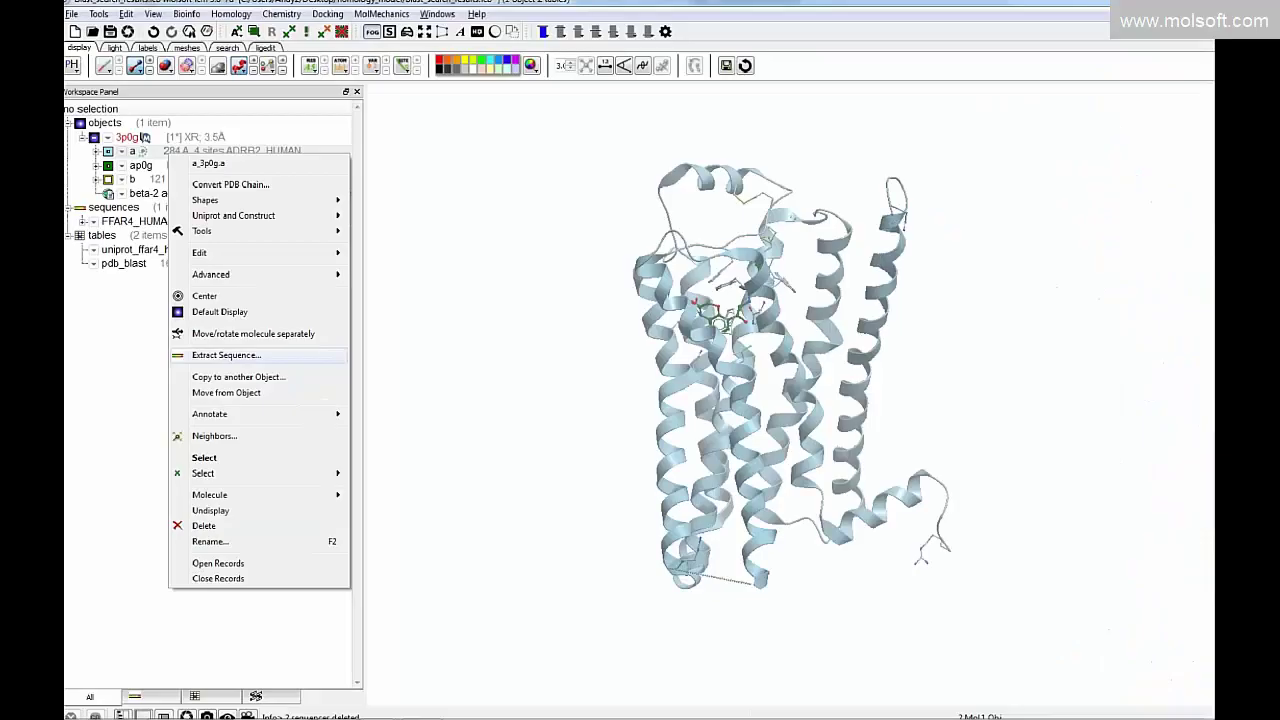
pyautogui.click(242, 370)
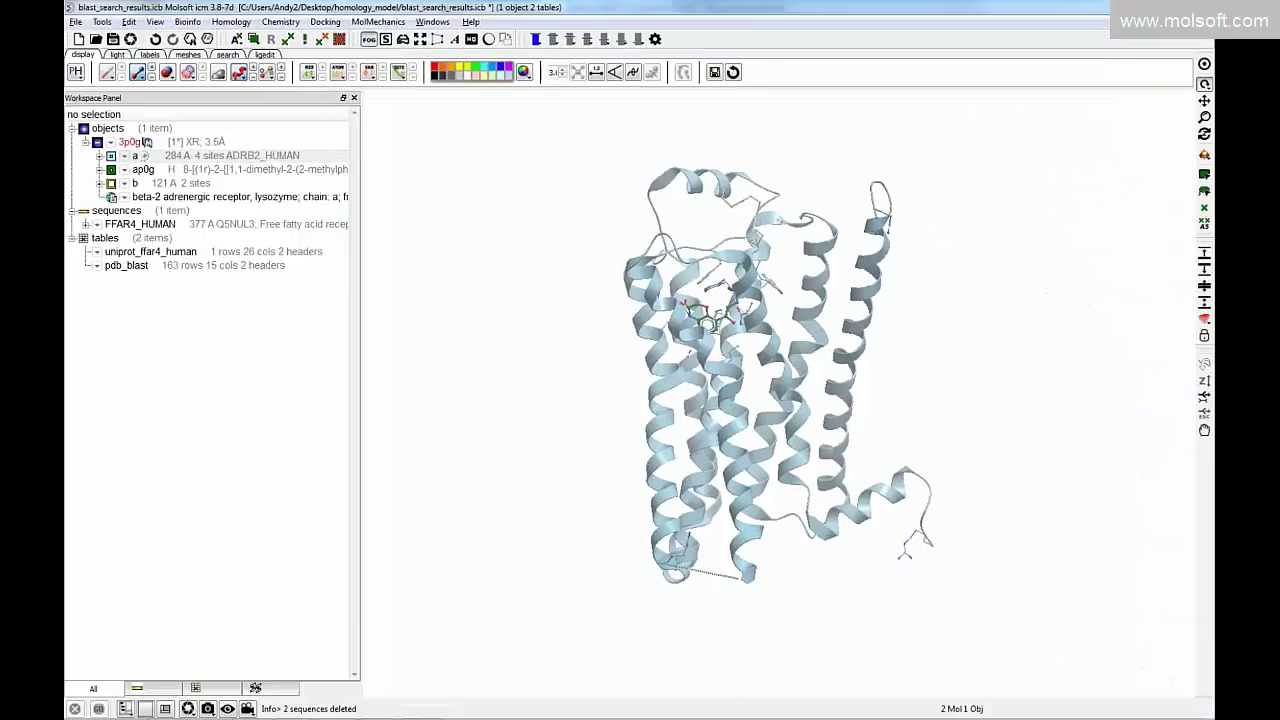
pyautogui.rightClick(175, 160)
pyautogui.click(225, 357)
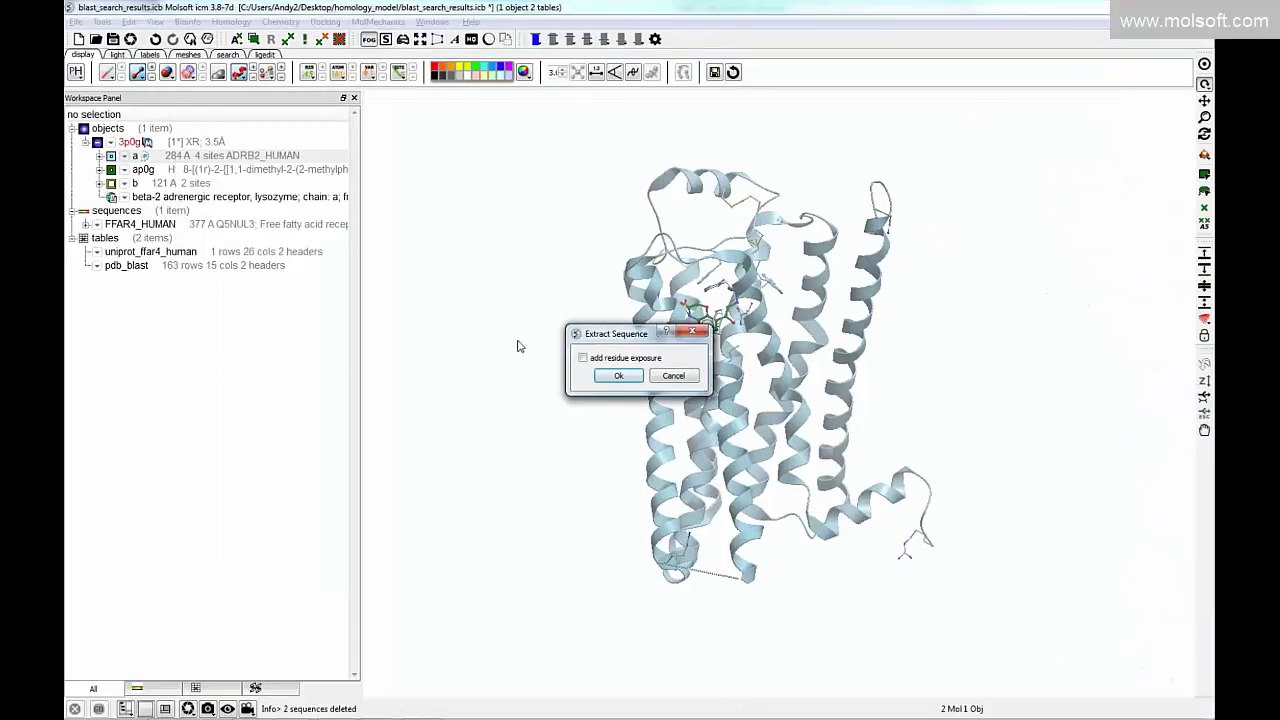
pyautogui.click(620, 378)
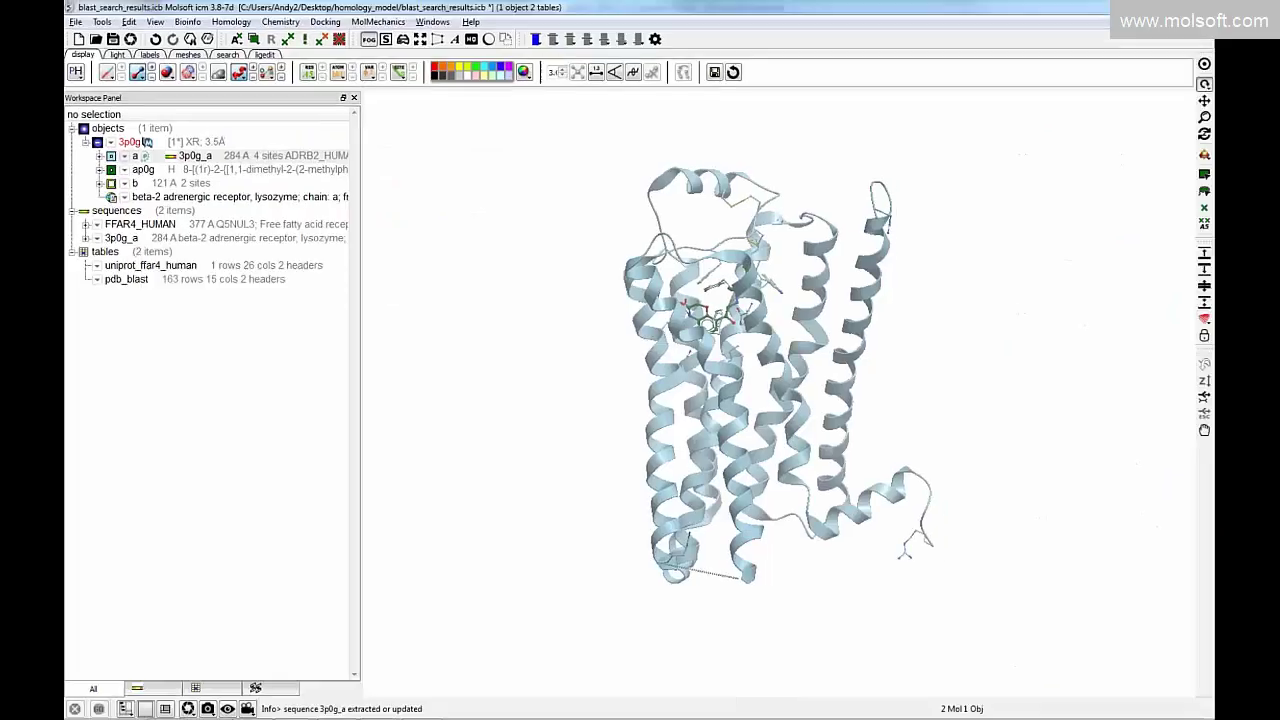
# Align the FFAR4_HUMAN and 3p0g_a sequences with each other.
pyautogui.click(176, 228)
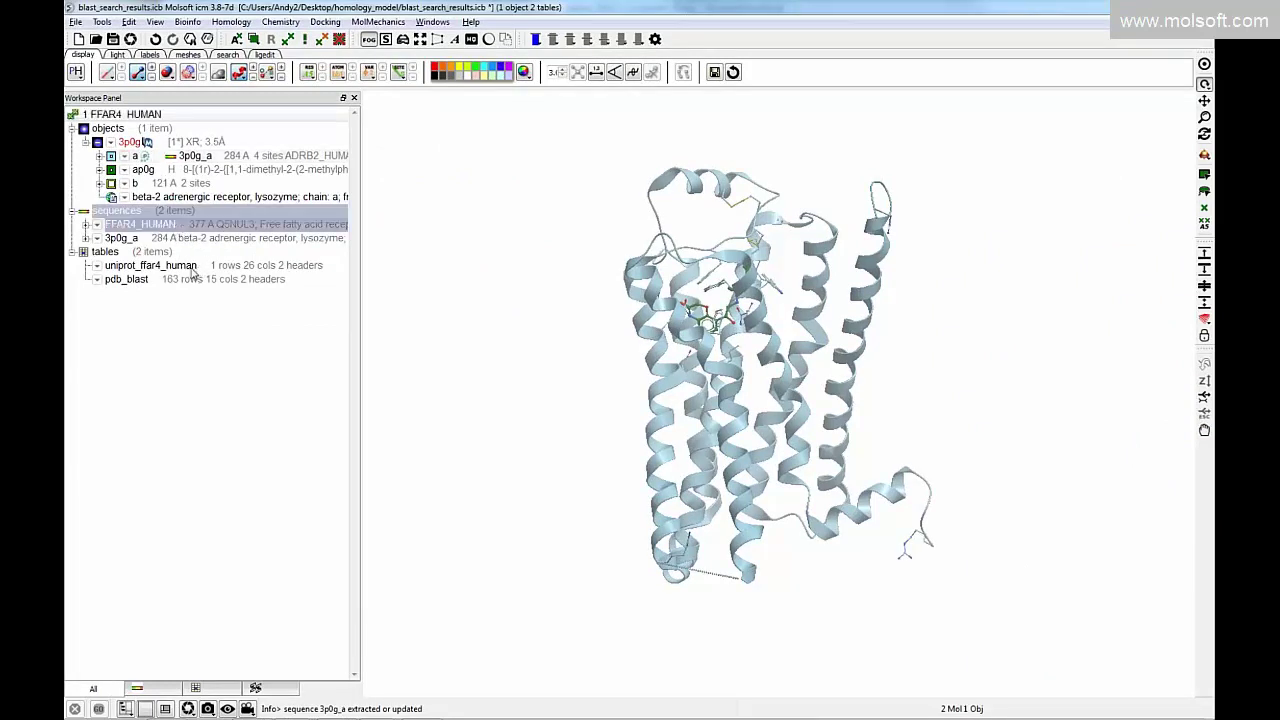
pyautogui.keyDown('ctrl'); pyautogui.click(161, 240); pyautogui.keyUp('ctrl')
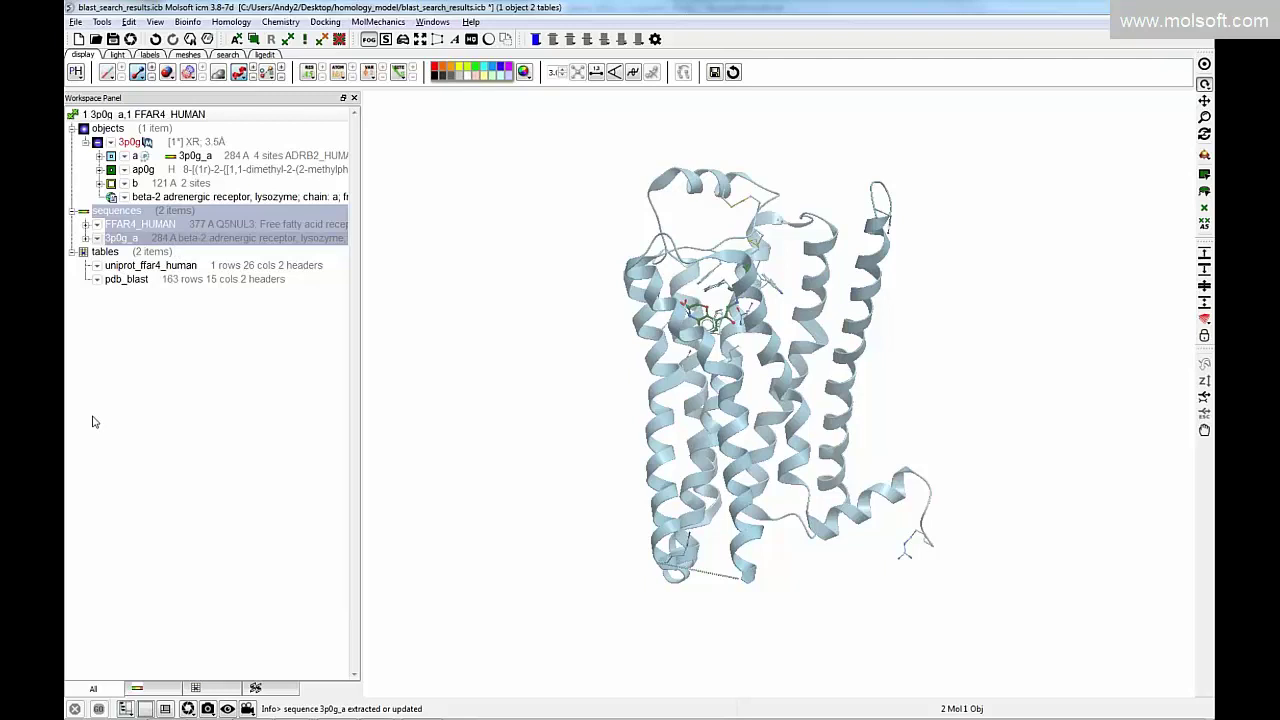
pyautogui.rightClick(167, 240)
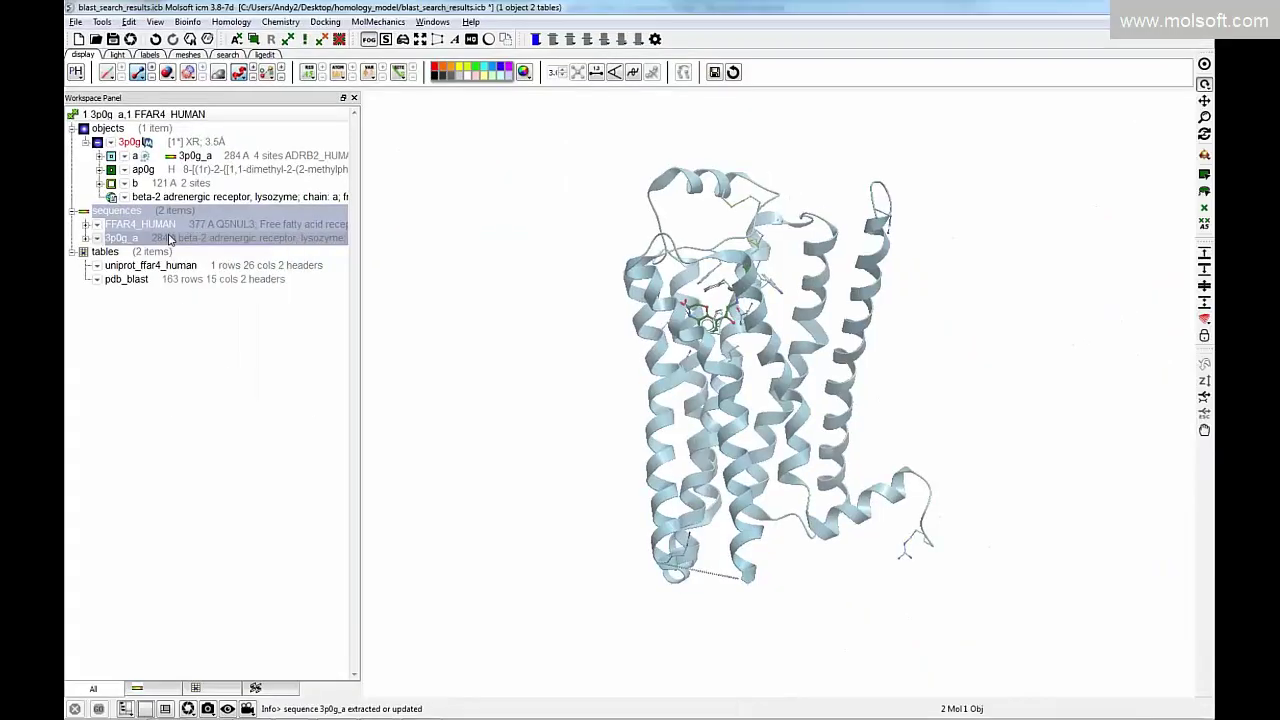
pyautogui.rightClick(168, 236)
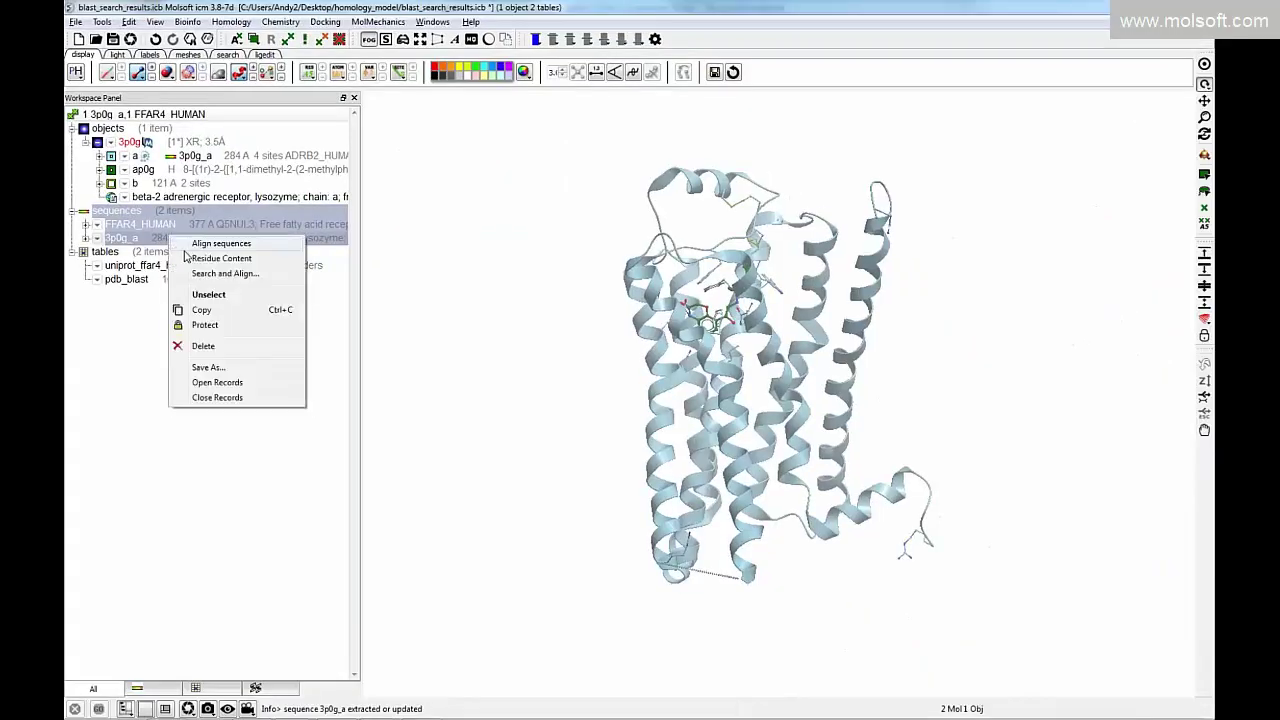
pyautogui.click(186, 247)
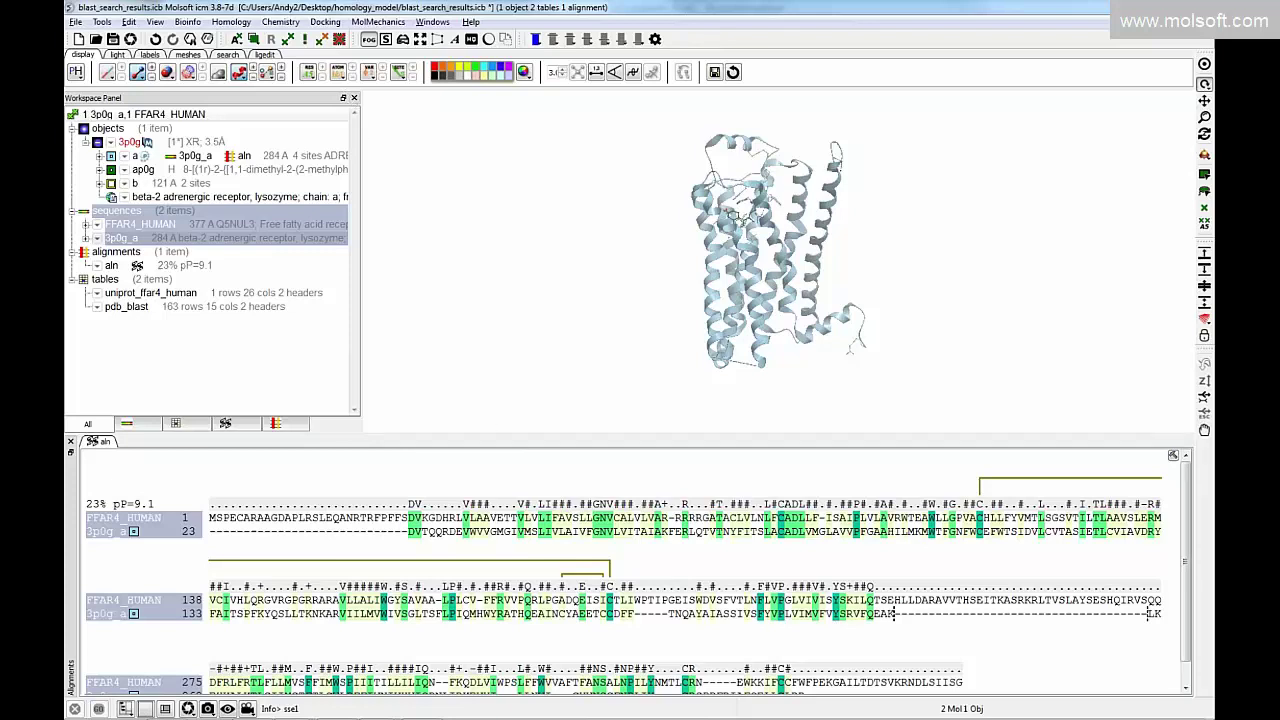
# Switch to the PowerPoint webinar deck, present the Alignment and Comparison Methods slide, and return to the ICM session.
pyautogui.hotkey('alt', 'Tab')
pyautogui.hotkey('alt', 'Tab')
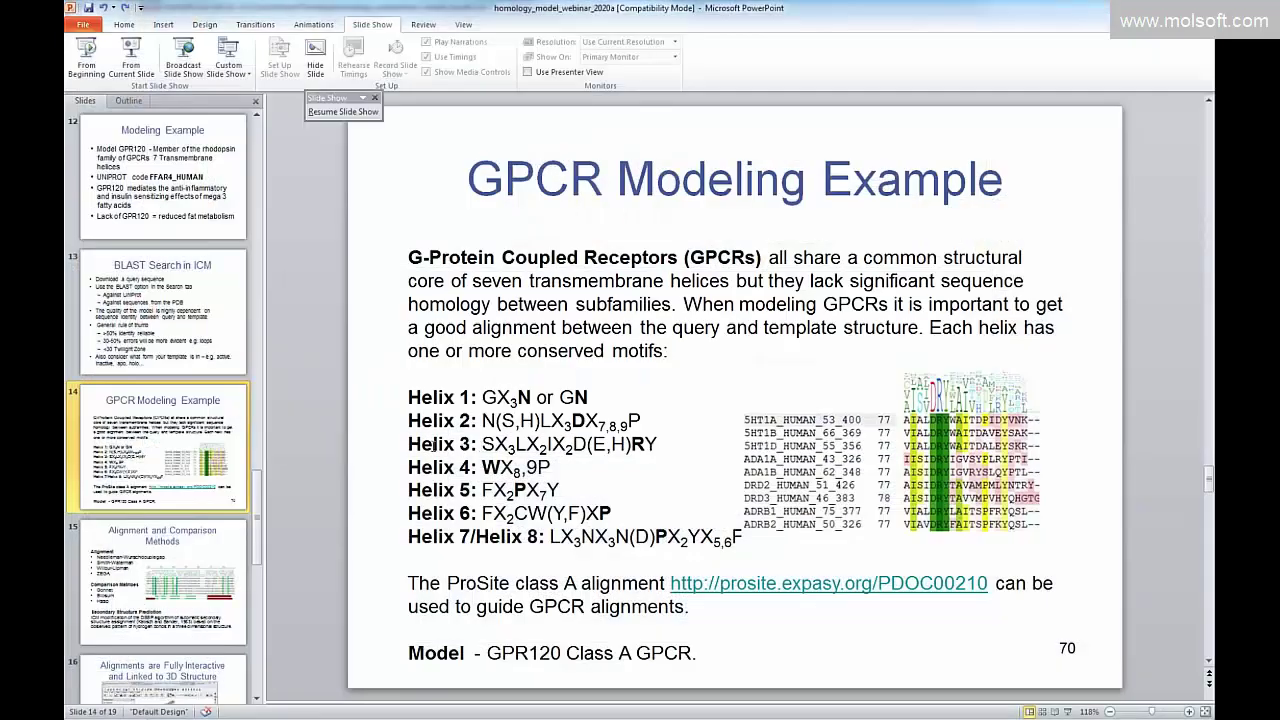
pyautogui.click(165, 582)
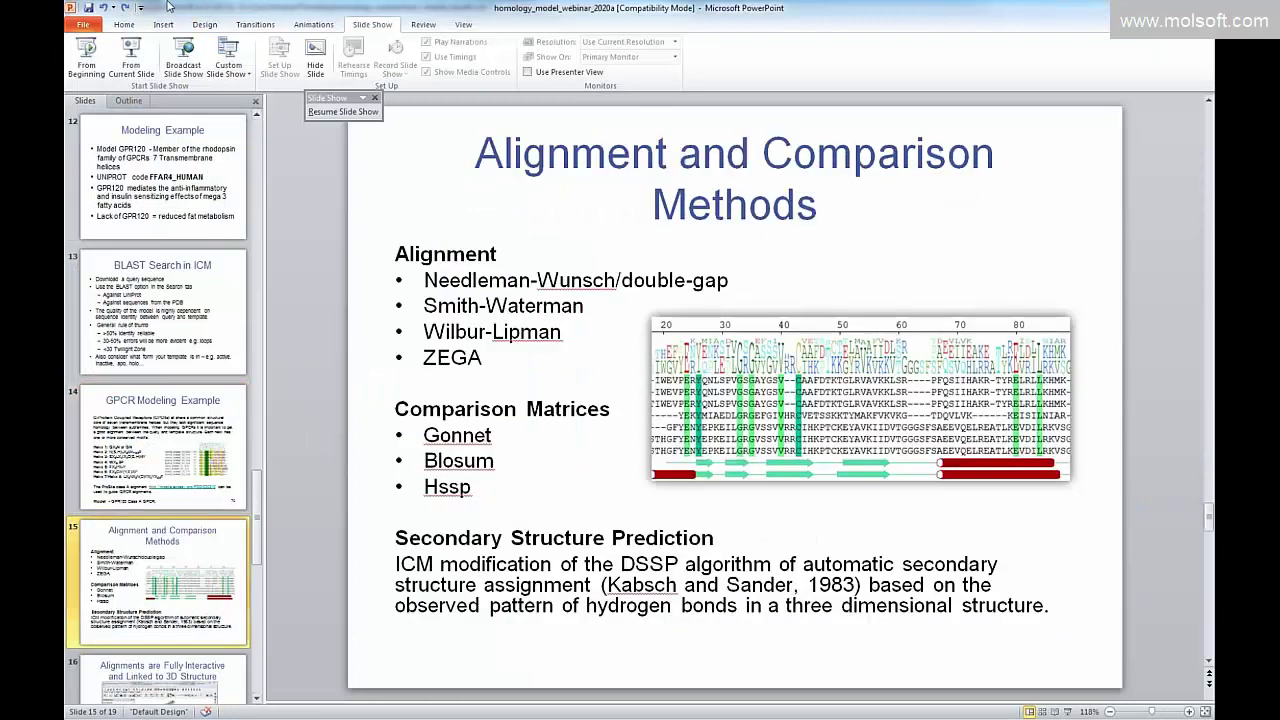
pyautogui.click(130, 62)
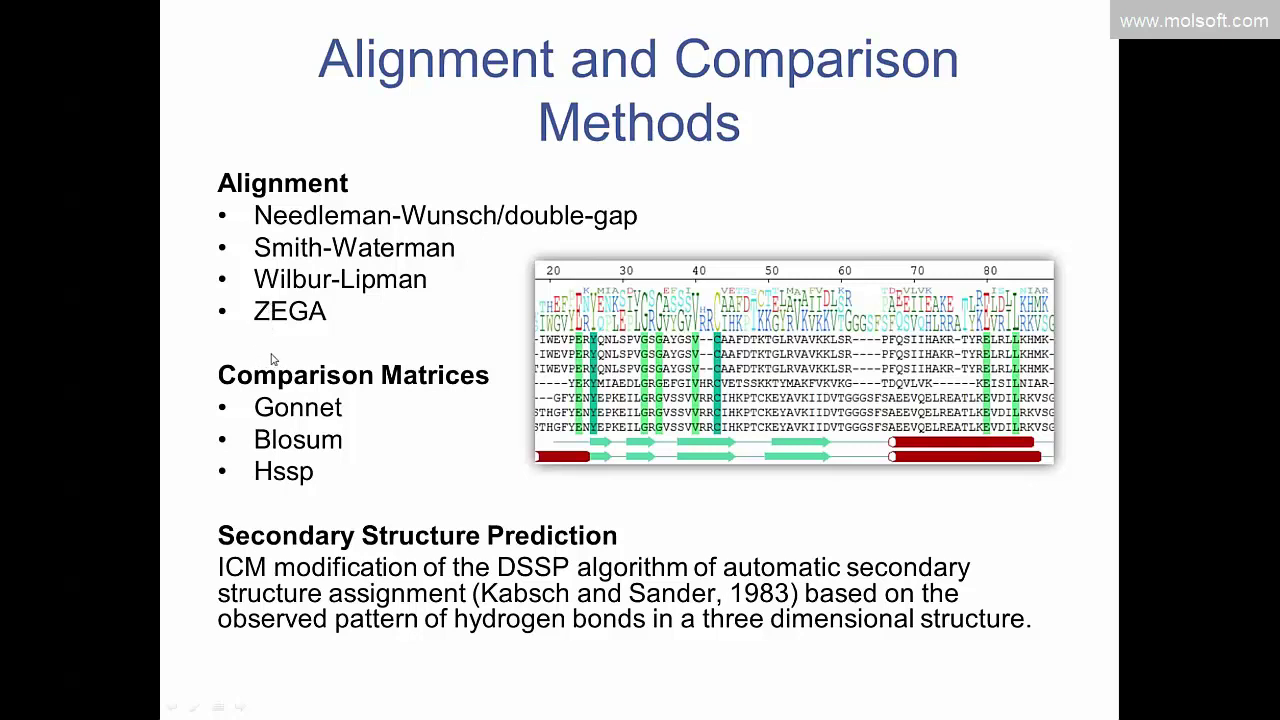
pyautogui.press('Escape')
pyautogui.hotkey('alt', 'Tab')
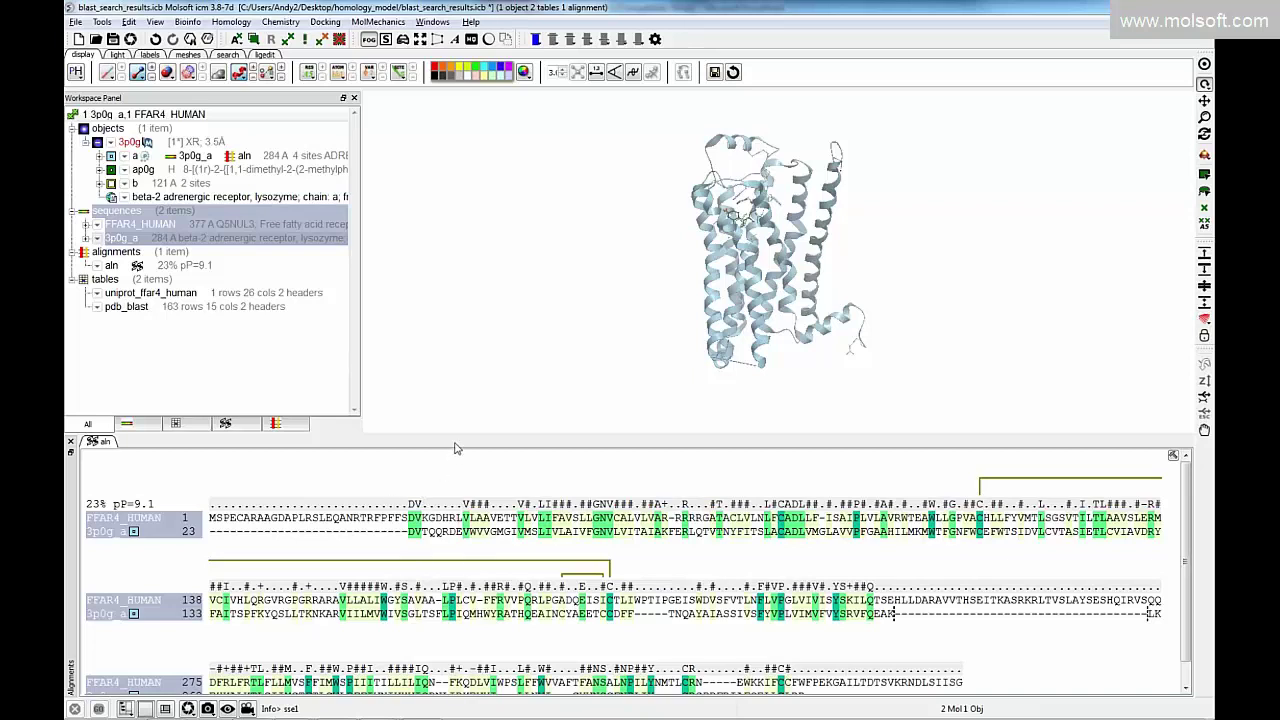
# Enlarge the alignment view and select the 3p0g receptor residues around the ligand in the 3D structure to locate them in the alignment.
pyautogui.moveTo(458, 443); pyautogui.dragTo(451, 352)
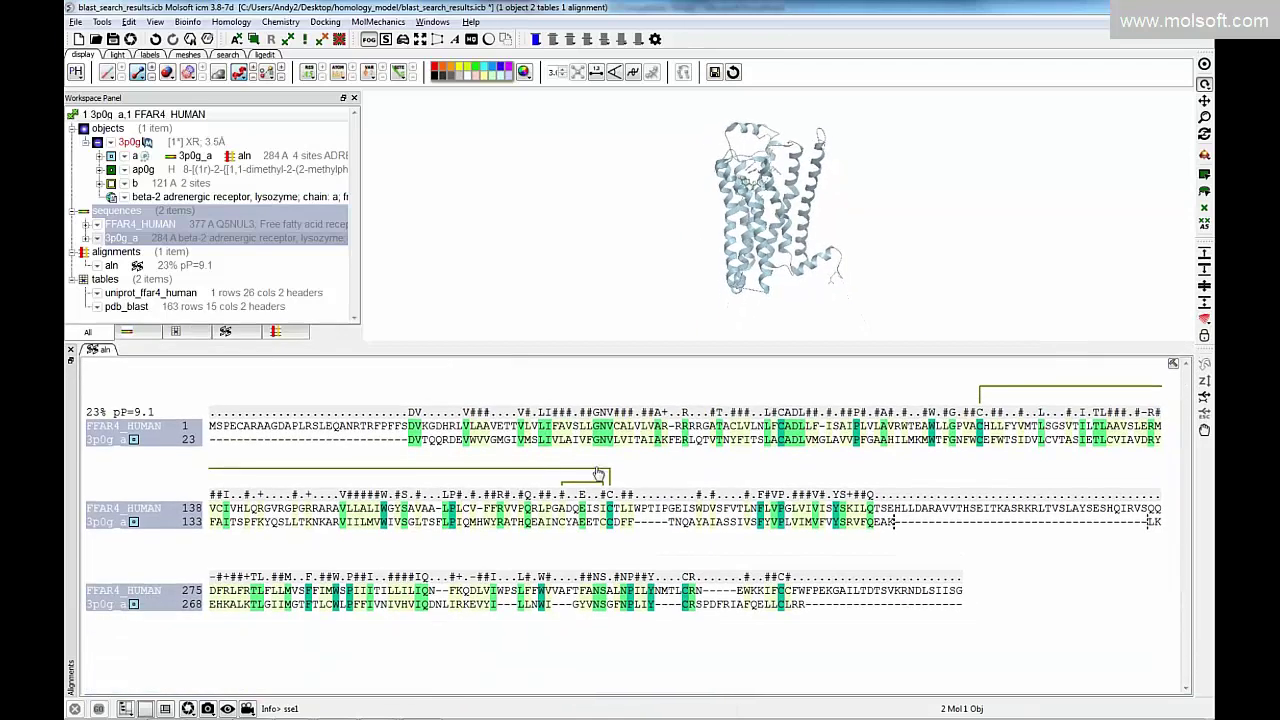
pyautogui.moveTo(637, 220); pyautogui.dragTo(355, 270)
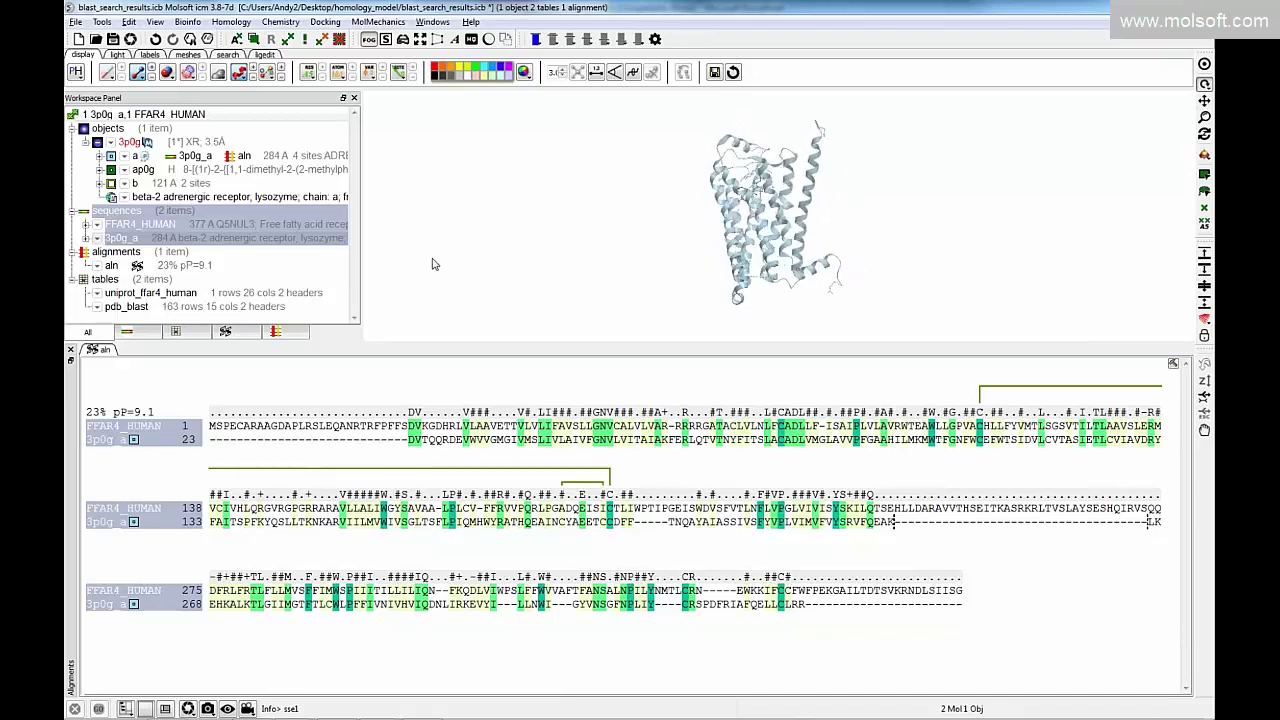
pyautogui.scroll(3, 390, 240)
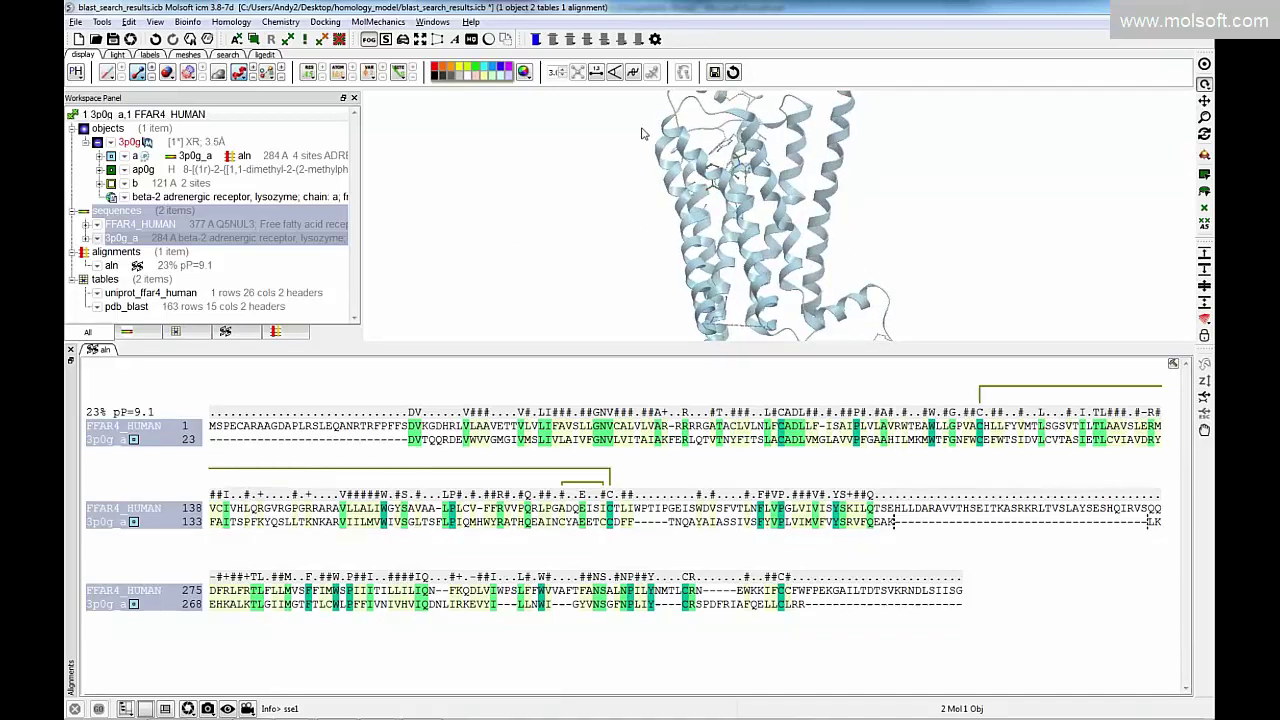
pyautogui.moveTo(607, 160); pyautogui.dragTo(600, 223)
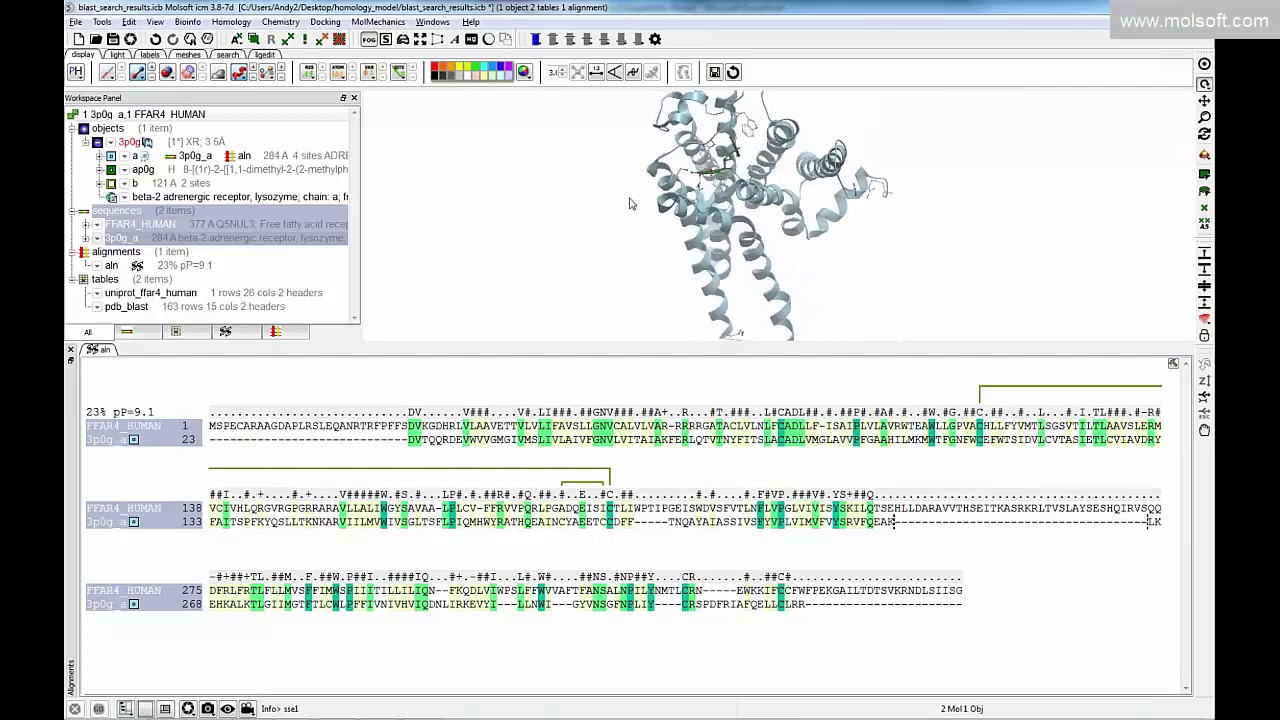
pyautogui.doubleClick(764, 200)
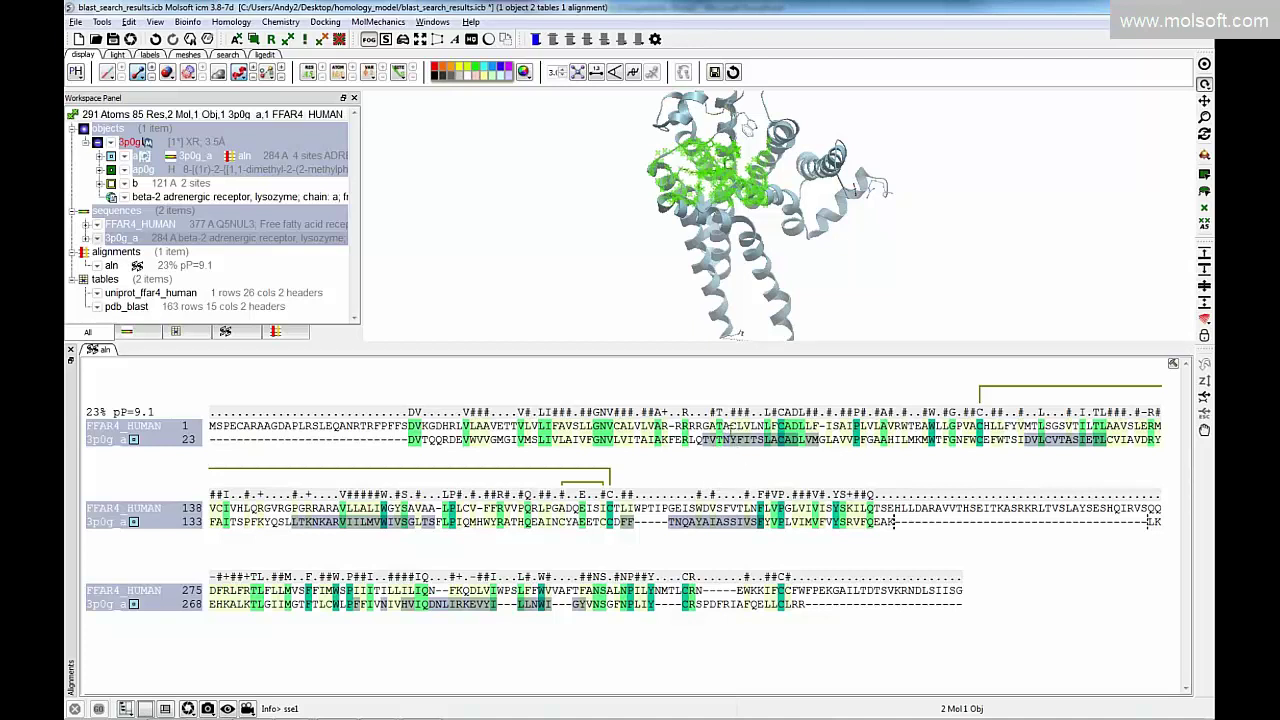
# Select the aligned stretch ending in CADLL across both sequences to locate it on the 3p0g structure, and clear the selection.
pyautogui.click(701, 439)
pyautogui.moveTo(678, 439); pyautogui.dragTo(812, 444)
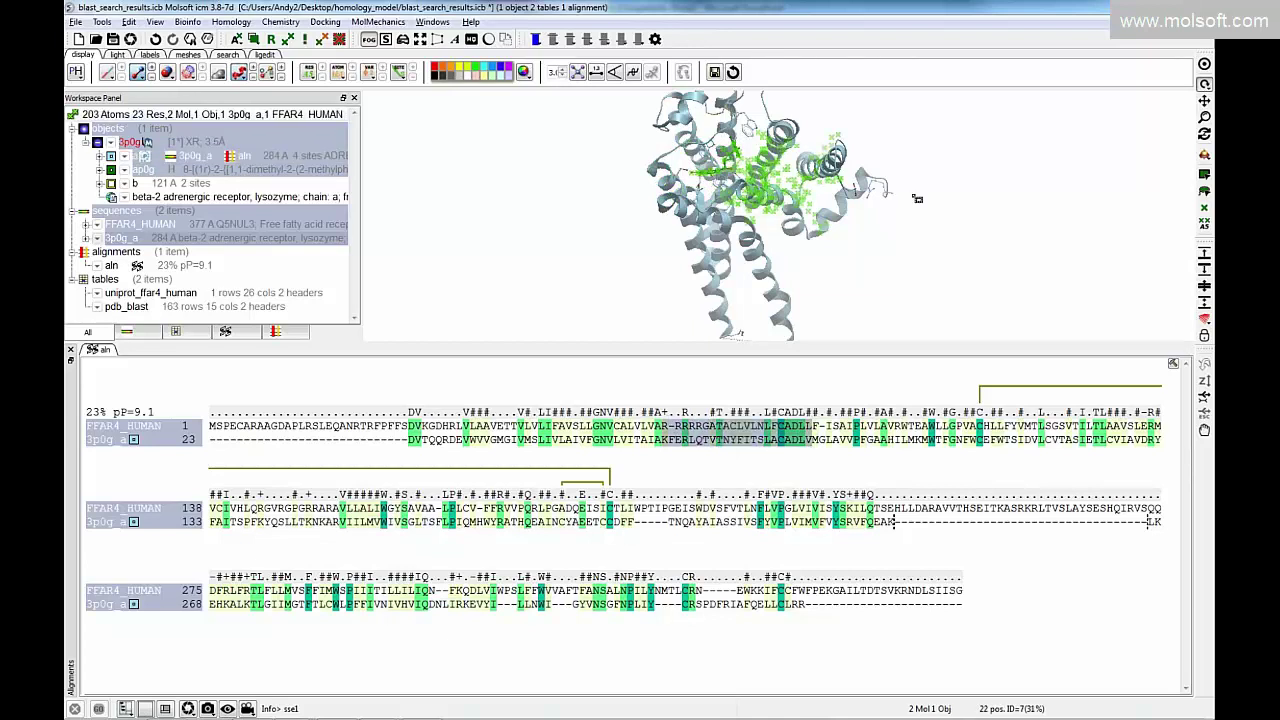
pyautogui.click(911, 199)
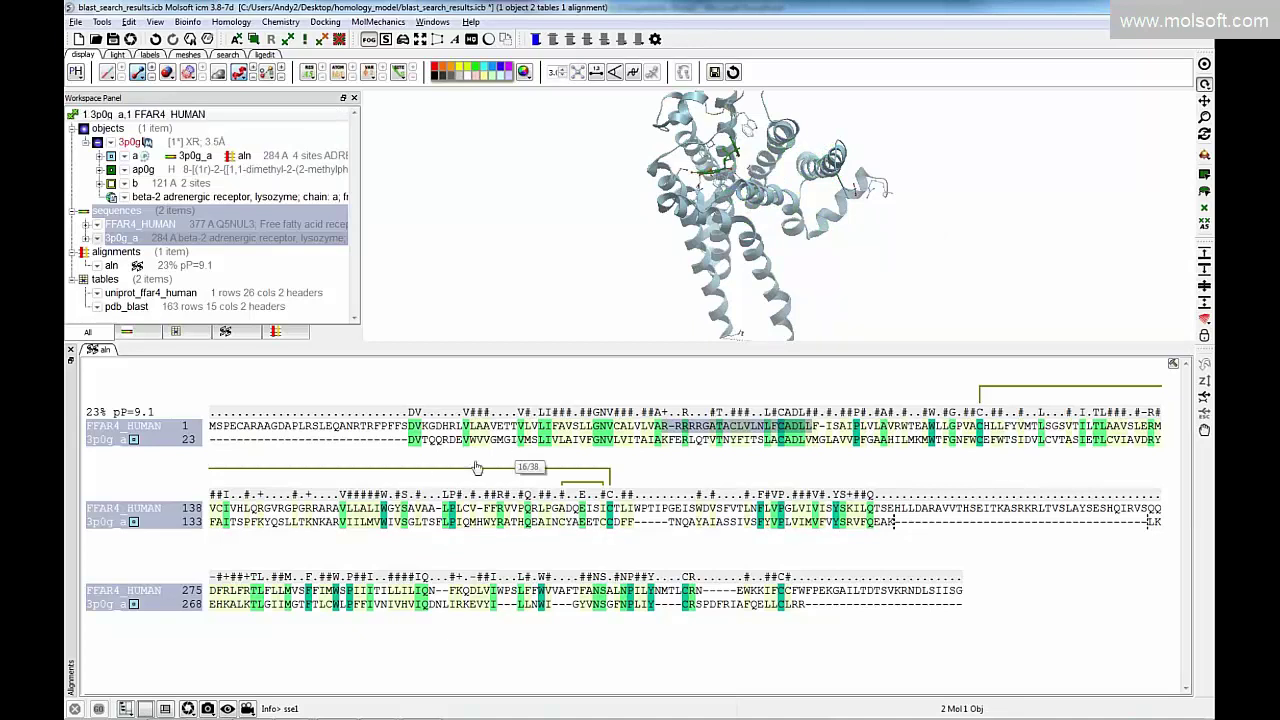
pyautogui.click(719, 455)
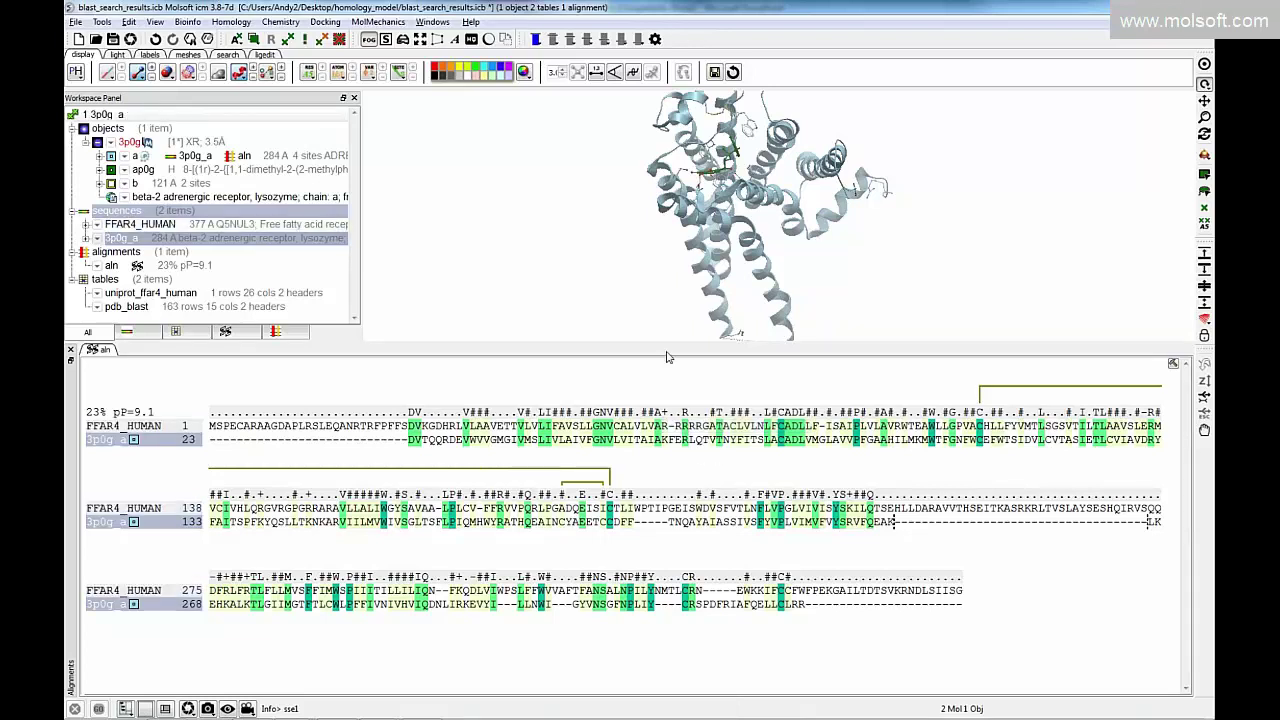
pyautogui.moveTo(616, 232); pyautogui.dragTo(604, 258)
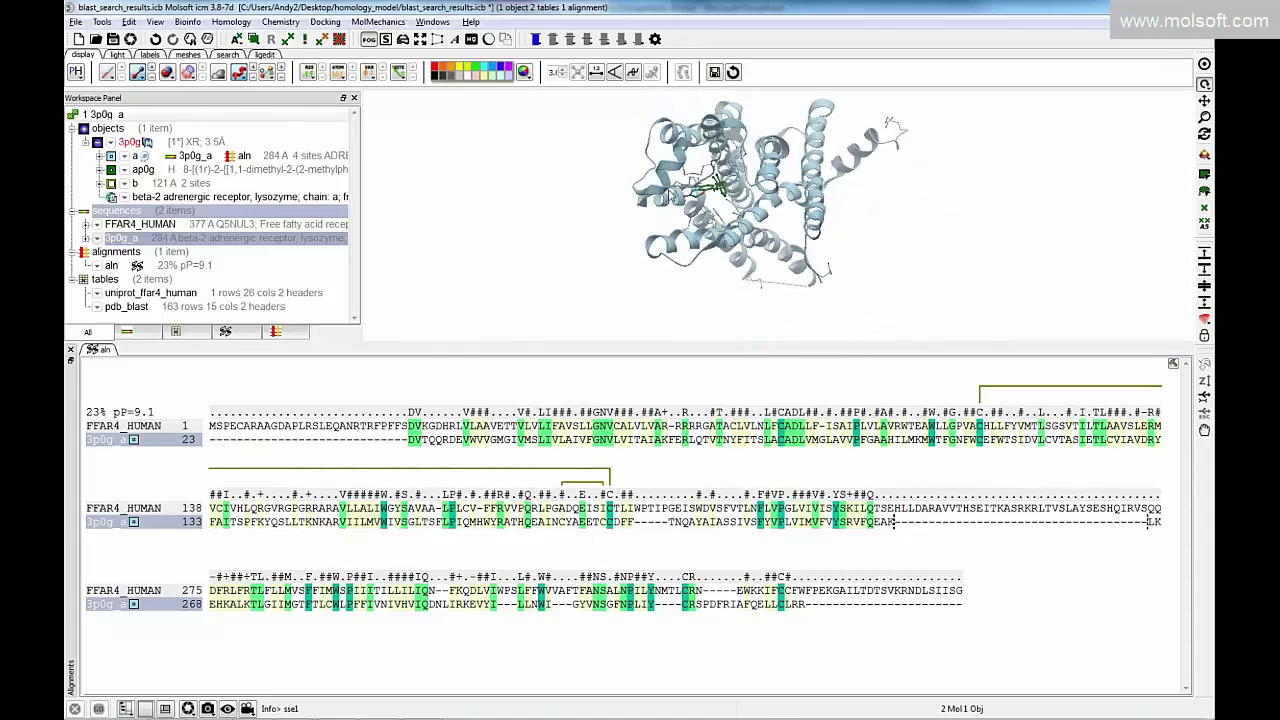
pyautogui.moveTo(846, 207); pyautogui.dragTo(808, 405)
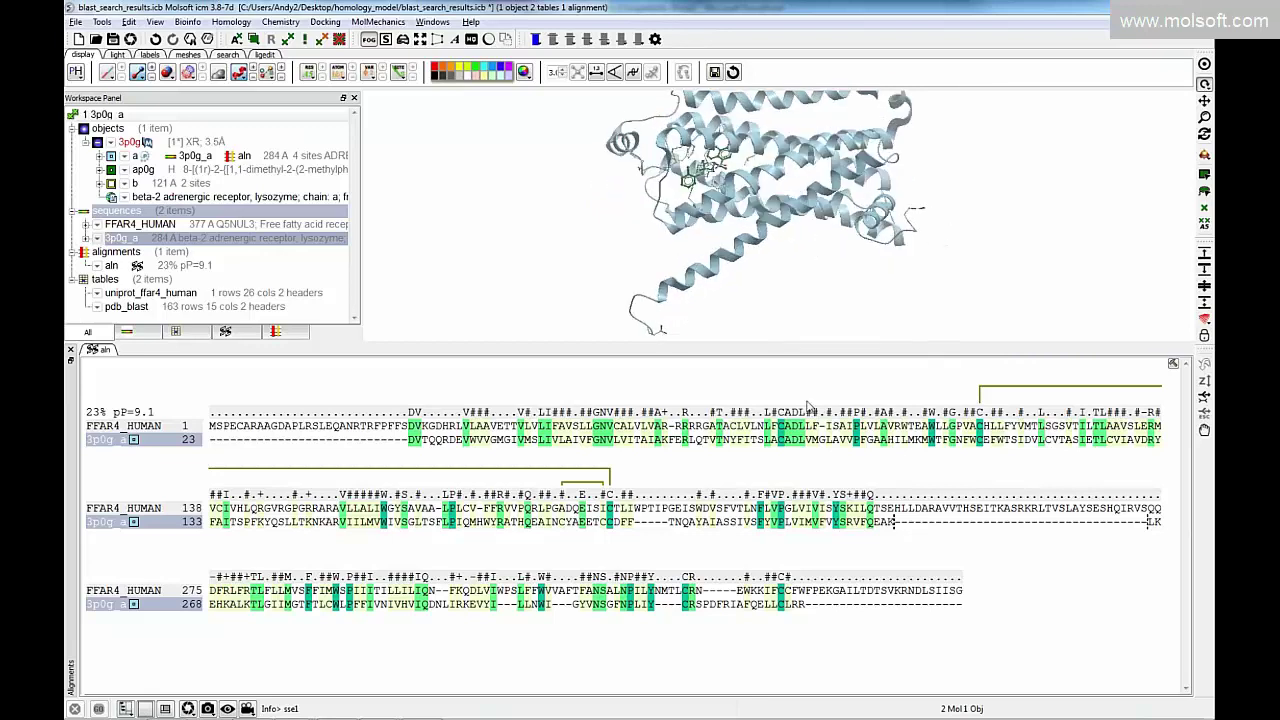
# Show the alignment's view options and color the alignment by conservation.
pyautogui.click(1173, 363)
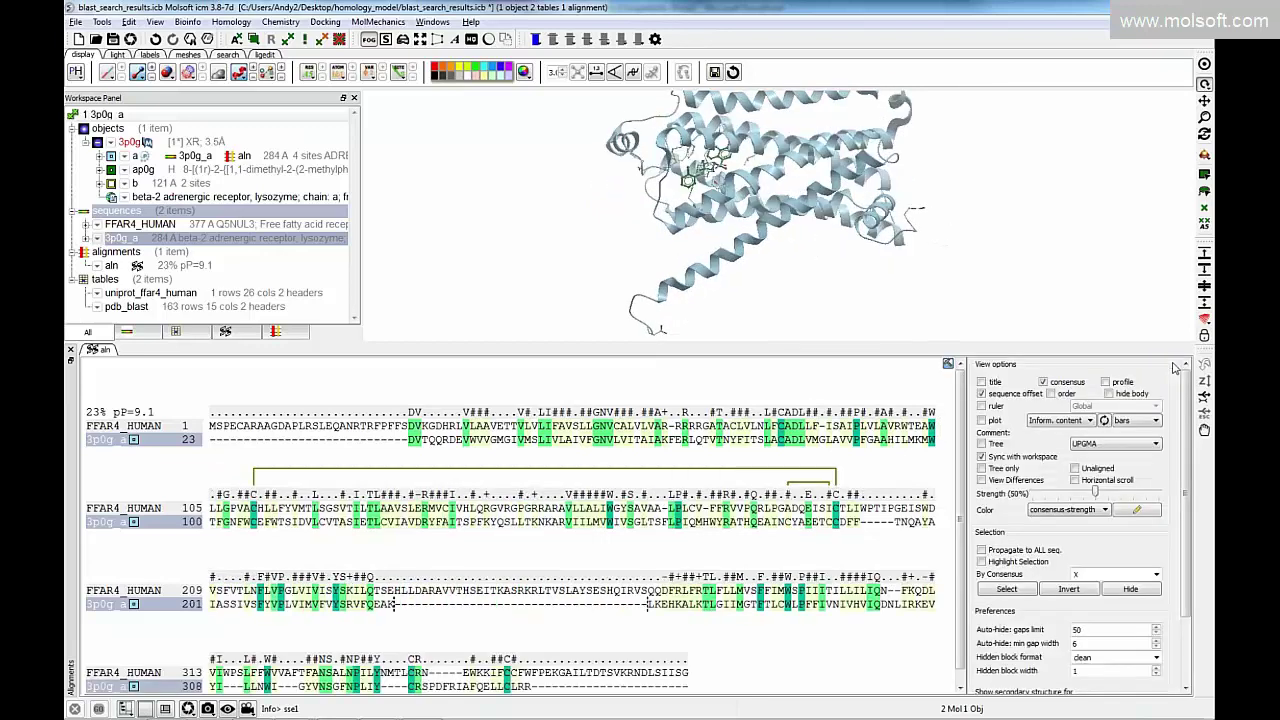
pyautogui.click(1056, 512)
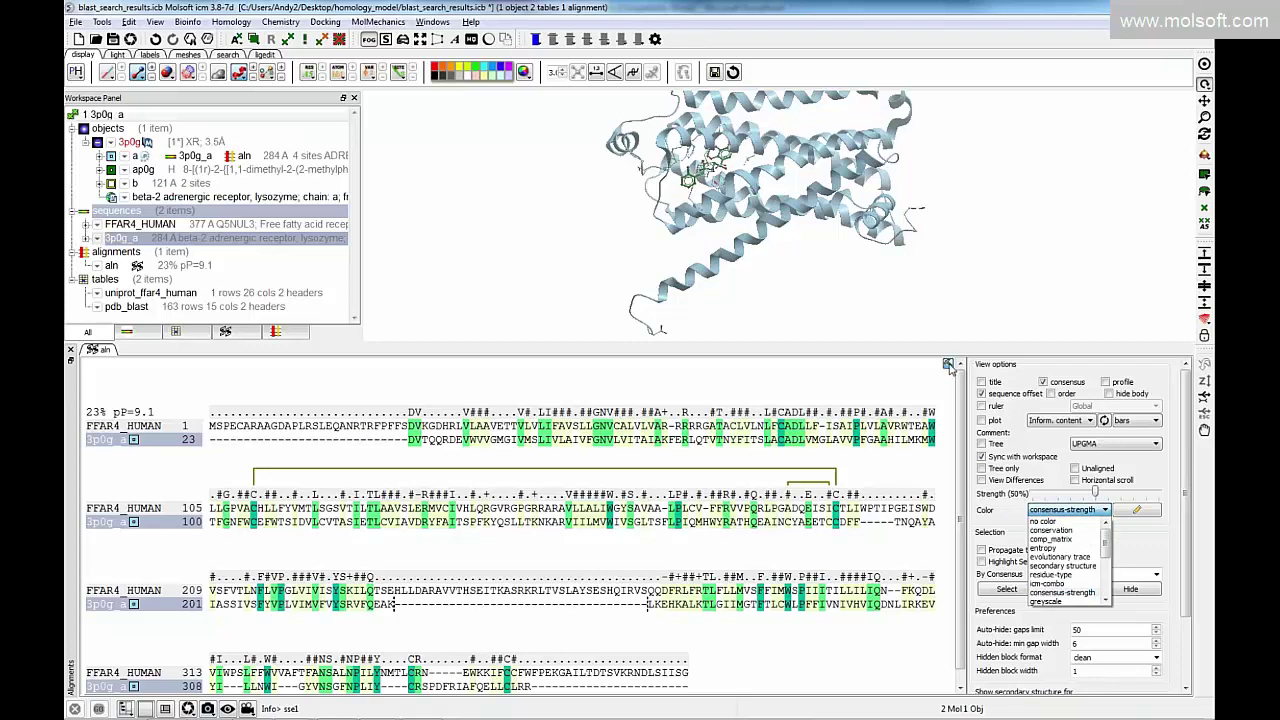
pyautogui.click(1052, 531)
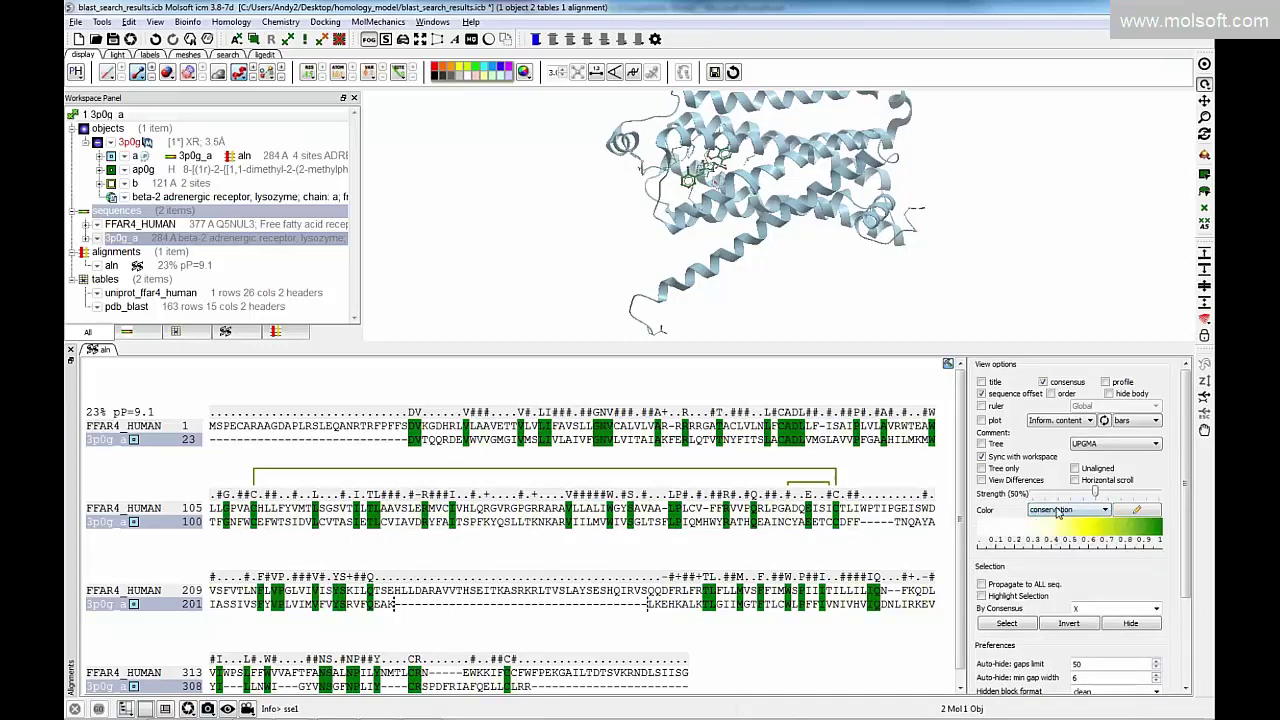
# Try the secondary structure, conservation and icm-combo color schemes on the alignment.
pyautogui.click(1056, 512)
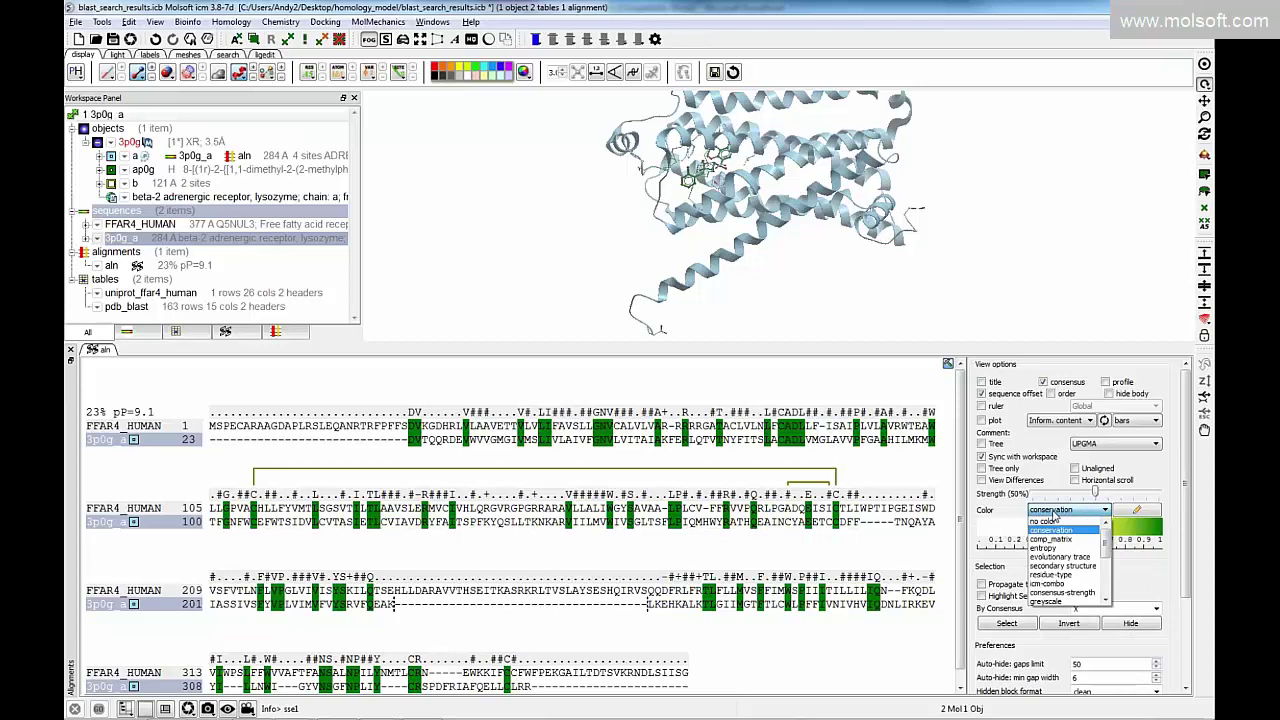
pyautogui.click(1064, 567)
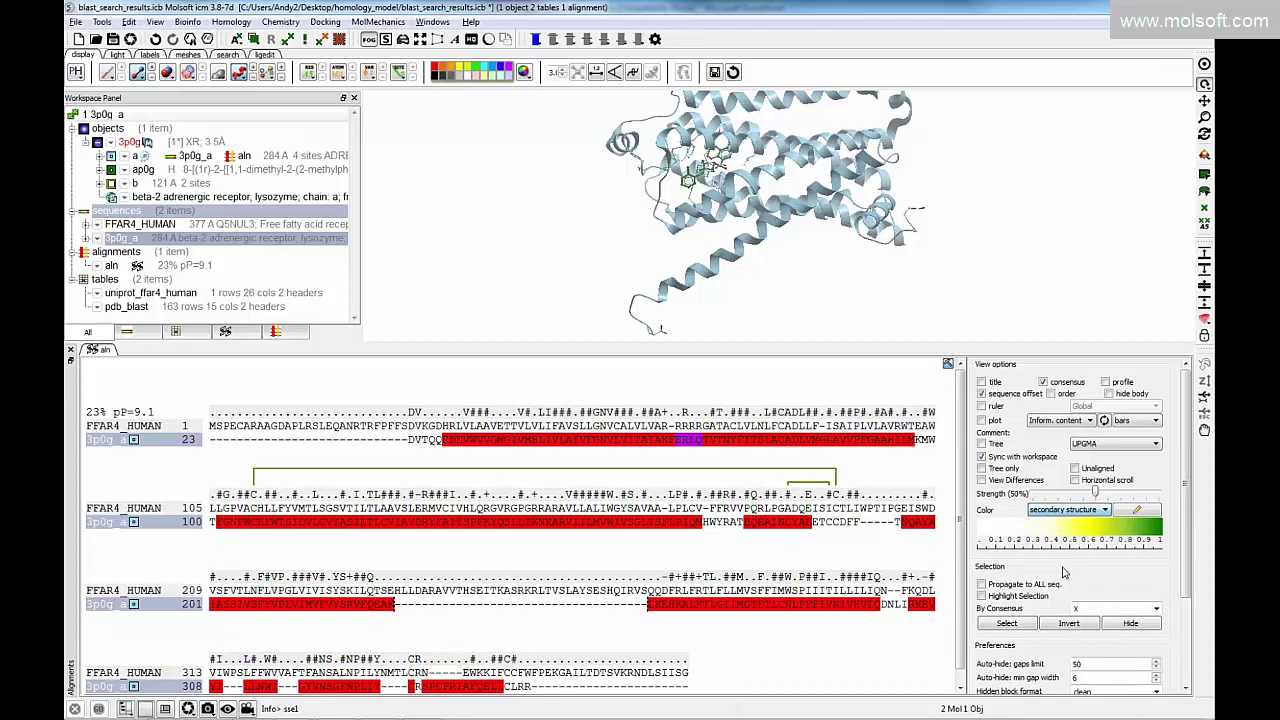
pyautogui.click(1068, 510)
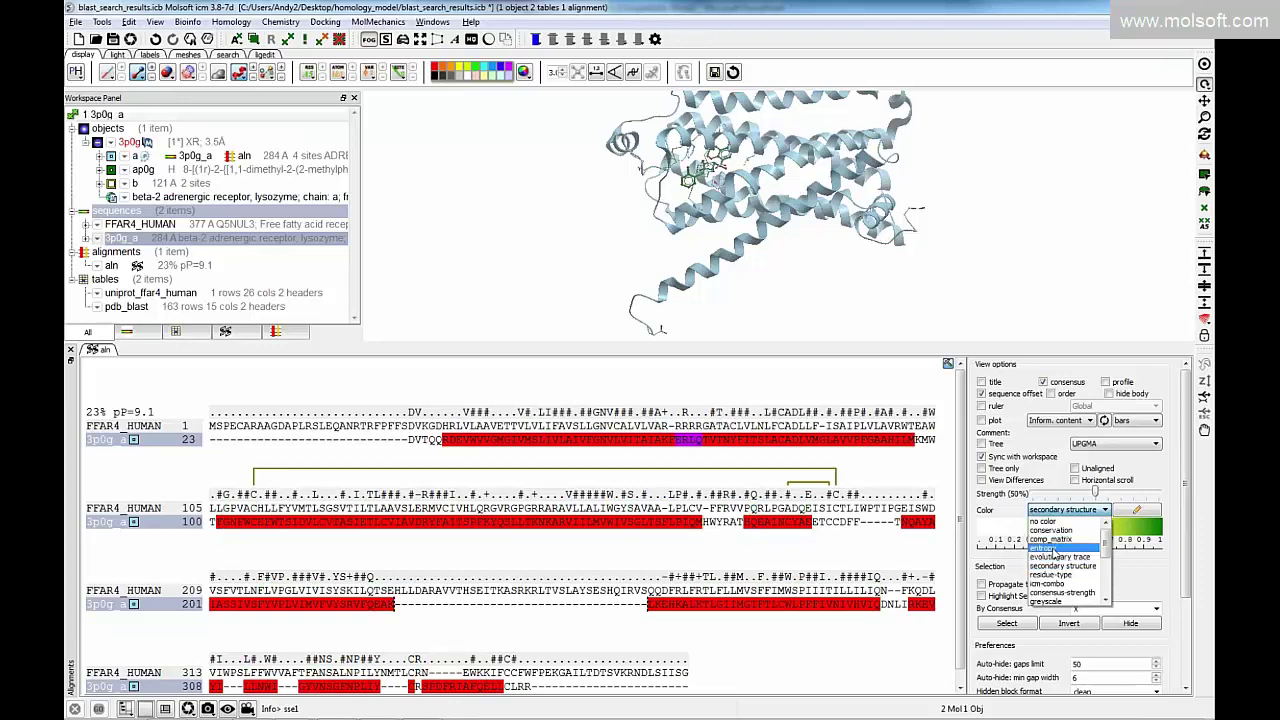
pyautogui.click(1055, 530)
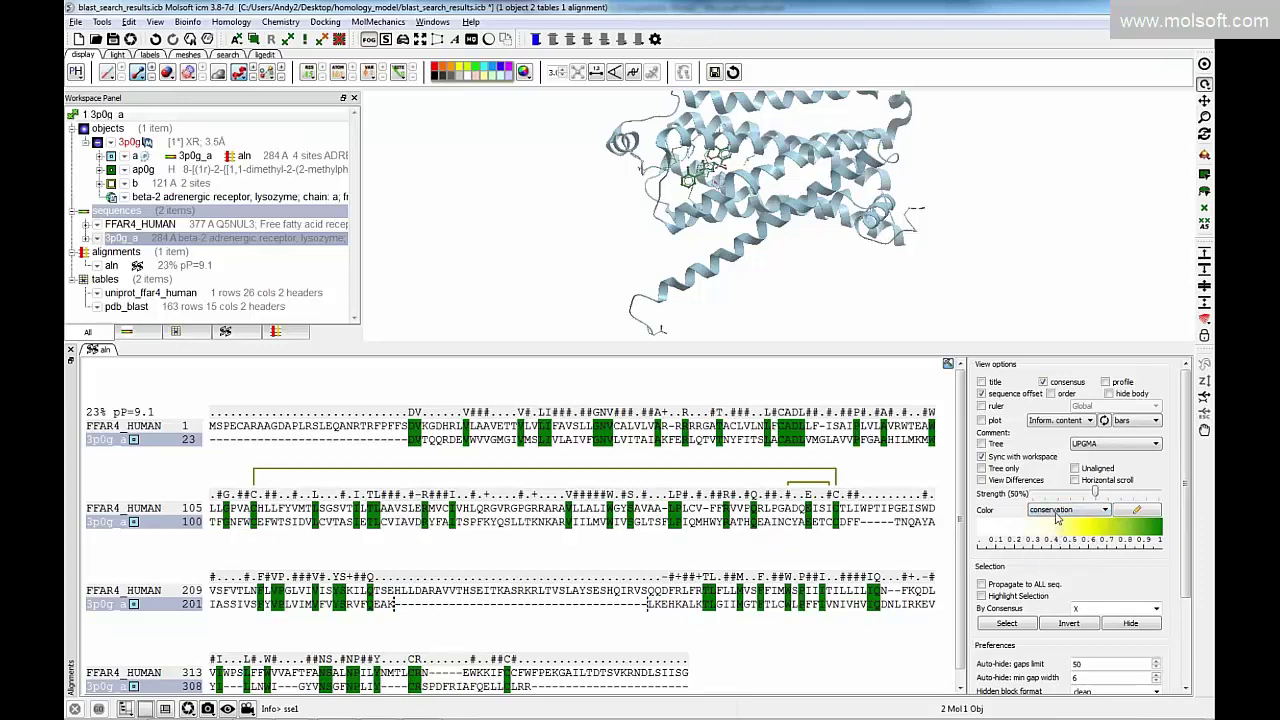
pyautogui.click(1058, 511)
pyautogui.click(1064, 585)
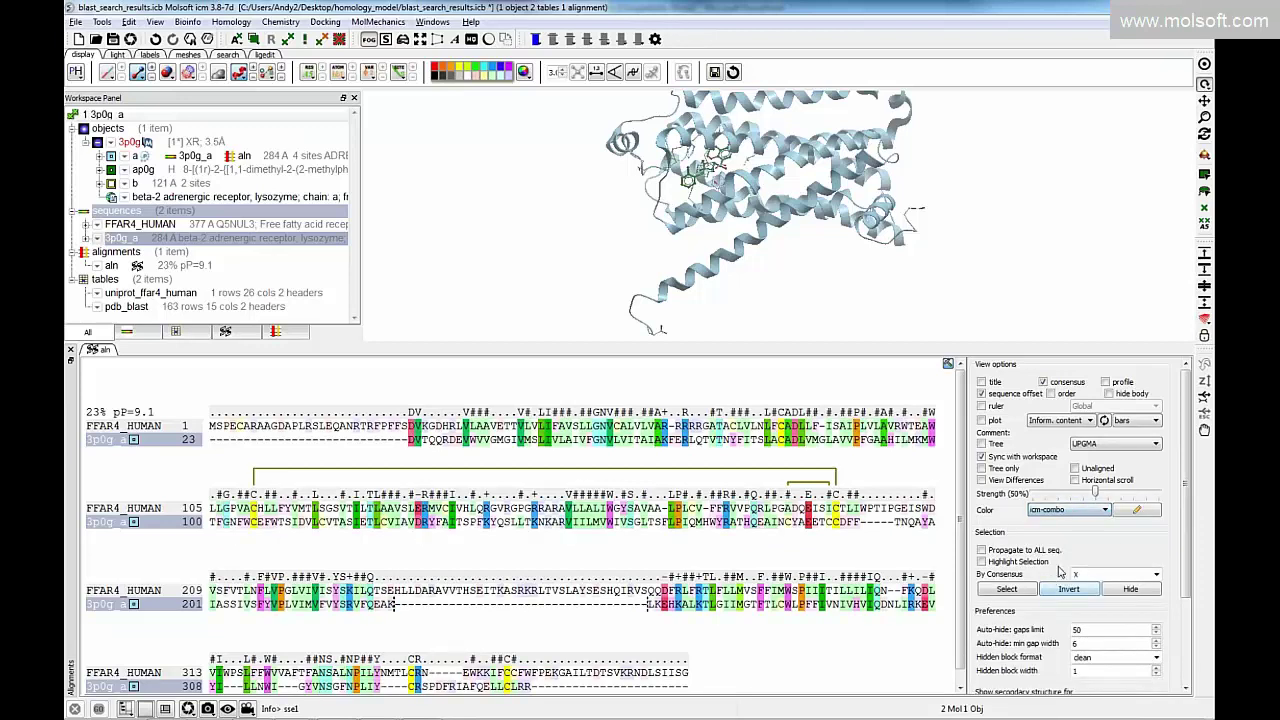
# Look through the remaining color schemes and set the alignment color to consensus-strength.
pyautogui.click(1052, 511)
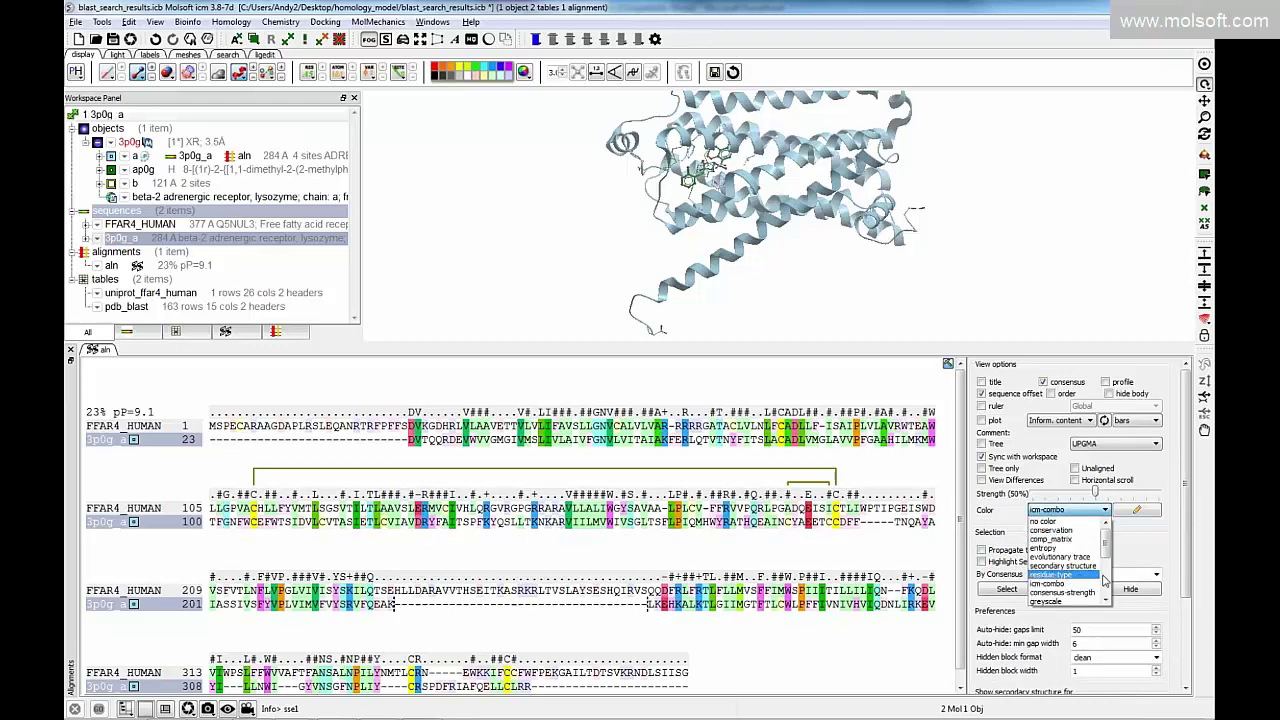
pyautogui.scroll(-3, 1100, 580)
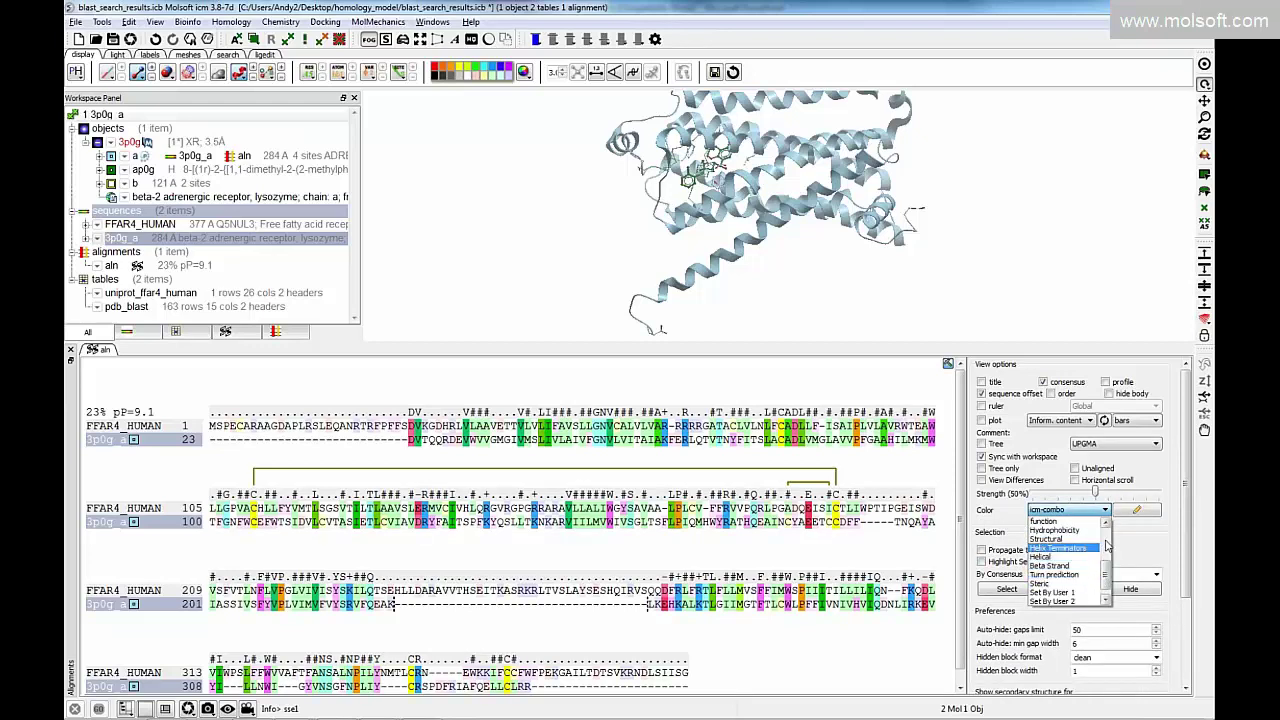
pyautogui.scroll(3, 1106, 544)
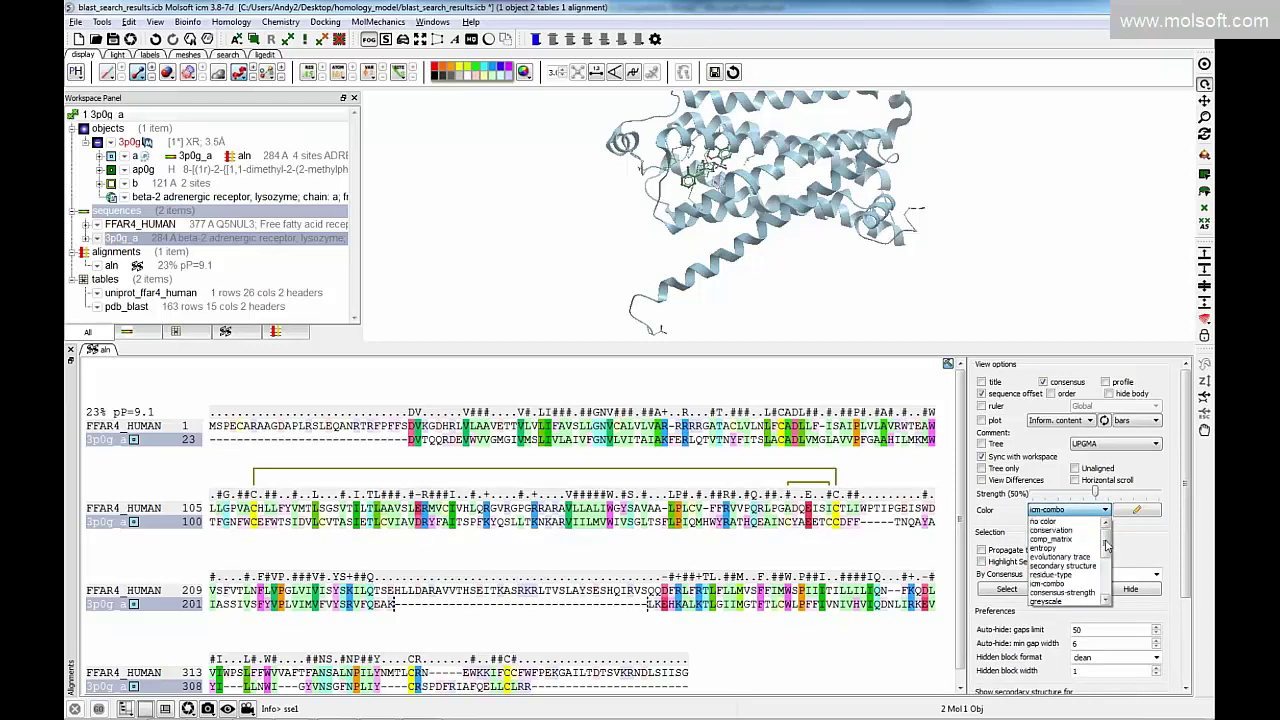
pyautogui.click(1080, 594)
pyautogui.click(1072, 590)
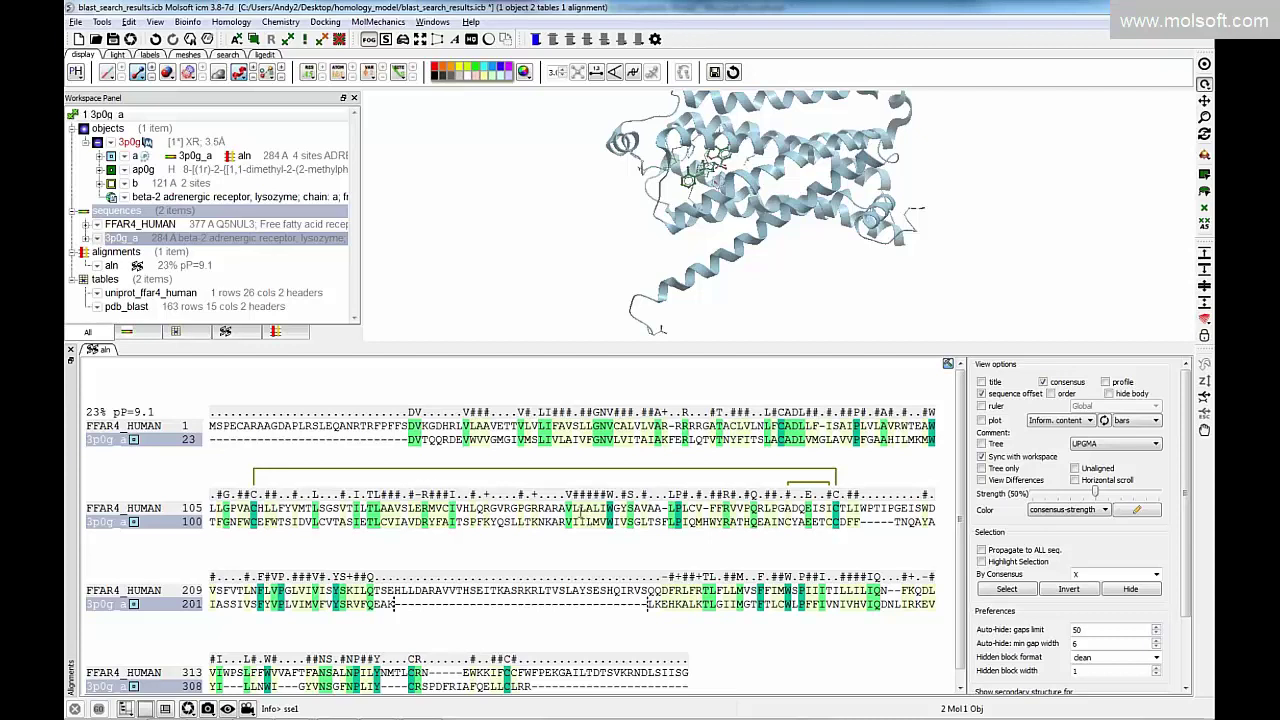
# Color the 3p0g ribbon by its conservation in the alignment and enlarge the 3D view.
pyautogui.moveTo(618, 200); pyautogui.dragTo(528, 180)
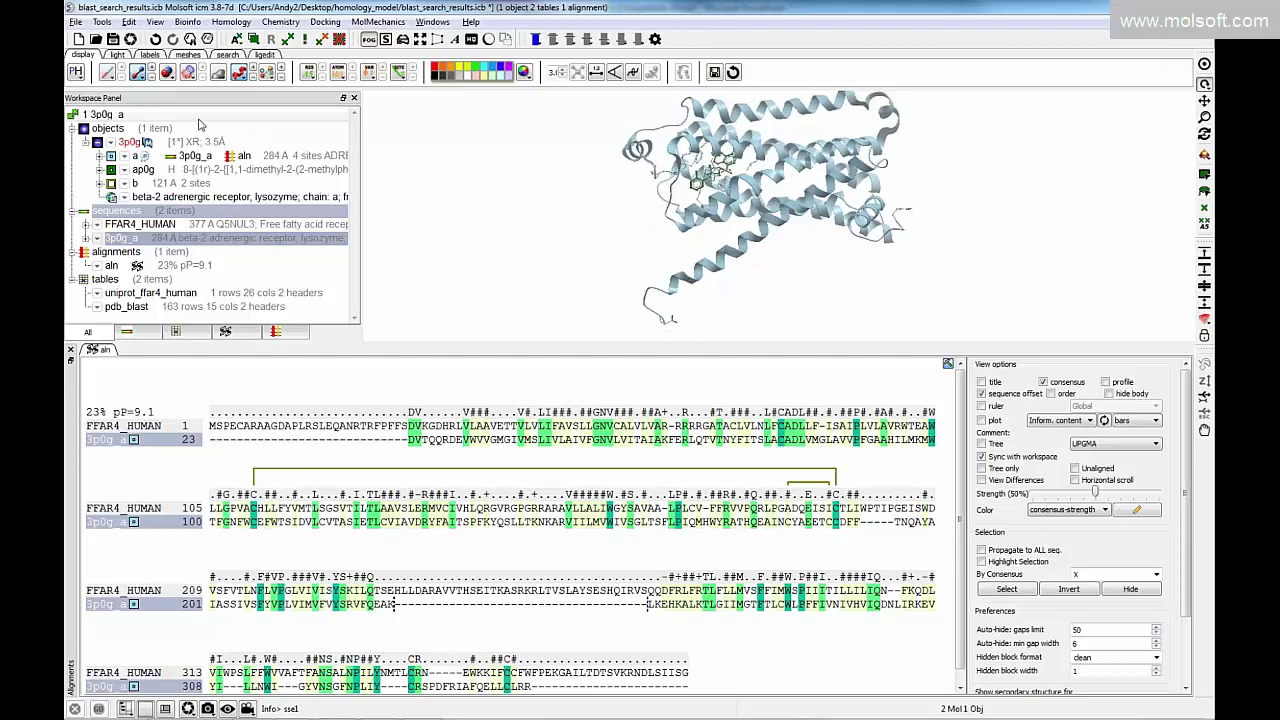
pyautogui.click(240, 74)
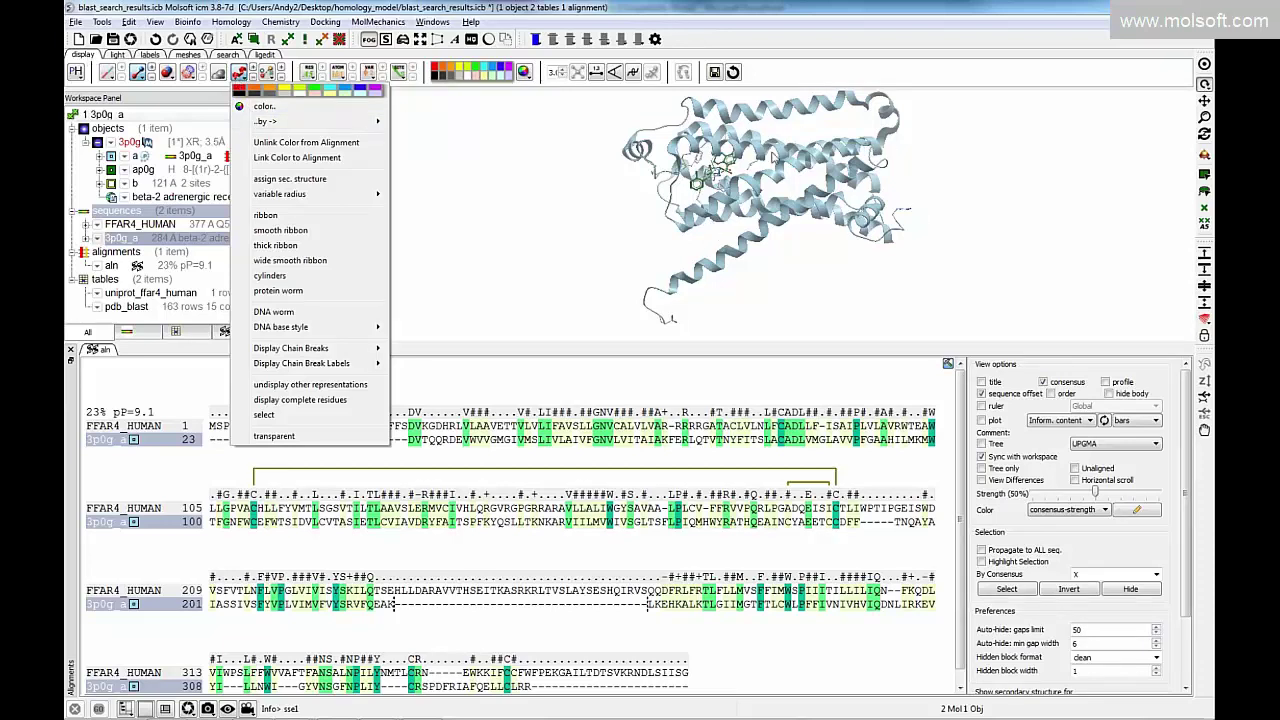
pyautogui.moveTo(272, 133)
pyautogui.click(428, 334)
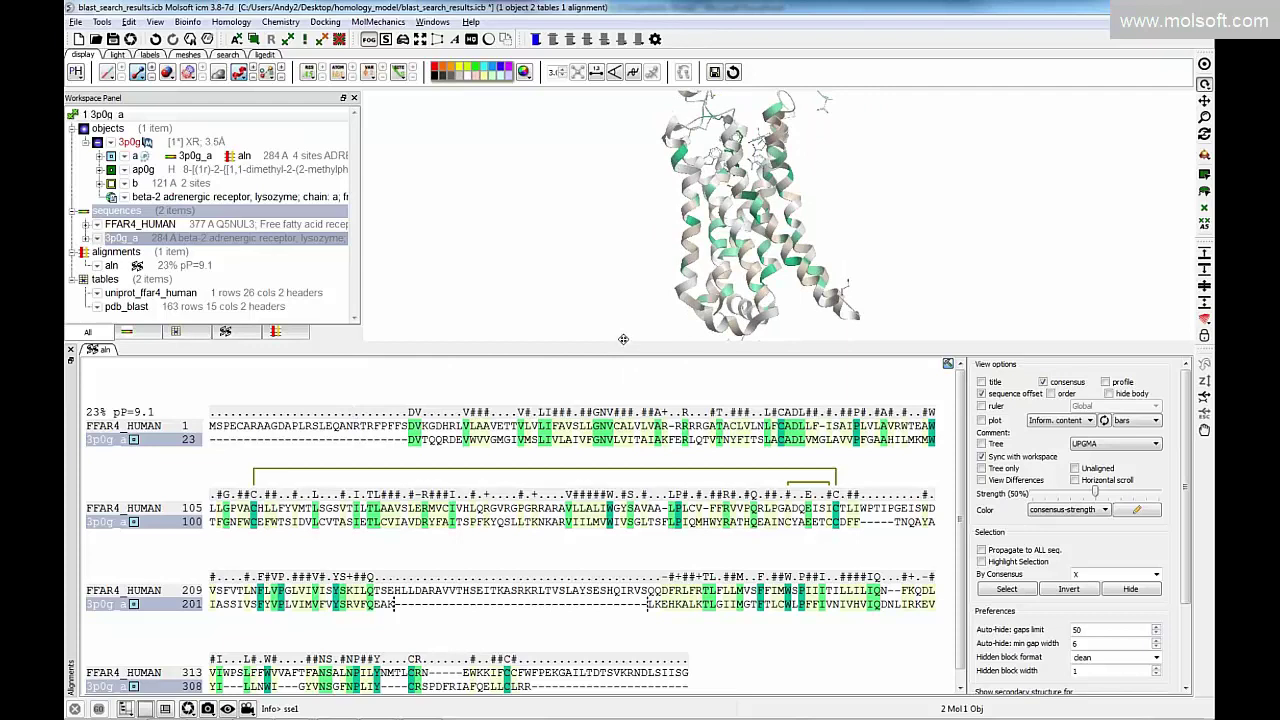
pyautogui.moveTo(621, 342); pyautogui.dragTo(617, 443)
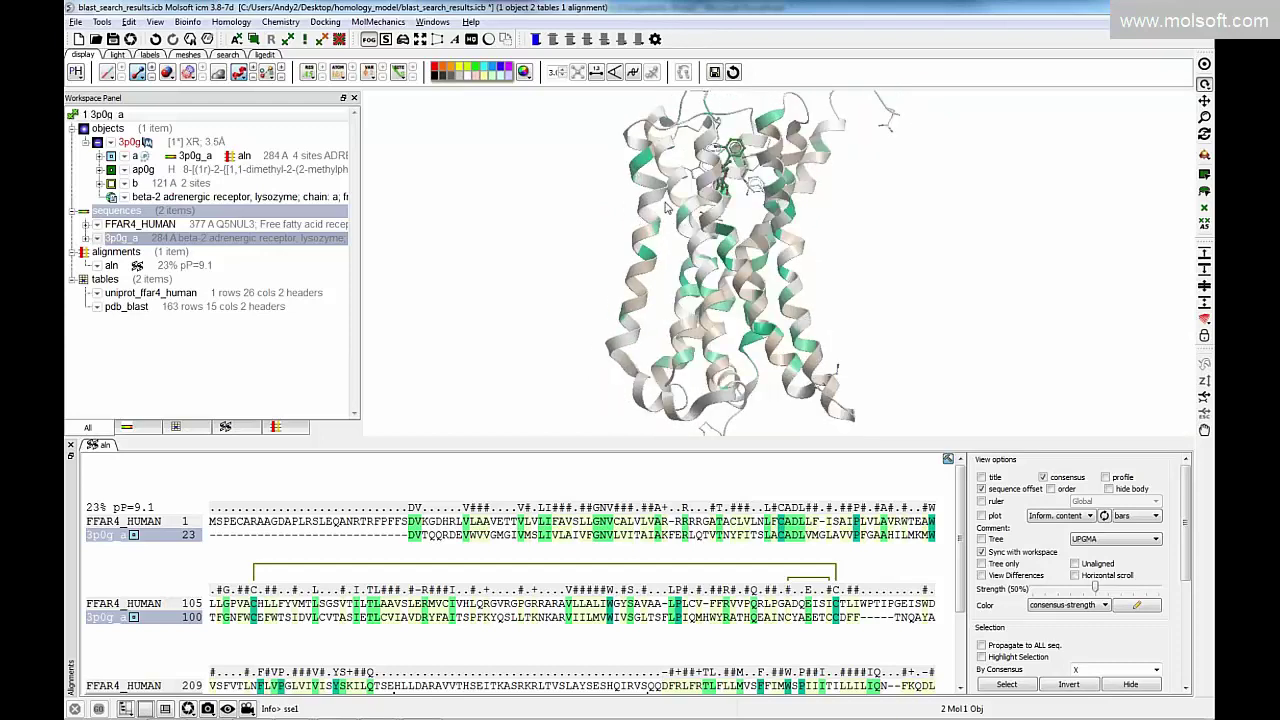
# Select the residues neighboring the ap0g ligand in the 3p0g structure.
pyautogui.scroll(3, 647, 252)
pyautogui.moveTo(645, 251); pyautogui.dragTo(615, 275)
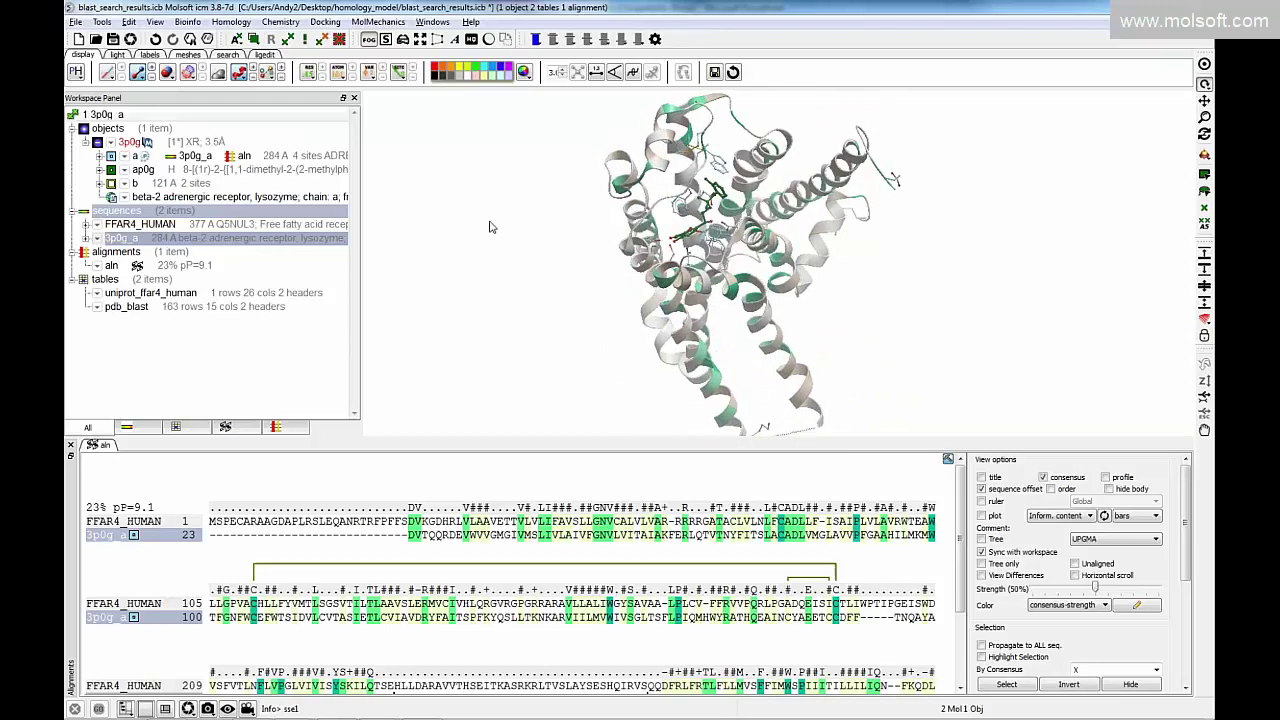
pyautogui.moveTo(686, 202); pyautogui.dragTo(718, 236)
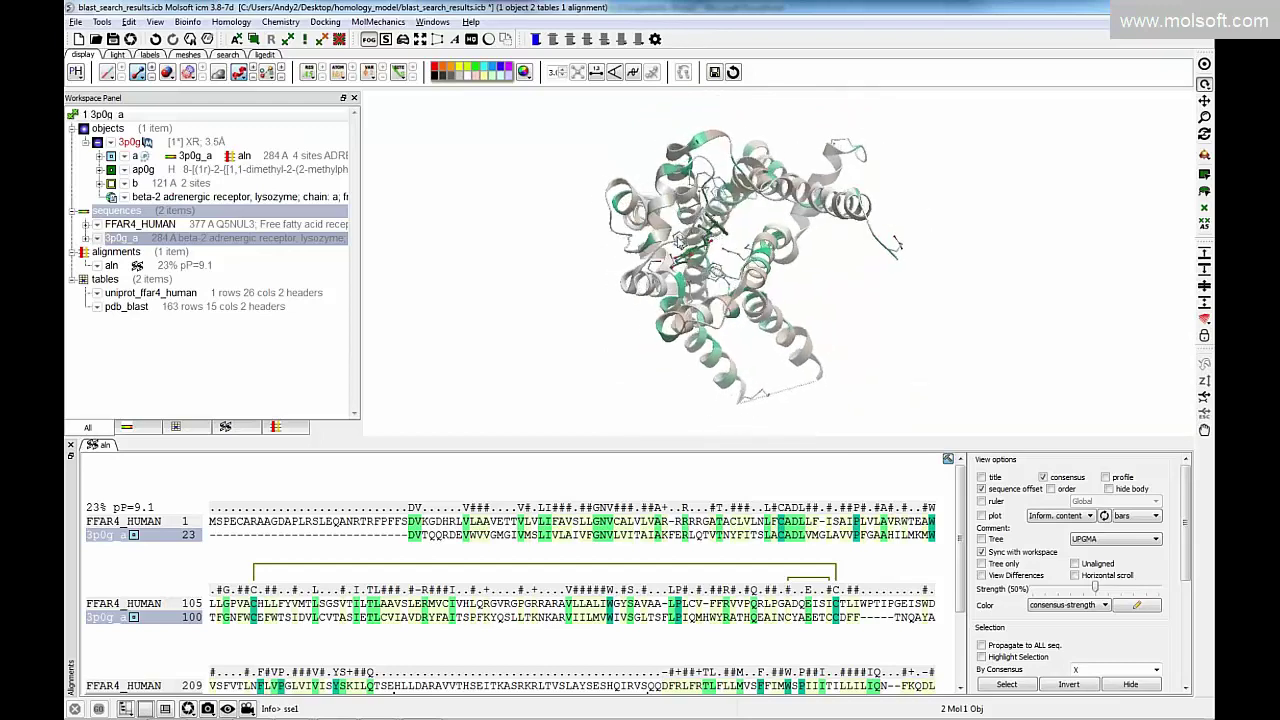
pyautogui.click(185, 171)
pyautogui.rightClick(185, 171)
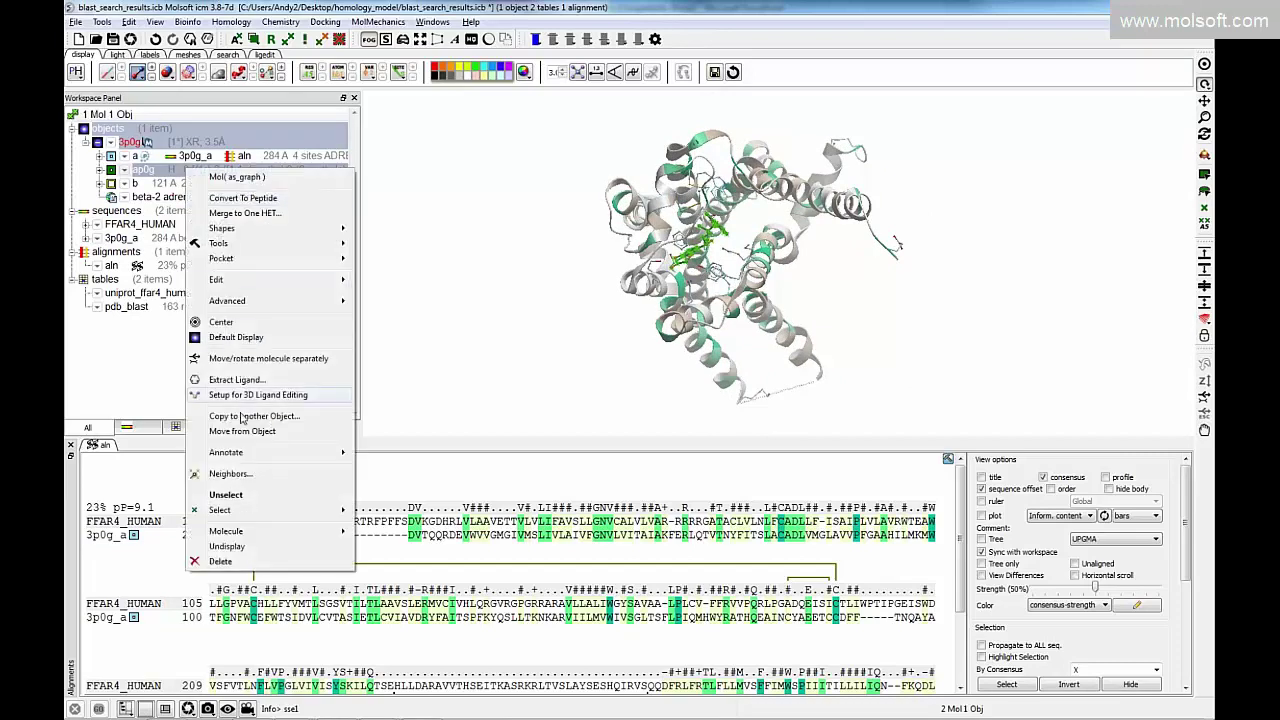
pyautogui.moveTo(300, 510)
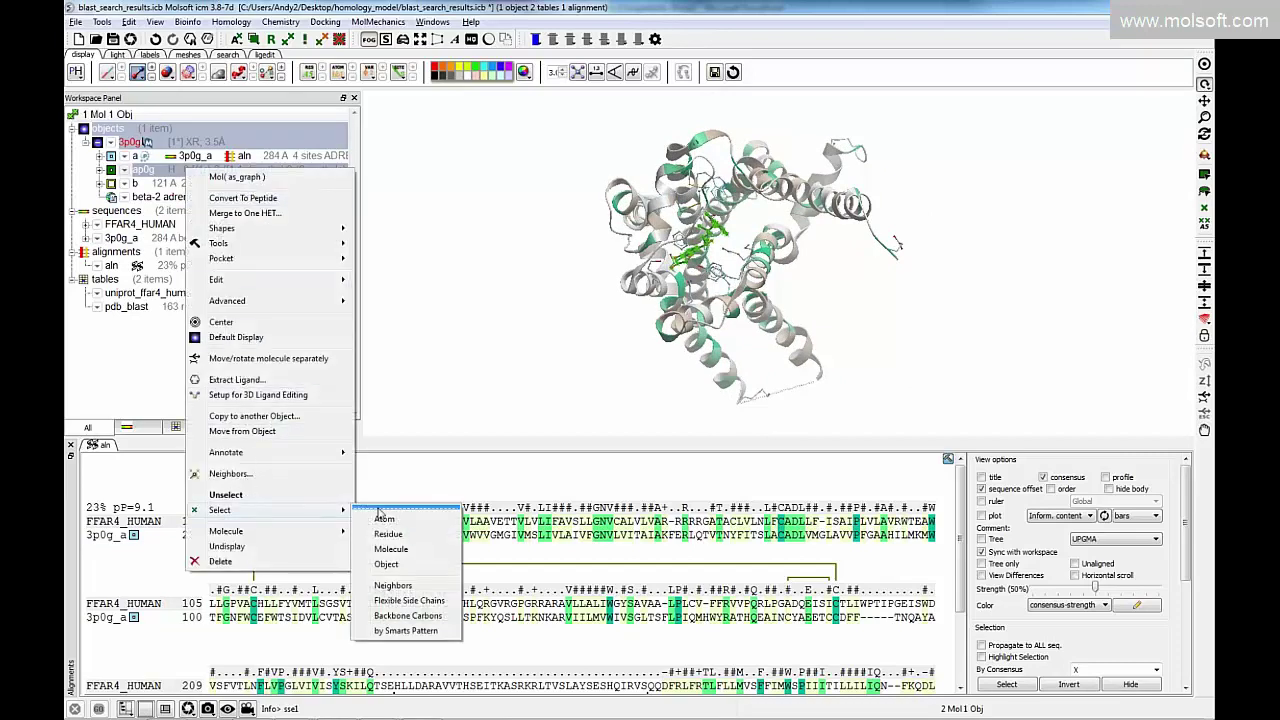
pyautogui.click(393, 585)
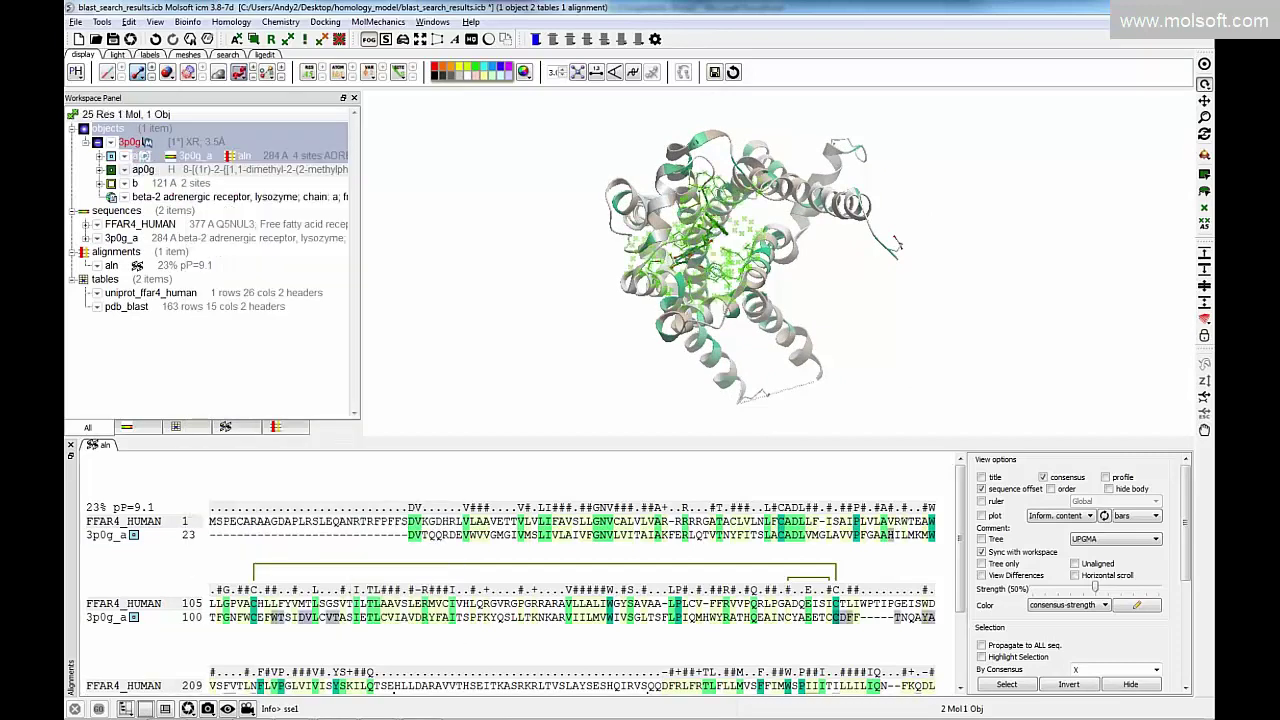
# Display the selected ligand-neighboring residues as sticks, color them by alignment and clear the selection.
pyautogui.click(138, 72)
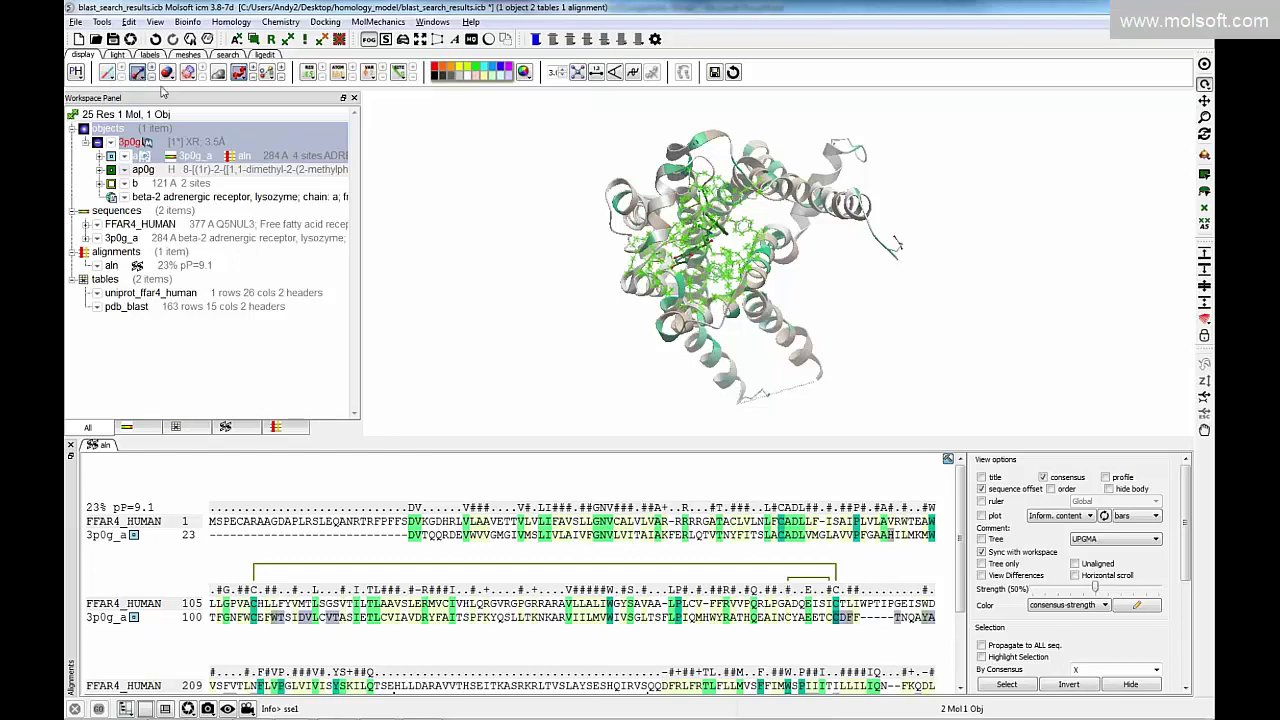
pyautogui.rightClick(140, 76)
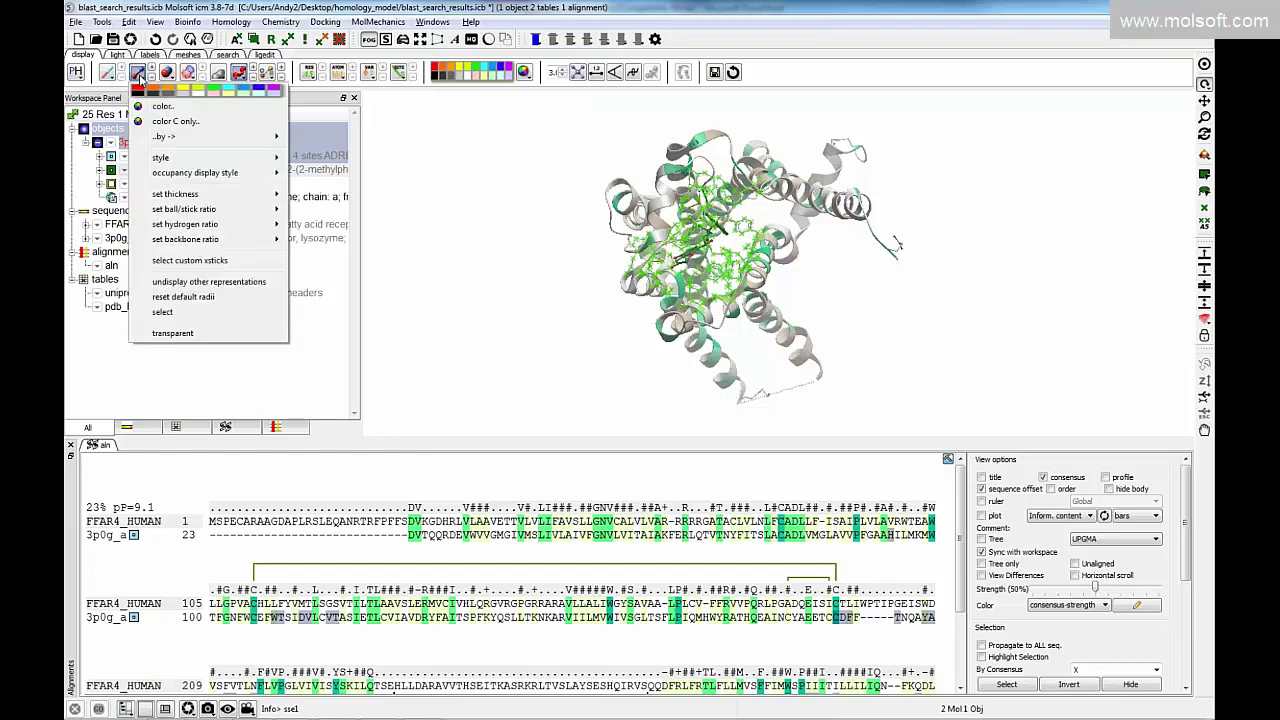
pyautogui.moveTo(168, 137)
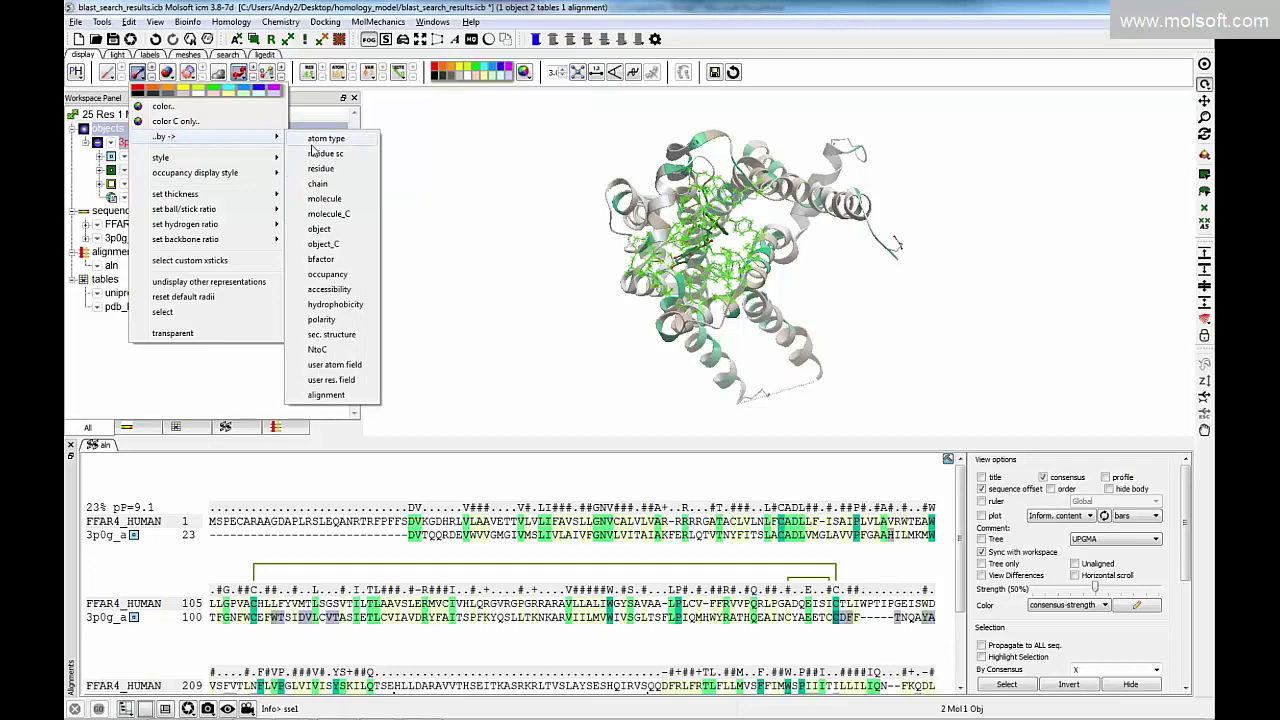
pyautogui.click(326, 395)
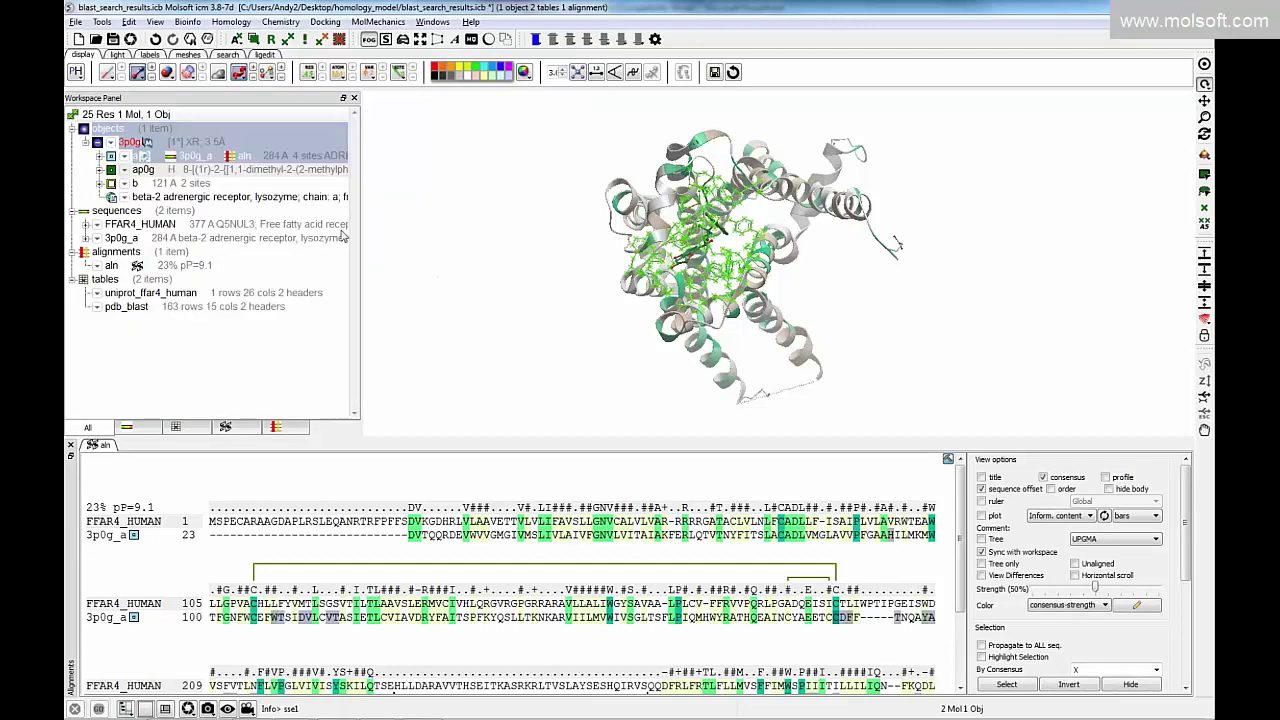
pyautogui.click(396, 284)
pyautogui.scroll(6, 396, 284)
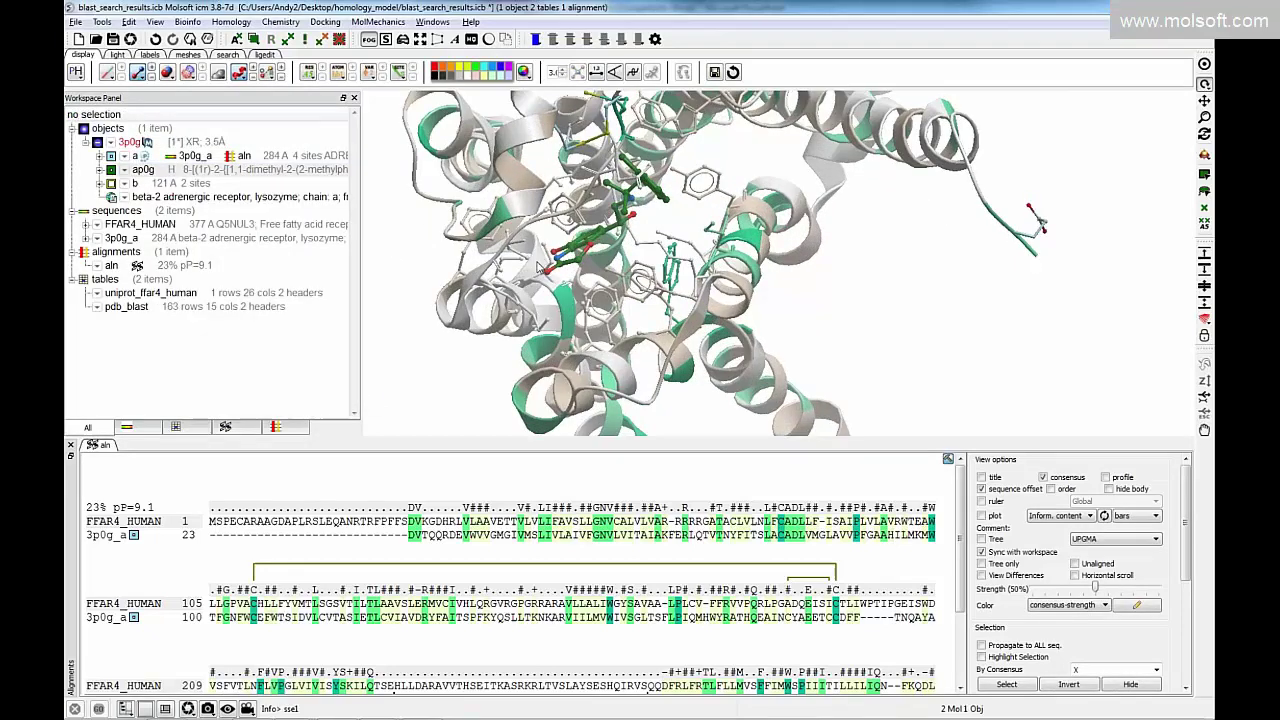
pyautogui.moveTo(497, 270); pyautogui.dragTo(591, 231)
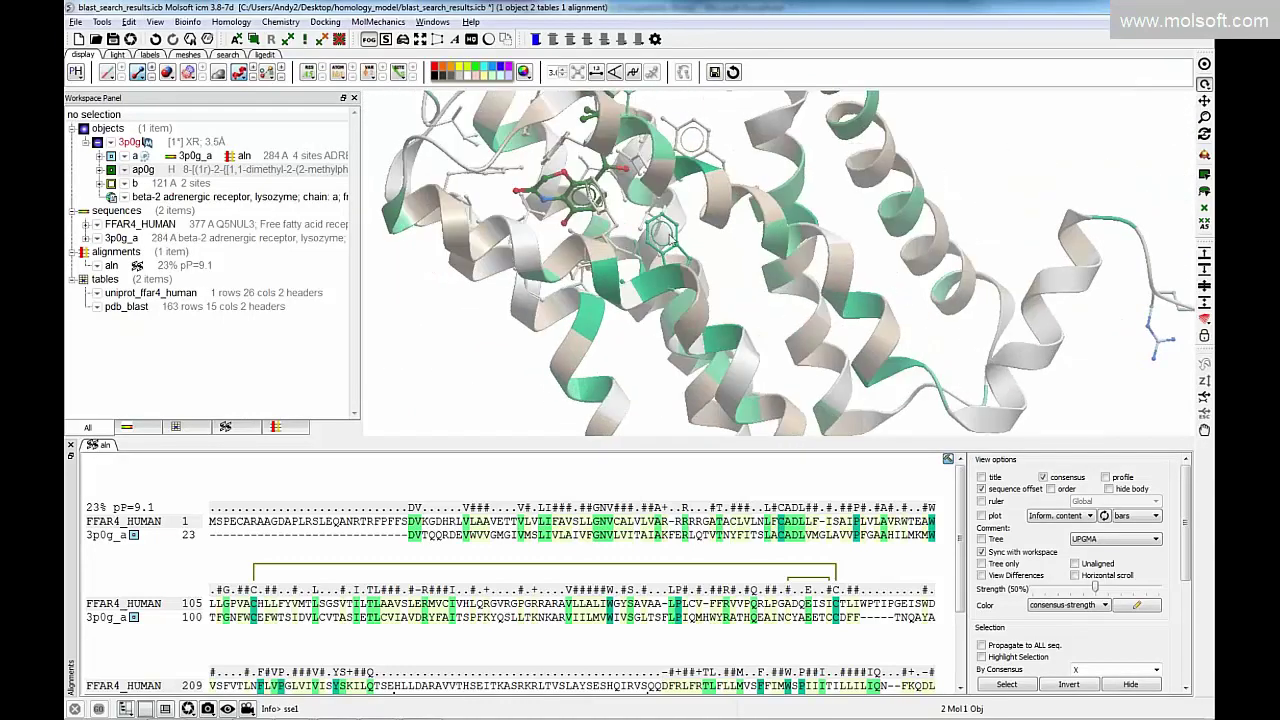
pyautogui.rightClick(670, 229)
pyautogui.press('Escape')
pyautogui.moveTo(670, 229); pyautogui.dragTo(571, 266)
pyautogui.moveTo(600, 220); pyautogui.dragTo(640, 230)
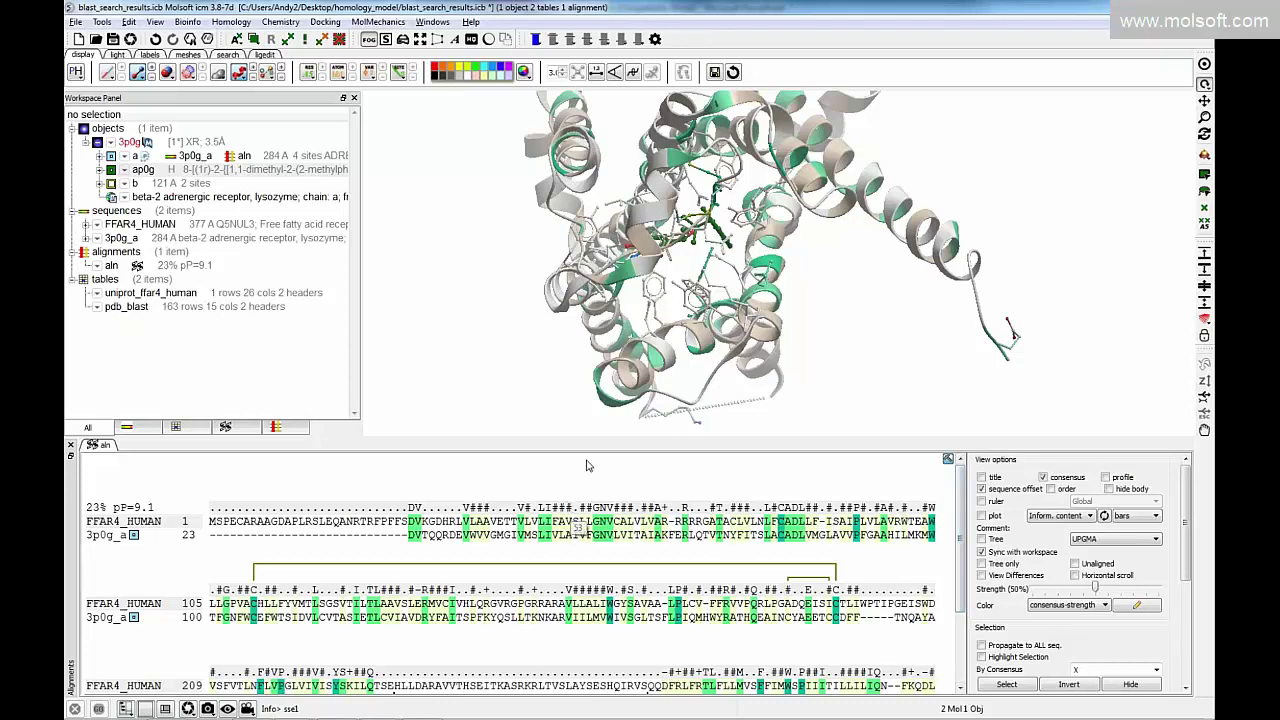
# Enlarge the alignment area and show the secondary structure of 3p0g_a beneath its sequence.
pyautogui.moveTo(590, 445); pyautogui.dragTo(590, 408)
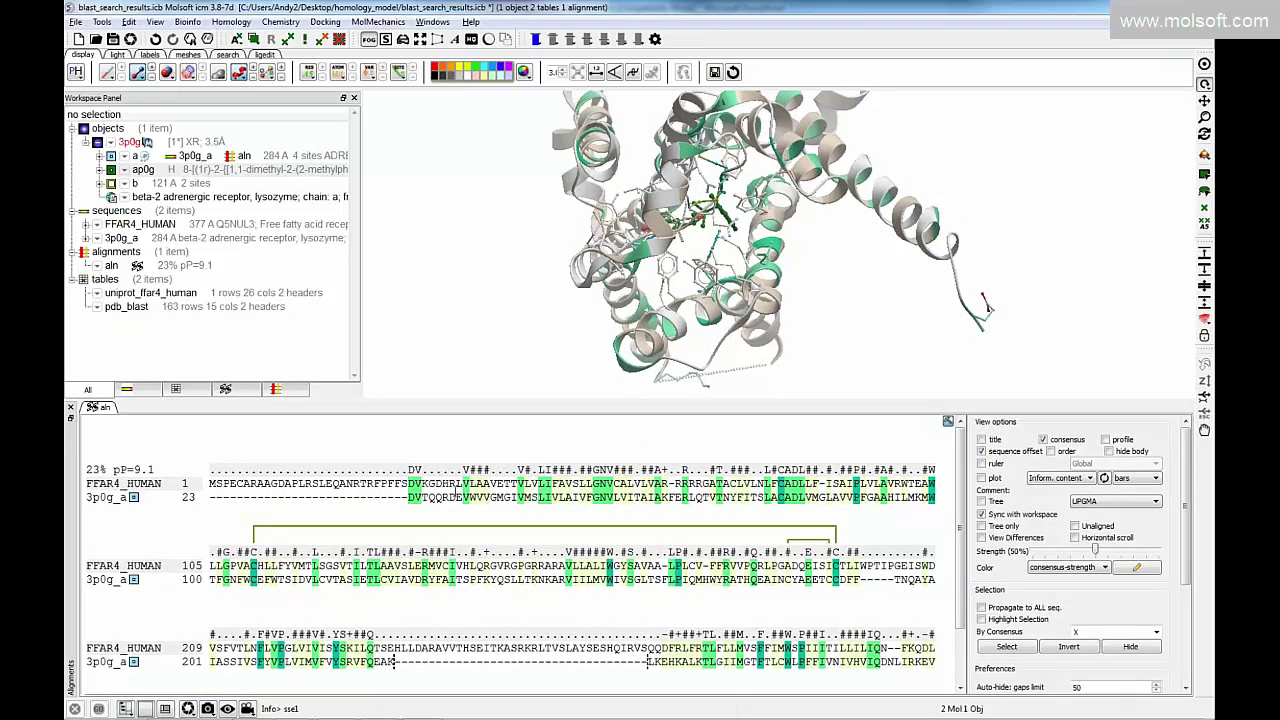
pyautogui.click(1185, 606)
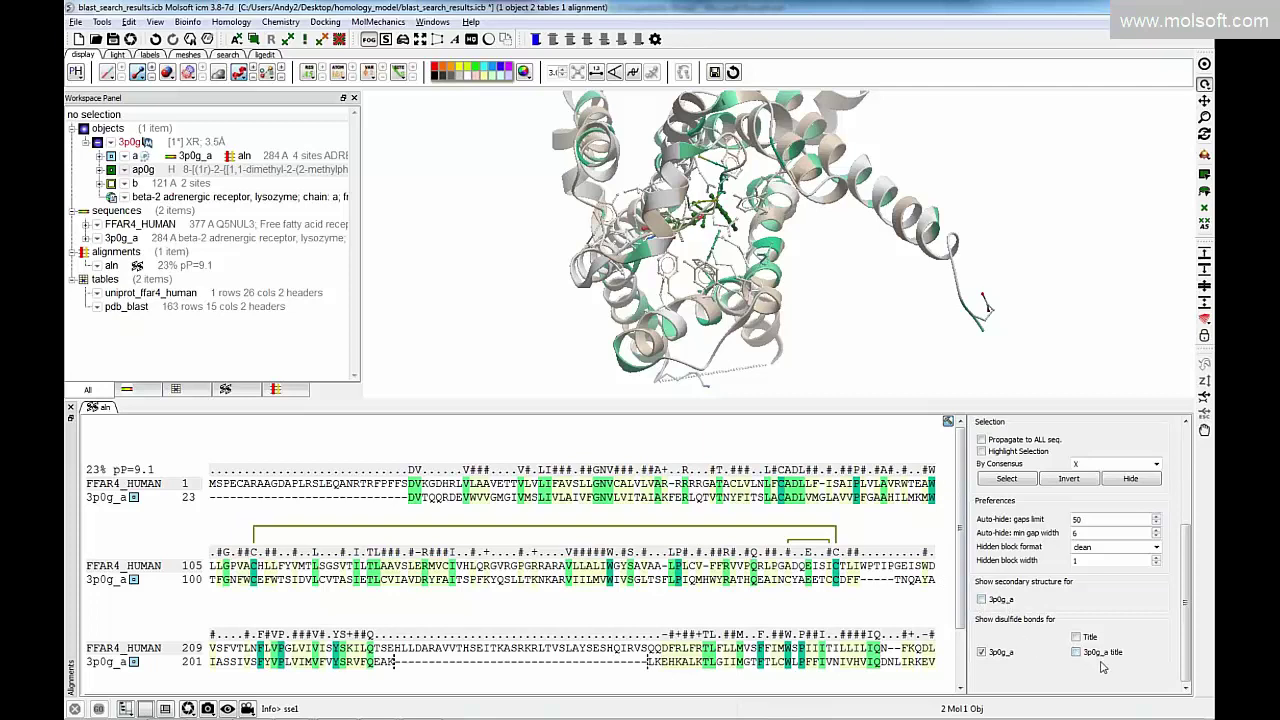
pyautogui.click(981, 599)
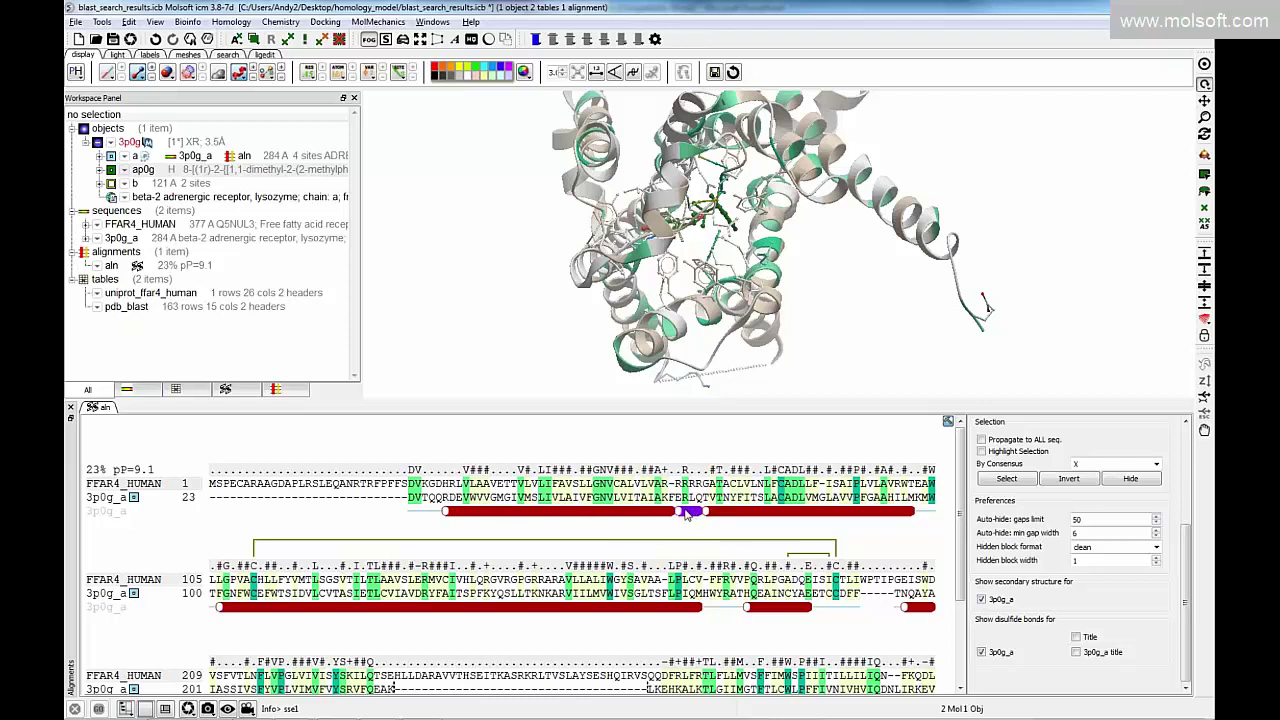
# Highlight the first helix and its conserved GNV stretch in the alignment to locate them on the structure, clearing each selection.
pyautogui.moveTo(452, 497); pyautogui.dragTo(672, 497)
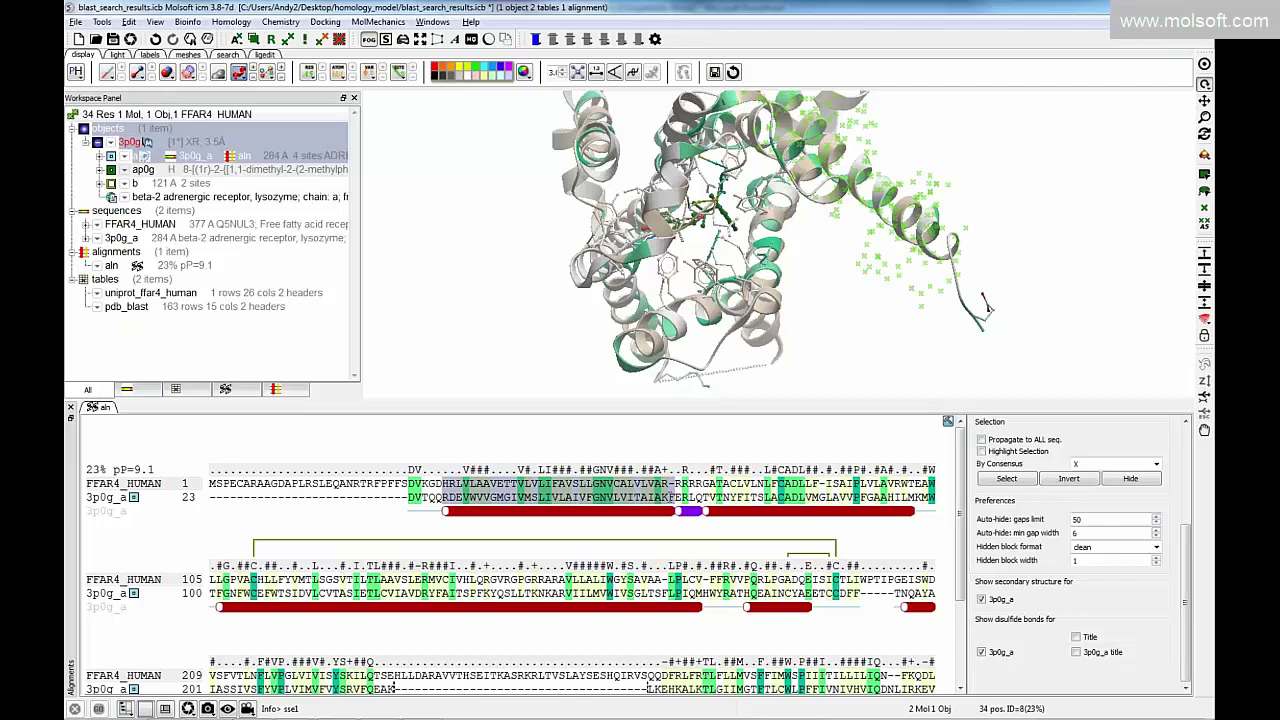
pyautogui.press('Escape')
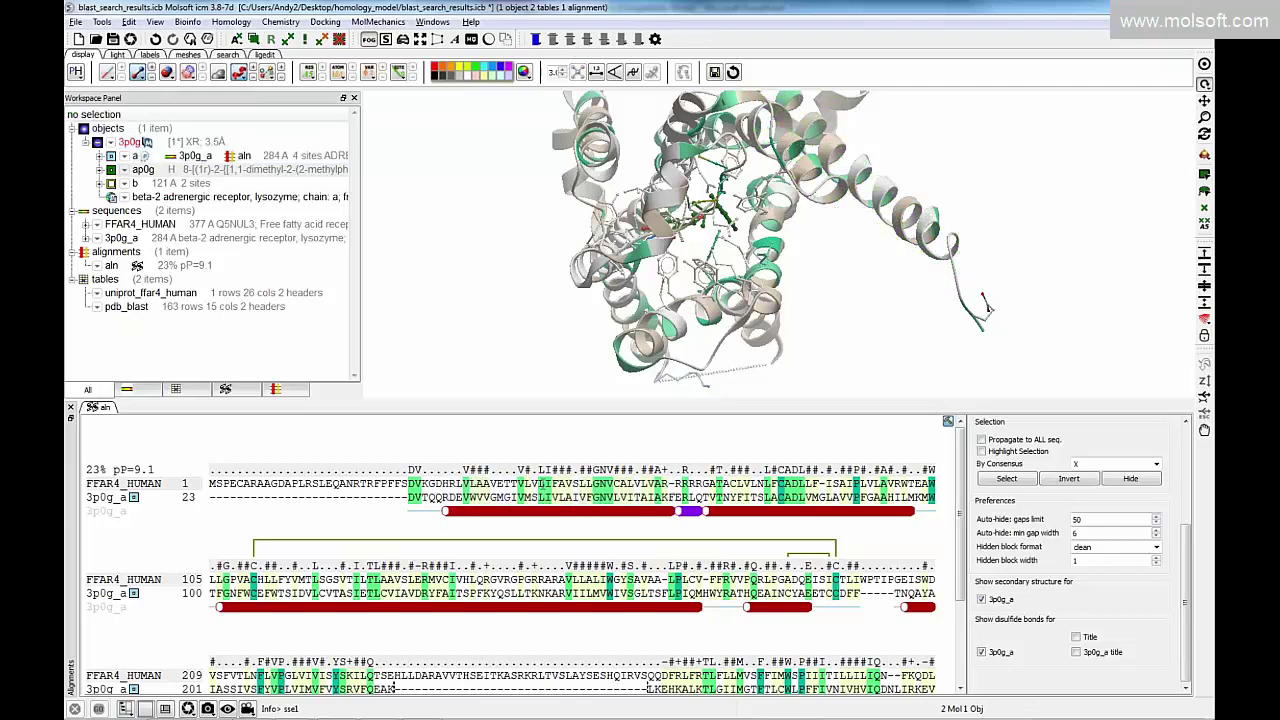
pyautogui.click(596, 483)
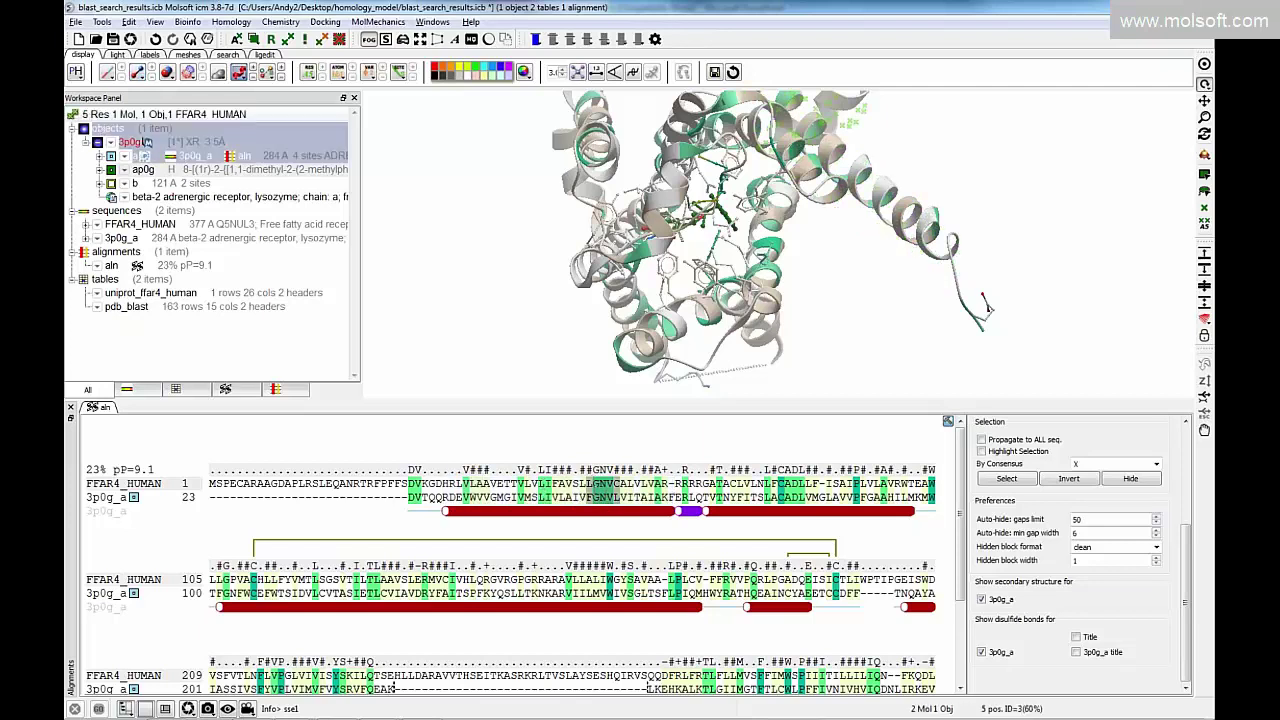
pyautogui.press('Escape')
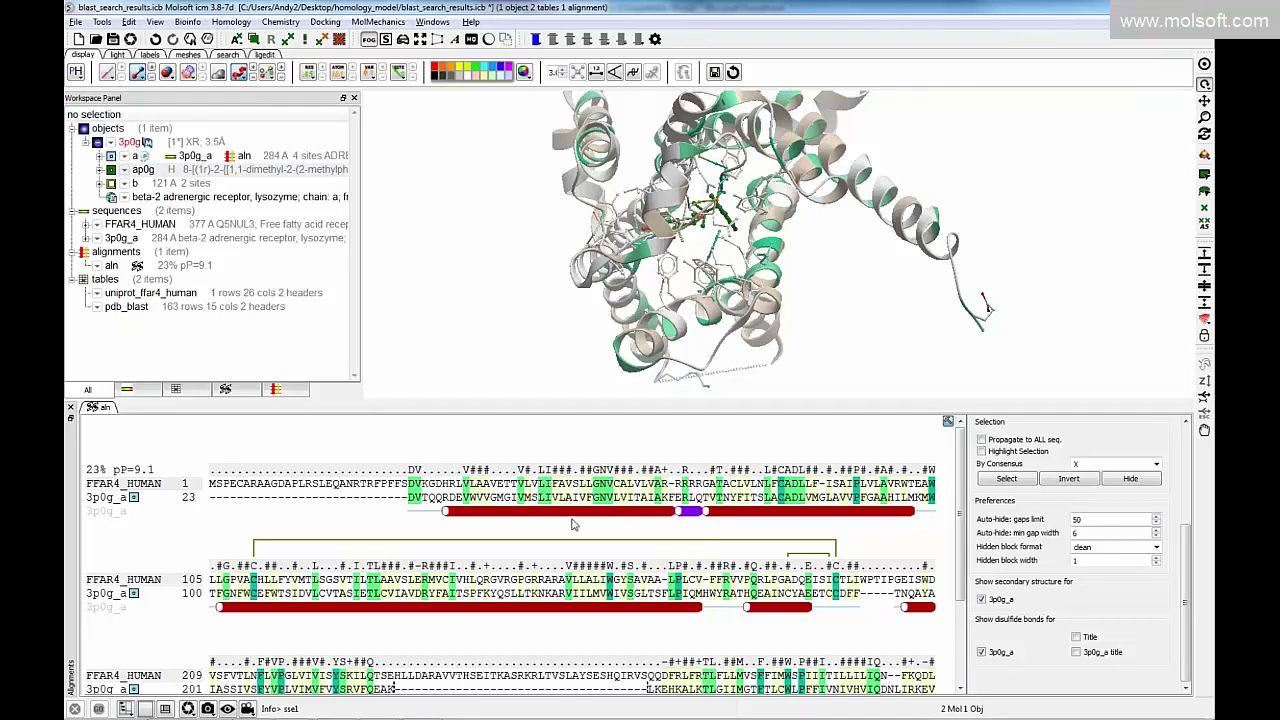
pyautogui.scroll(-1, 605, 555)
pyautogui.scroll(1, 612, 558)
pyautogui.scroll(-1, 614, 560)
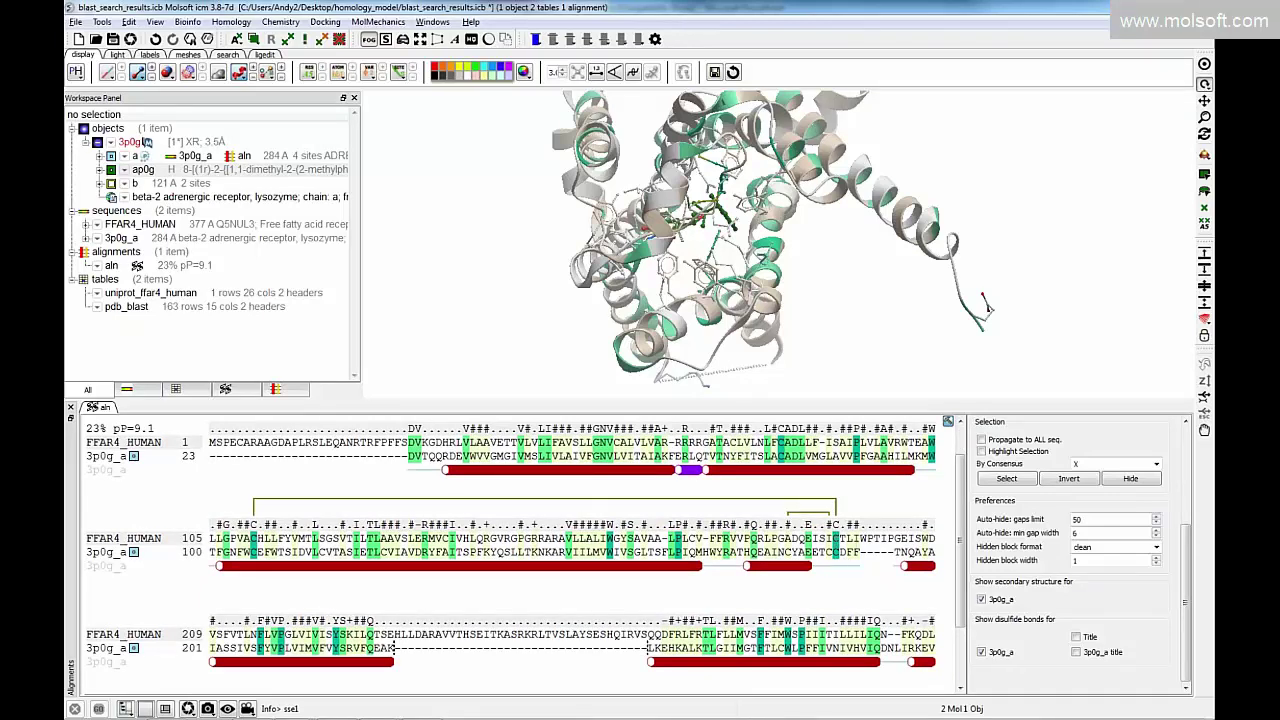
pyautogui.scroll(1, 520, 560)
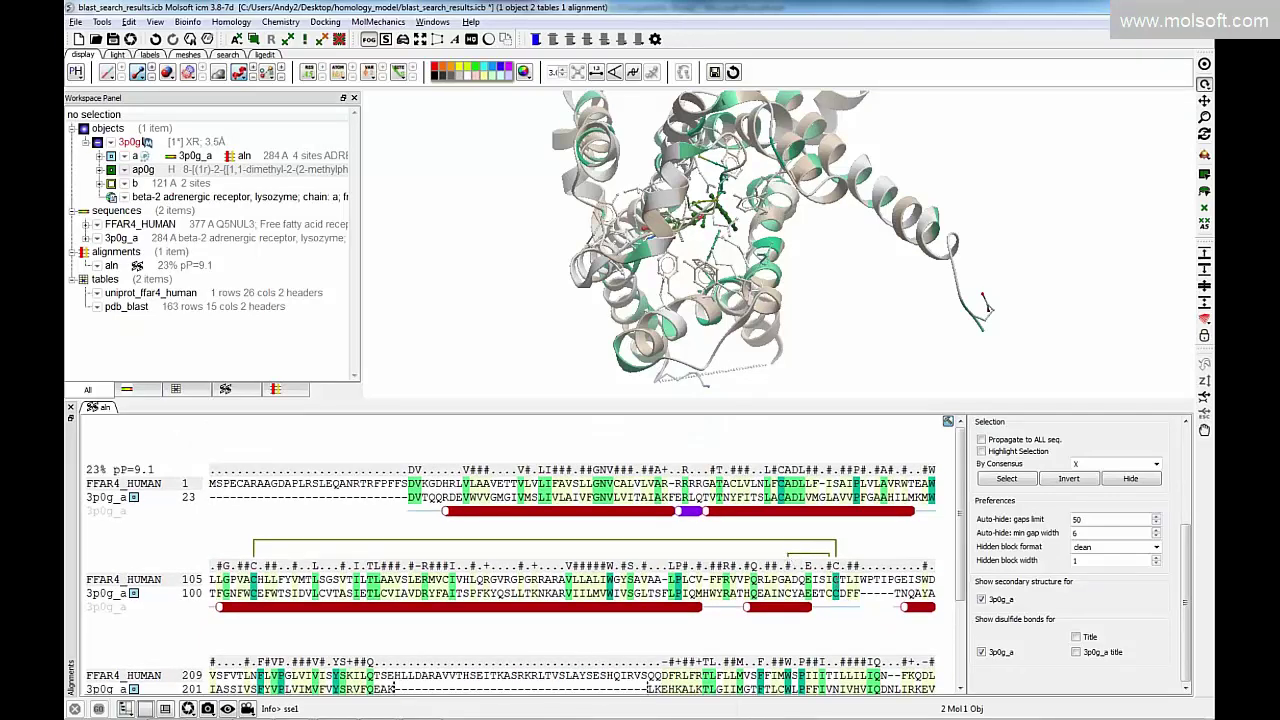
# Select the cysteine pair of a disulfide bond from the alignment and examine it up close in the 3D structure.
pyautogui.click(830, 548)
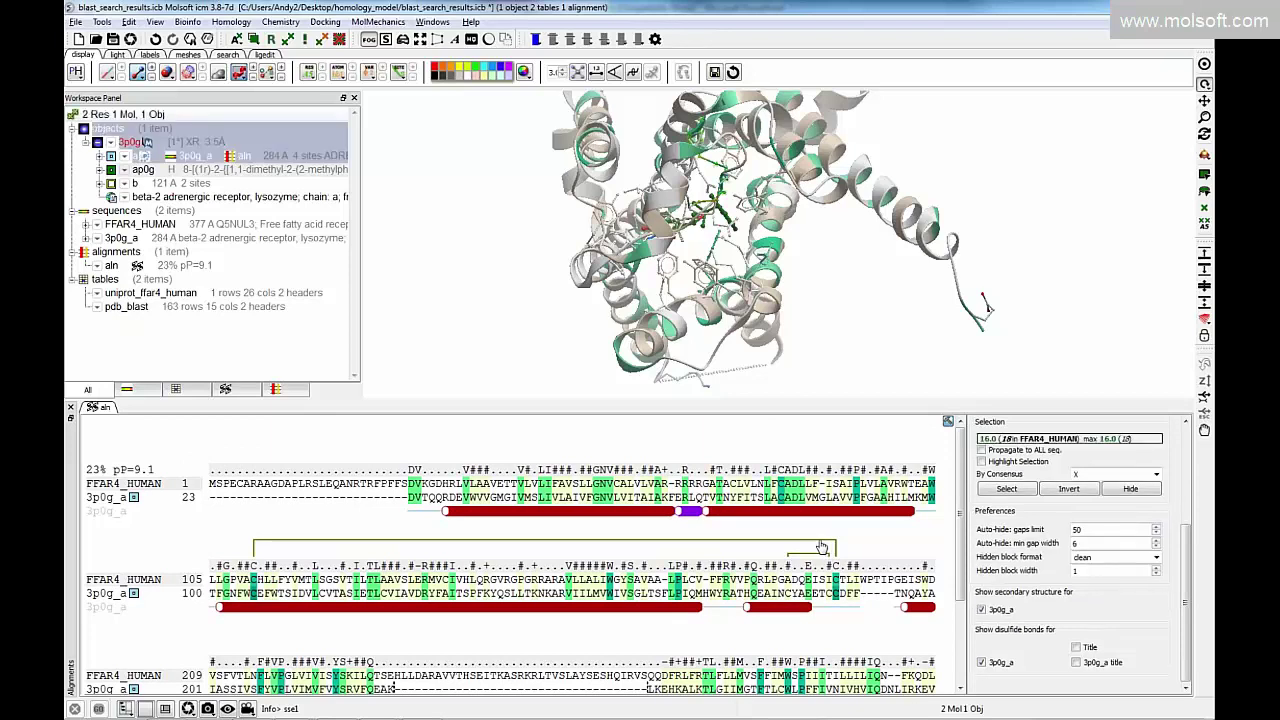
pyautogui.moveTo(742, 325); pyautogui.dragTo(712, 308)
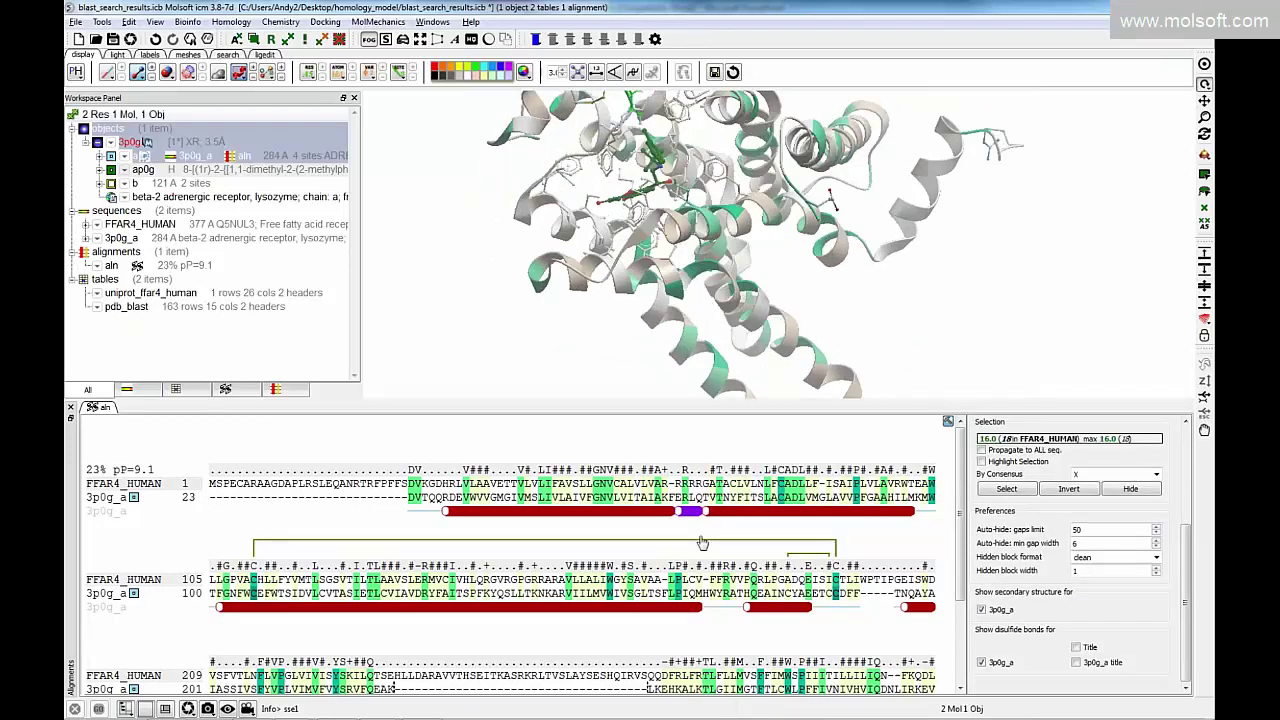
pyautogui.click(1204, 64)
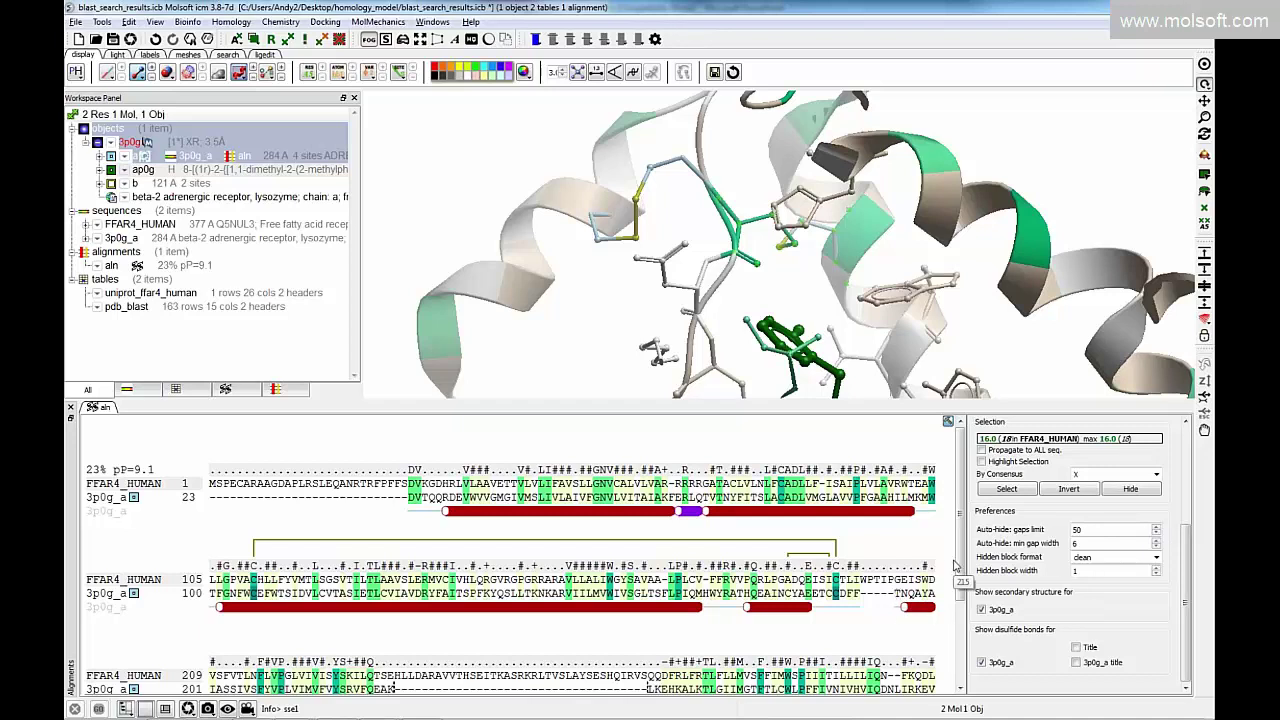
# Shift the FFAR4_HUMAN block EWKKIFCCFWFPEK near the C-terminus left to close the gap after CRN.
pyautogui.moveTo(960, 558); pyautogui.dragTo(960, 612)
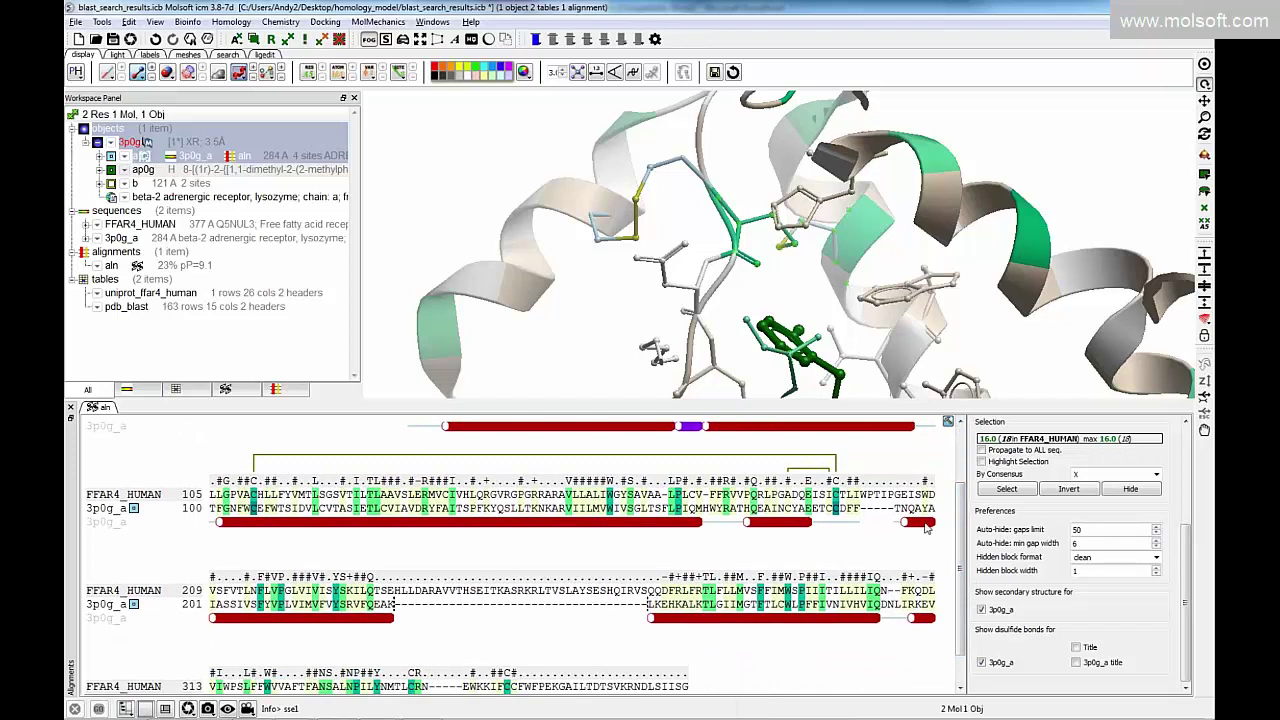
pyautogui.scroll(1, 953, 513)
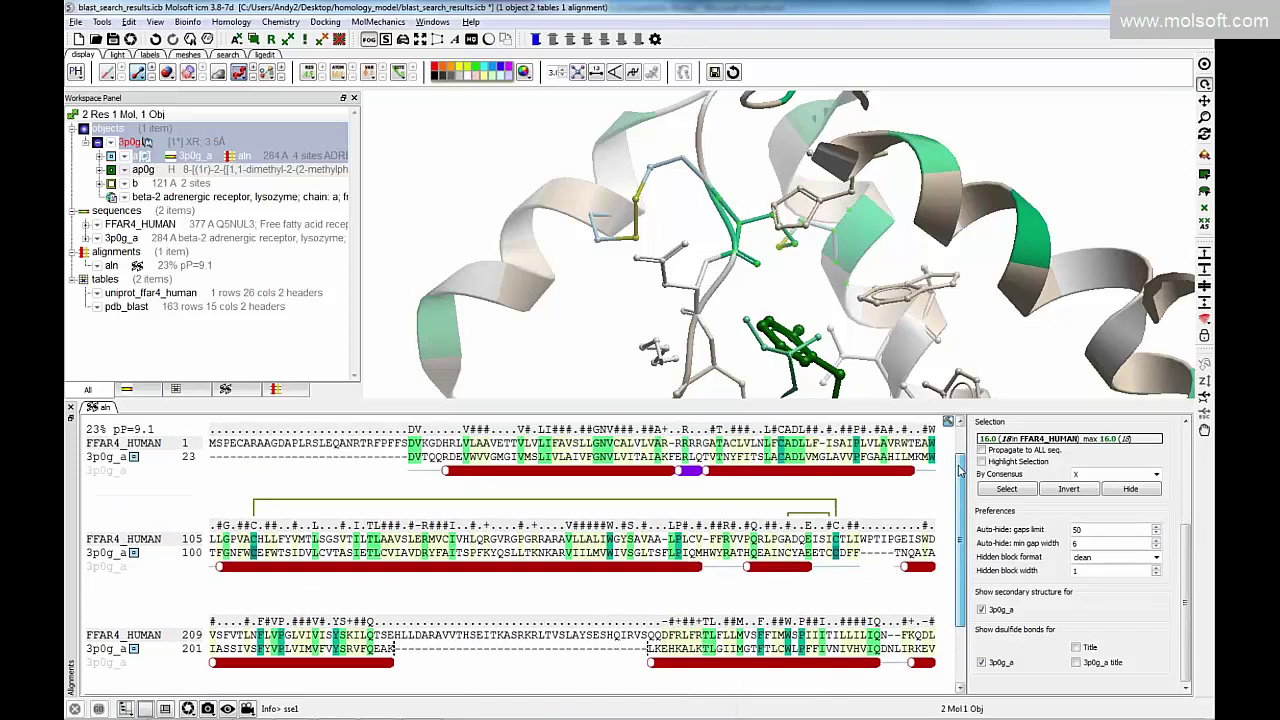
pyautogui.scroll(-1, 865, 578)
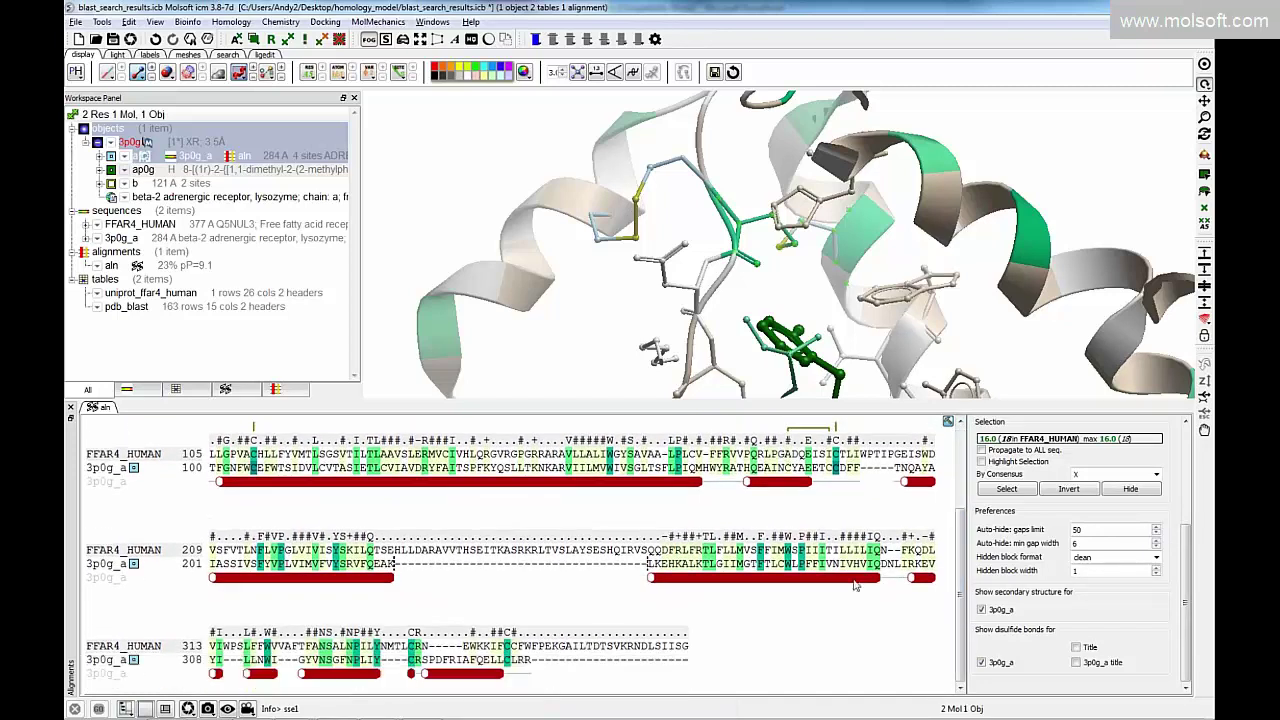
pyautogui.moveTo(463, 643); pyautogui.dragTo(558, 639)
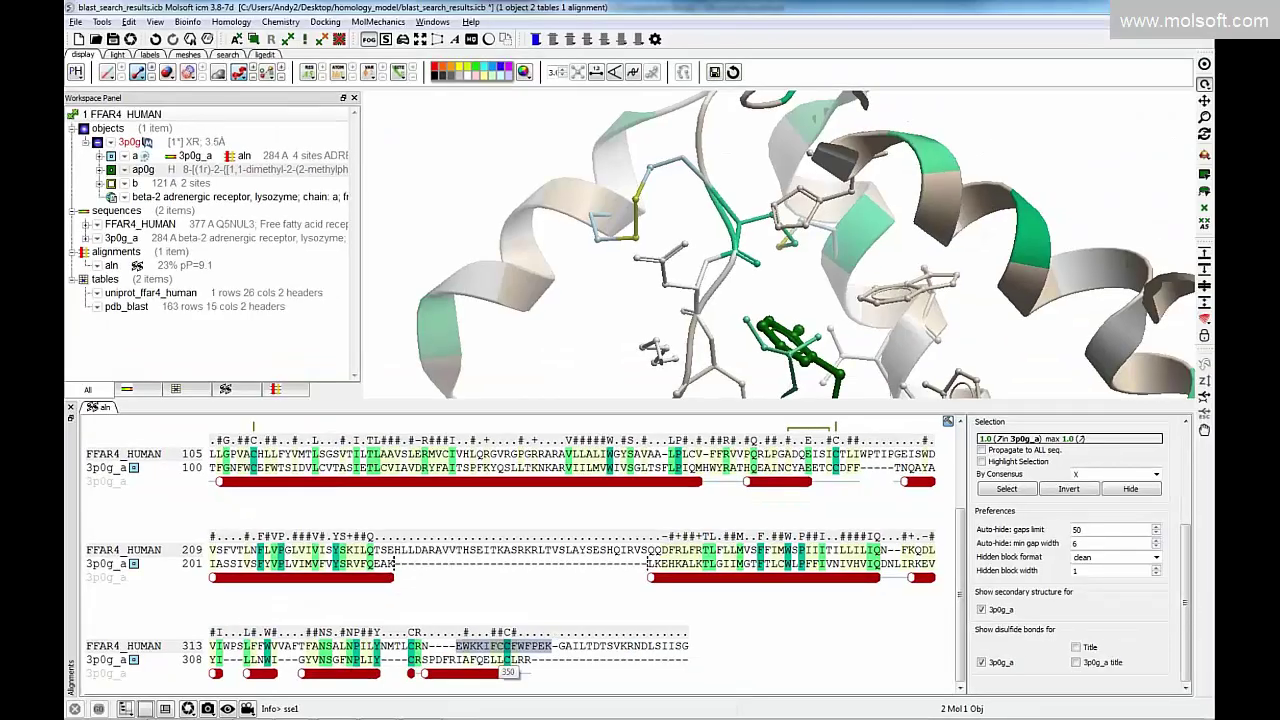
pyautogui.moveTo(500, 646); pyautogui.dragTo(472, 646)
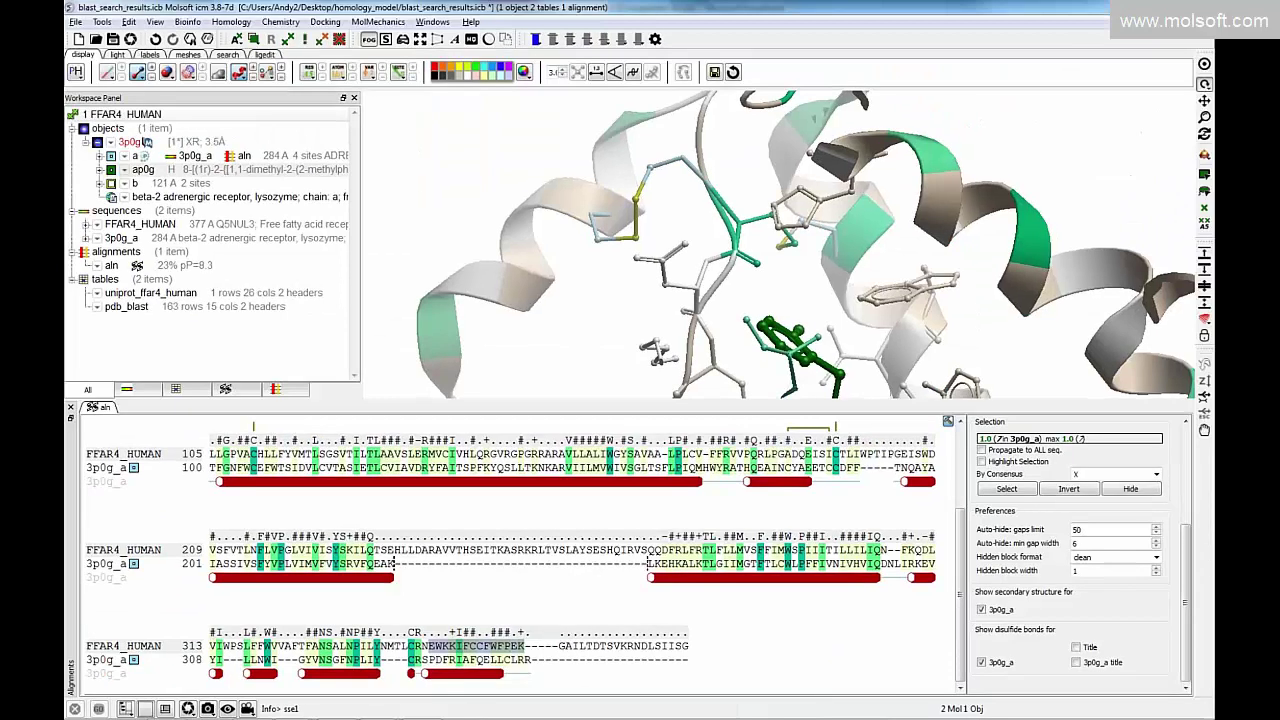
pyautogui.click(551, 645)
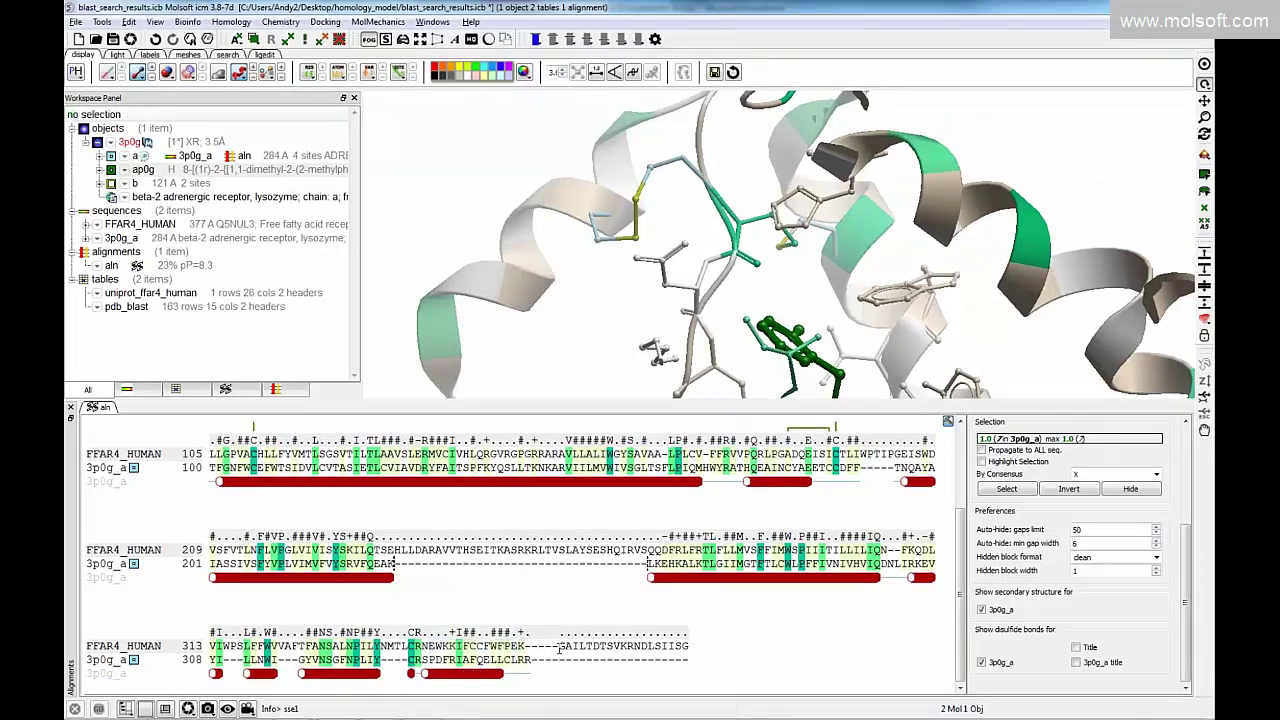
# Shift the C-terminal FFAR4_HUMAN stretch GAILTDTSVKRNDLSIISG left four positions towards the preceding block and clear the selection.
pyautogui.moveTo(560, 650); pyautogui.dragTo(687, 642)
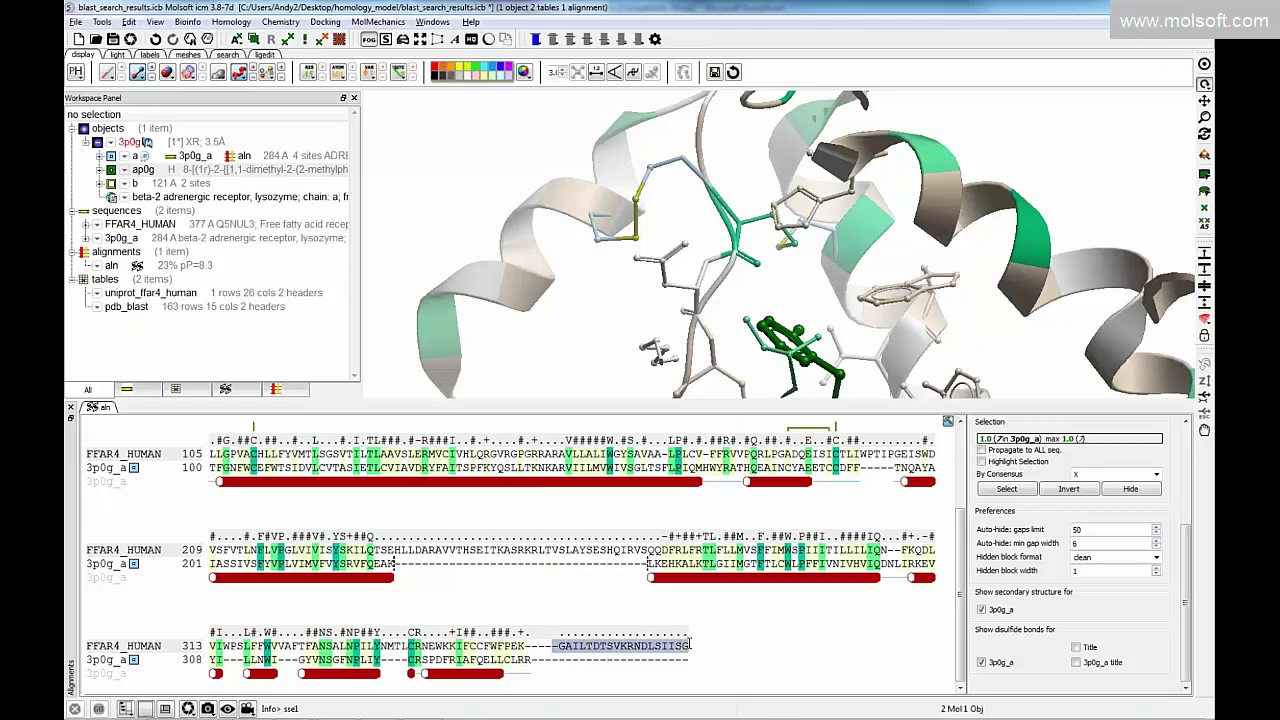
pyautogui.press('Left')
pyautogui.press('Left')
pyautogui.press('Left')
pyautogui.press('Left')
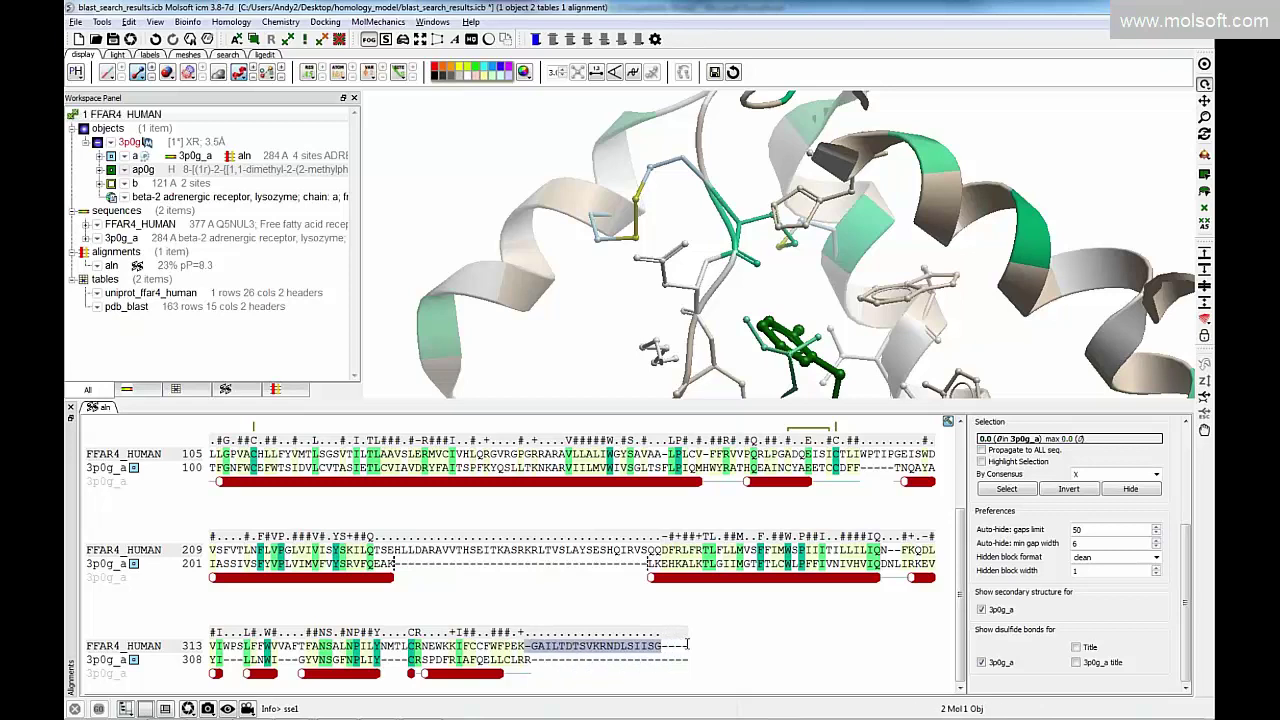
pyautogui.click(577, 648)
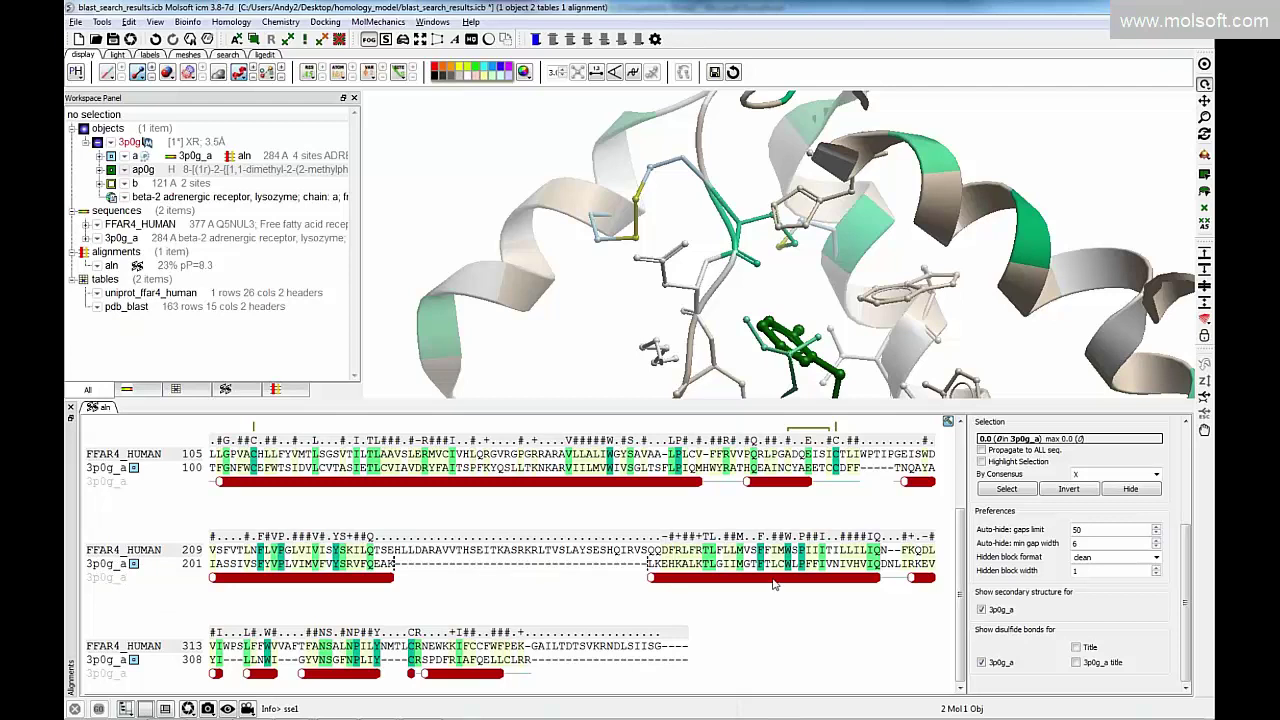
# Show the sequence profile above the alignment.
pyautogui.scroll(3, 1182, 462)
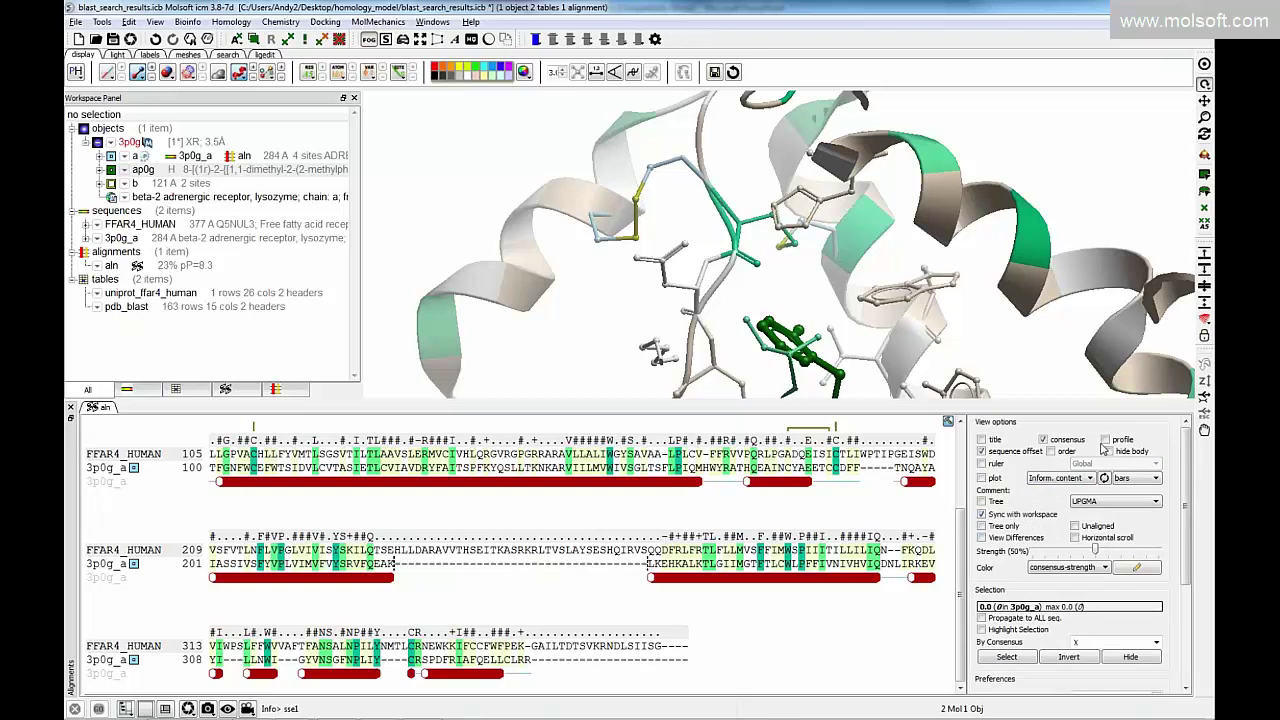
pyautogui.click(1105, 440)
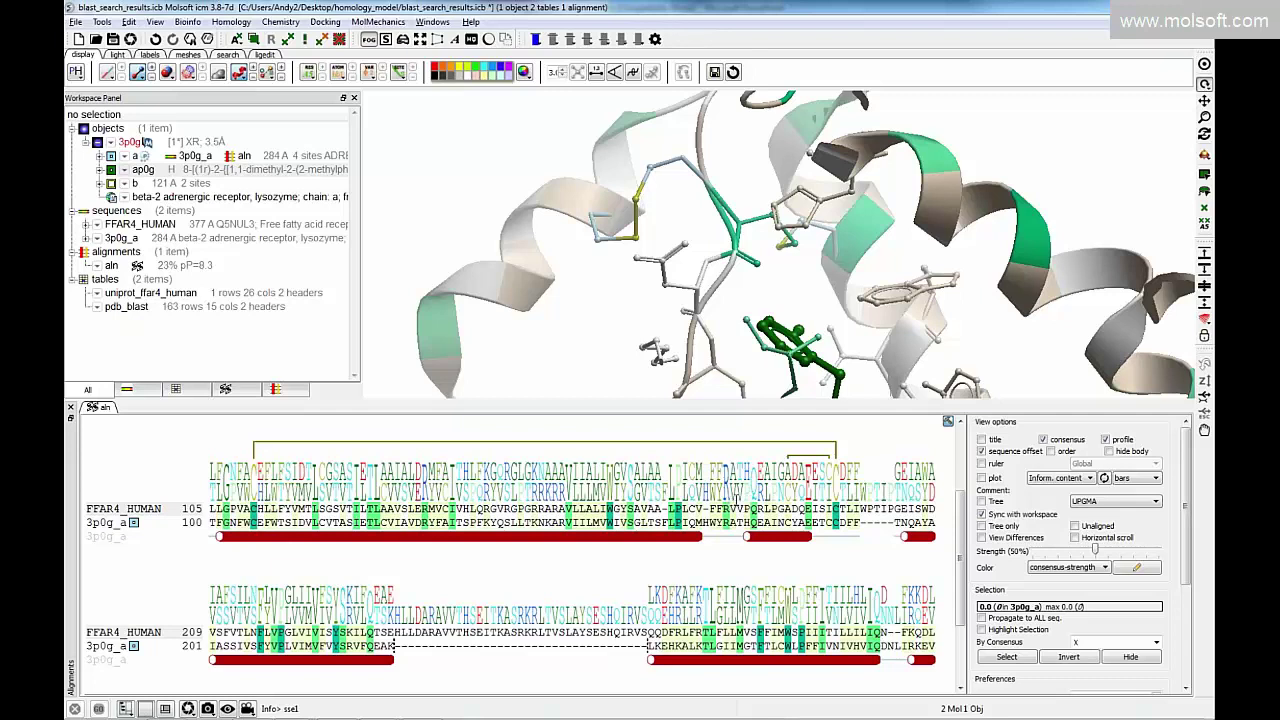
# Review the whole alignment with its sequence profile and make the 3D view slightly taller.
pyautogui.scroll(-2, 725, 497)
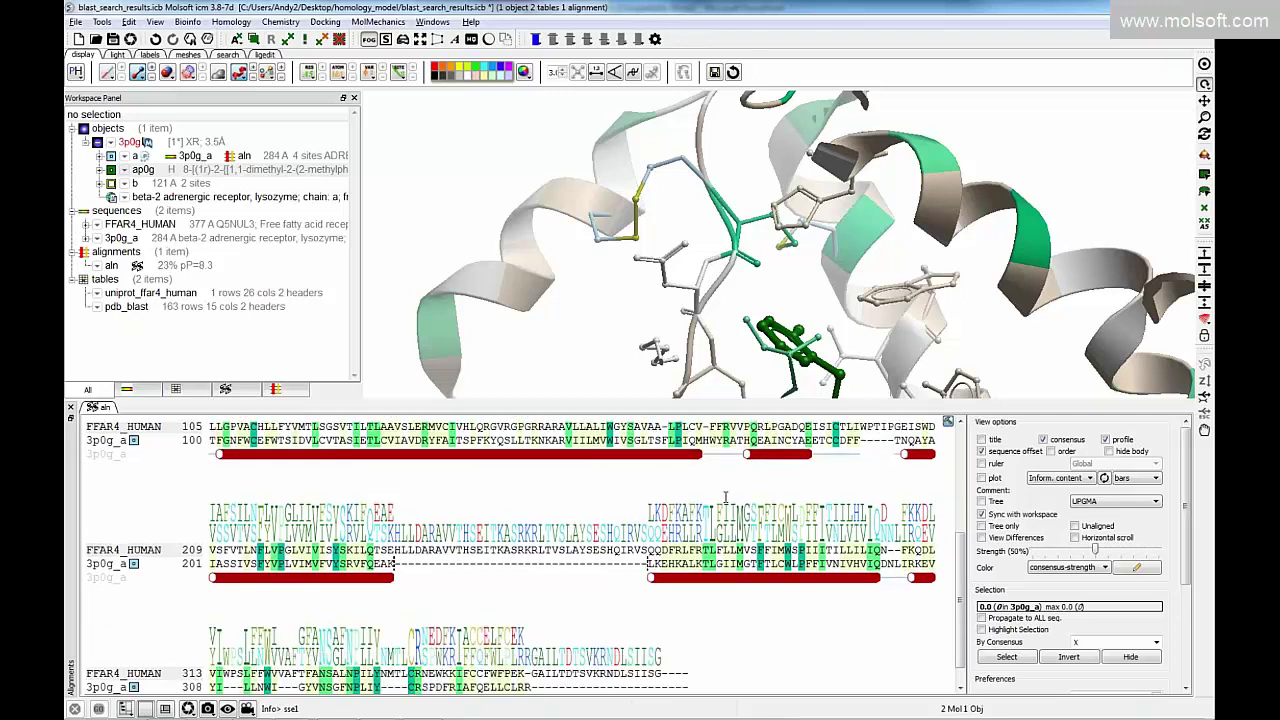
pyautogui.scroll(-1, 725, 497)
pyautogui.scroll(6, 394, 536)
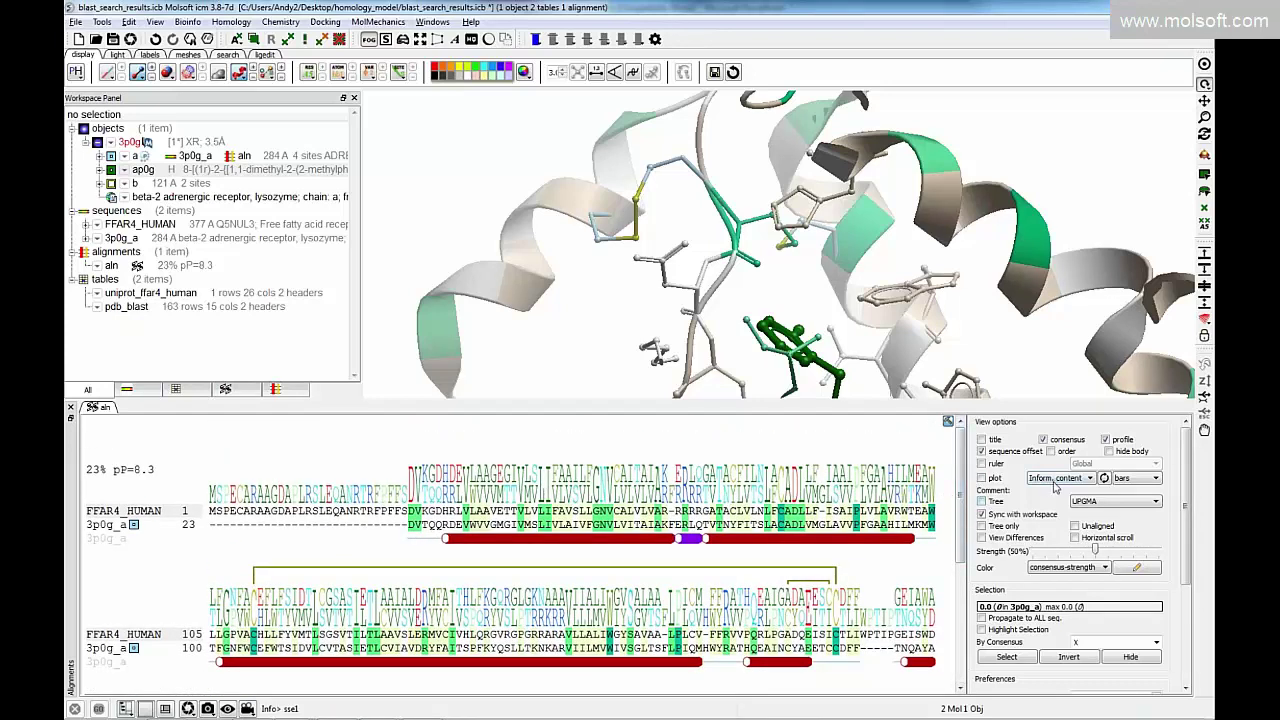
pyautogui.click(1055, 478)
pyautogui.moveTo(699, 400); pyautogui.dragTo(702, 416)
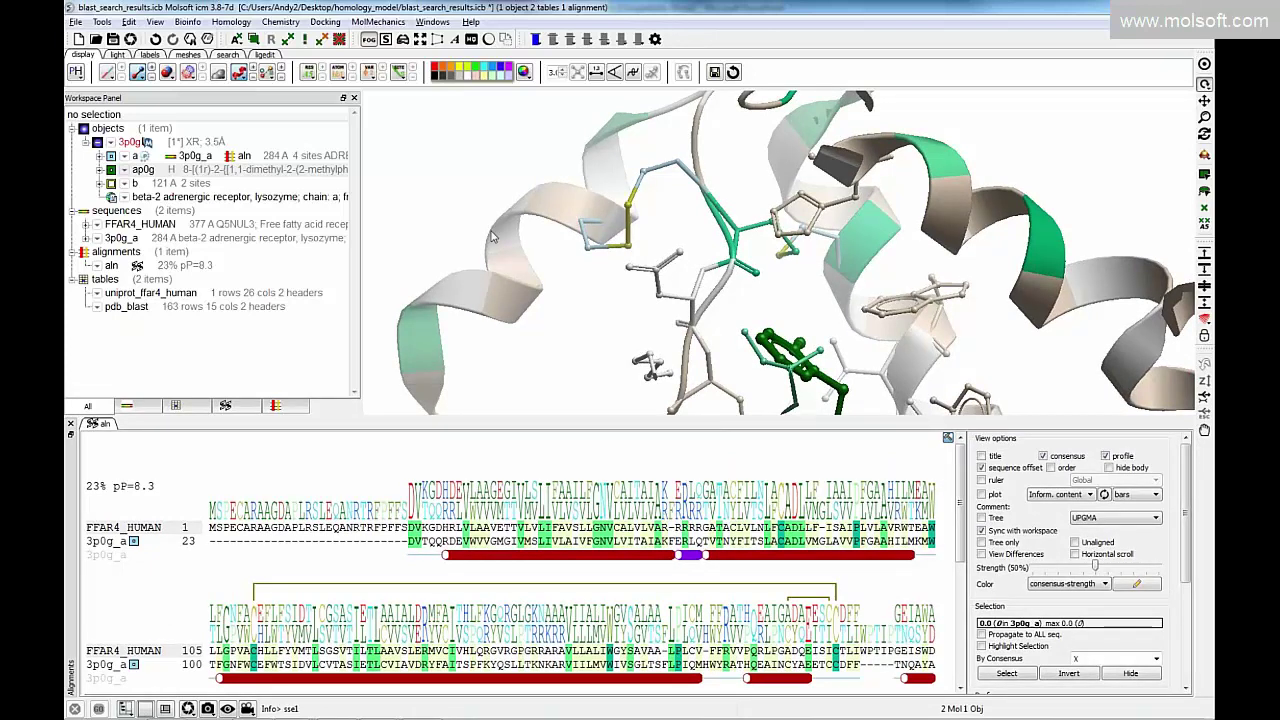
# Select the residues within a radius of 5 around ligand ap0g, toggle a display style on them and clear the selection.
pyautogui.scroll(-5, 397, 222)
pyautogui.moveTo(397, 251); pyautogui.dragTo(647, 337)
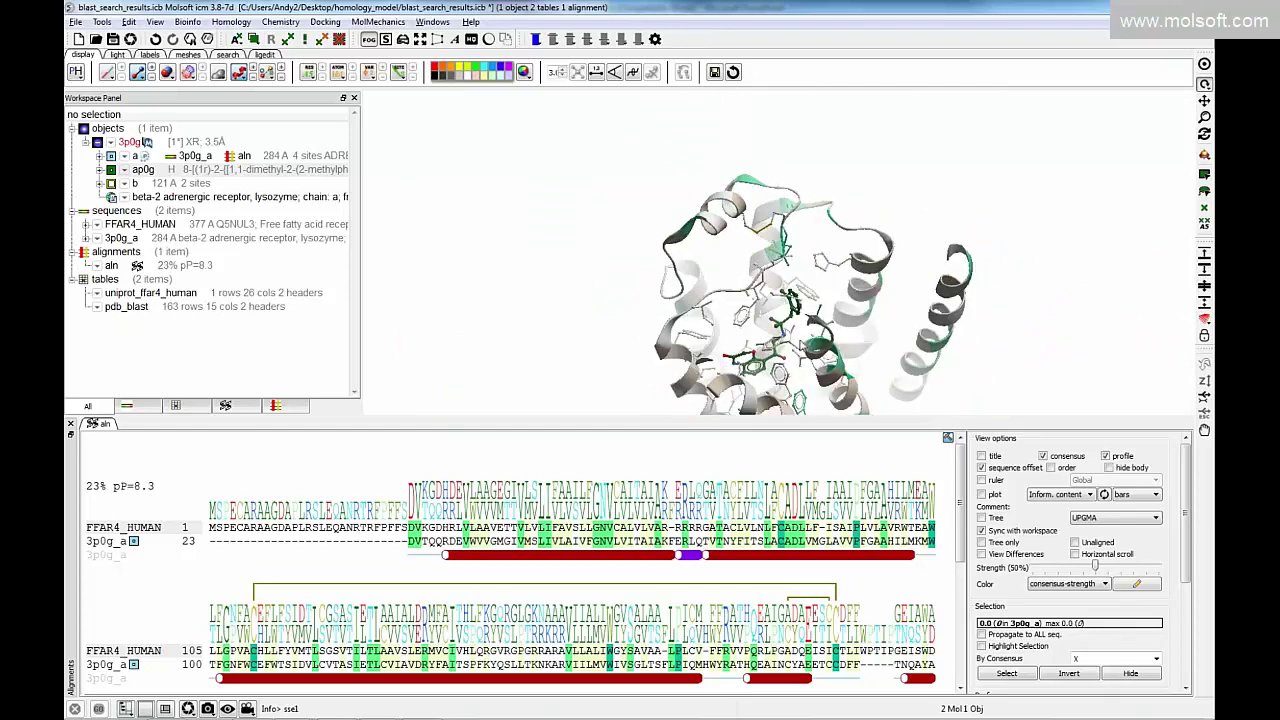
pyautogui.rightClick(189, 174)
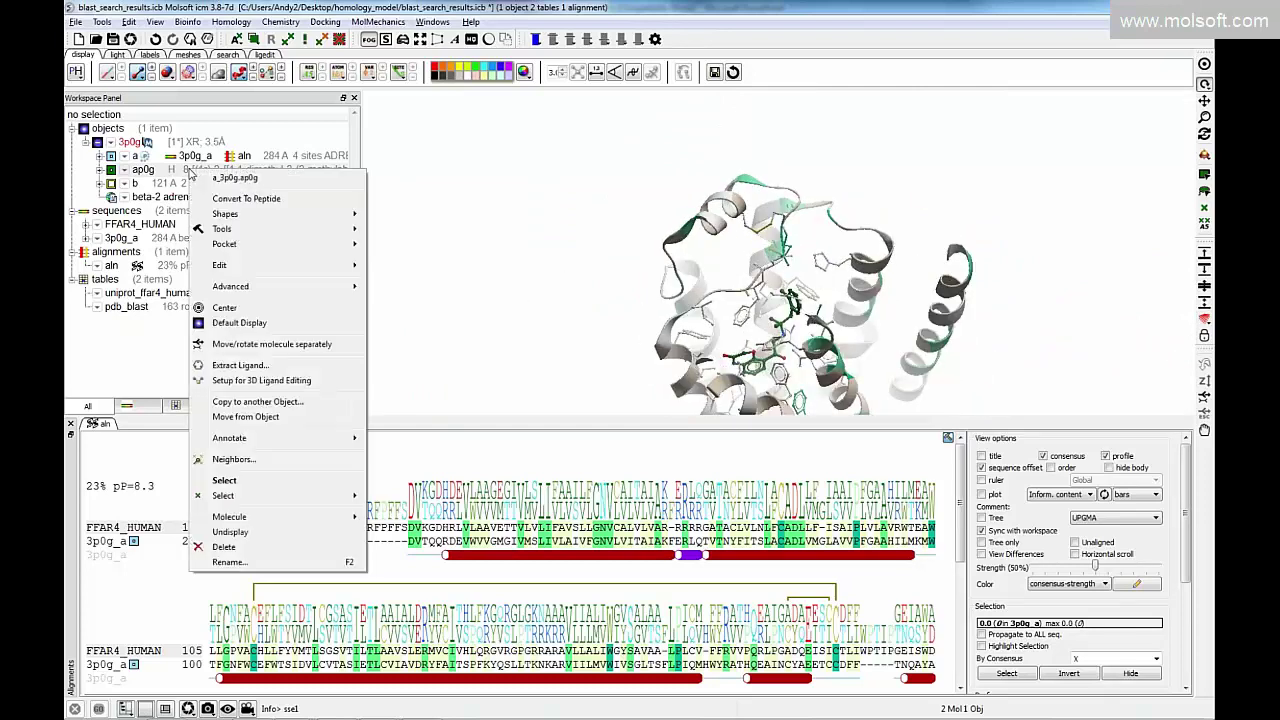
pyautogui.click(234, 459)
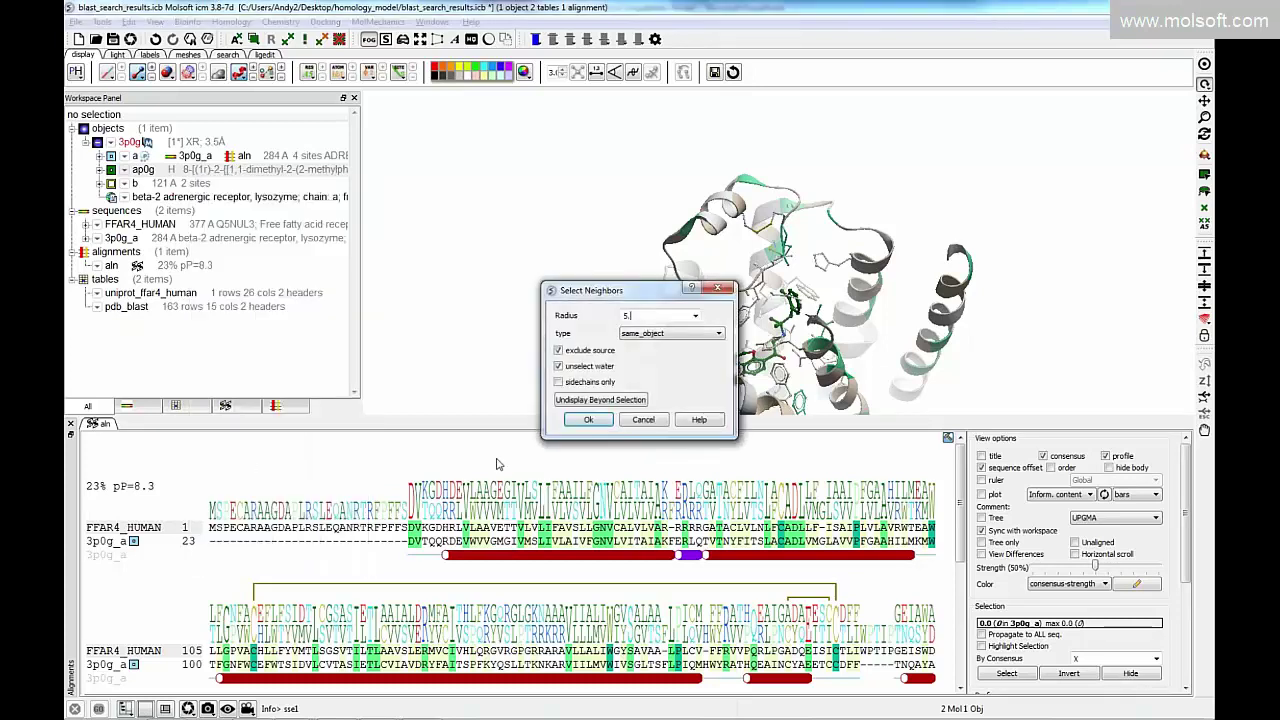
pyautogui.click(588, 421)
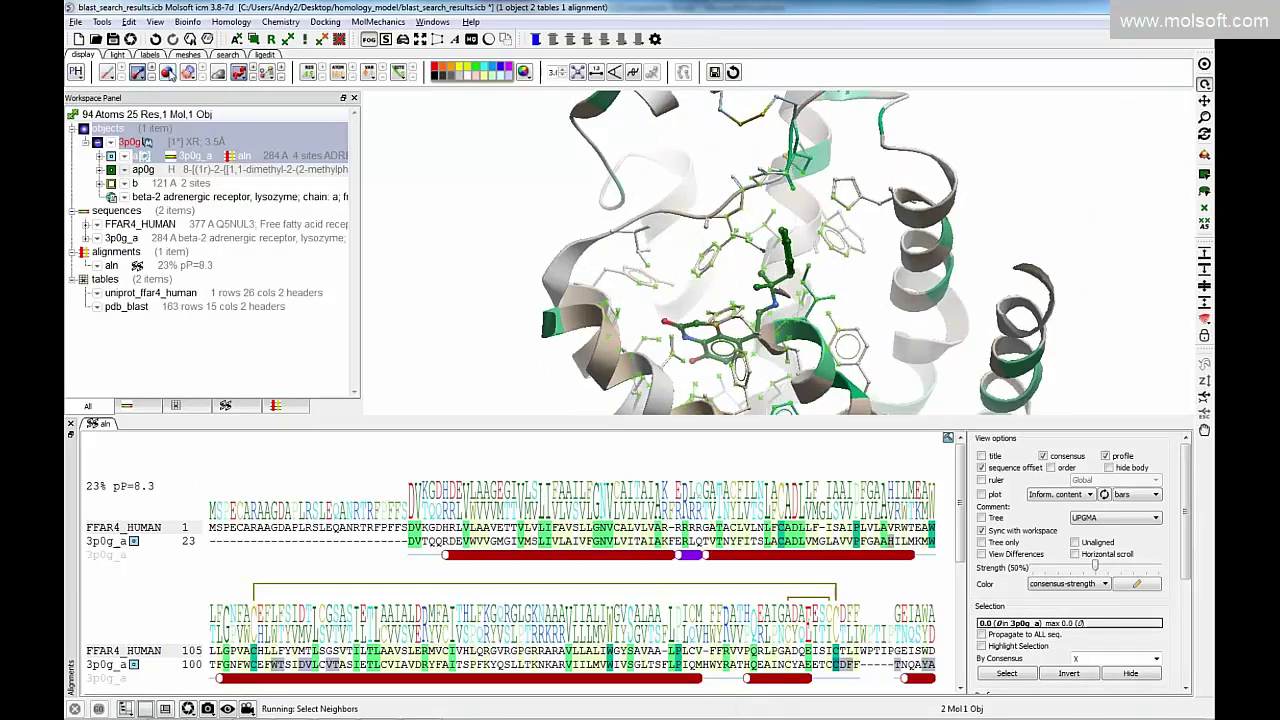
pyautogui.click(168, 74)
pyautogui.click(168, 74)
pyautogui.moveTo(413, 191); pyautogui.dragTo(457, 225)
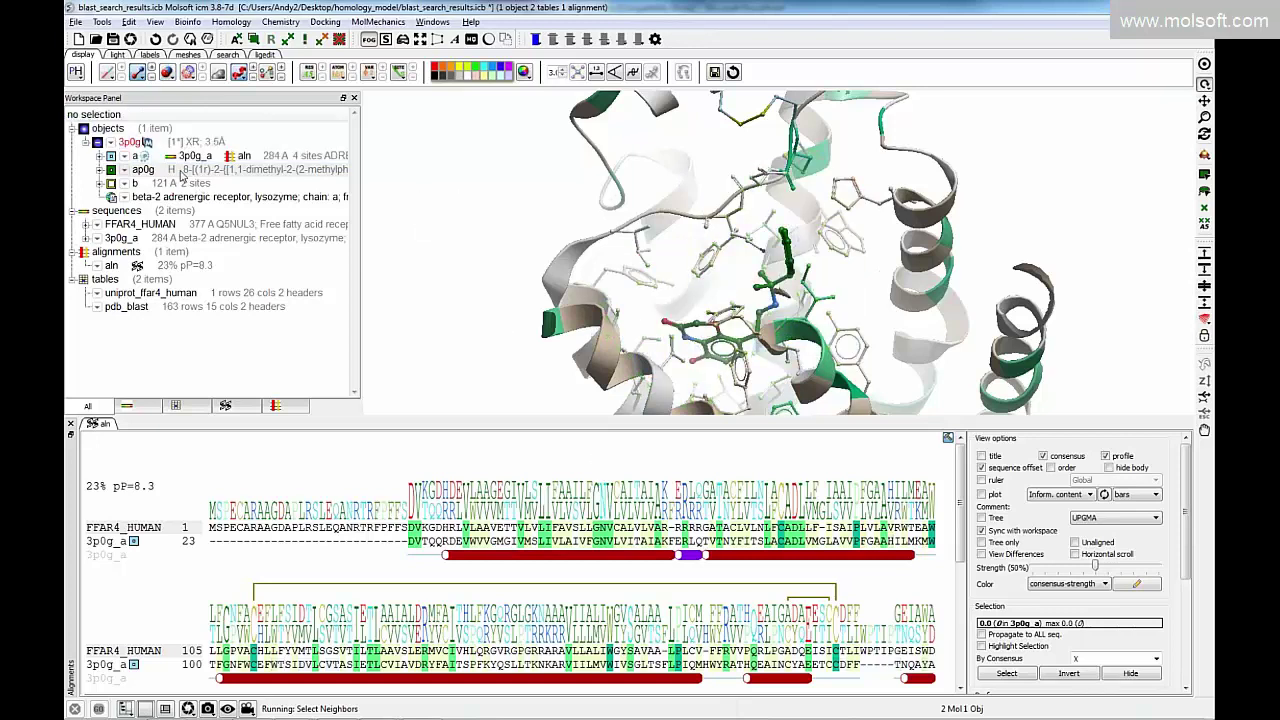
# Select the same-object neighbors of ligand ap0g within a radius of 5 and propagate the selection to all aligned sequences.
pyautogui.rightClick(178, 170)
pyautogui.click(230, 461)
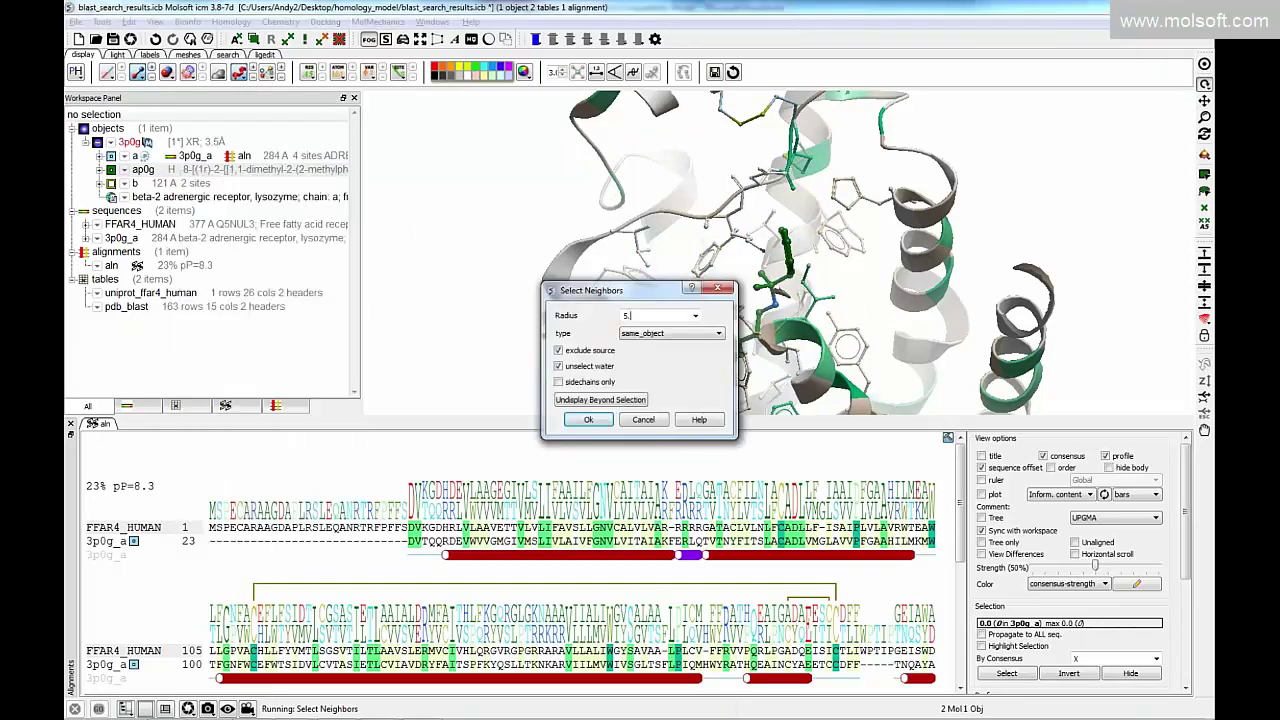
pyautogui.click(588, 425)
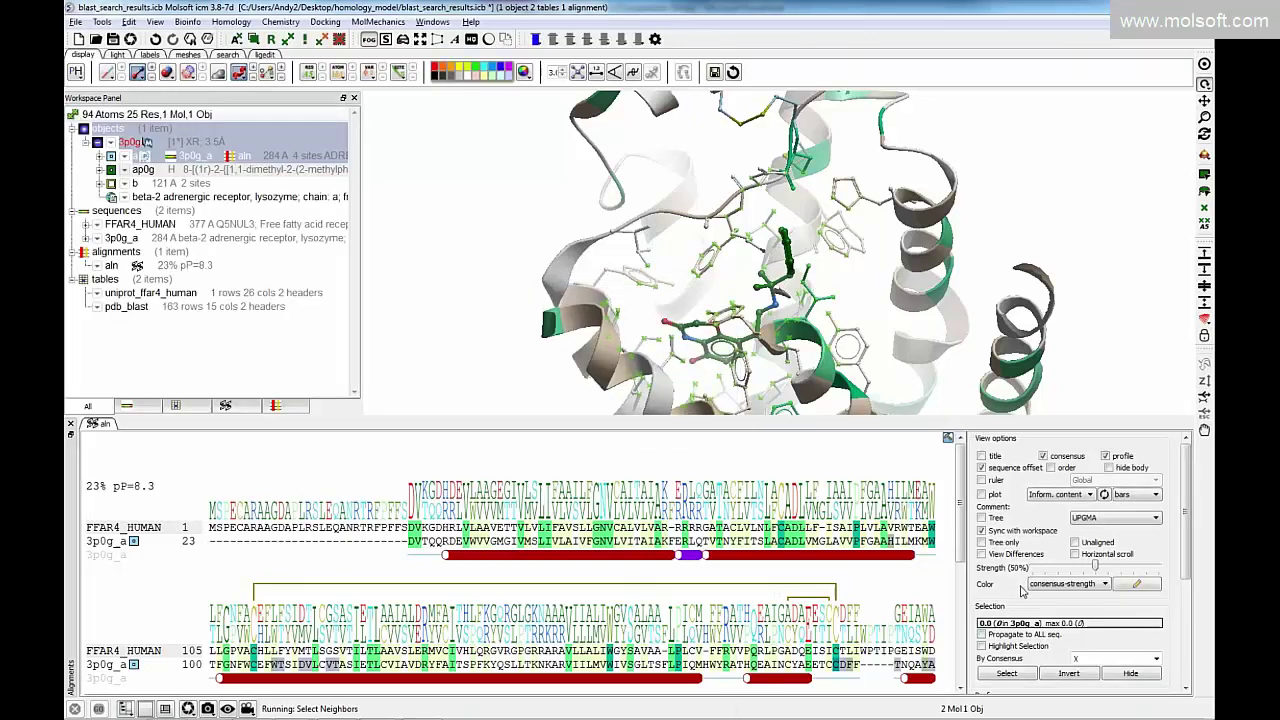
pyautogui.click(1004, 637)
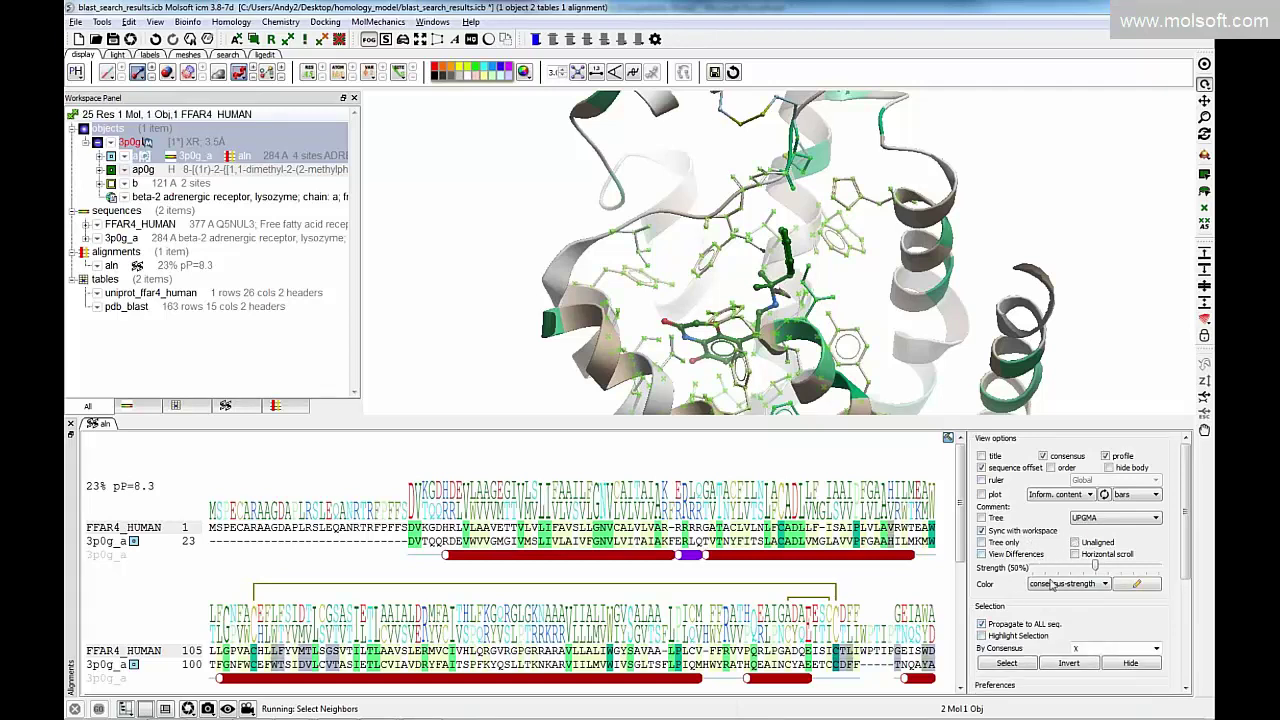
# Highlight the selected pocket residues in the alignment, look through them and turn the highlighting off again.
pyautogui.click(988, 636)
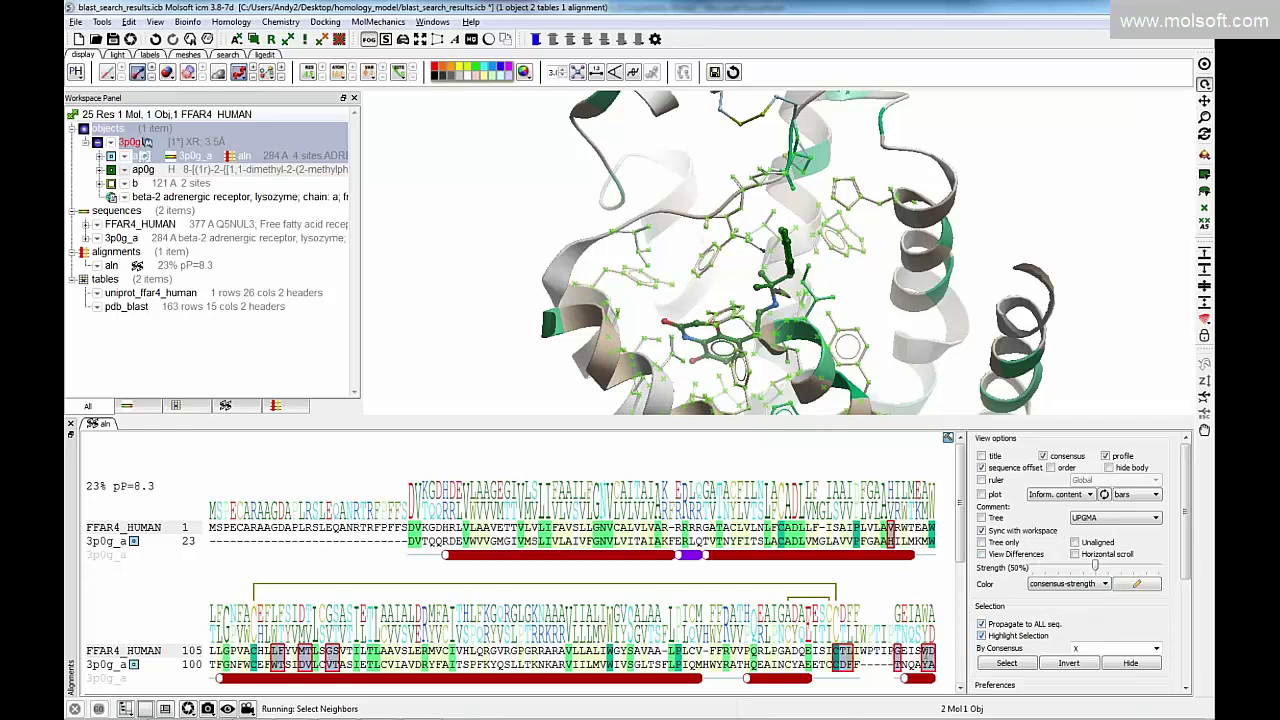
pyautogui.scroll(-2, 527, 569)
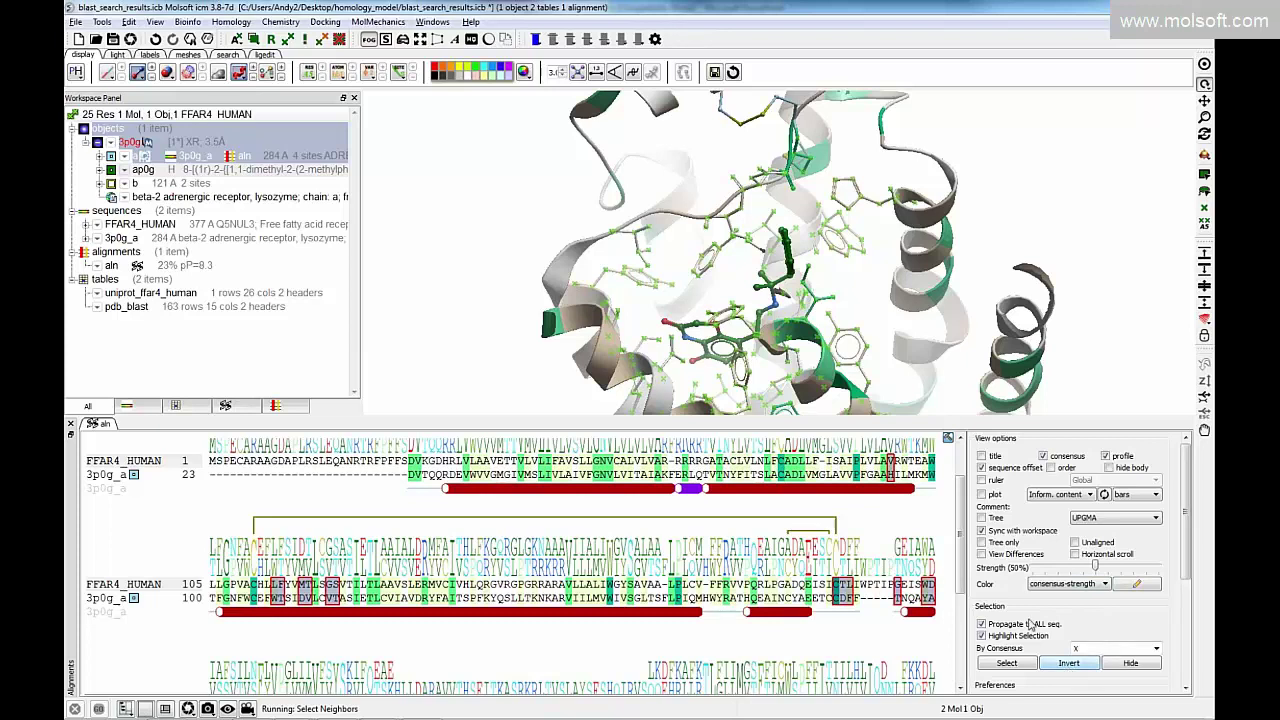
pyautogui.click(984, 637)
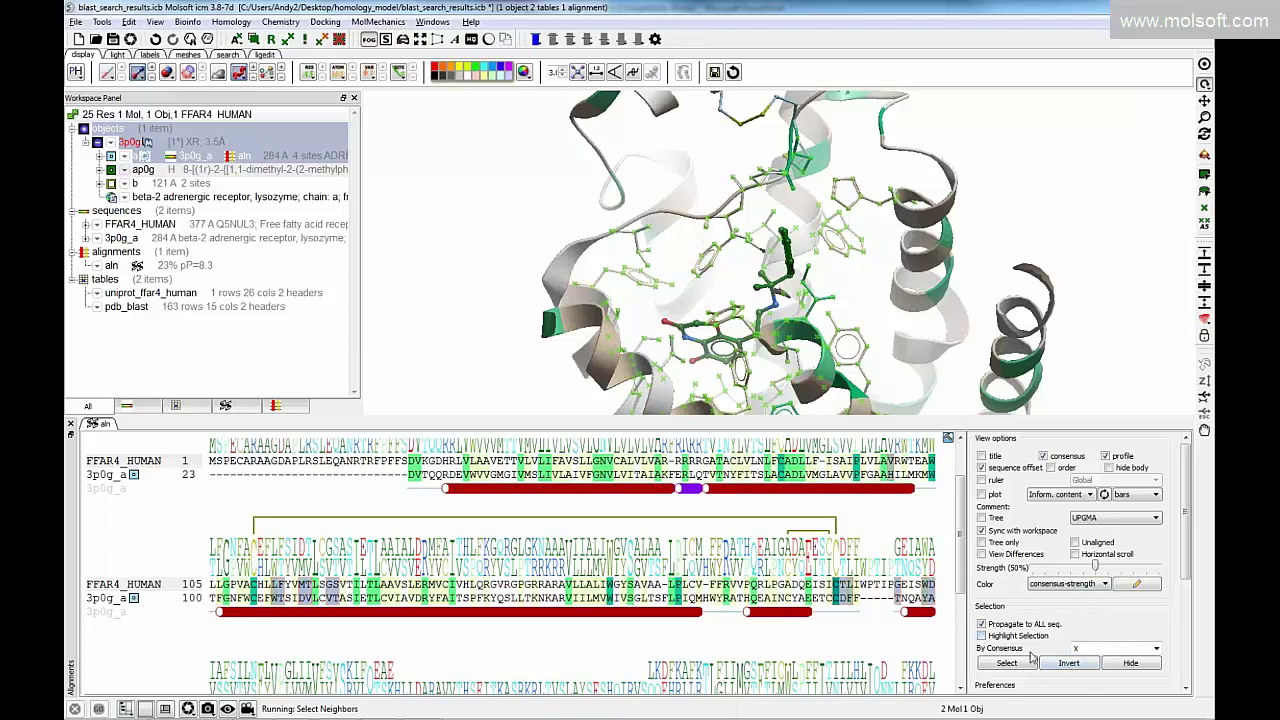
# Invert the residue selection and hide it so that the alignment shows only the ligand pocket positions.
pyautogui.click(1068, 664)
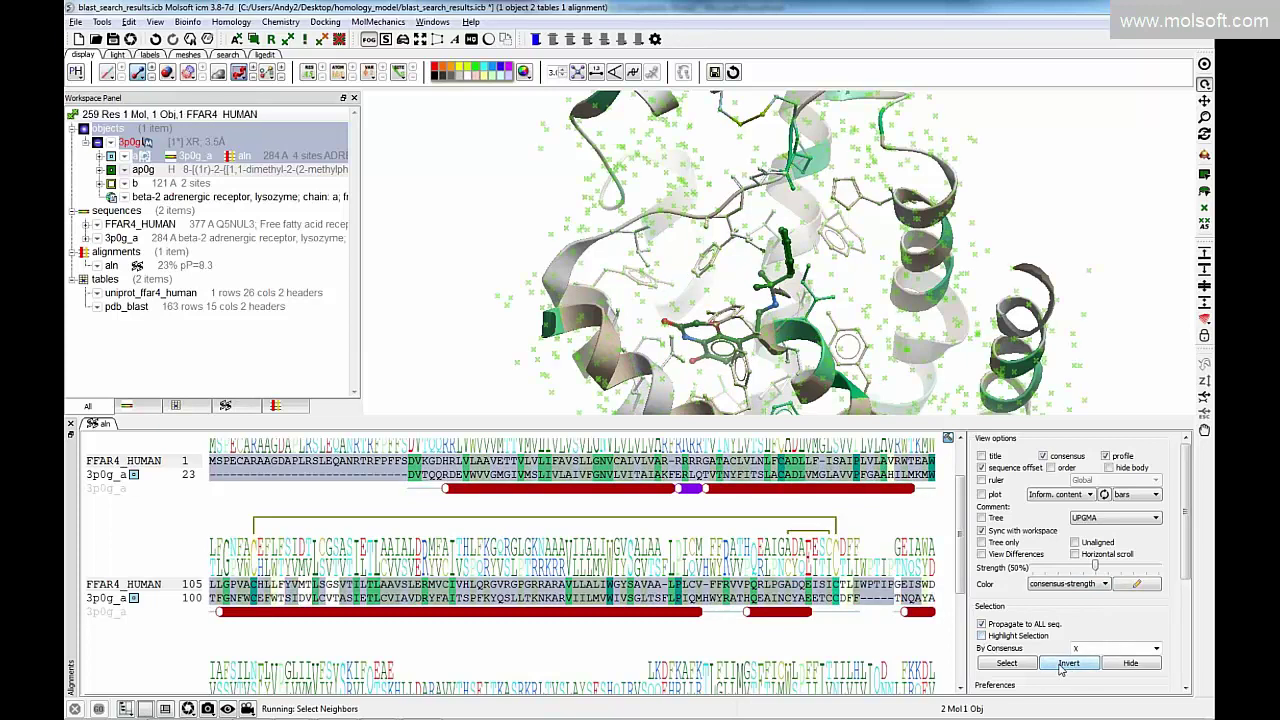
pyautogui.click(1112, 666)
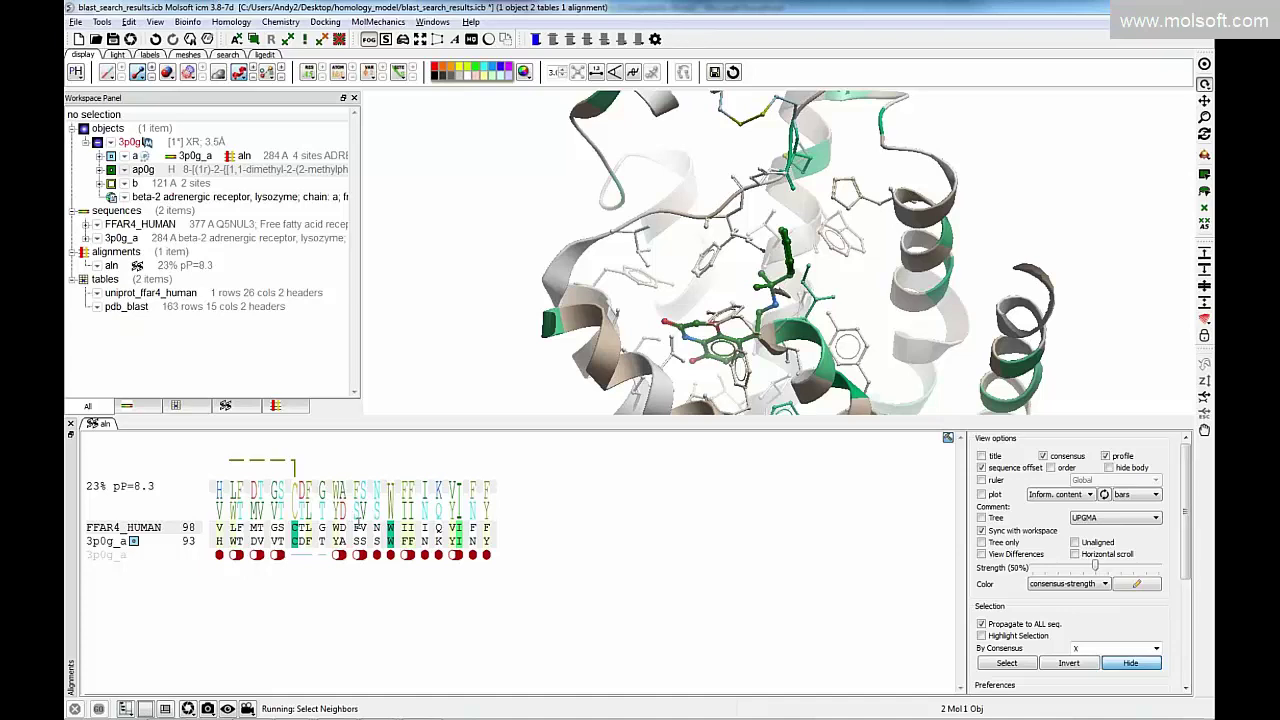
# Turn off selection propagation, unhide all hidden alignment columns and clear the selection.
pyautogui.click(1006, 627)
pyautogui.click(1067, 665)
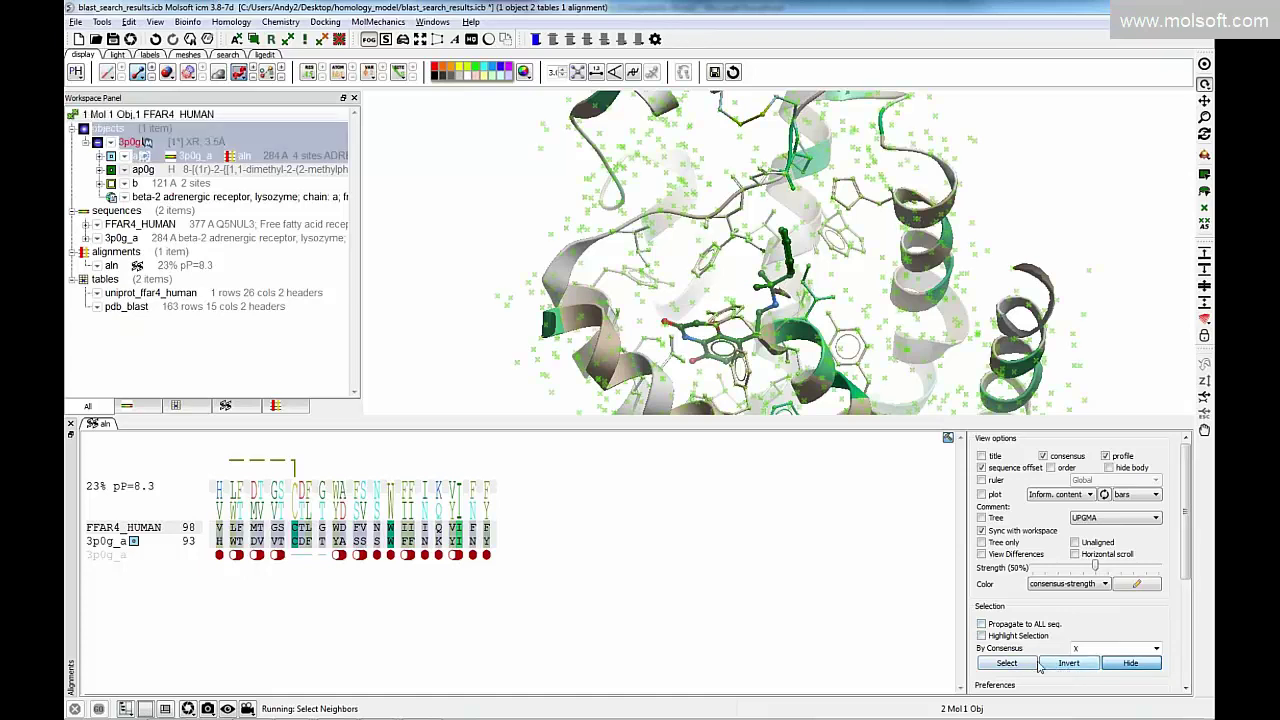
pyautogui.click(673, 560)
pyautogui.click(1005, 665)
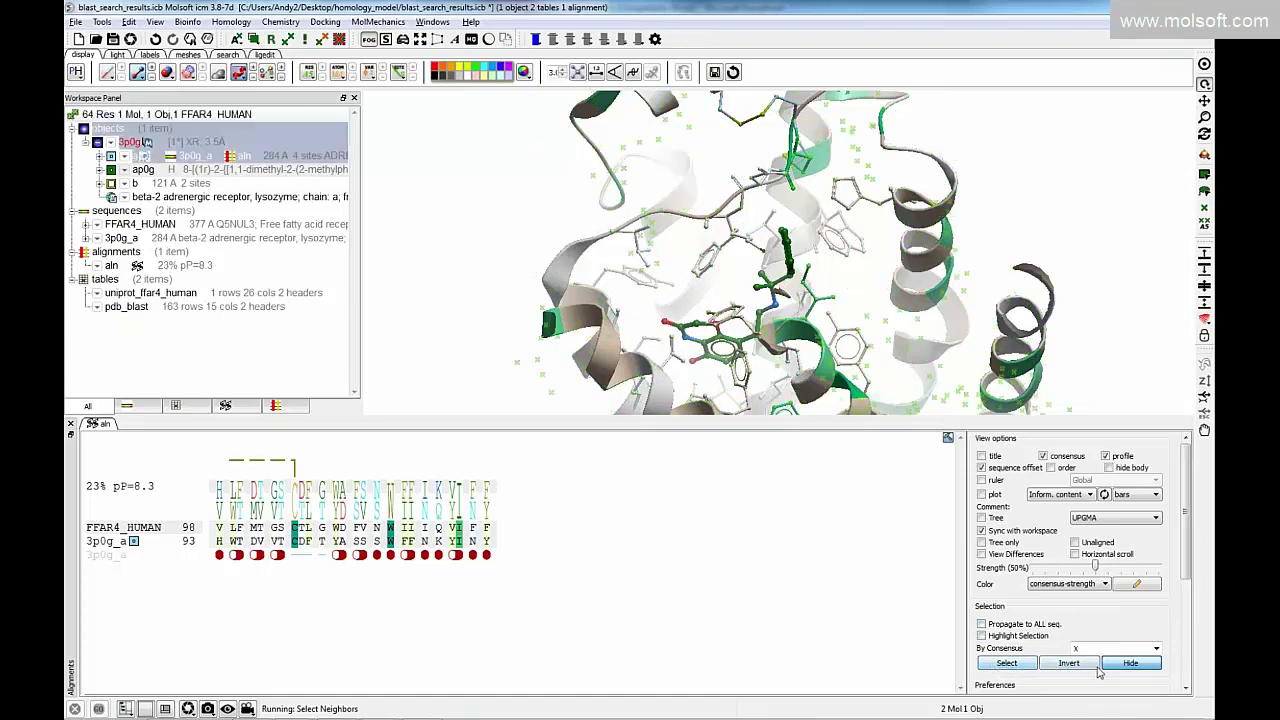
pyautogui.scroll(-3, 1188, 572)
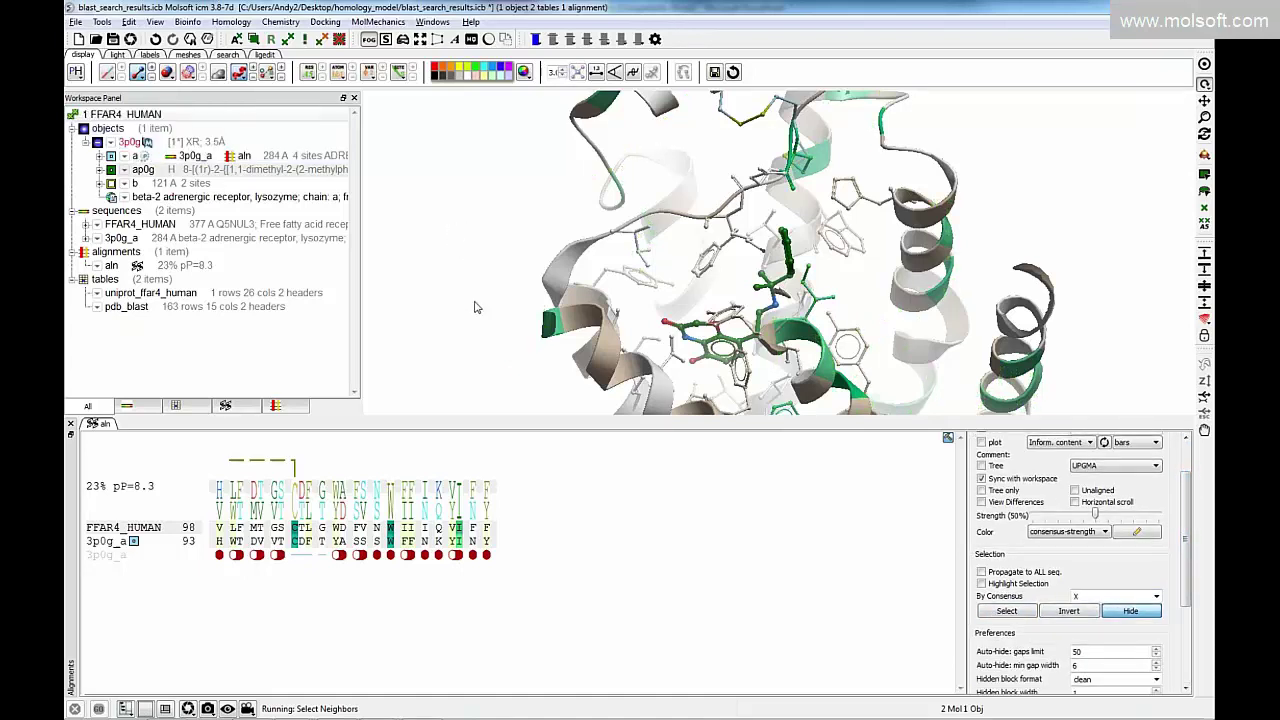
pyautogui.click(1012, 611)
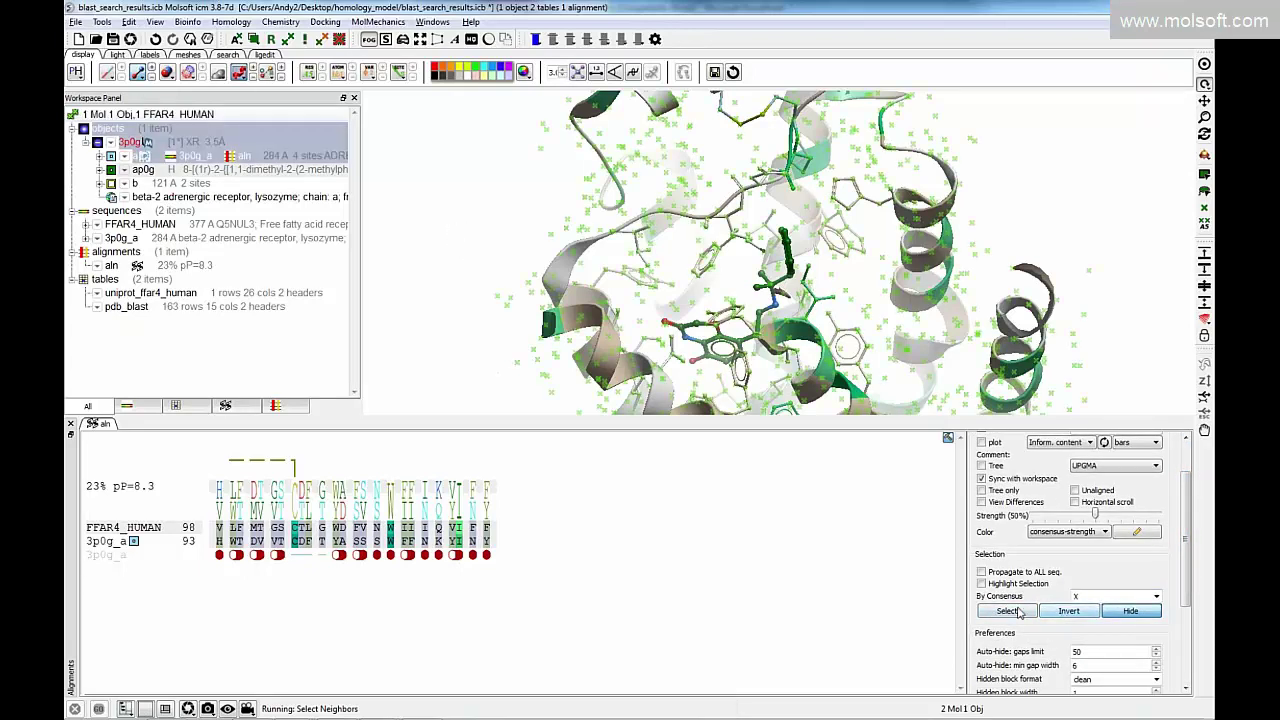
pyautogui.click(1118, 614)
pyautogui.click(737, 568)
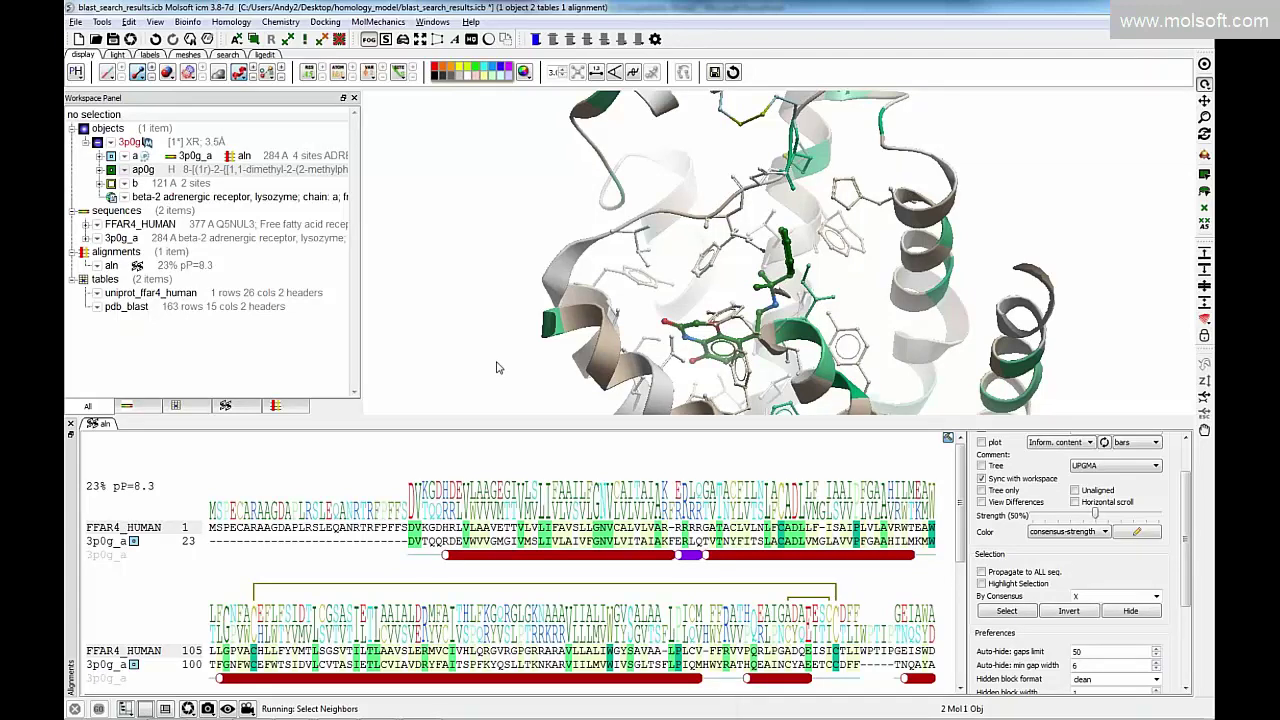
# Switch to PowerPoint, present the slides on interactive alignments linked to 3D structure and on structure analysis, and end the show.
pyautogui.hotkey('alt', 'Tab')
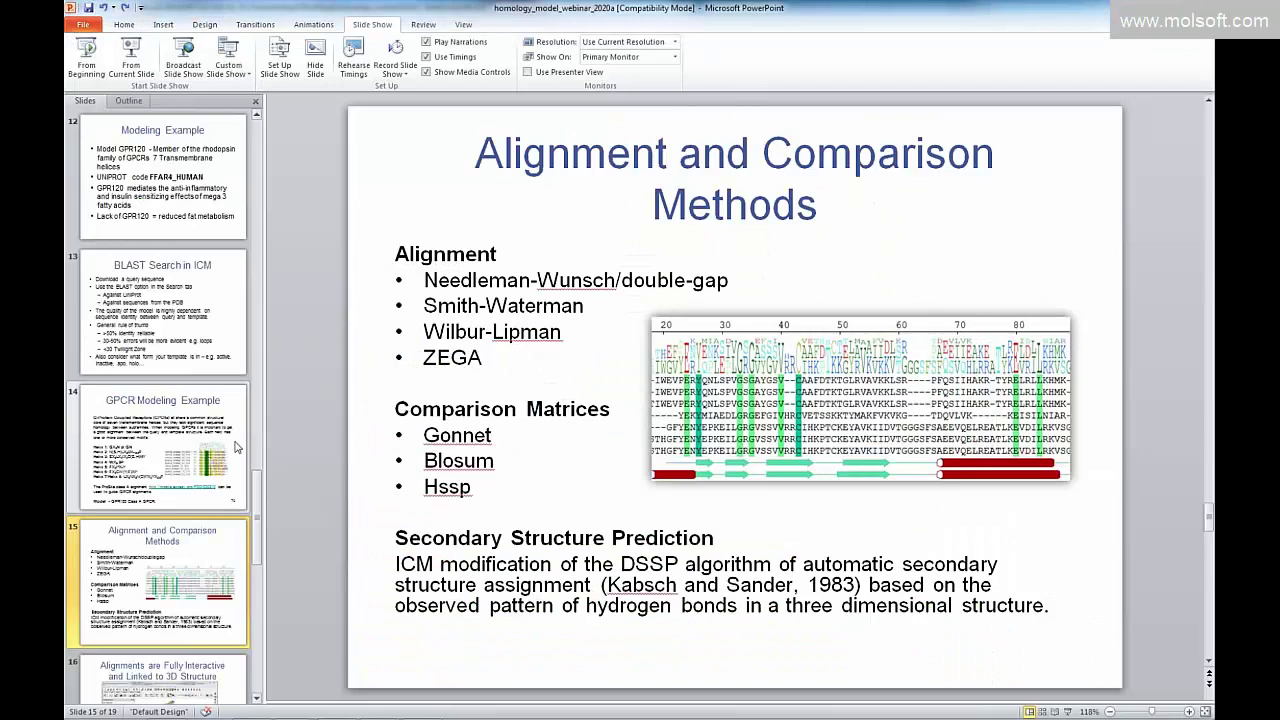
pyautogui.press('Down')
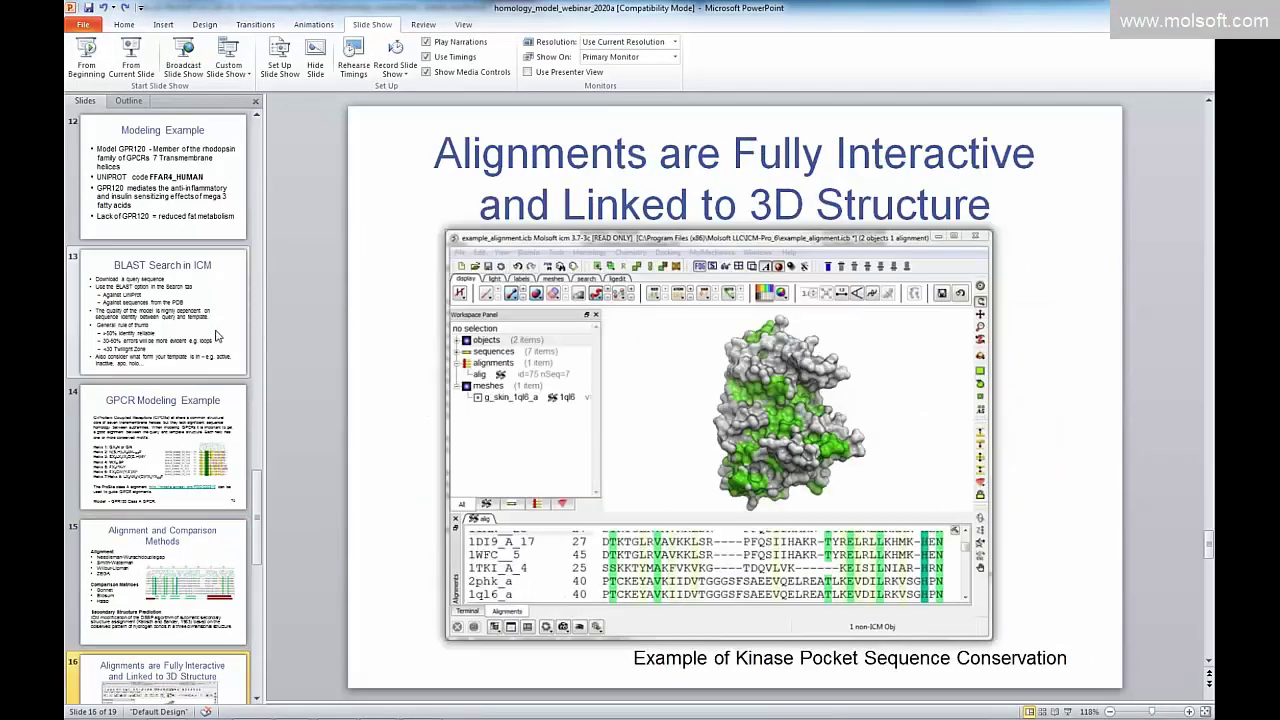
pyautogui.click(173, 558)
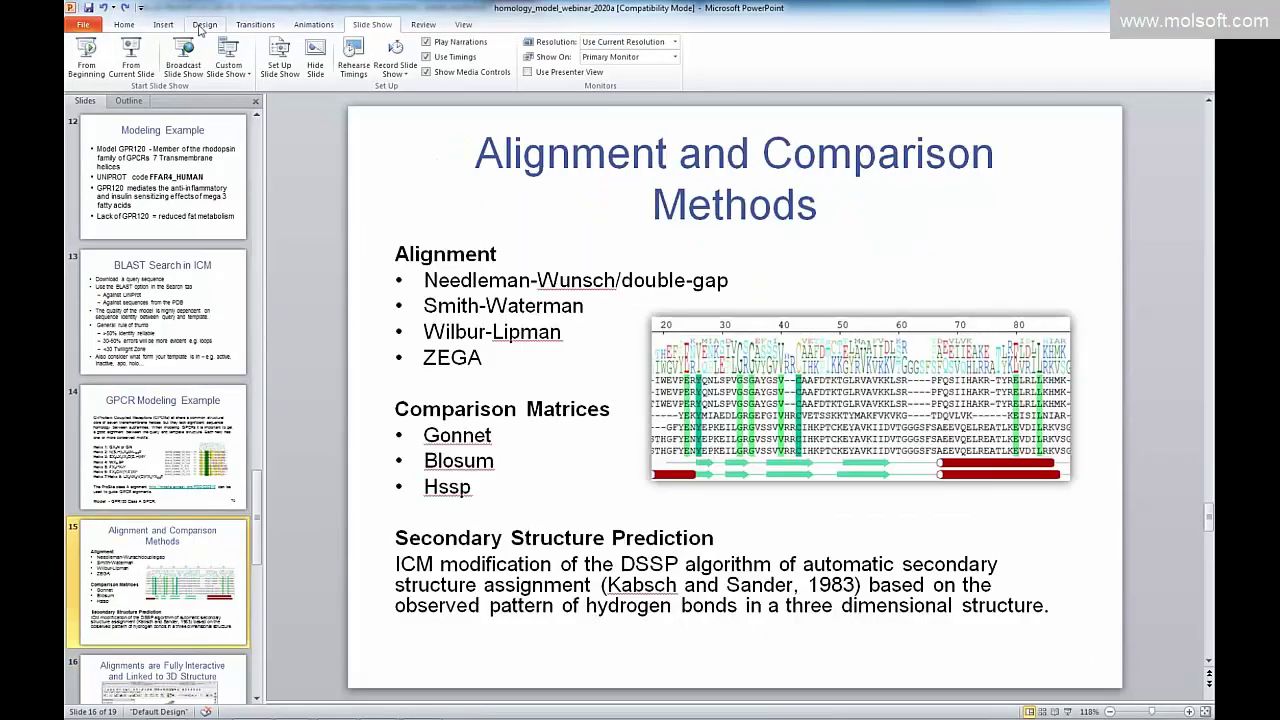
pyautogui.click(131, 64)
pyautogui.click(437, 200)
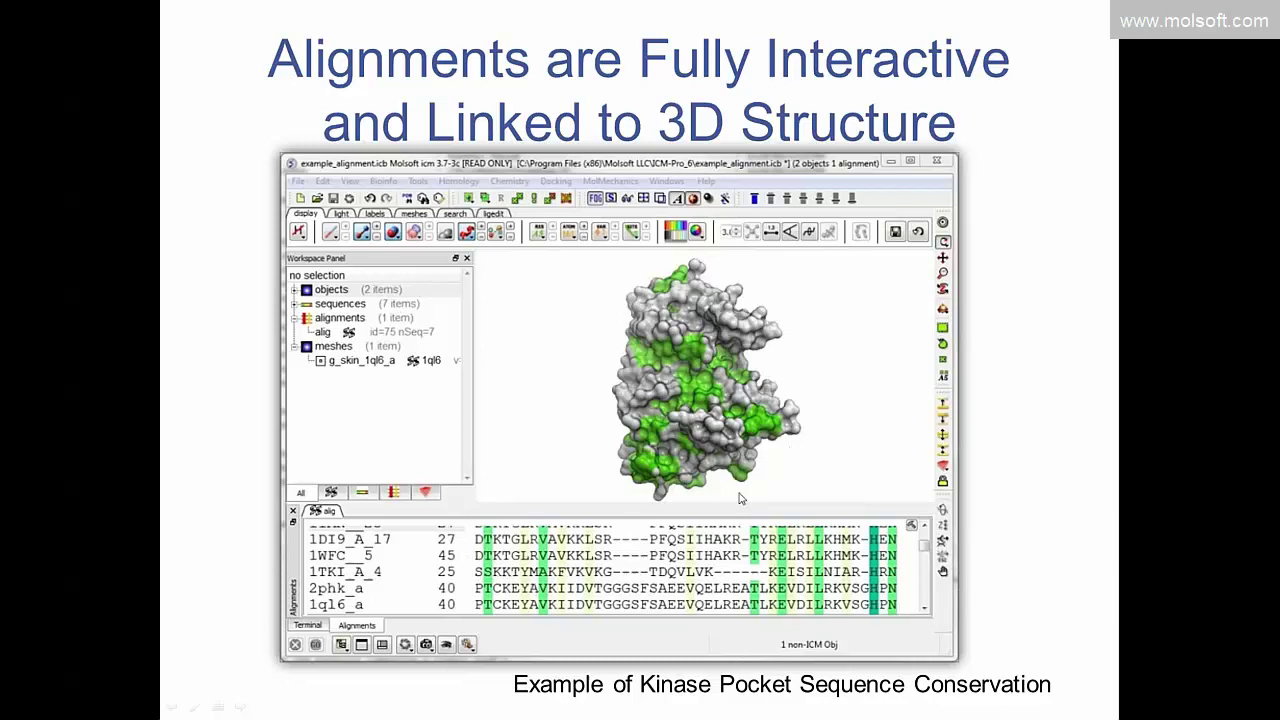
pyautogui.click(993, 428)
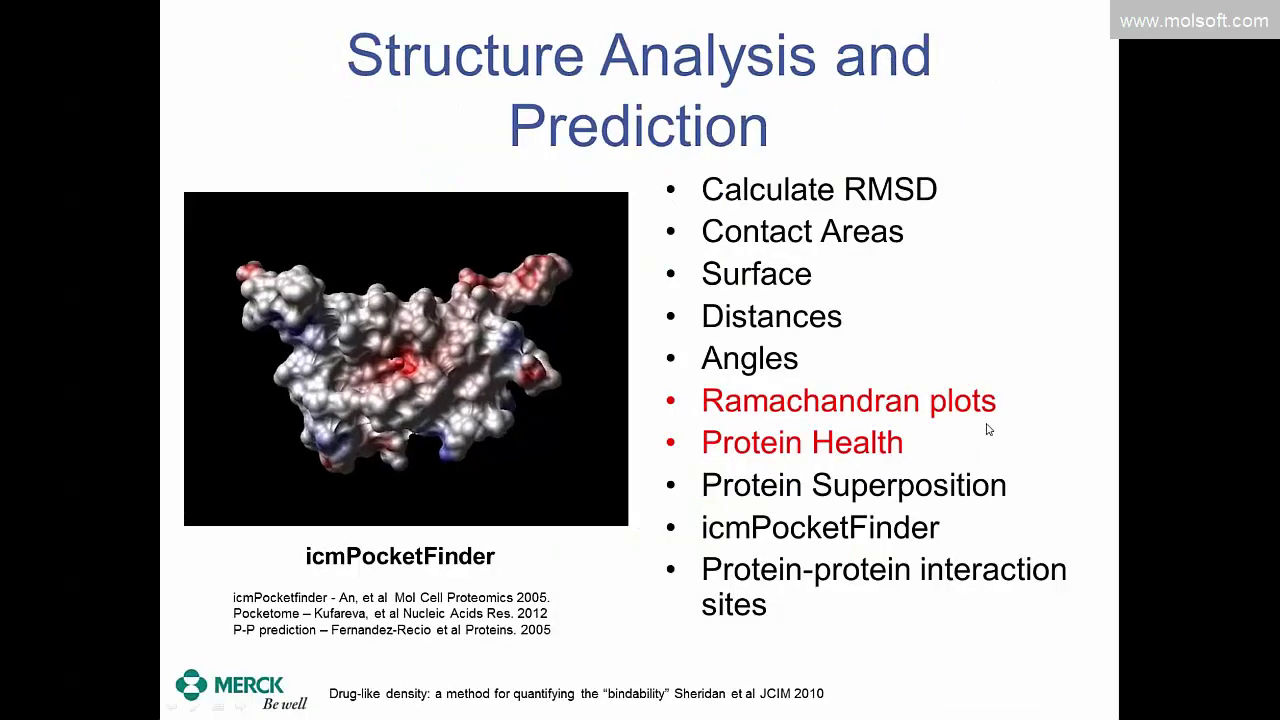
pyautogui.press('Escape')
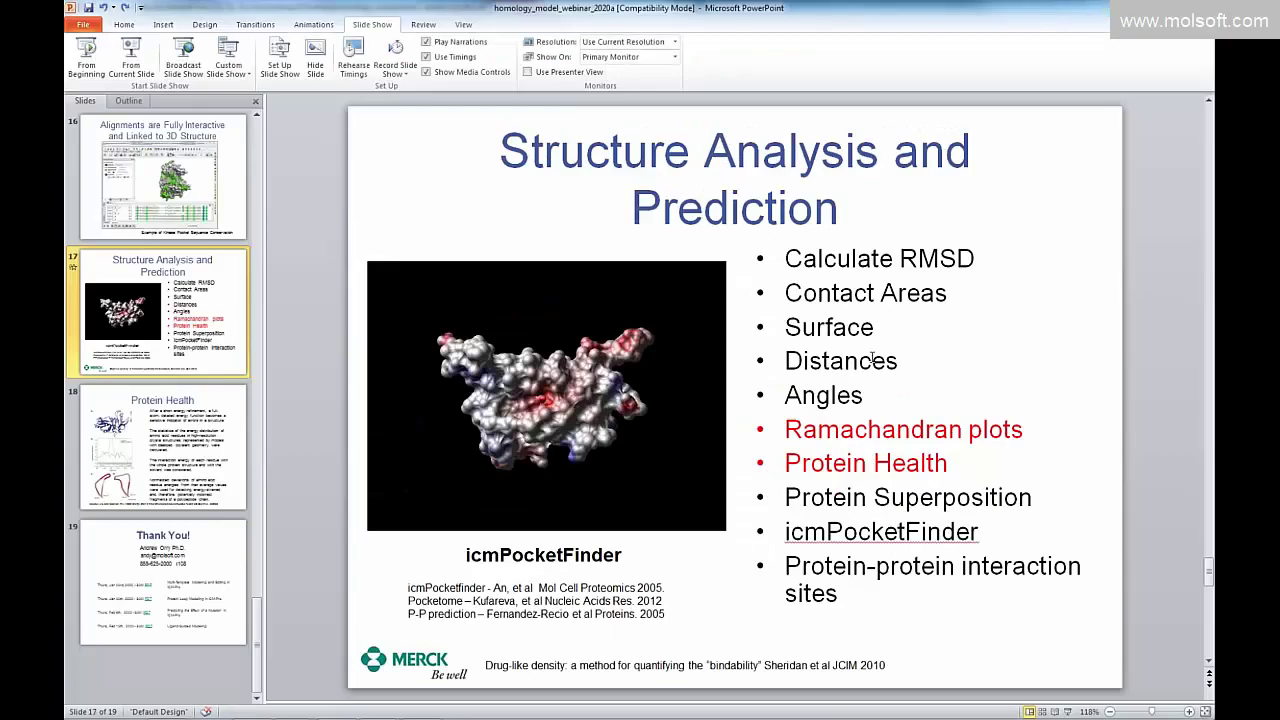
# Switch back to Molsoft ICM and examine the long FFAR4_HUMAN insertion opposite the template gap between two helices in the alignment.
pyautogui.hotkey('alt', 'Tab')
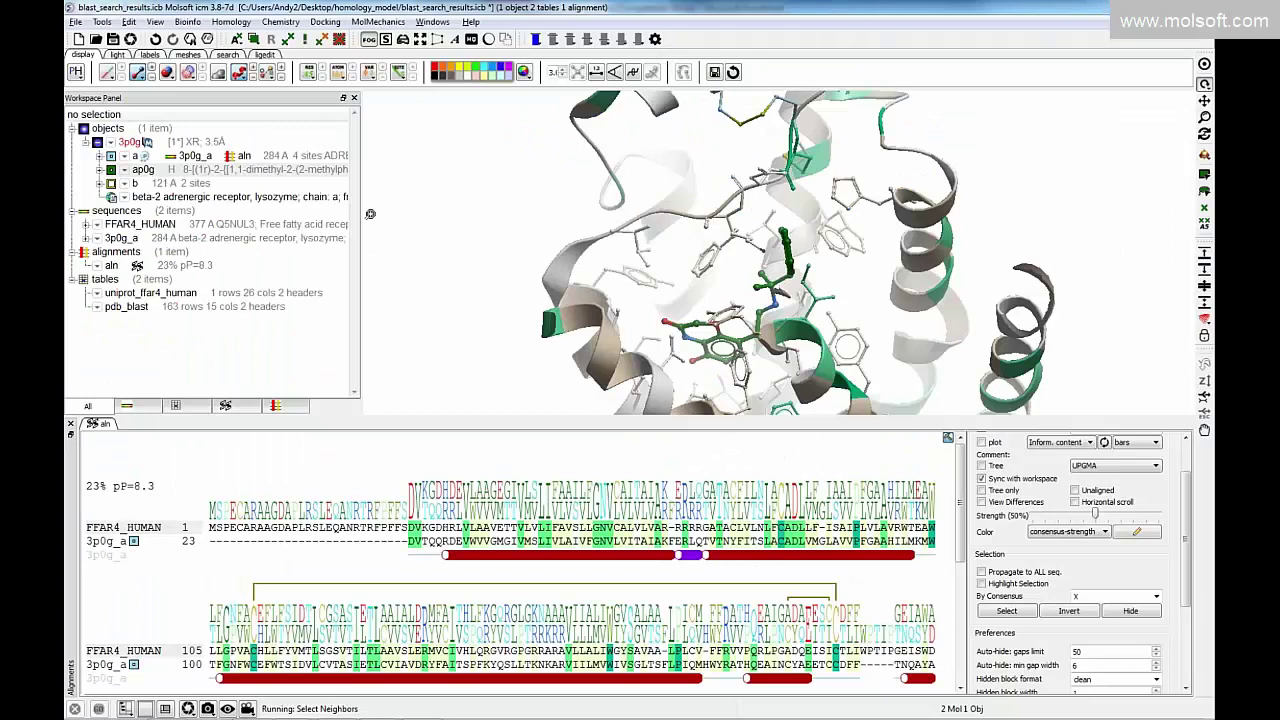
pyautogui.scroll(-2, 370, 226)
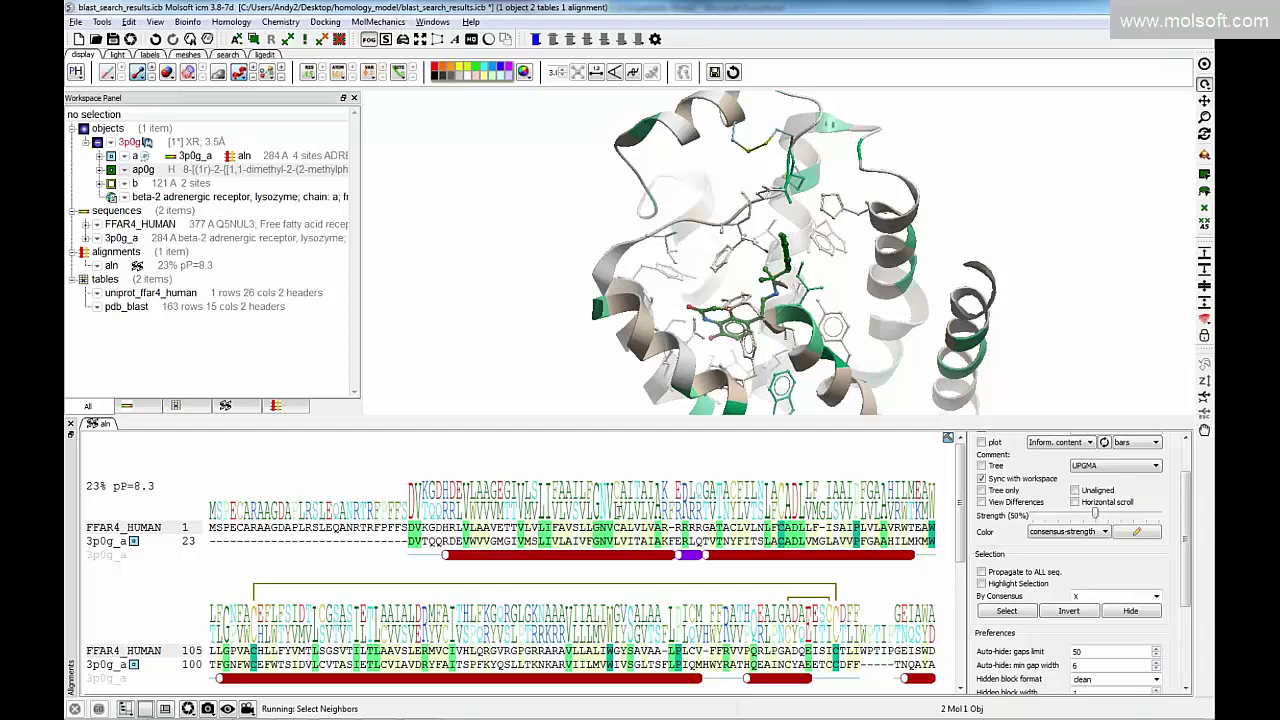
pyautogui.scroll(-2, 618, 511)
pyautogui.scroll(2, 618, 511)
pyautogui.scroll(-2, 516, 525)
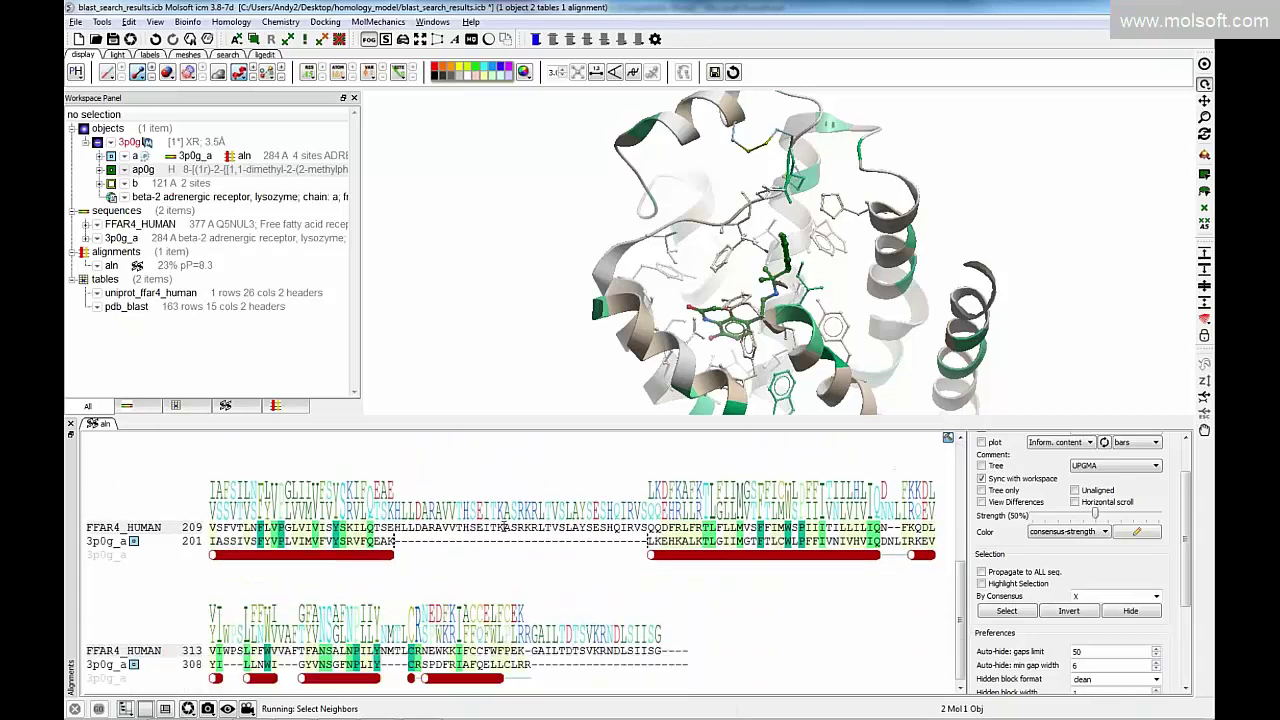
pyautogui.moveTo(393, 530); pyautogui.dragTo(566, 522)
pyautogui.click(644, 515)
# Open the Full Model Builder for a single-chain model and move its dialog away from the 3D structure.
pyautogui.click(236, 24)
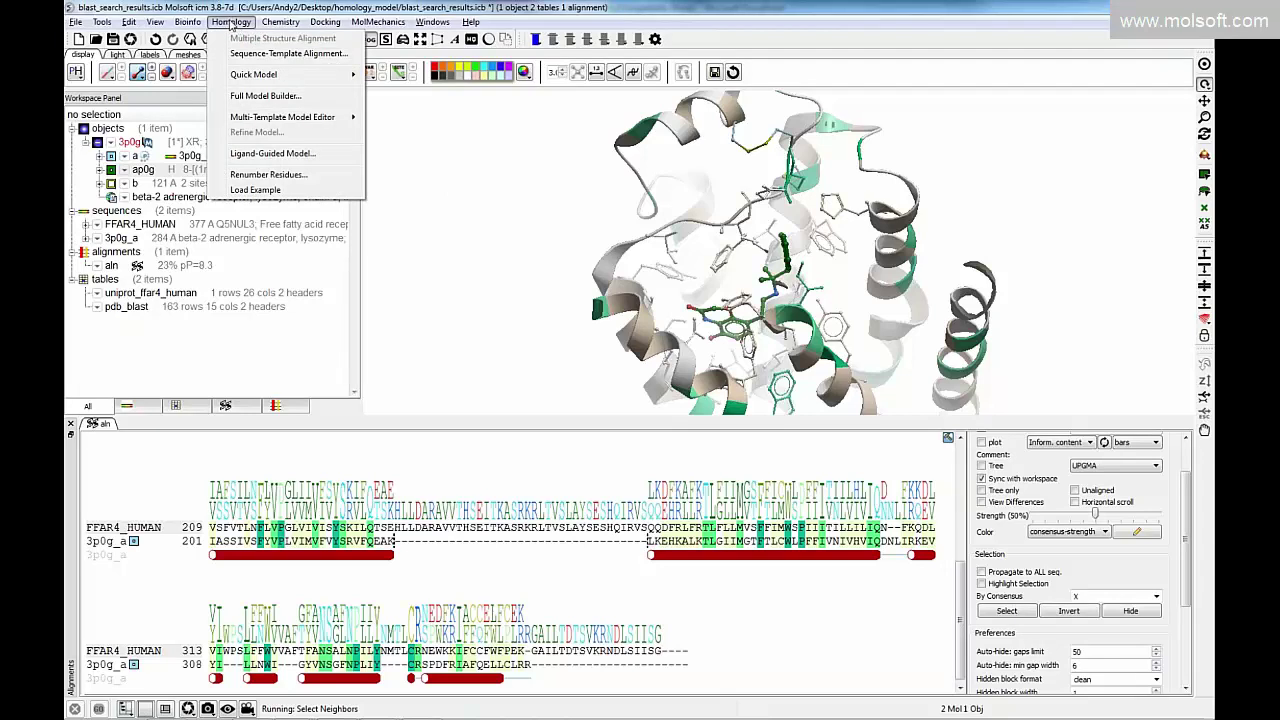
pyautogui.moveTo(250, 75)
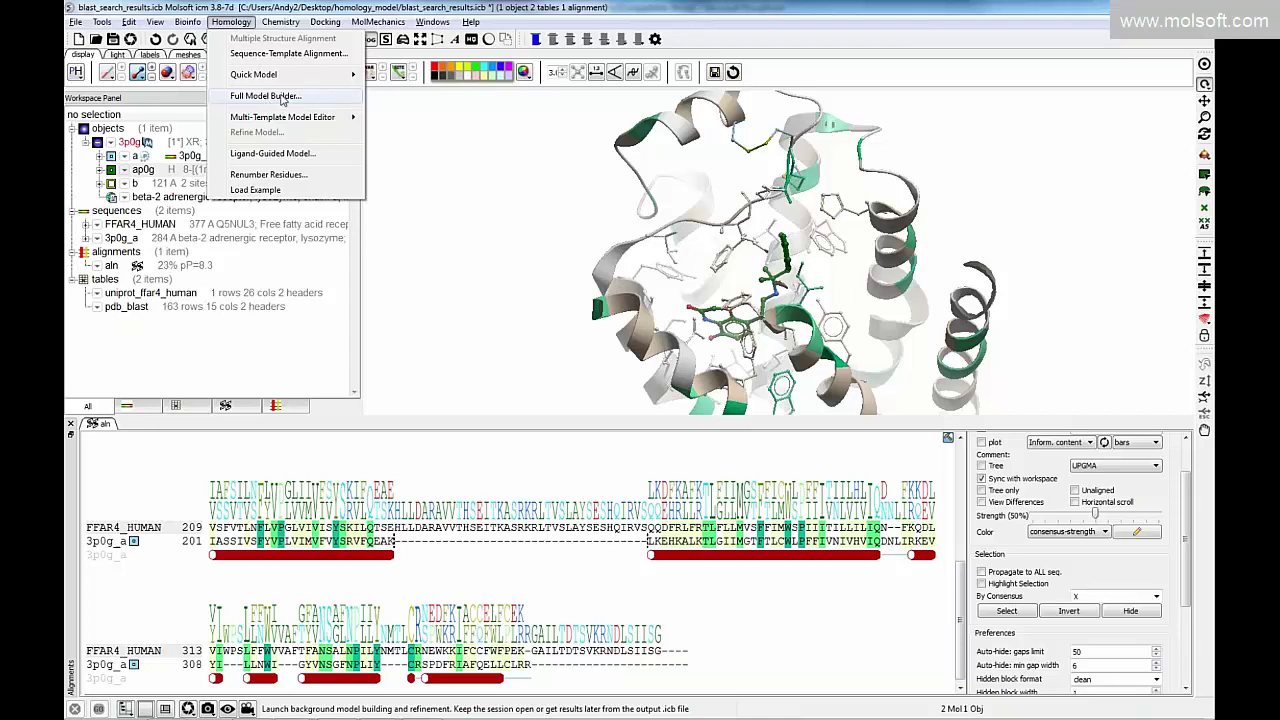
pyautogui.click(283, 97)
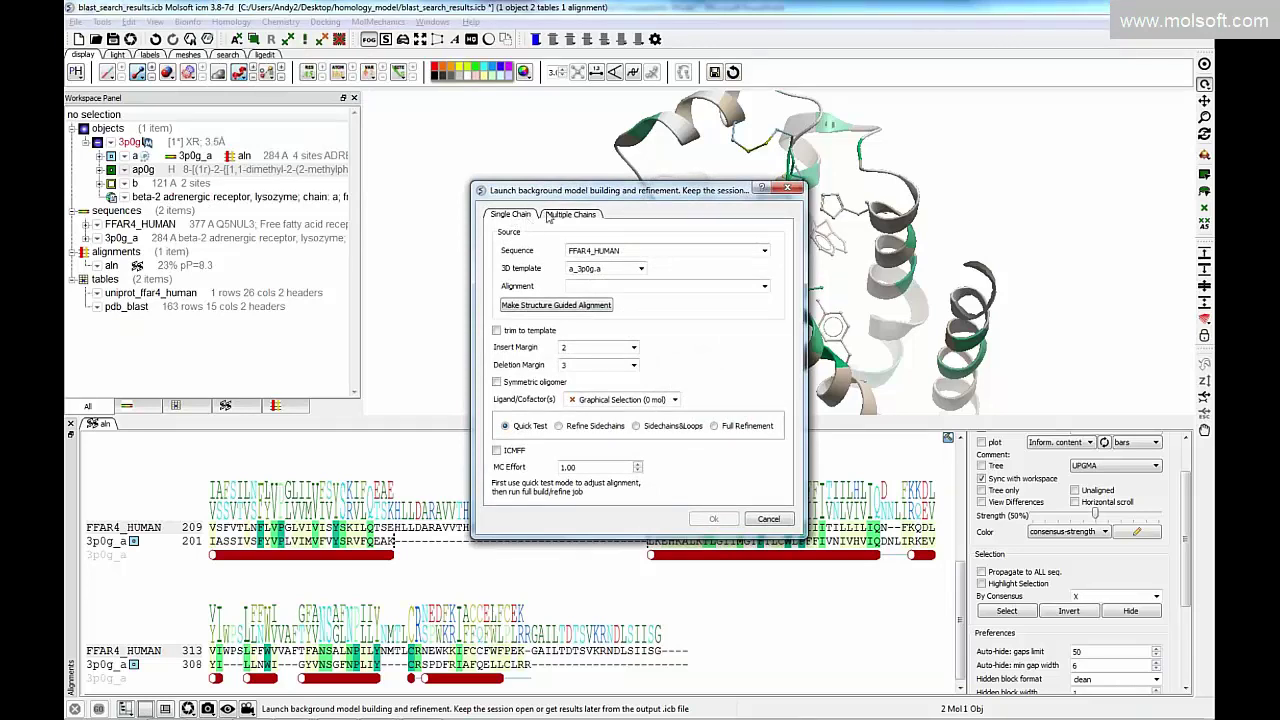
pyautogui.click(562, 216)
pyautogui.click(525, 219)
pyautogui.moveTo(580, 196); pyautogui.dragTo(533, 166)
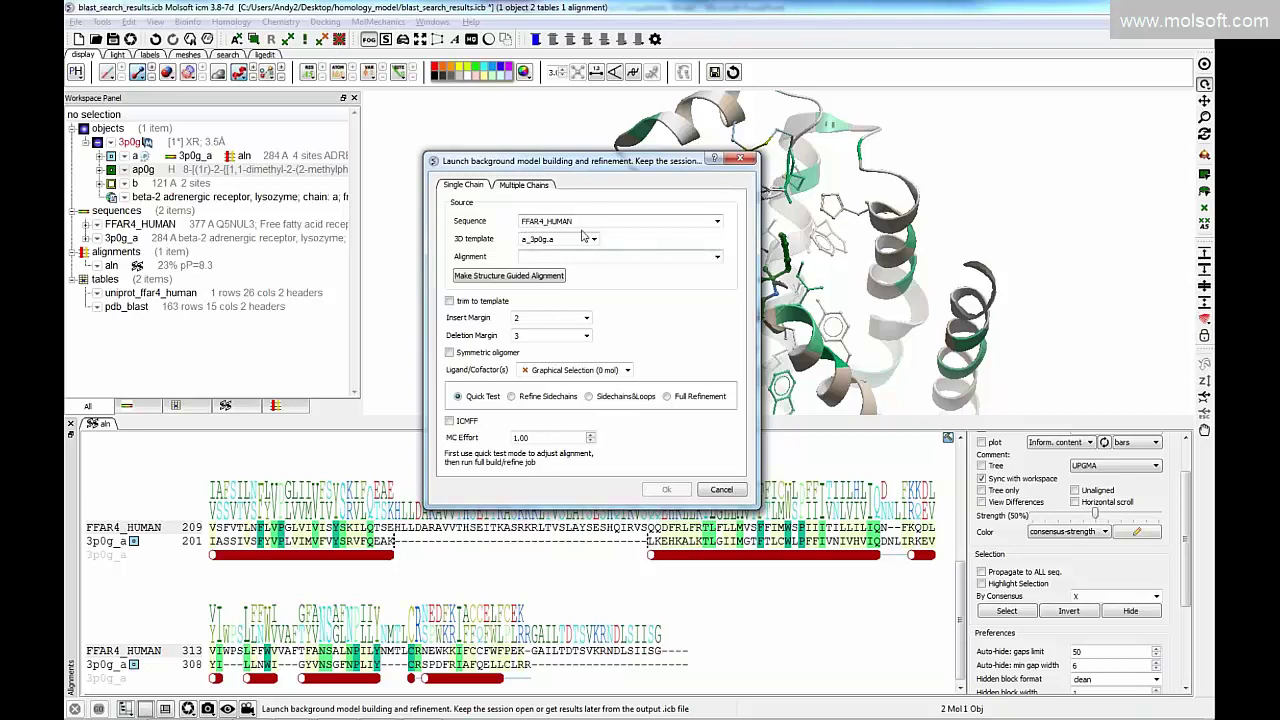
# Set the model source to sequence FFAR4_HUMAN, 3D template a_3p0g.a and alignment aln.
pyautogui.click(684, 220)
pyautogui.click(685, 221)
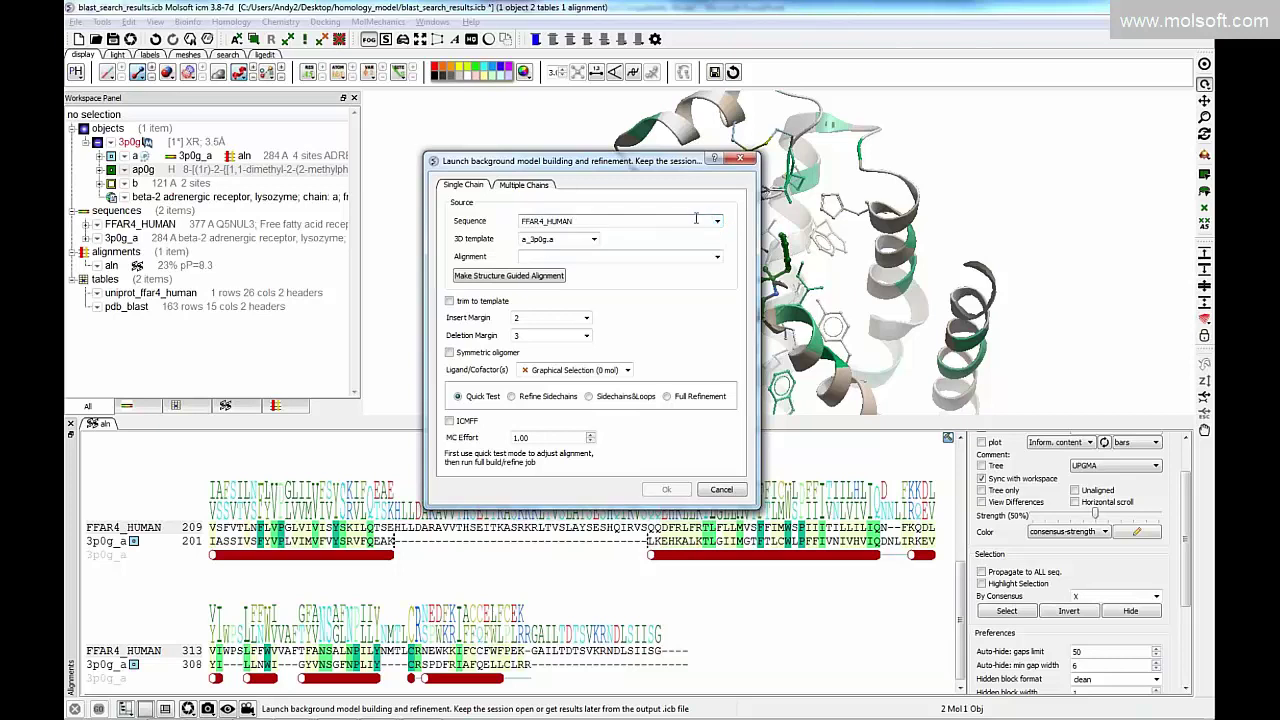
pyautogui.click(716, 221)
pyautogui.click(716, 224)
pyautogui.doubleClick(535, 240)
pyautogui.click(535, 240)
pyautogui.click(715, 259)
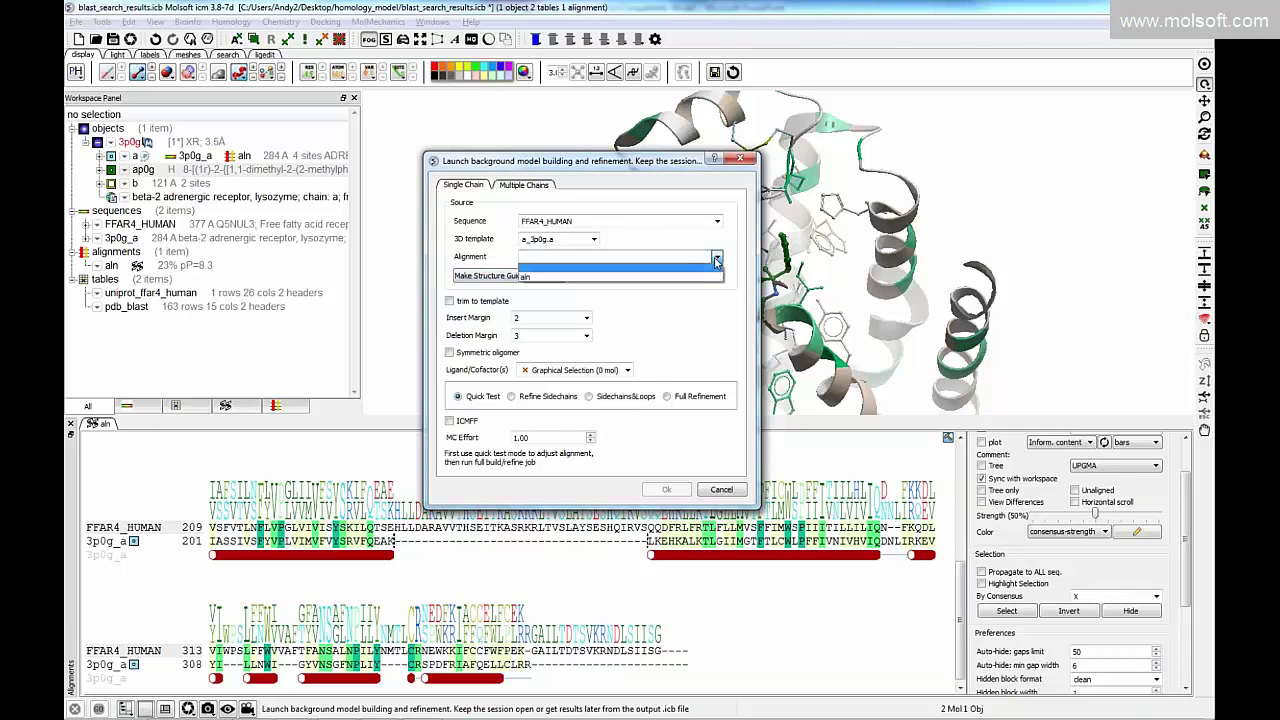
pyautogui.click(600, 274)
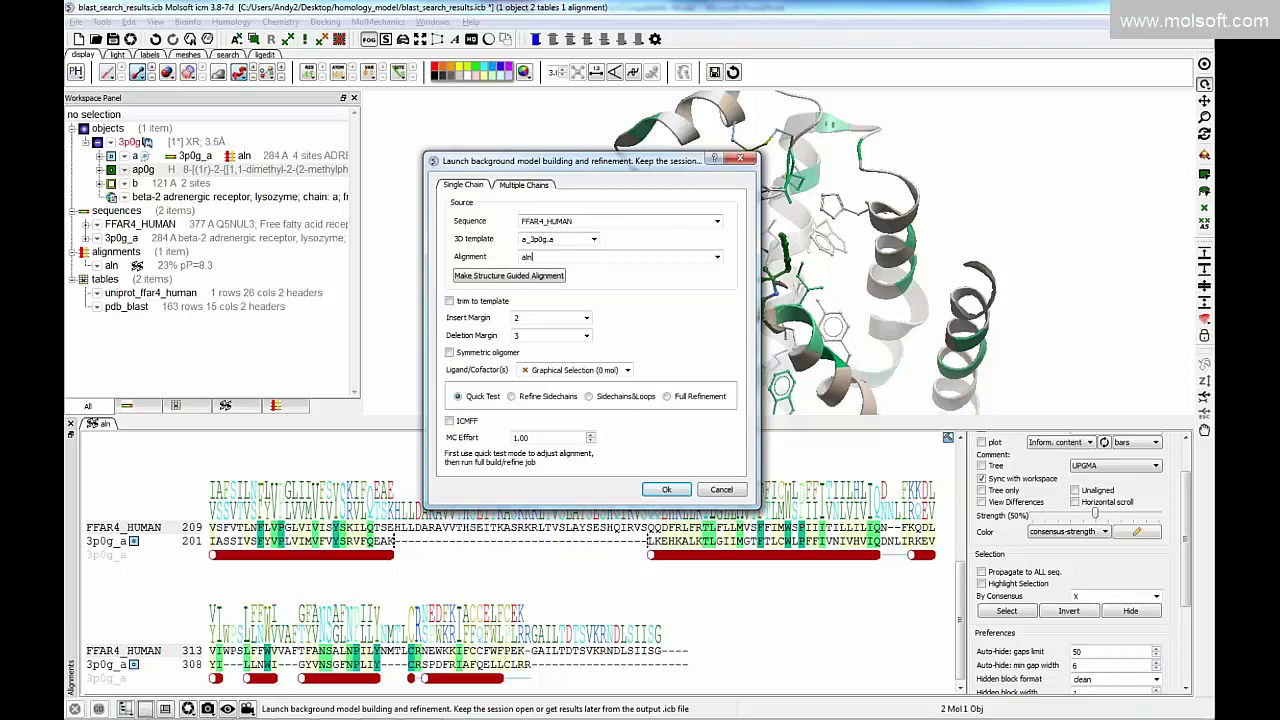
# Check the unaligned C- and N-terminal tails of FFAR4_HUMAN in the alignment and enable trimming the model to the template.
pyautogui.moveTo(531, 651); pyautogui.dragTo(664, 651)
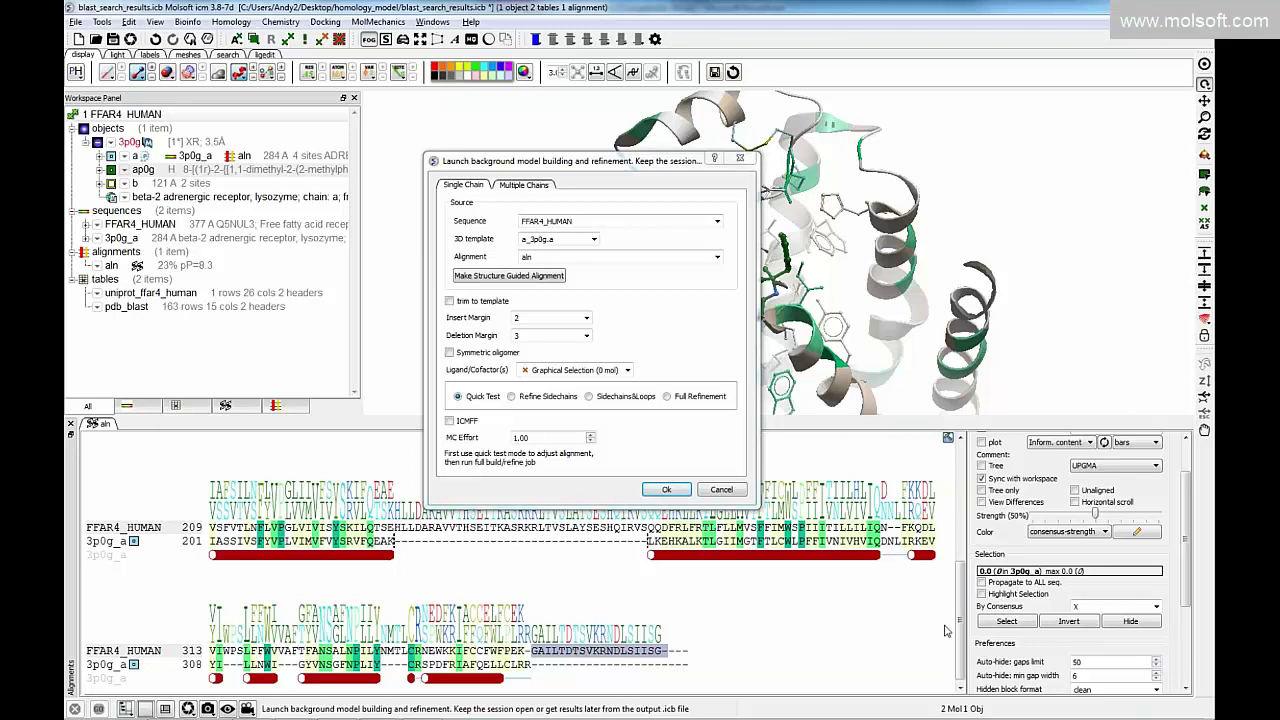
pyautogui.moveTo(961, 612); pyautogui.dragTo(968, 472)
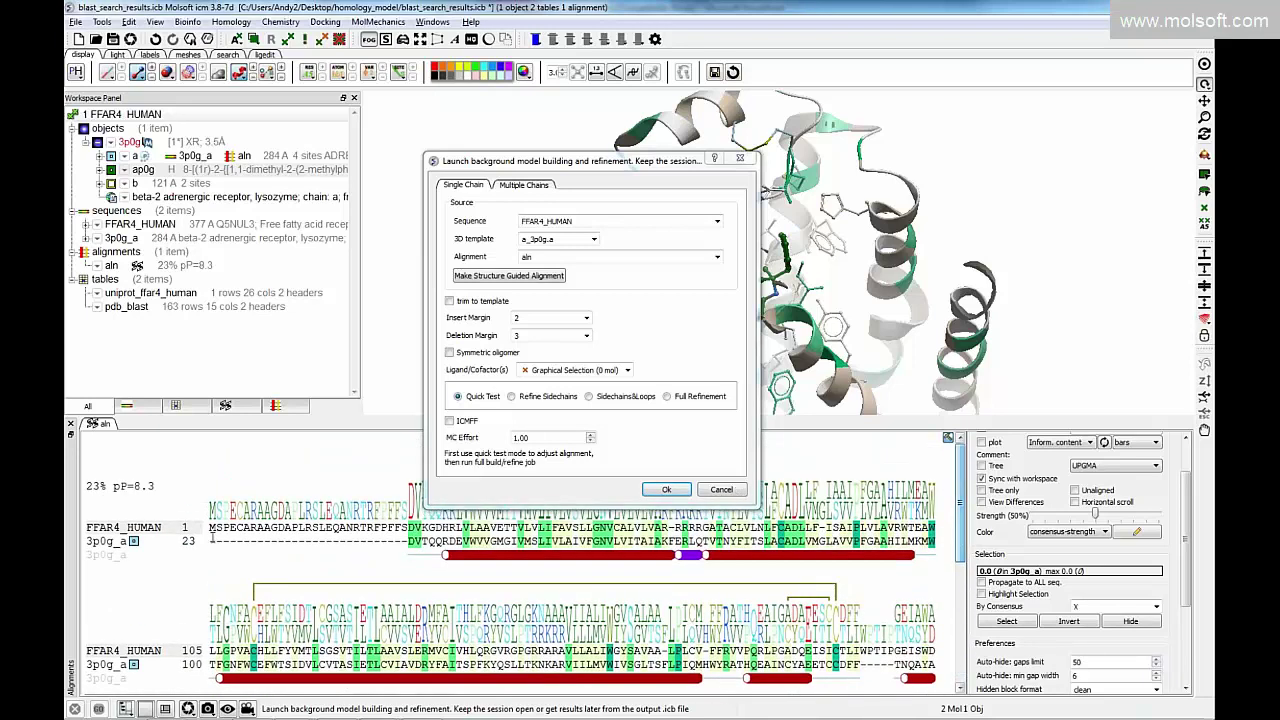
pyautogui.moveTo(210, 527); pyautogui.dragTo(398, 527)
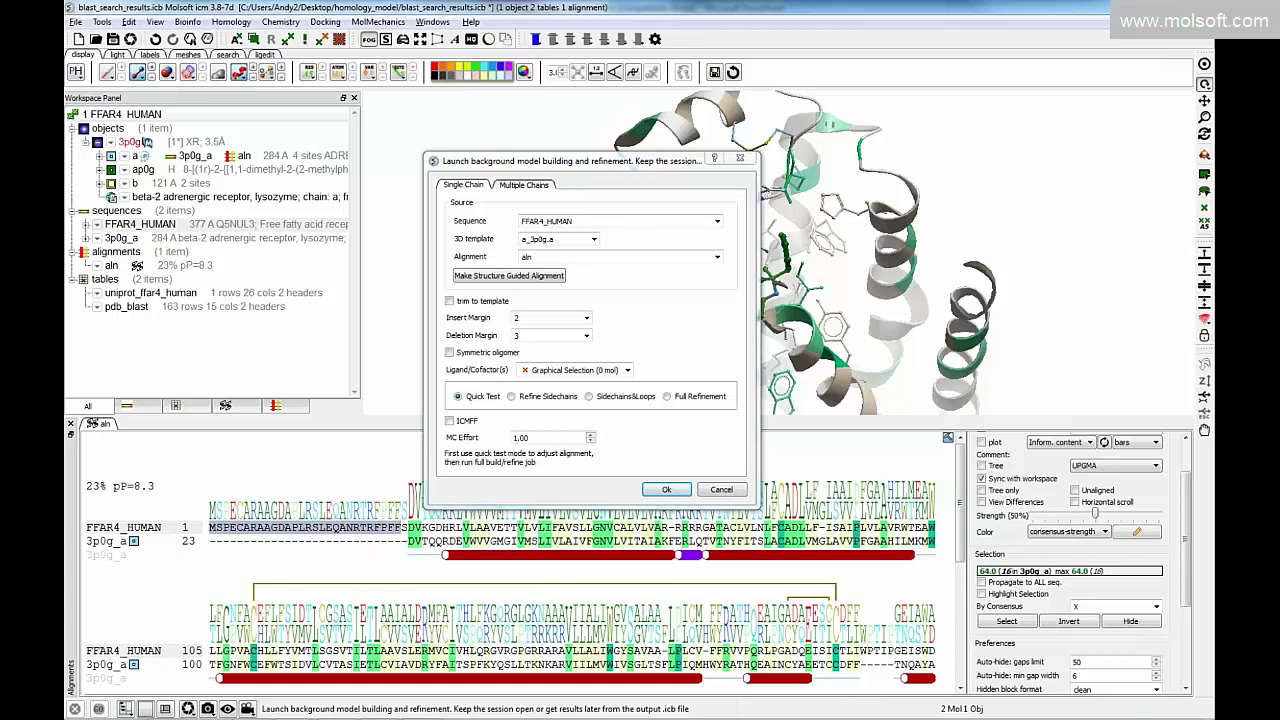
pyautogui.click(312, 536)
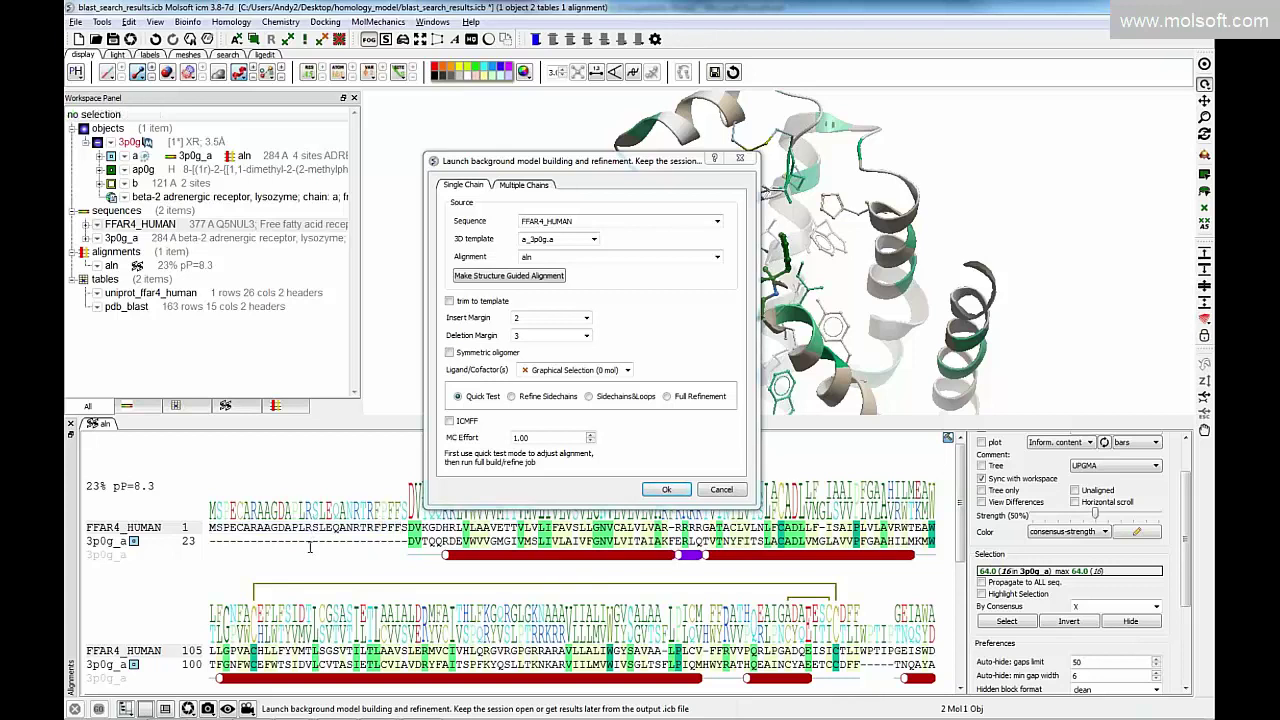
pyautogui.click(450, 301)
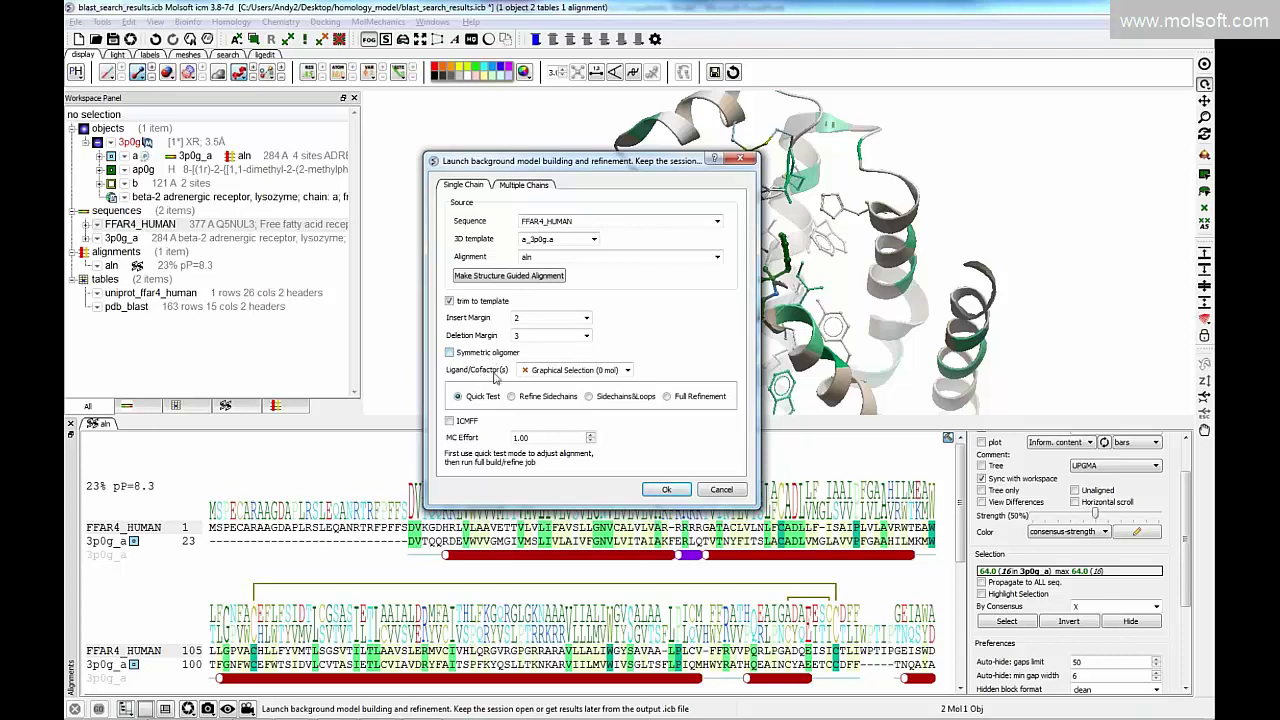
# Select the template ligand ap0g and assign it as the model's ligand through the graphical selection.
pyautogui.moveTo(548, 162); pyautogui.dragTo(353, 257)
pyautogui.moveTo(760, 300)
pyautogui.mouseDown()
pyautogui.moveTo(712, 307)
pyautogui.moveTo(738, 300)
pyautogui.mouseUp()
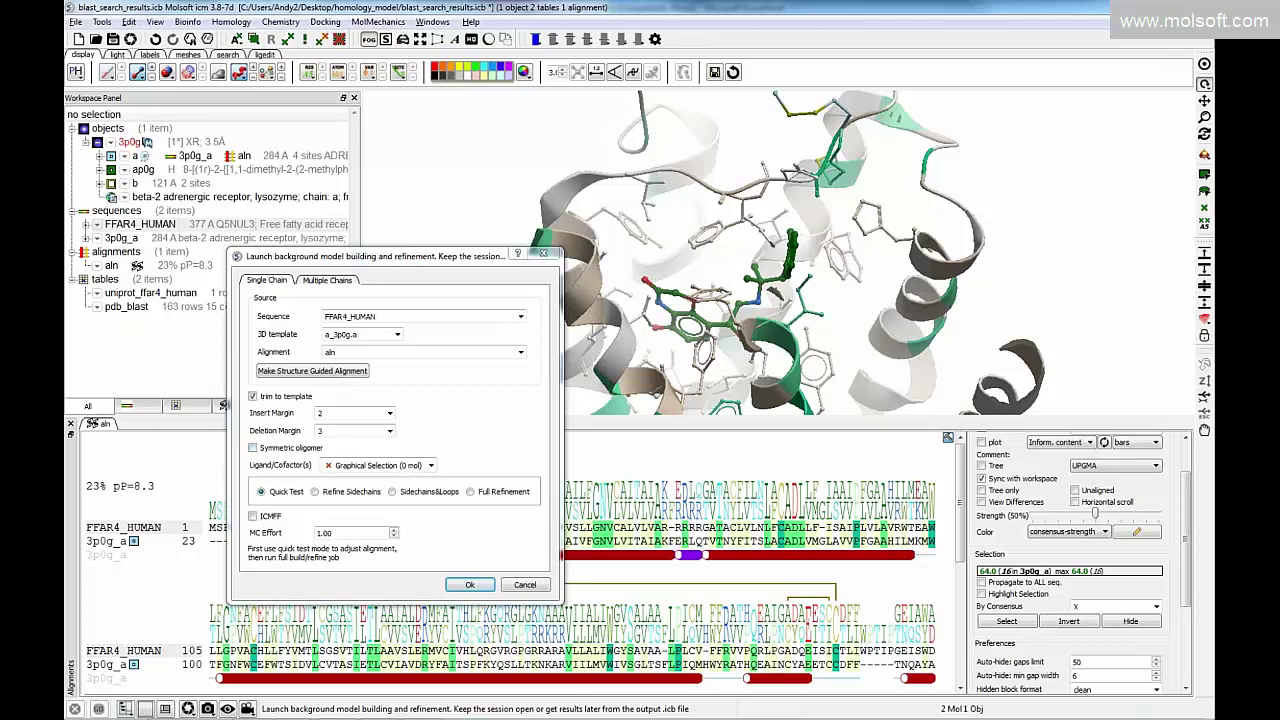
pyautogui.click(166, 172)
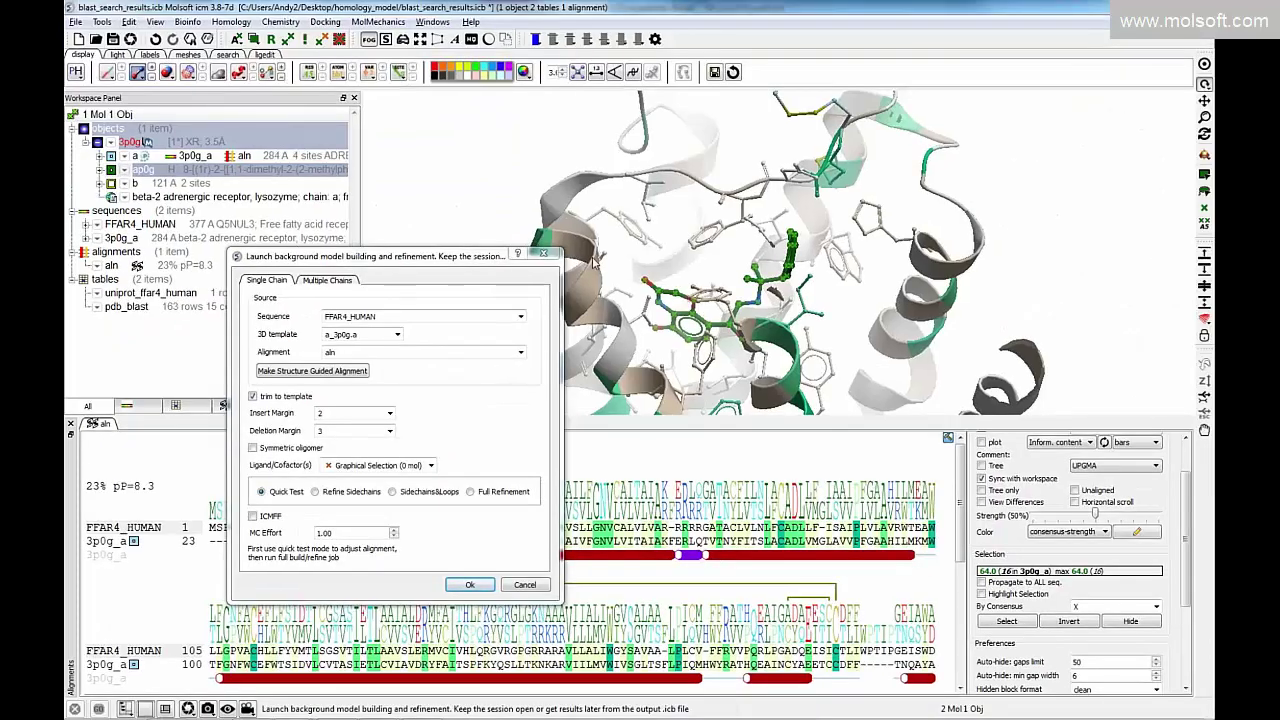
pyautogui.scroll(3, 717, 245)
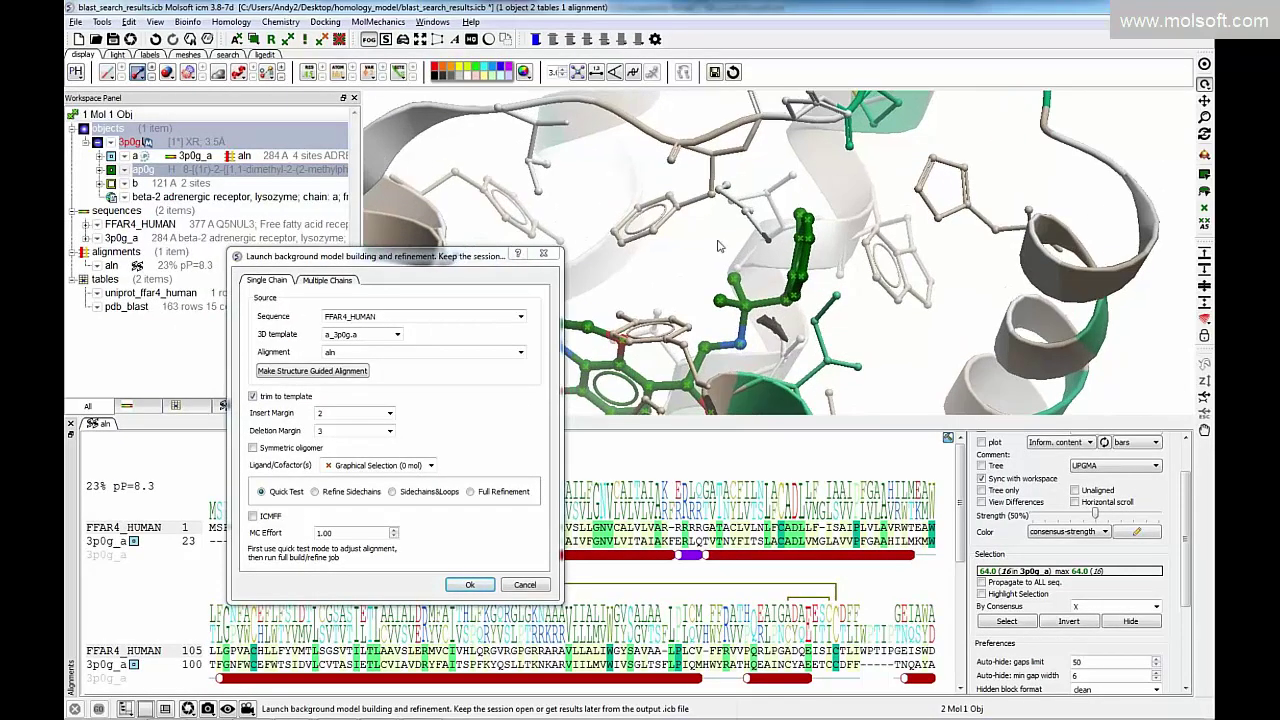
pyautogui.moveTo(720, 262); pyautogui.dragTo(689, 257)
pyautogui.click(455, 40)
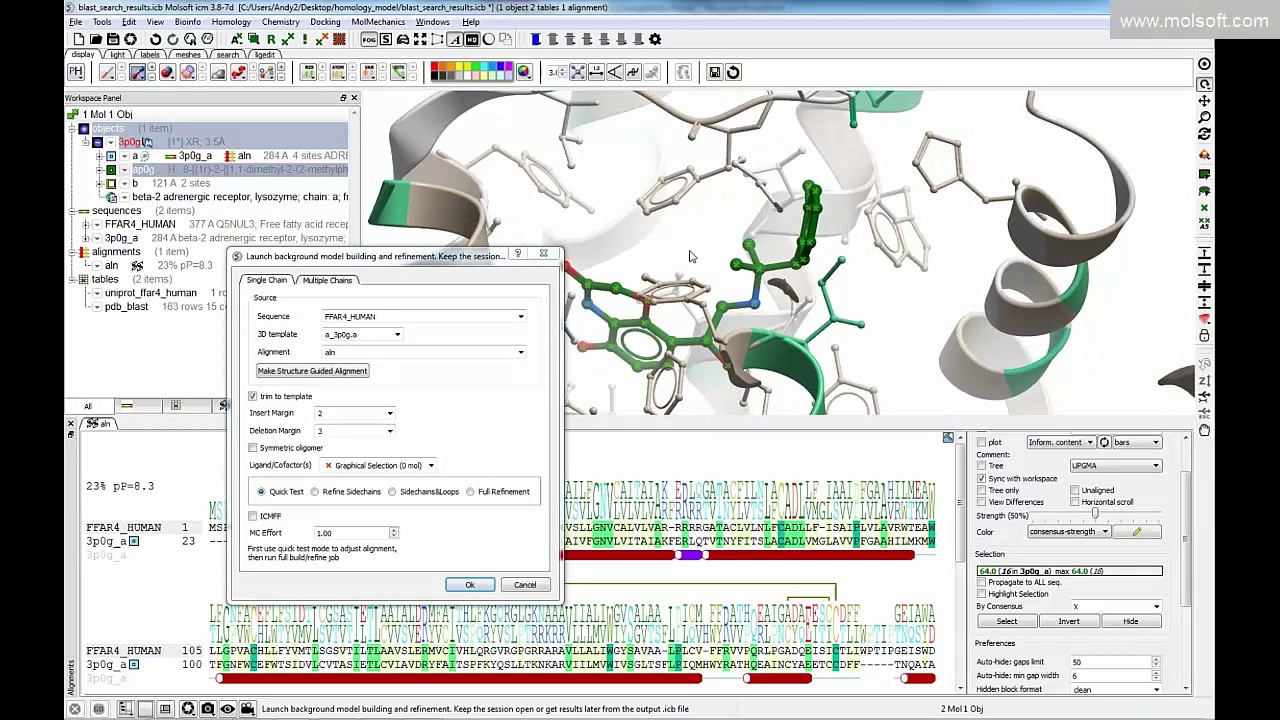
pyautogui.click(431, 466)
pyautogui.click(432, 475)
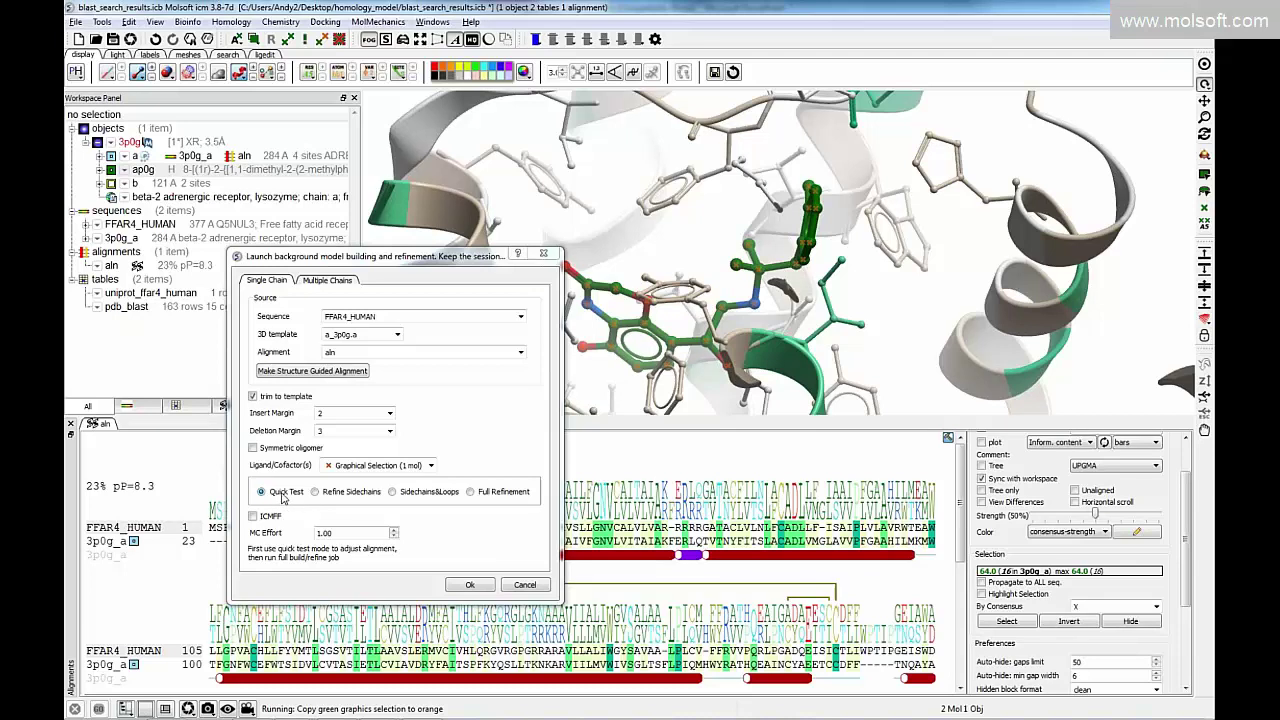
# Try the Refine Sidechains, Sidechains&Loops and Full Refinement modes for the model building job.
pyautogui.click(317, 493)
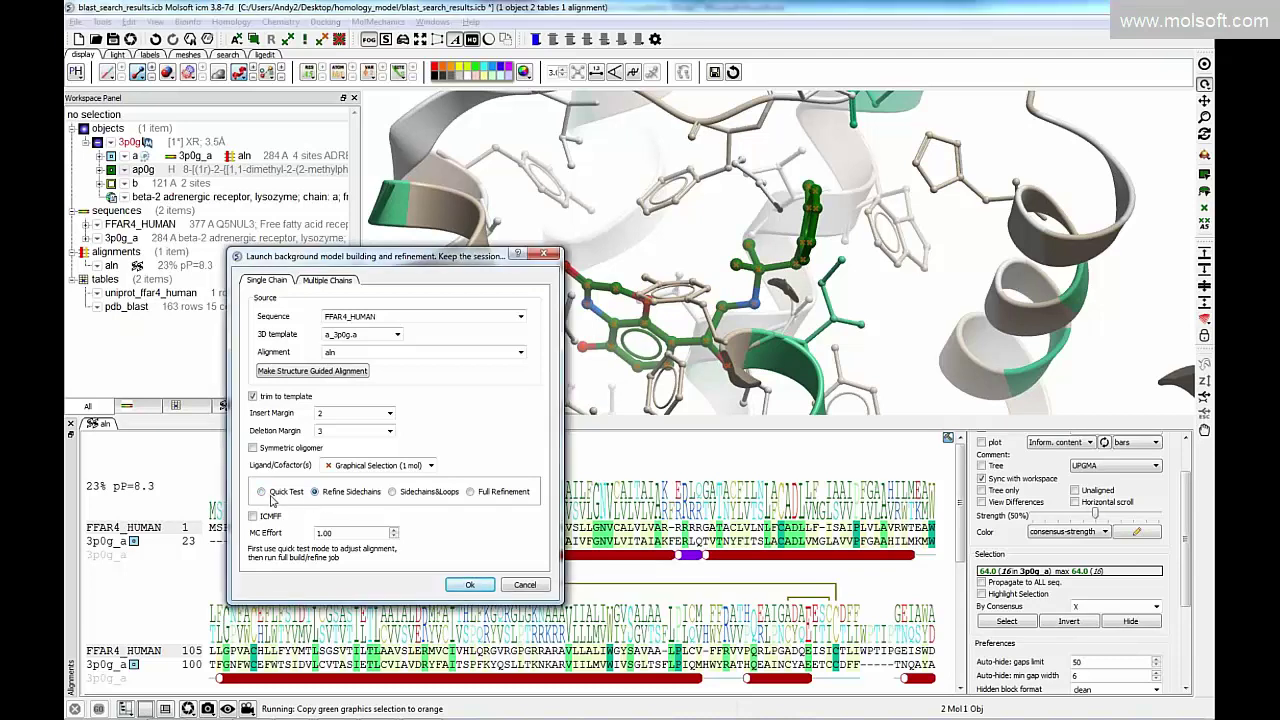
pyautogui.click(264, 493)
pyautogui.click(236, 22)
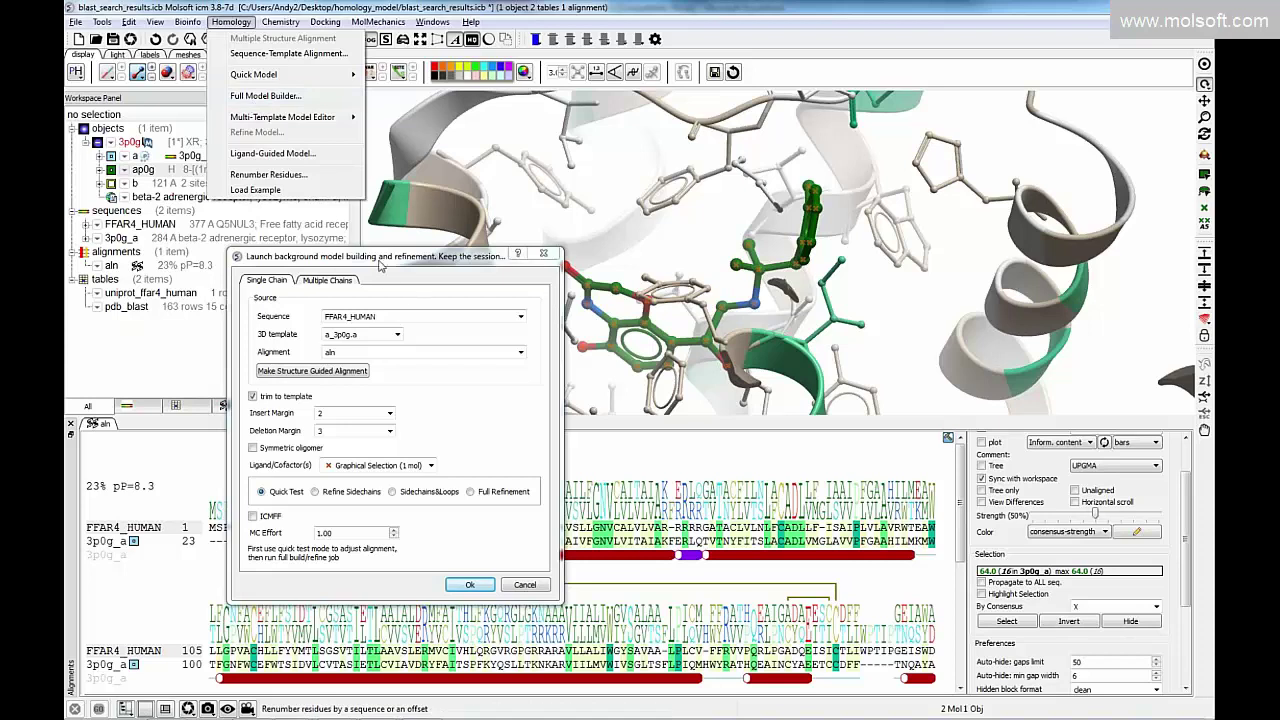
pyautogui.click(407, 373)
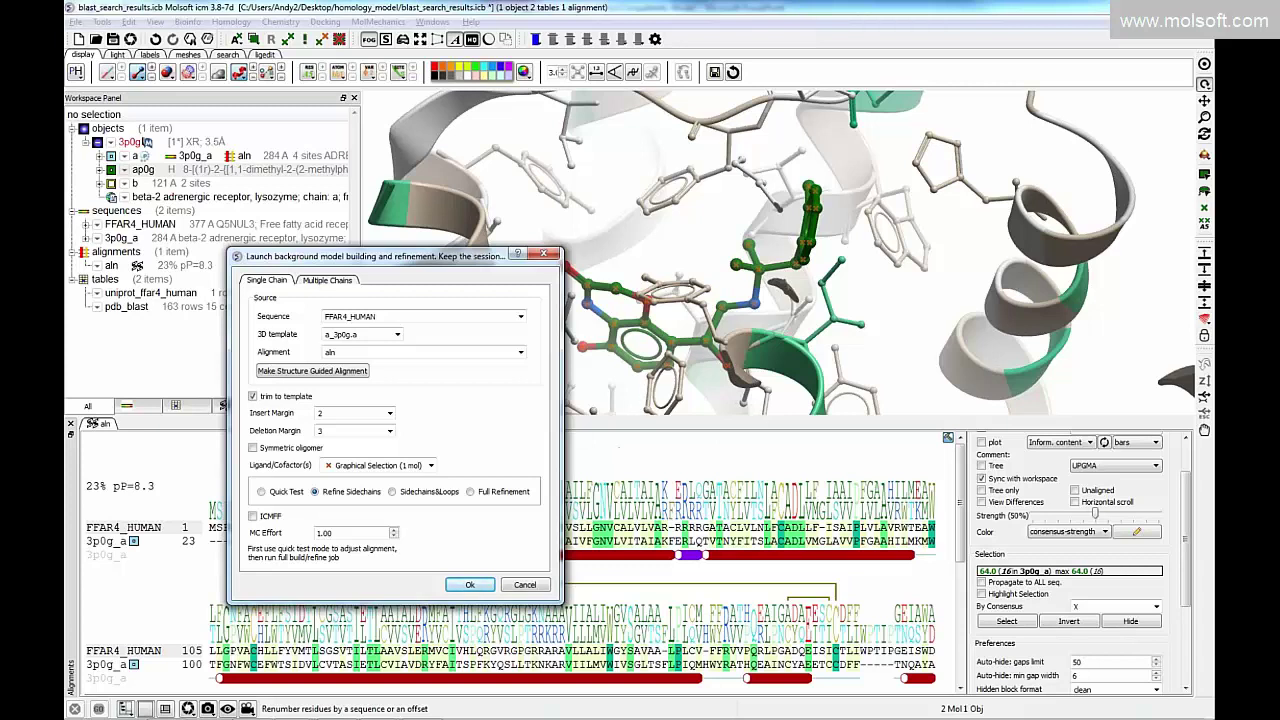
pyautogui.click(393, 496)
pyautogui.click(471, 494)
# Set the modelling mode to Quick Test and launch the background model building.
pyautogui.doubleClick(337, 533)
pyautogui.click(340, 532)
pyautogui.moveTo(342, 532); pyautogui.dragTo(316, 535)
pyautogui.click(294, 494)
pyautogui.click(470, 586)
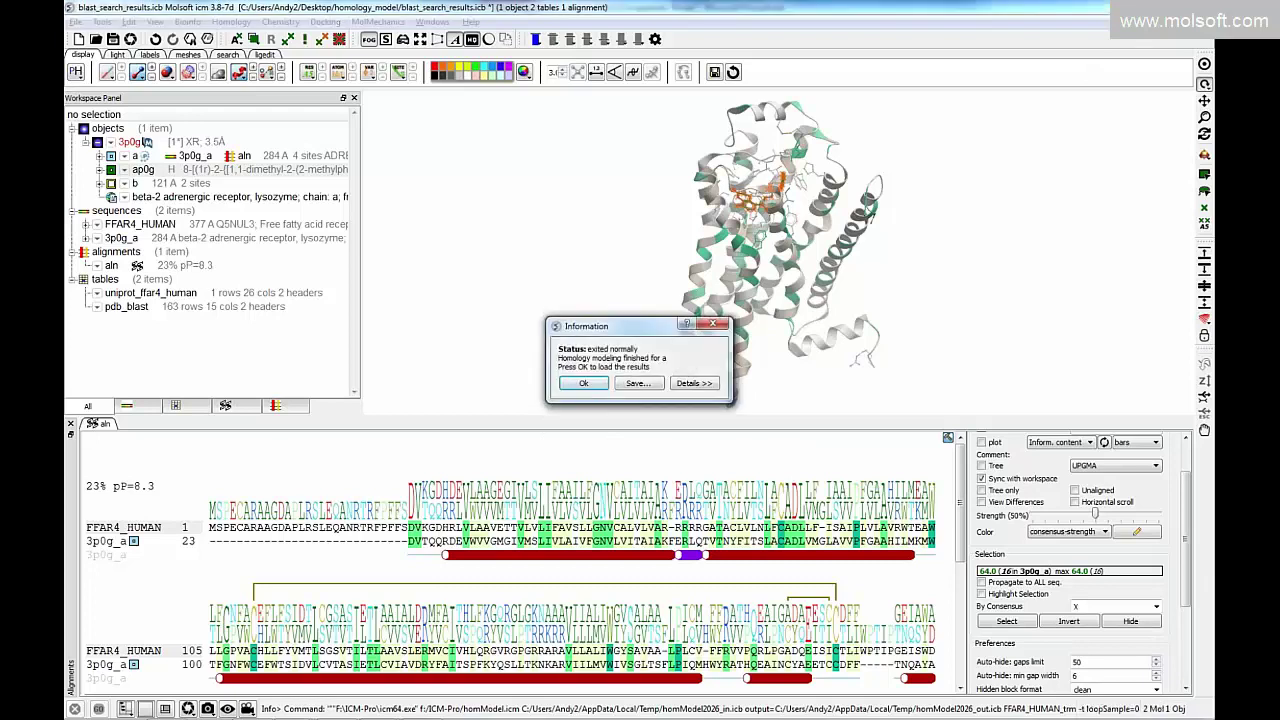
# Load the homology modelling results, overwriting the existing 3p0g object, and try to display chain a of model_FFAR4_HUMAN_trm.
pyautogui.click(586, 385)
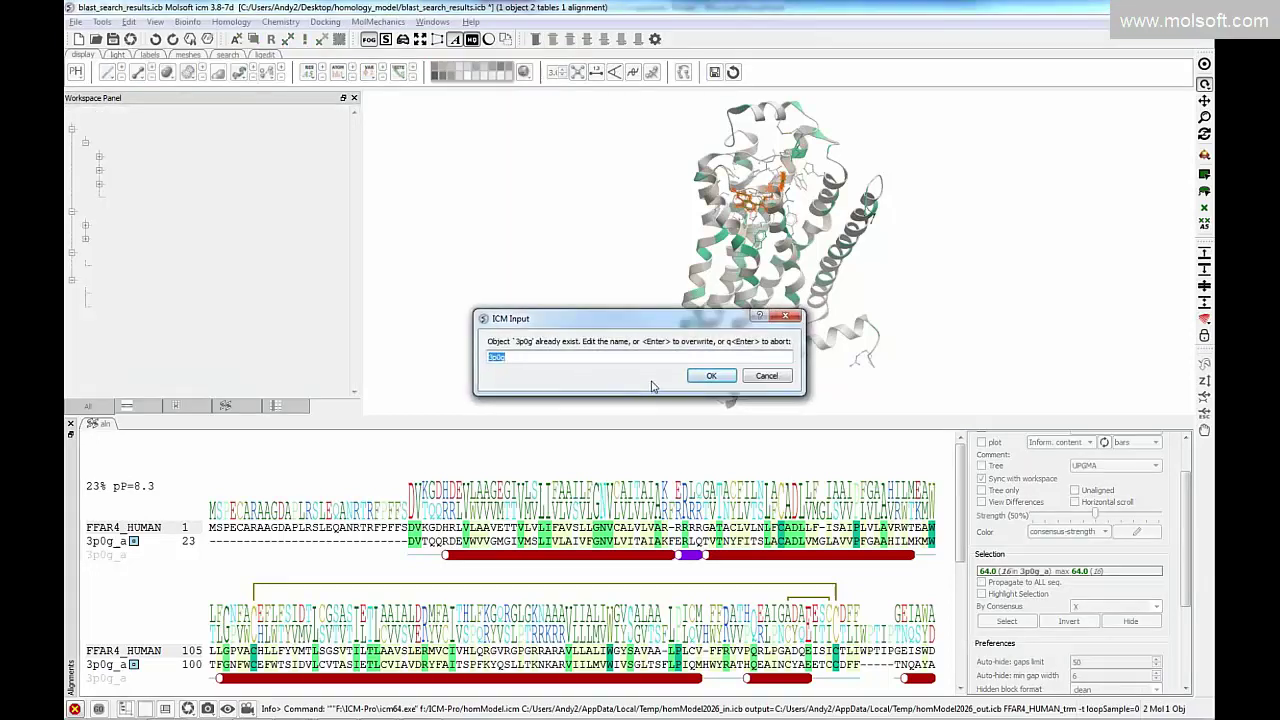
pyautogui.click(709, 376)
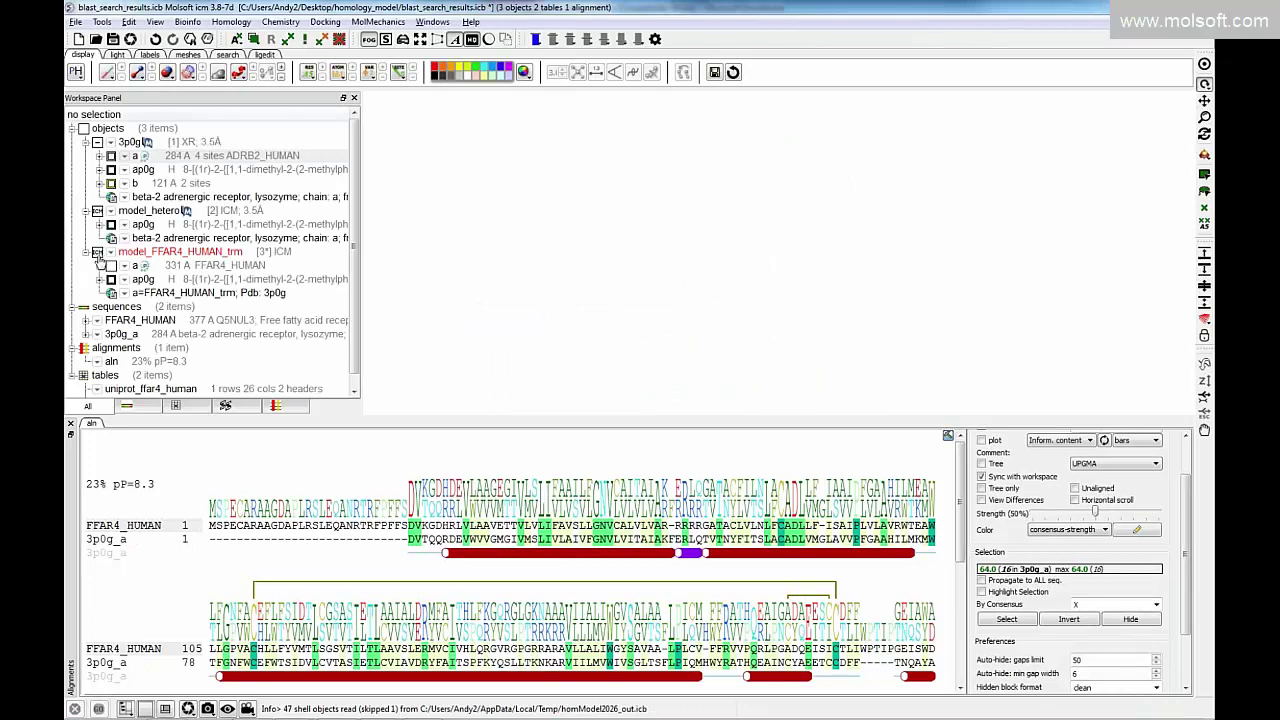
pyautogui.click(97, 252)
pyautogui.click(97, 252)
pyautogui.click(111, 267)
pyautogui.click(111, 267)
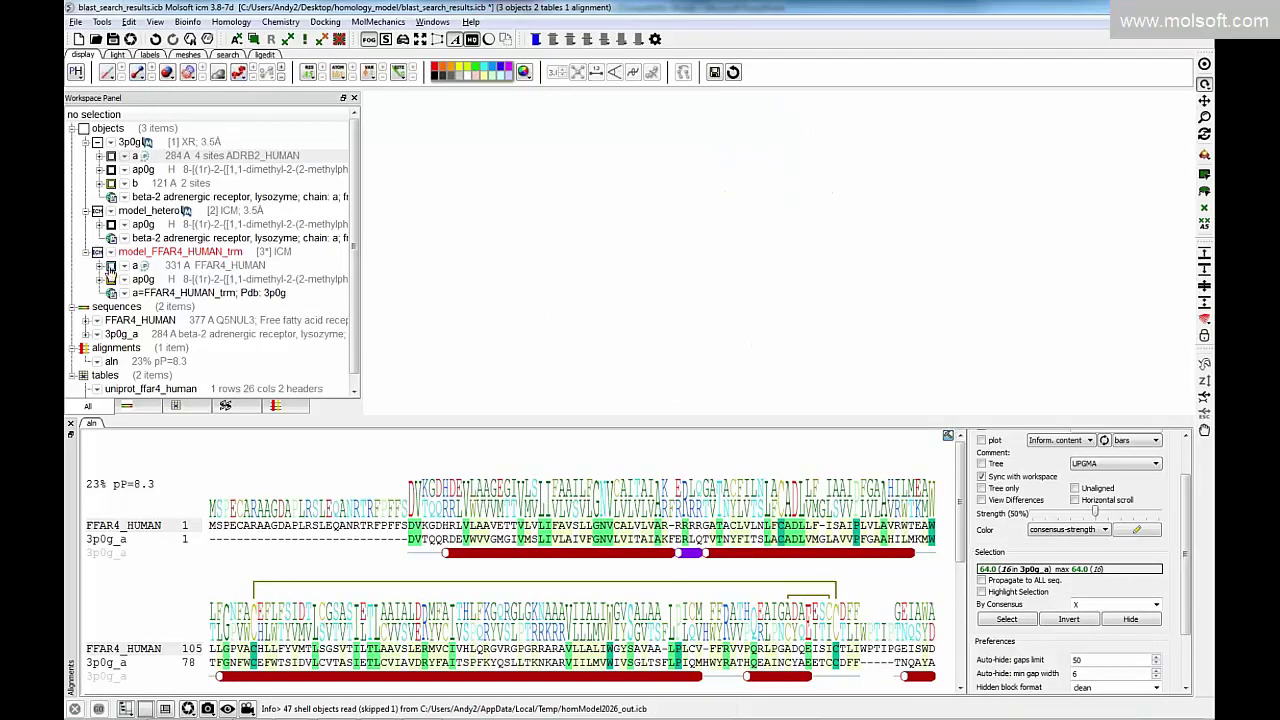
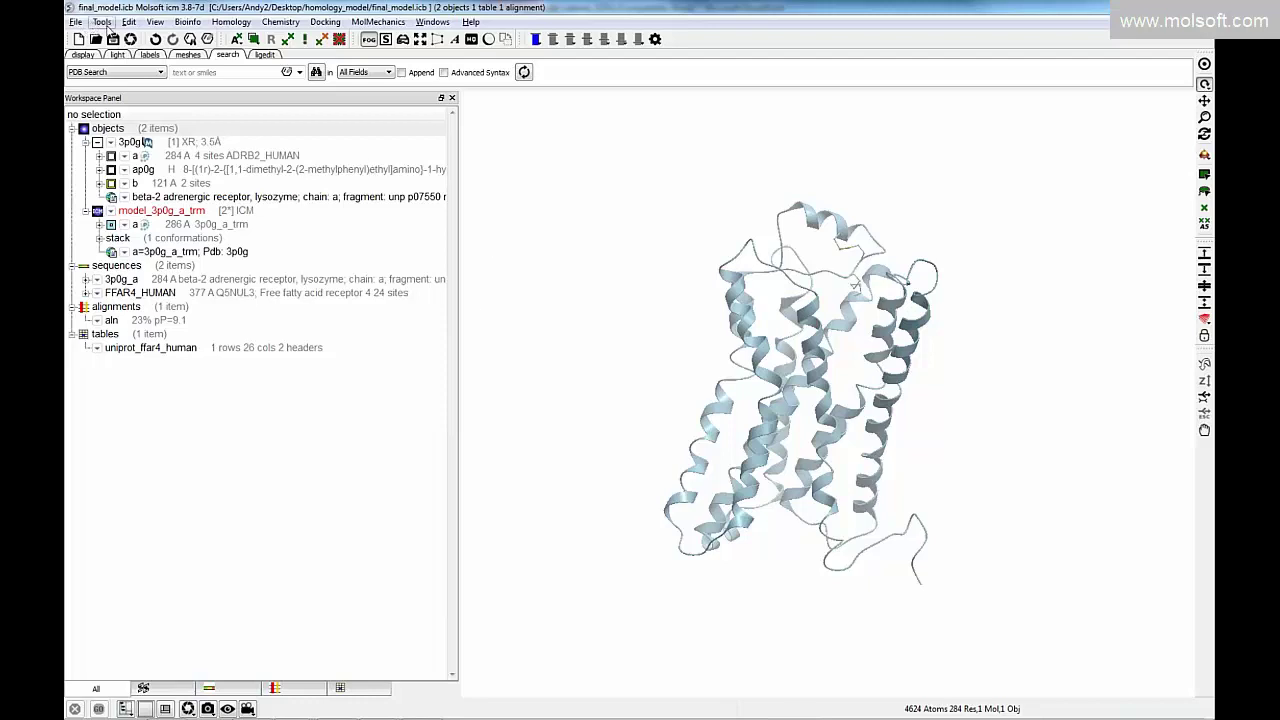
pyautogui.click(101, 24)
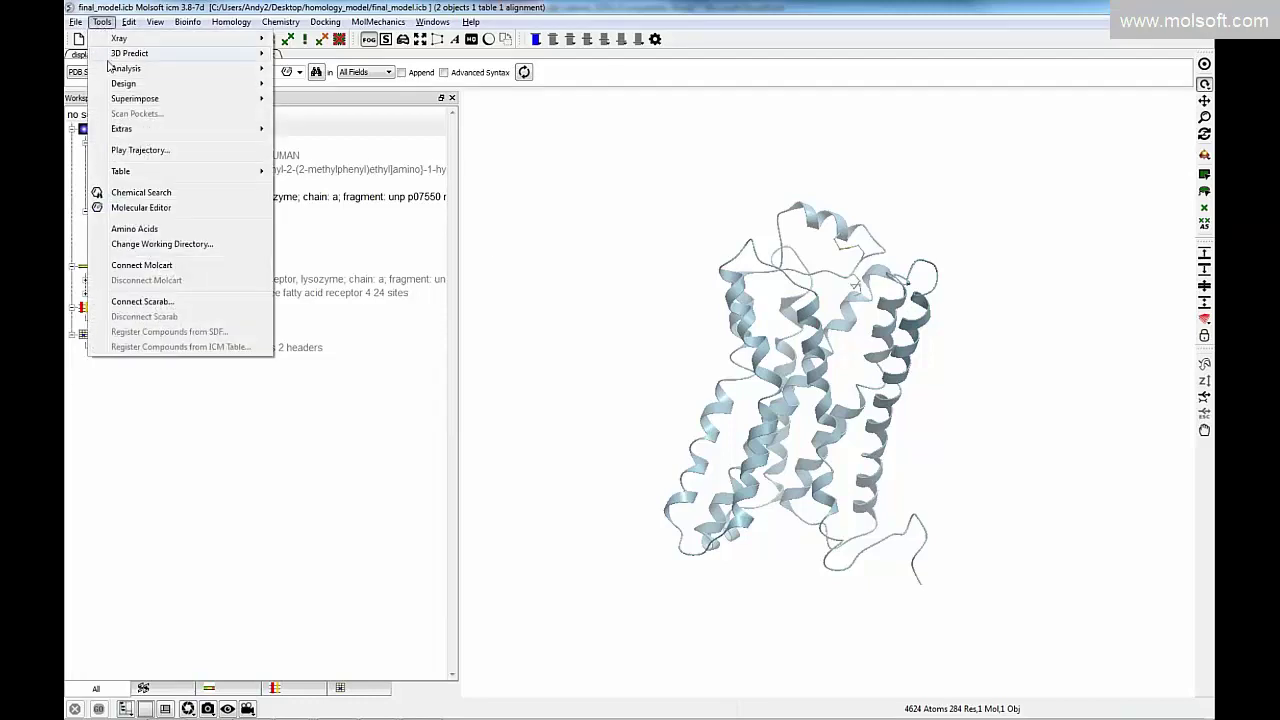
pyautogui.moveTo(114, 72)
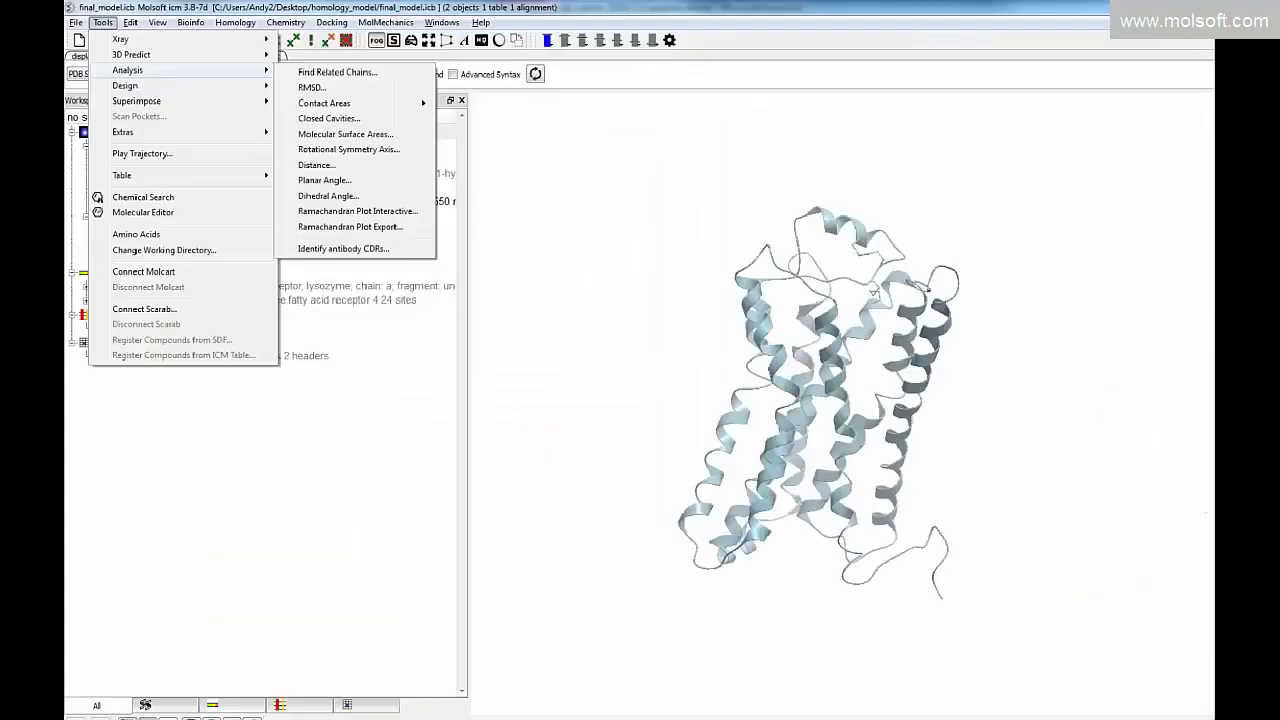
pyautogui.press('Escape')
pyautogui.press('Escape')
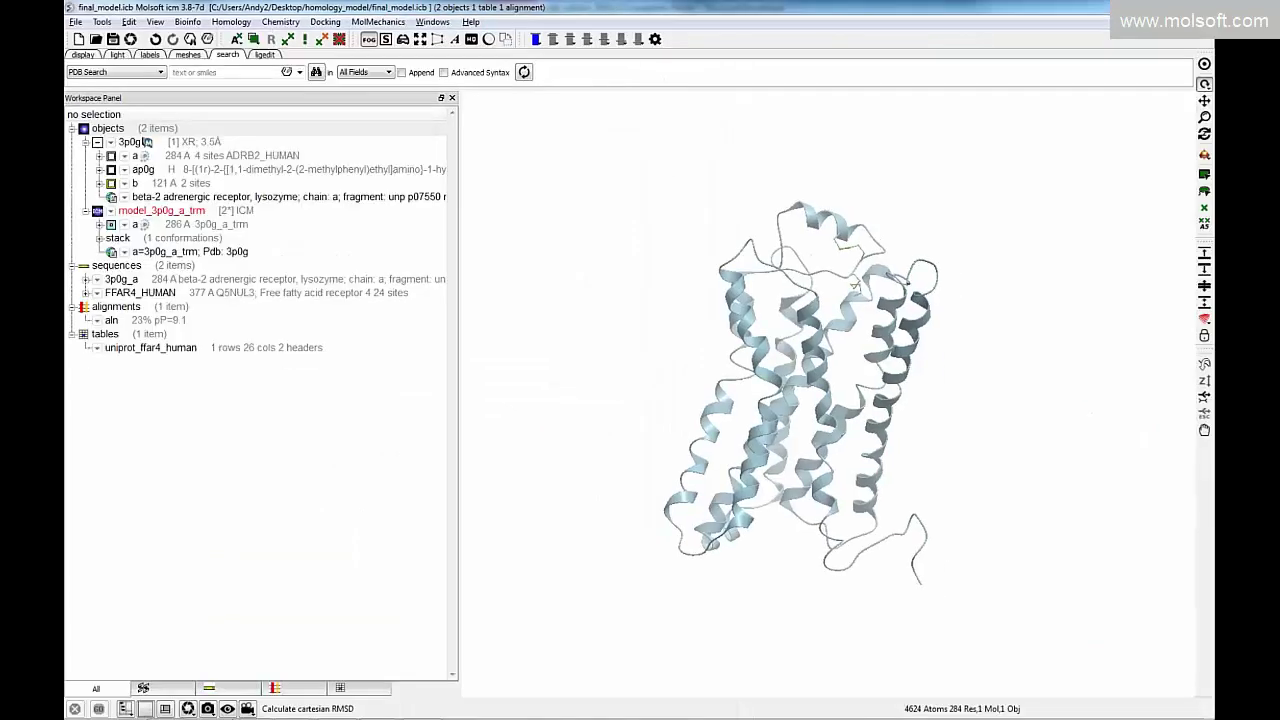
# Run Protein Health on the displayed model with coloring by energy and a trim energy of 7.00.
pyautogui.click(102, 21)
pyautogui.moveTo(108, 54)
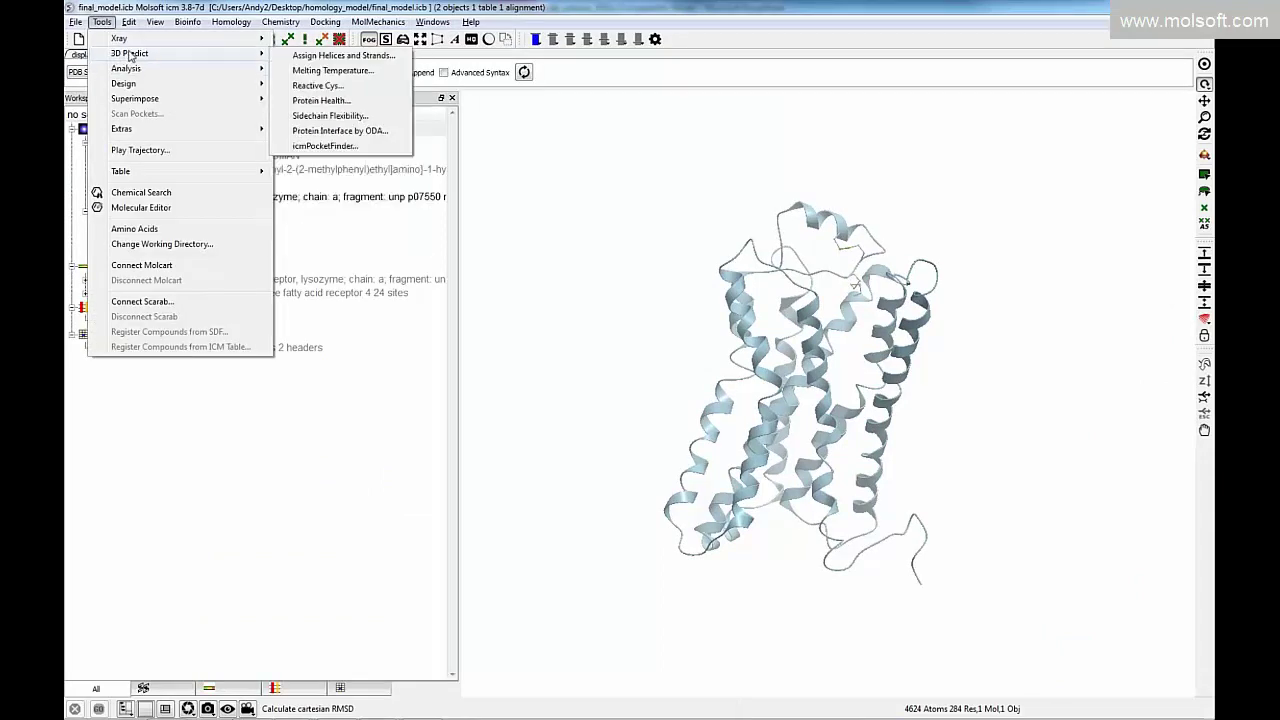
pyautogui.click(320, 101)
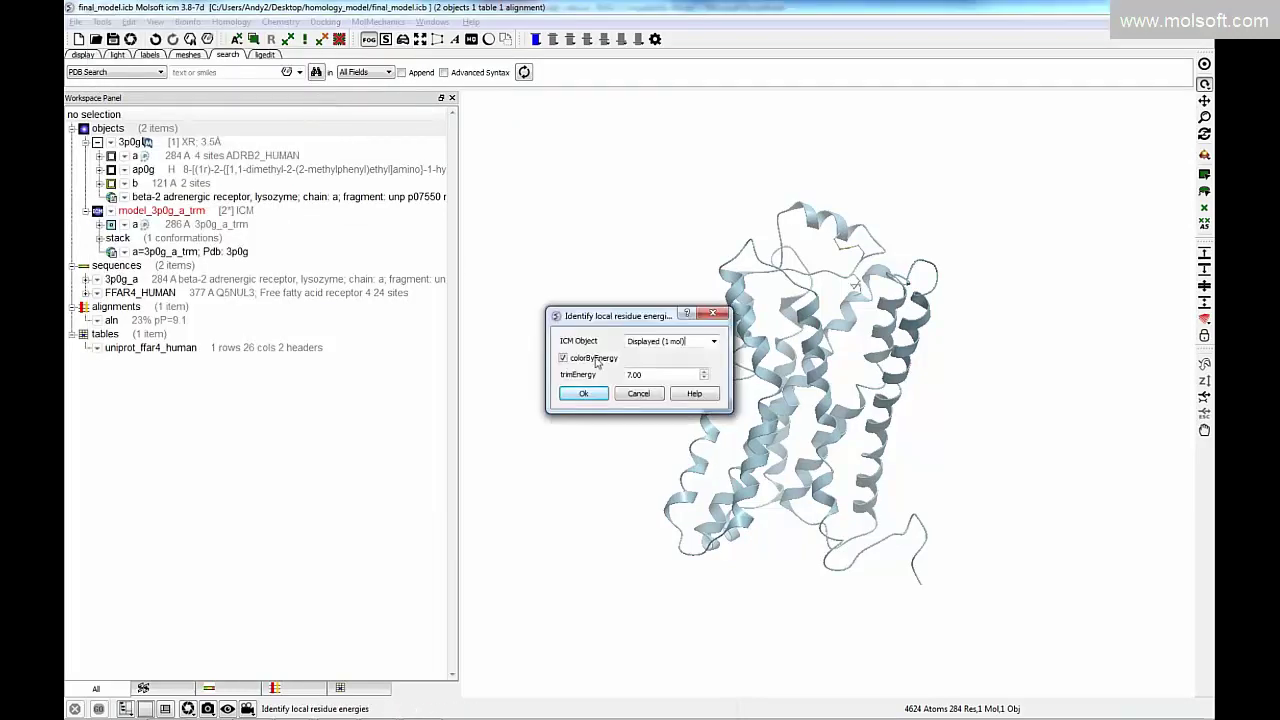
pyautogui.moveTo(631, 322); pyautogui.dragTo(488, 276)
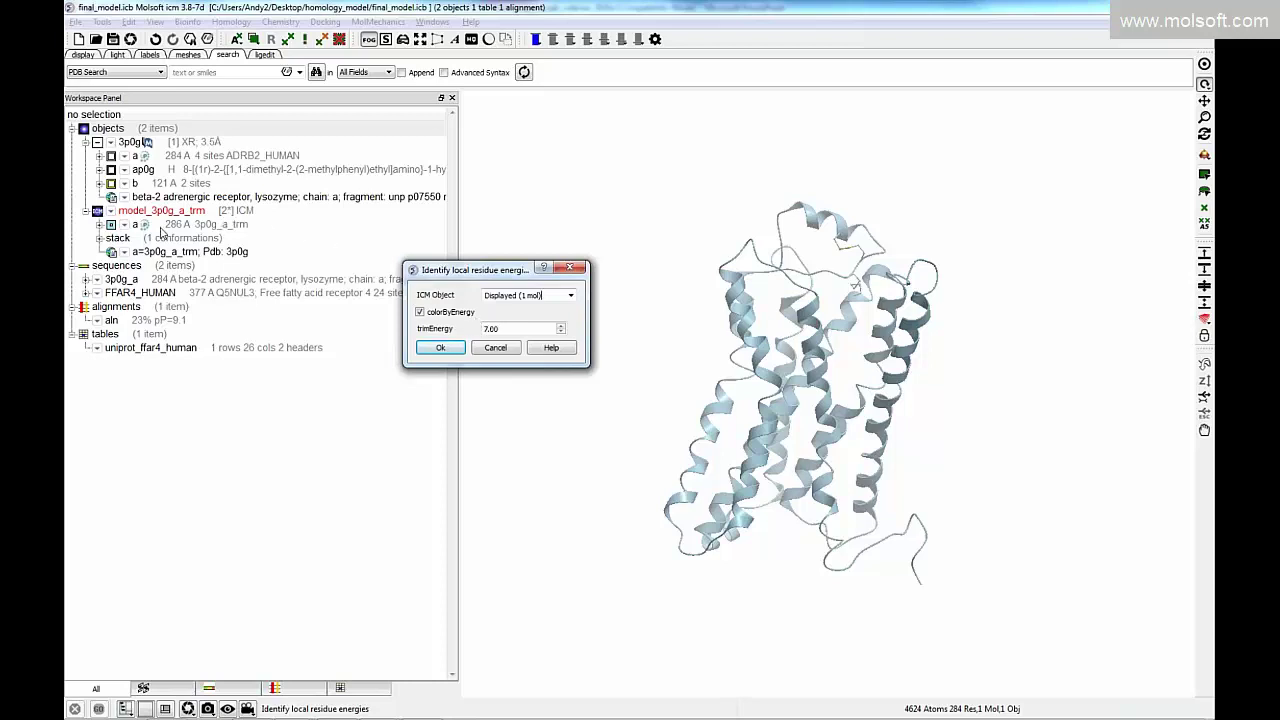
pyautogui.click(570, 295)
pyautogui.click(550, 315)
pyautogui.click(441, 348)
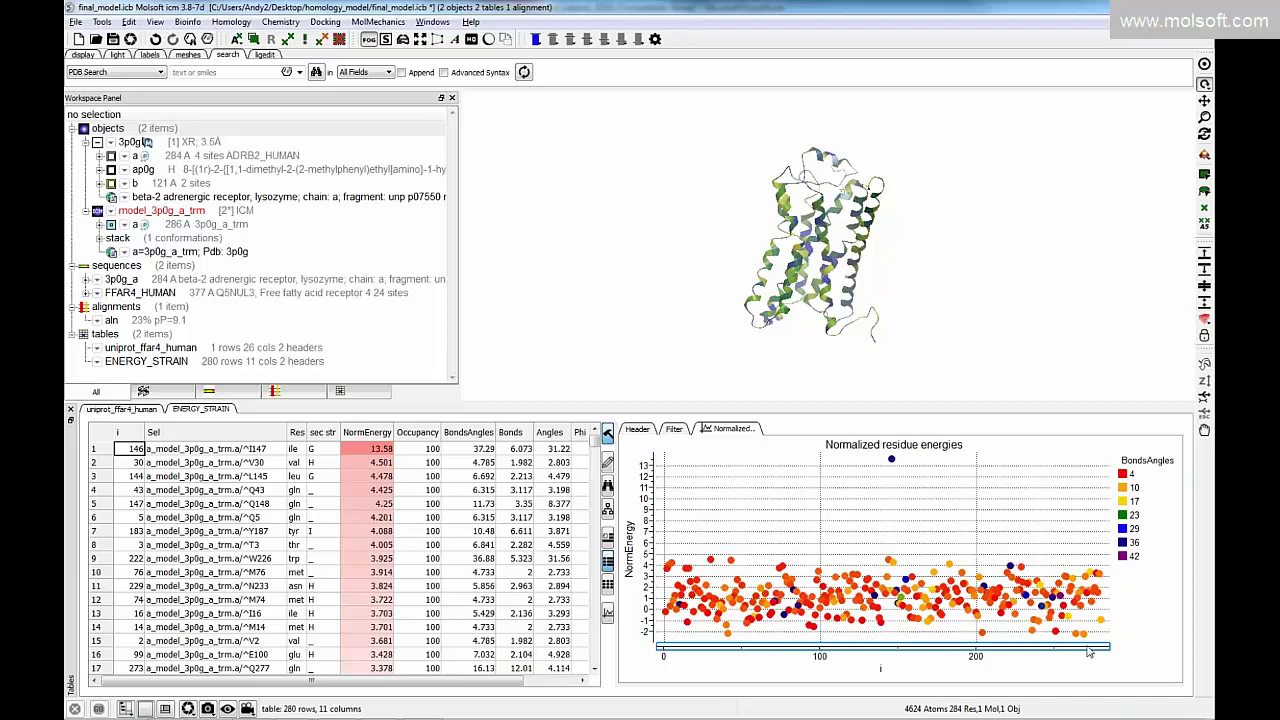
# Examine the model and the ENERGY_STRAIN table, and select the highest-energy outlier in the normalized residue energies plot.
pyautogui.scroll(5, 486, 285)
pyautogui.scroll(-6, 397, 607)
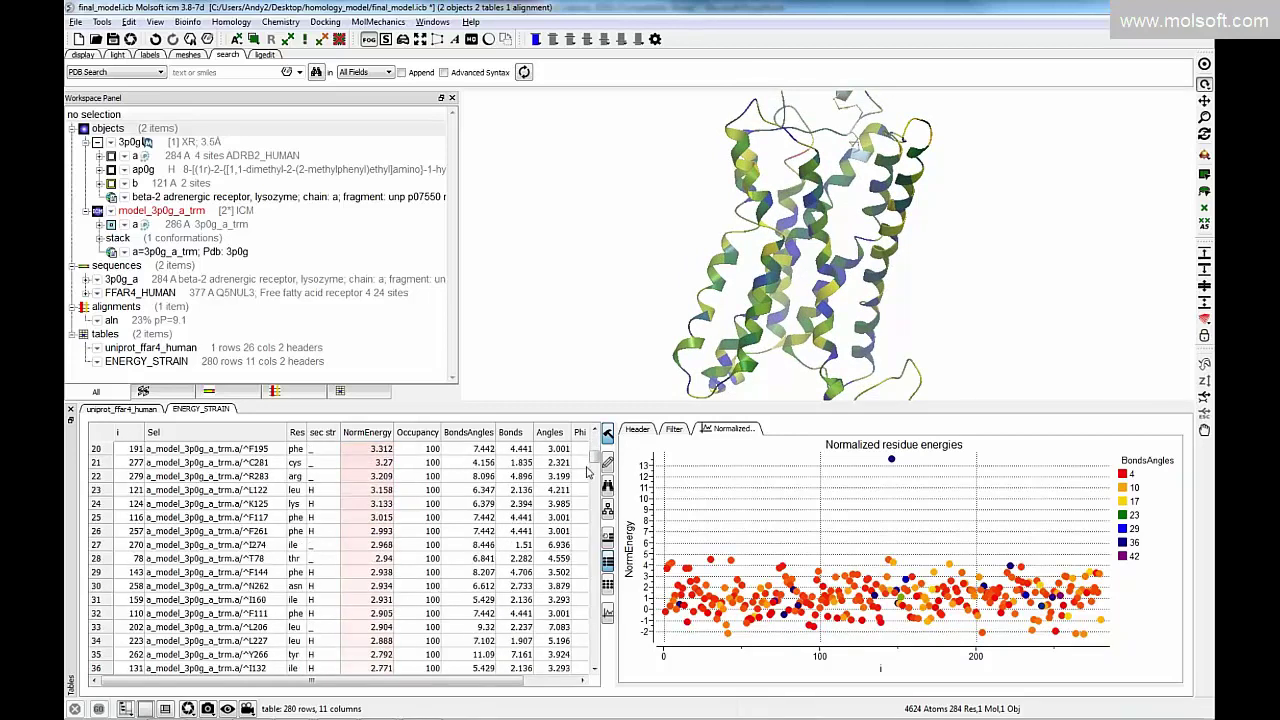
pyautogui.moveTo(593, 460)
pyautogui.mouseDown()
pyautogui.moveTo(591, 580)
pyautogui.moveTo(590, 440)
pyautogui.mouseUp()
pyautogui.scroll(-13, 591, 581)
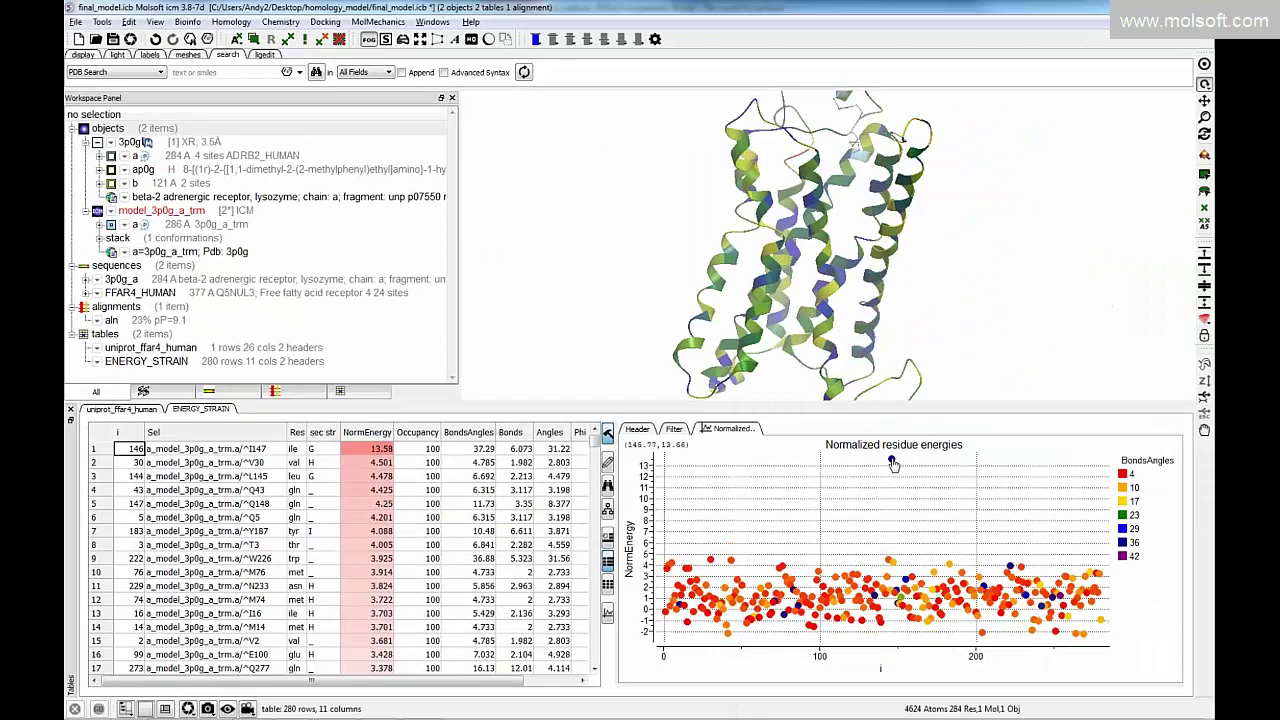
pyautogui.click(891, 460)
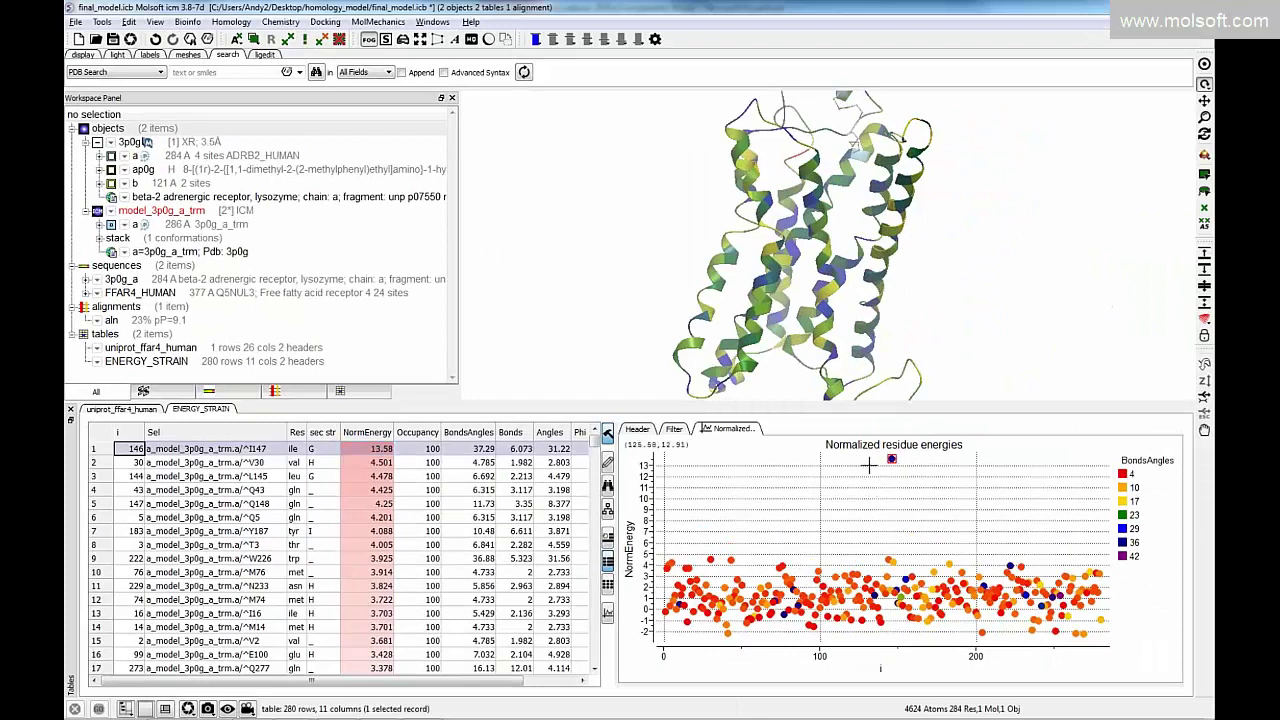
# Examine the highest-energy I147 row in the ENERGY_STRAIN table and the matching strained loop in the model.
pyautogui.click(377, 453)
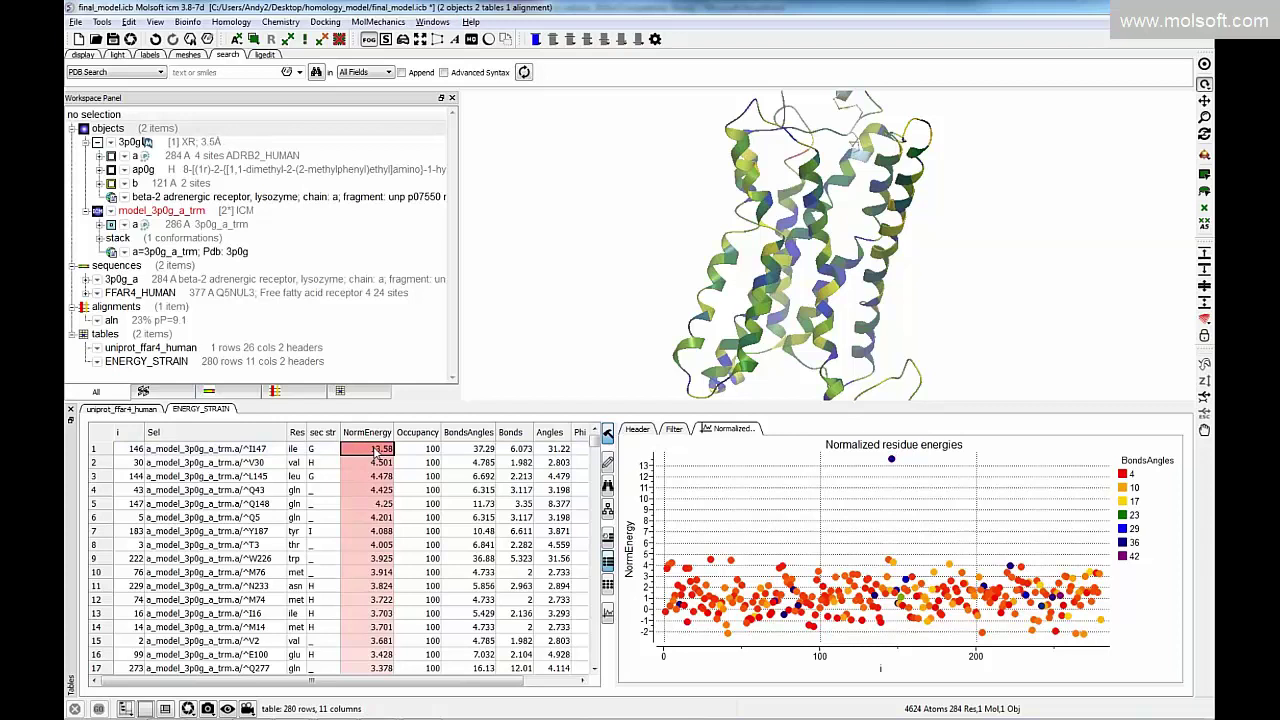
pyautogui.click(228, 456)
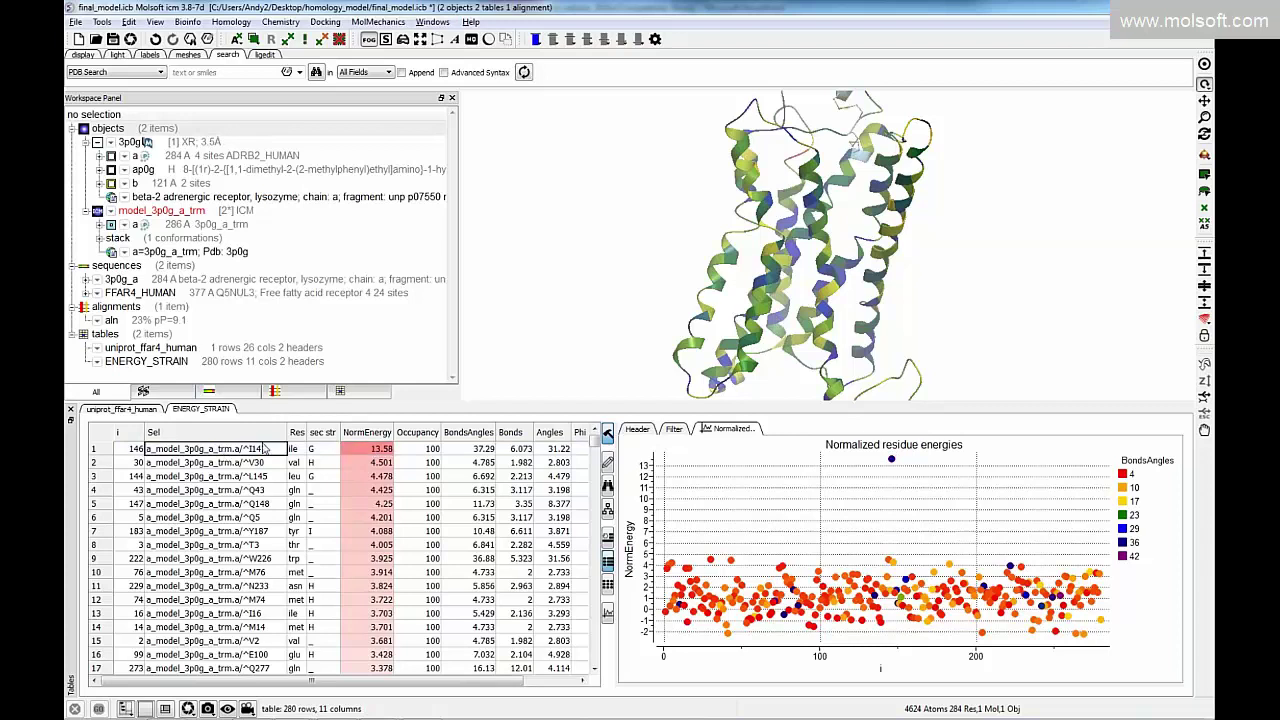
pyautogui.click(425, 451)
pyautogui.click(142, 452)
pyautogui.press('Right')
pyautogui.moveTo(685, 209); pyautogui.dragTo(744, 245)
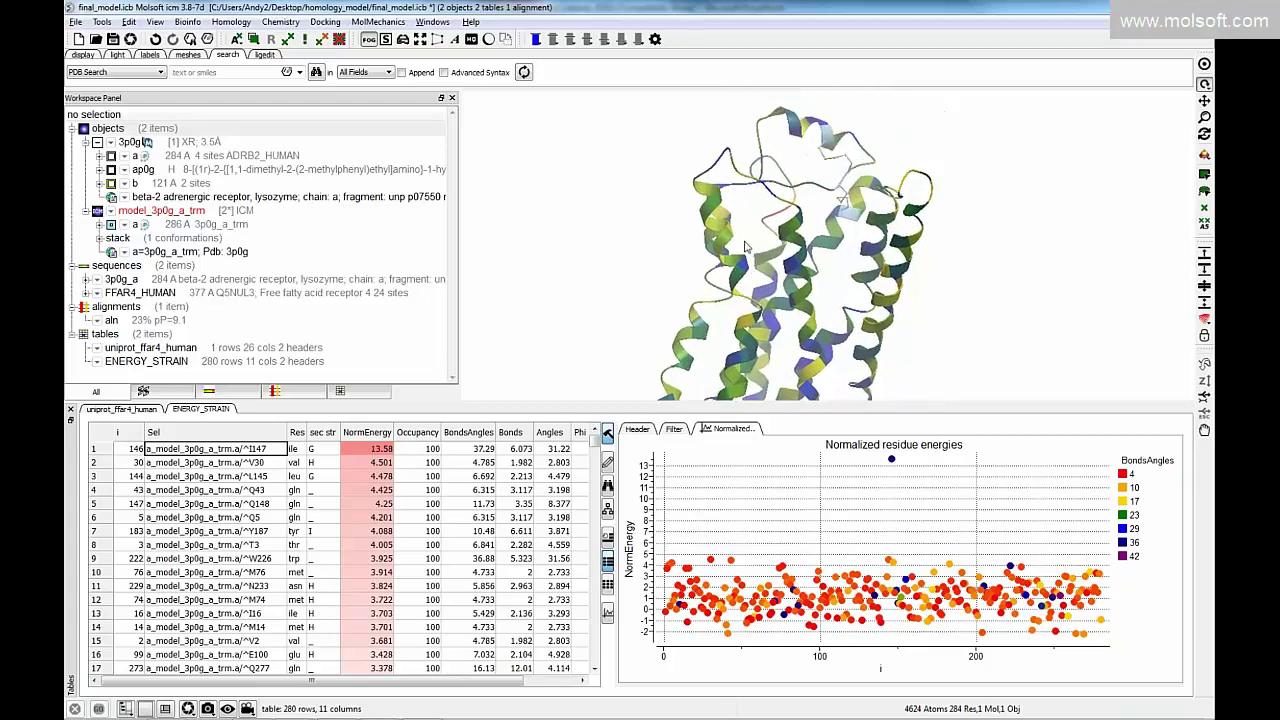
pyautogui.moveTo(491, 240); pyautogui.dragTo(770, 216, button='middle')
pyautogui.moveTo(769, 216); pyautogui.dragTo(672, 291)
# Select all atoms of the residues in the high-energy loop, display them as sticks, and clear the selection.
pyautogui.moveTo(617, 217); pyautogui.dragTo(756, 330)
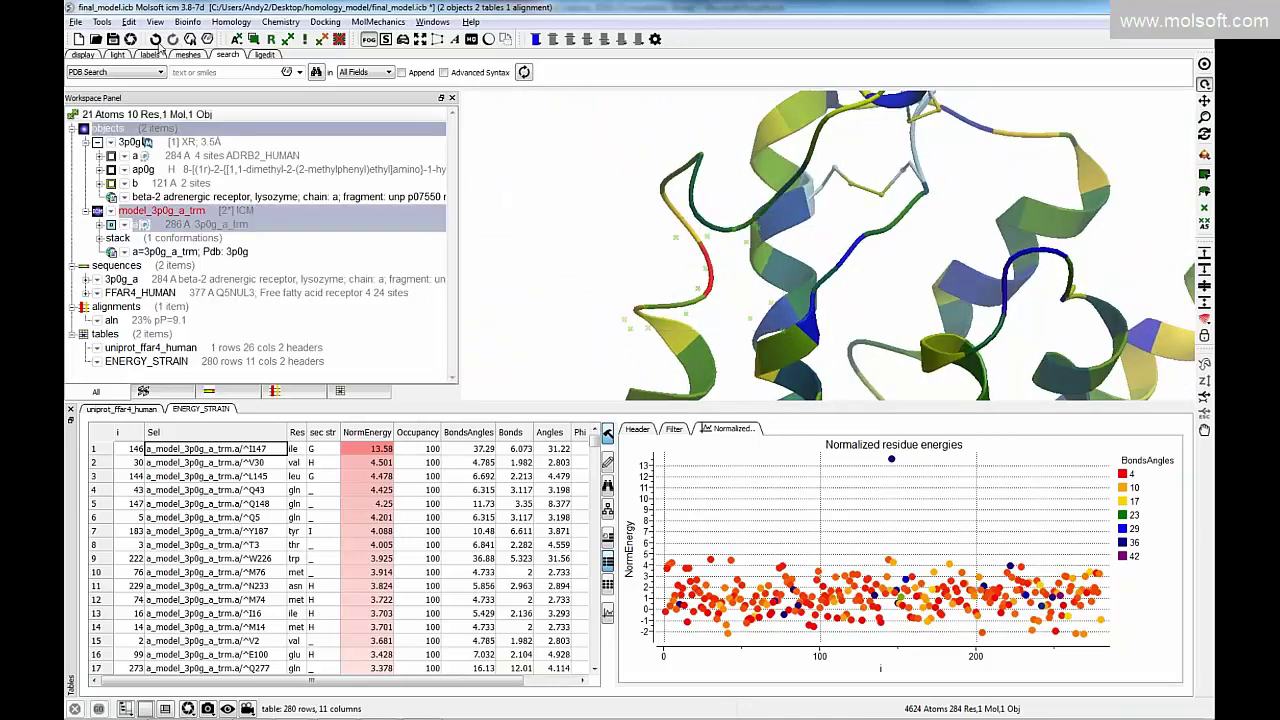
pyautogui.click(270, 42)
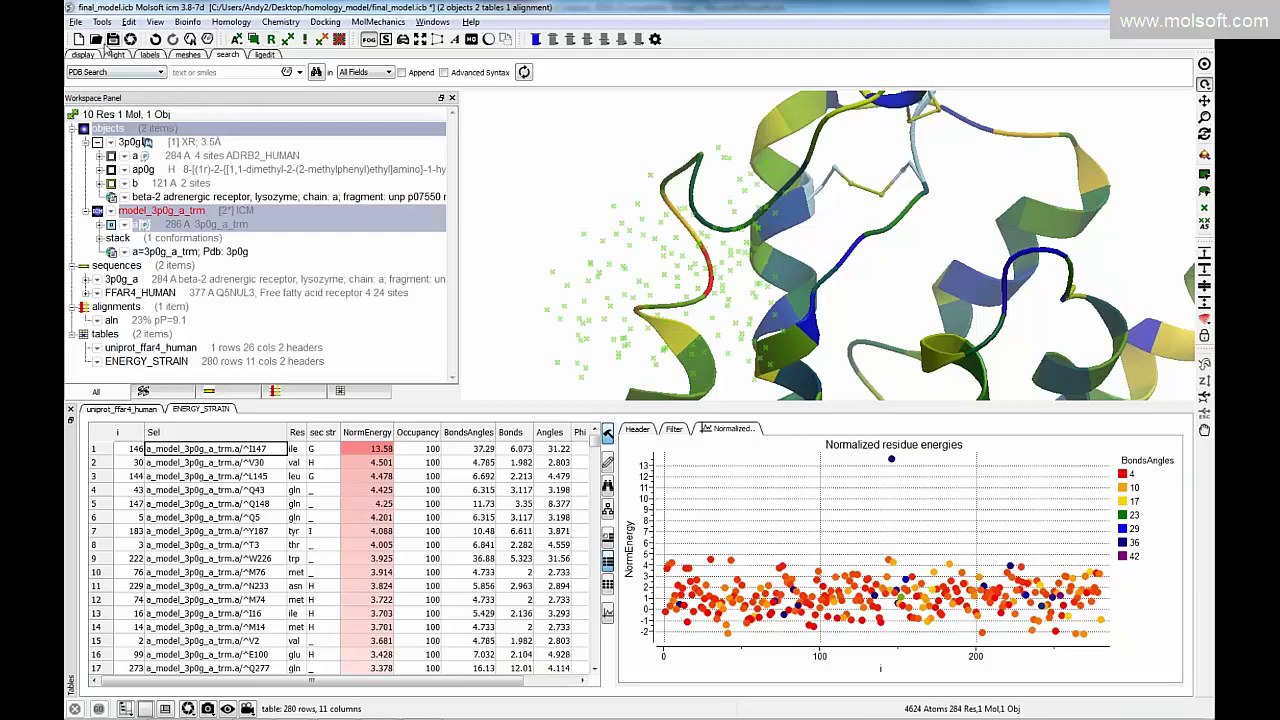
pyautogui.click(86, 55)
pyautogui.click(137, 74)
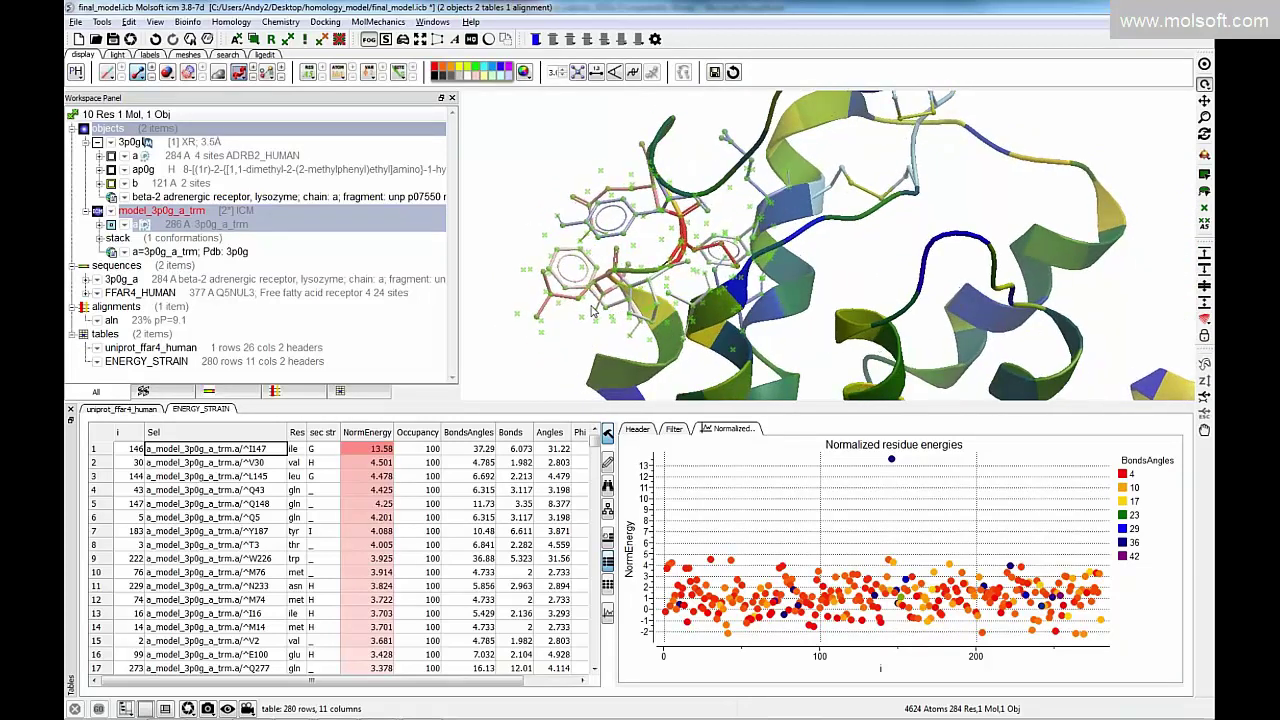
pyautogui.click(538, 147)
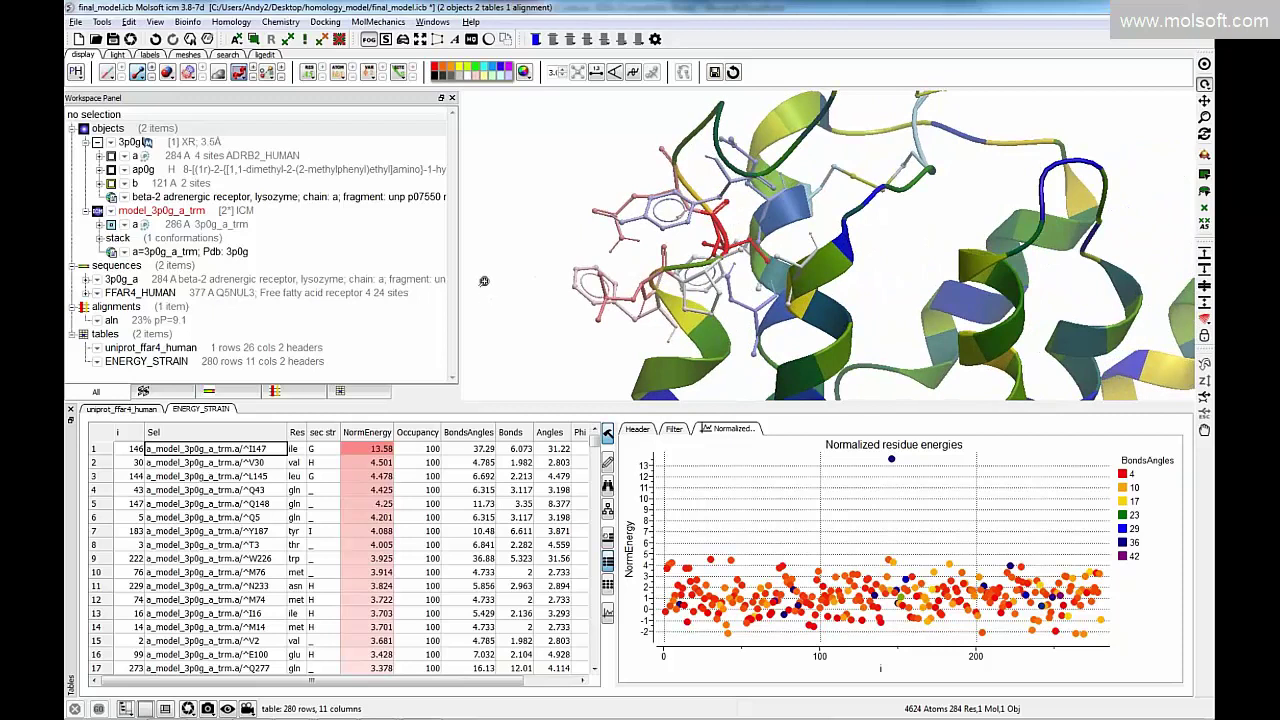
# Select the protruding side-chain atoms of the high-energy loop and run Optimize Side Chains on them.
pyautogui.moveTo(541, 197); pyautogui.dragTo(655, 318)
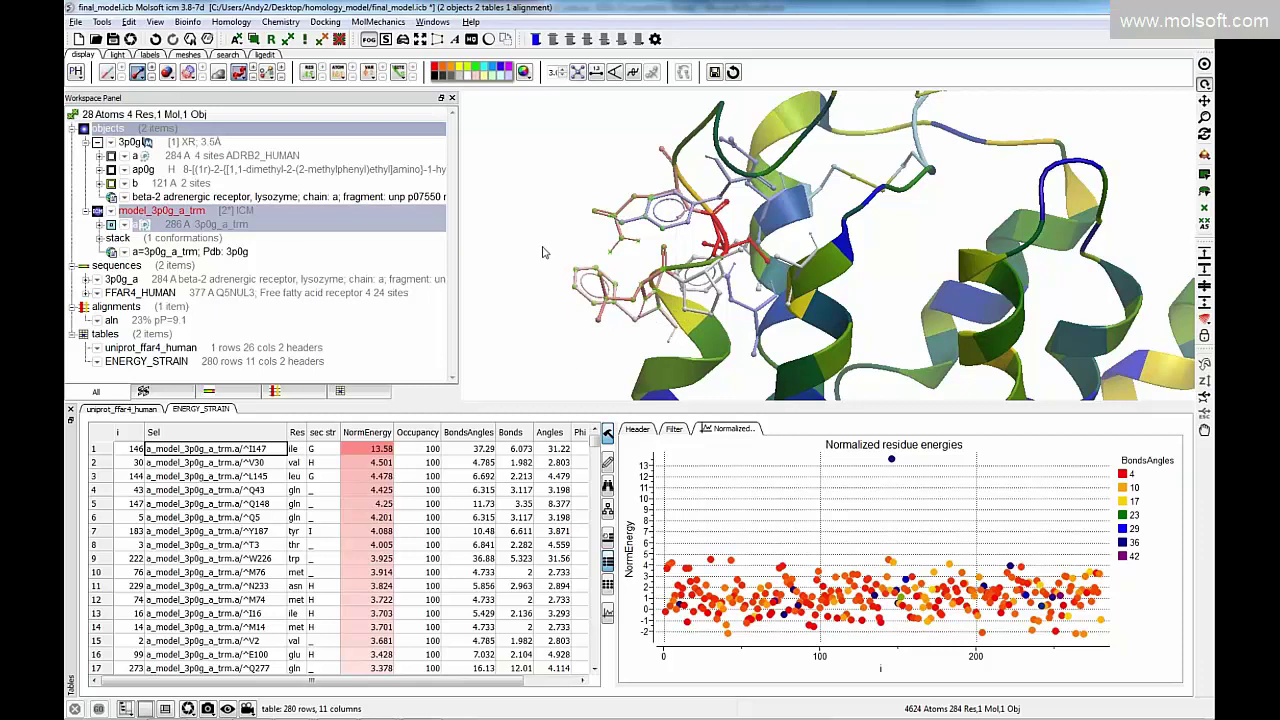
pyautogui.rightClick(624, 244)
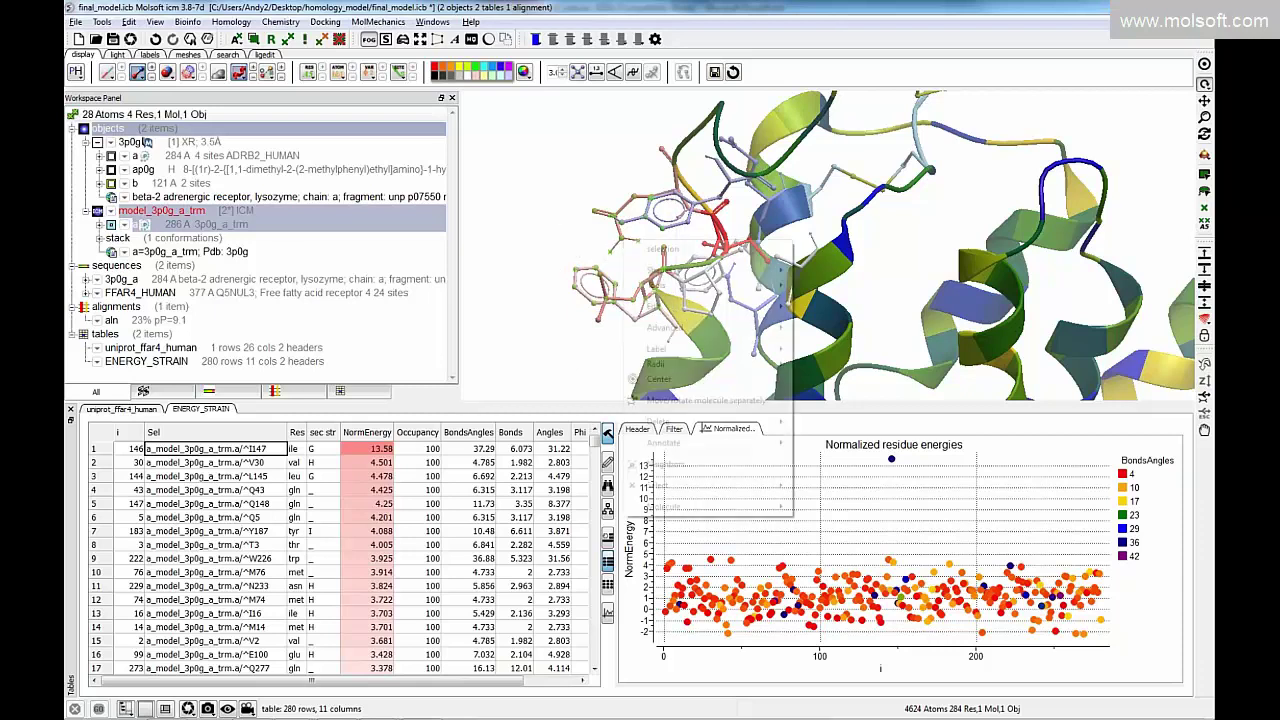
pyautogui.moveTo(660, 291)
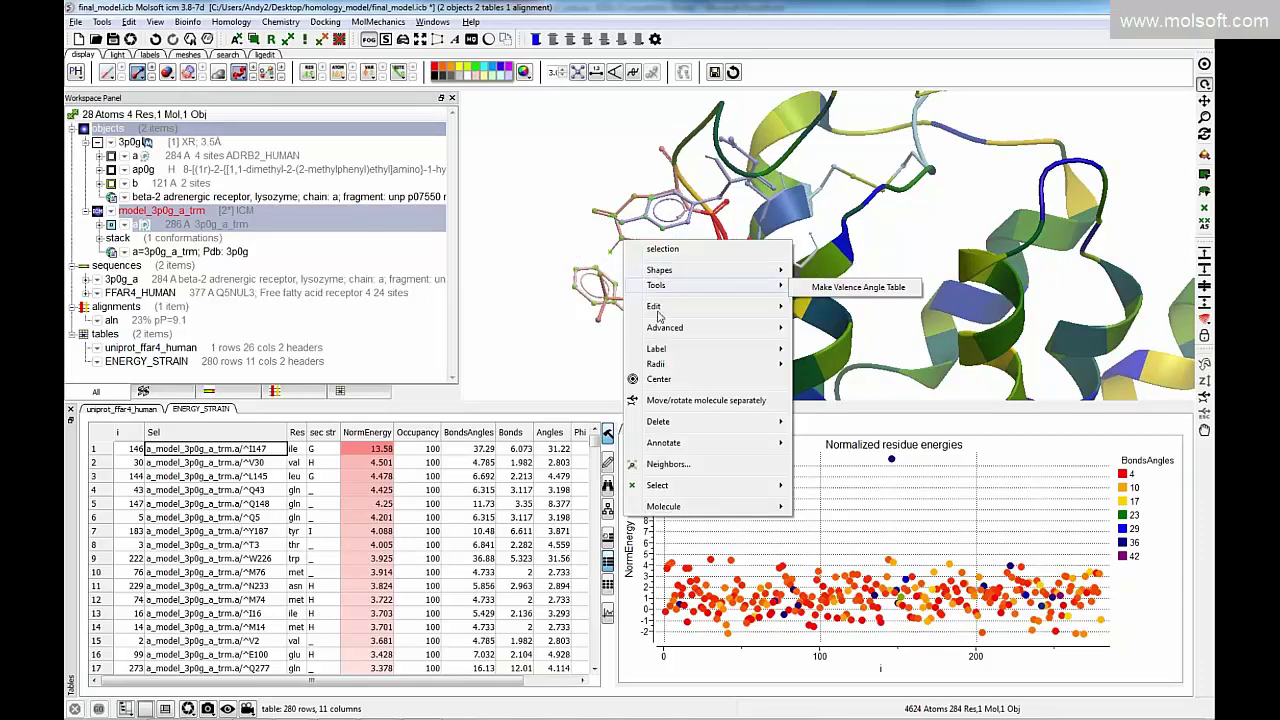
pyautogui.moveTo(667, 330)
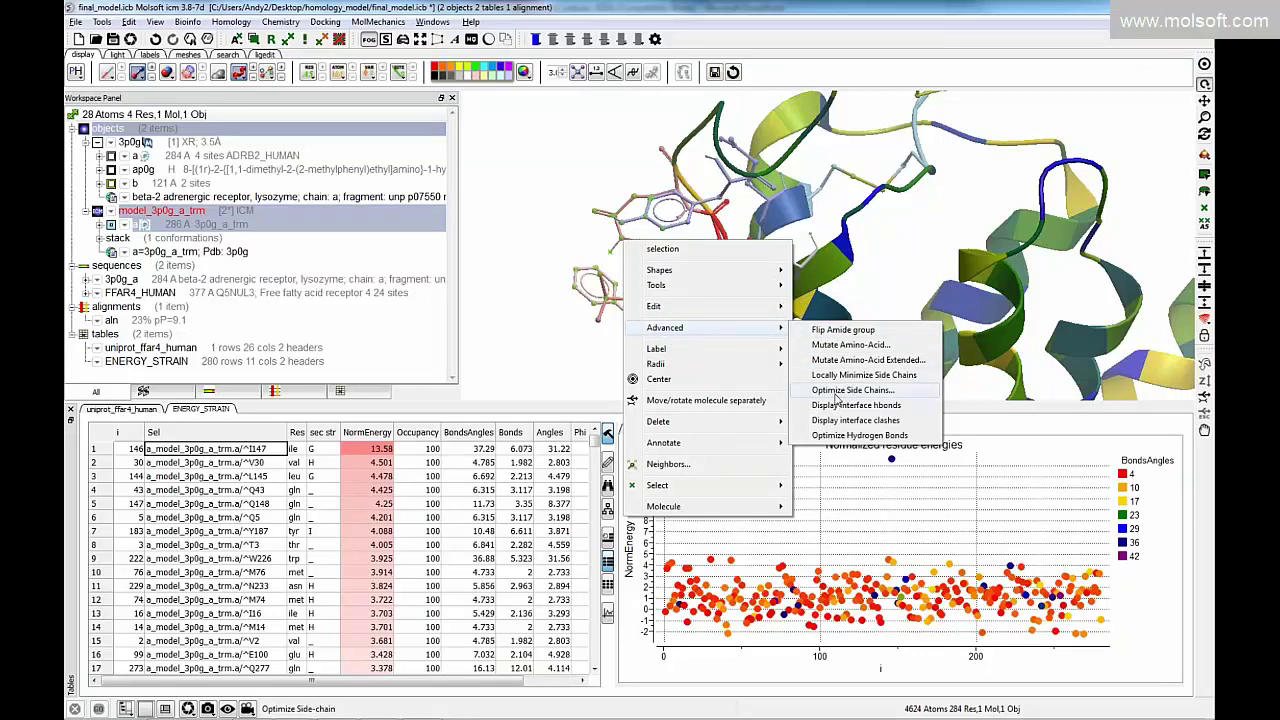
pyautogui.click(836, 391)
pyautogui.click(629, 387)
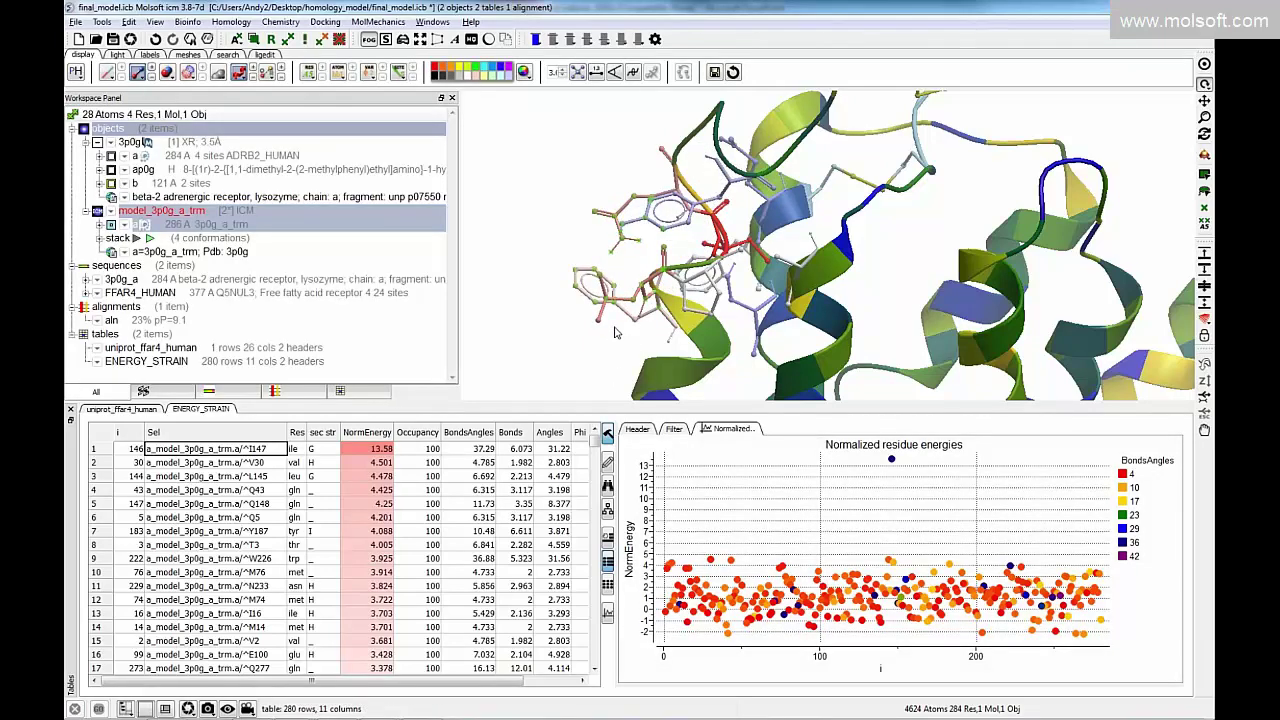
# Rerun Protein Health on the model with the optimized side chains.
pyautogui.click(102, 22)
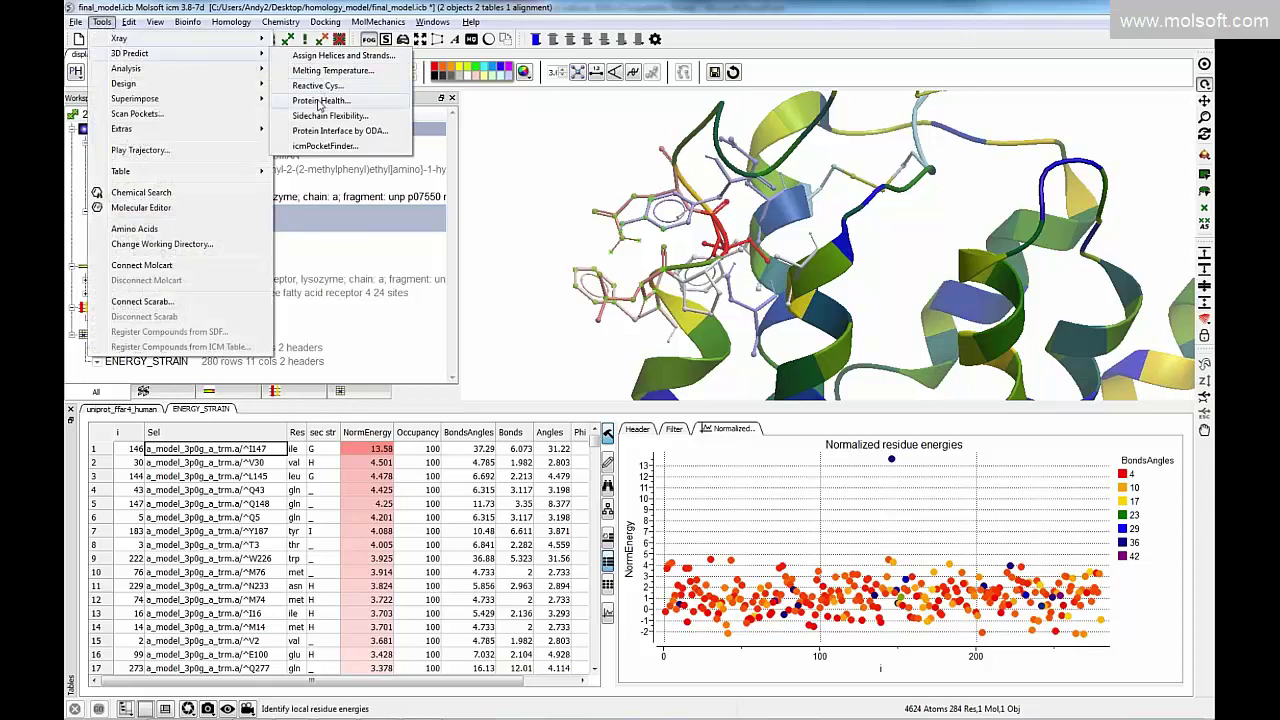
pyautogui.click(323, 105)
pyautogui.click(447, 353)
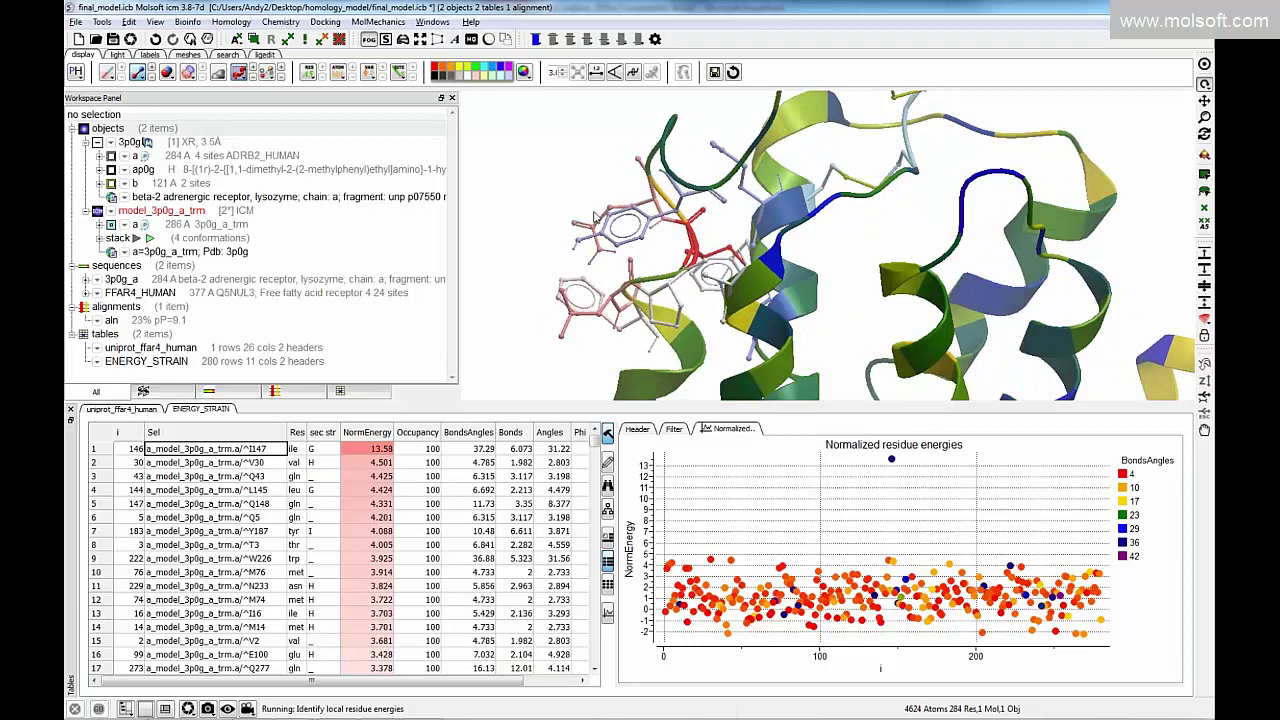
# Reselect the side-chain atoms around the high-energy loop and try to display their interface hydrogen bonds.
pyautogui.moveTo(562, 203); pyautogui.dragTo(646, 318)
pyautogui.rightClick(595, 248)
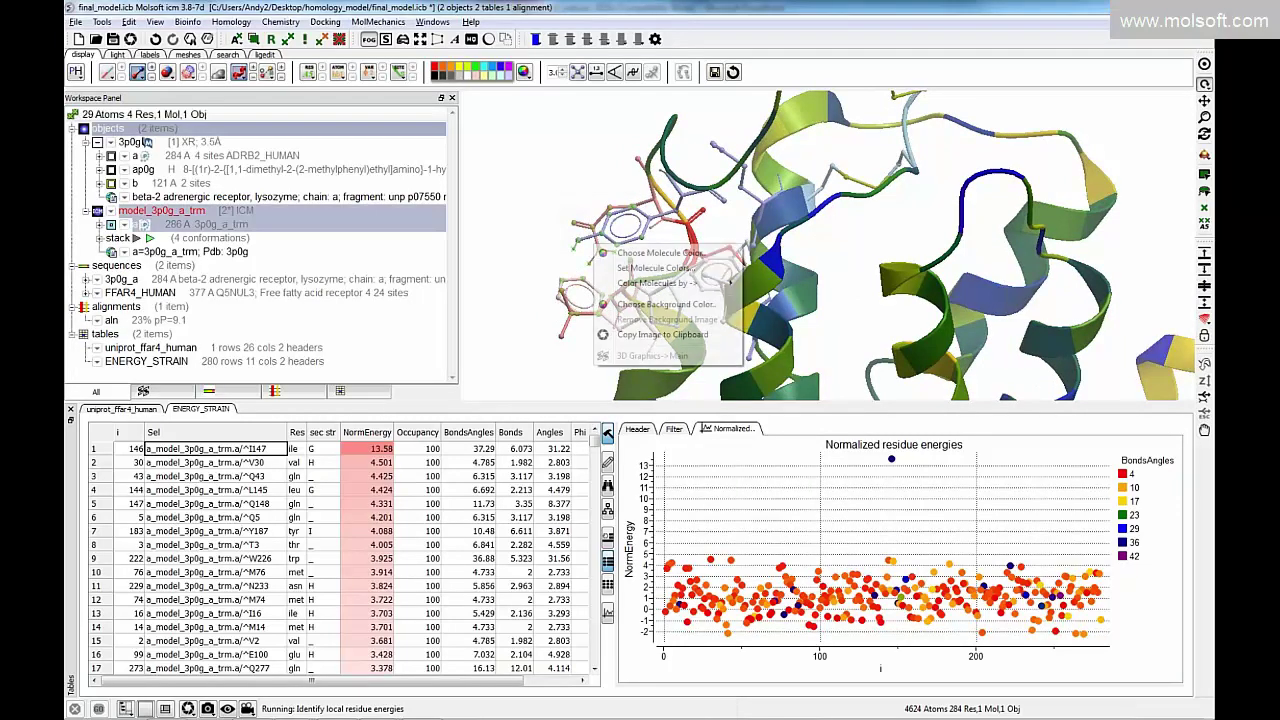
pyautogui.click(594, 238)
pyautogui.rightClick(596, 232)
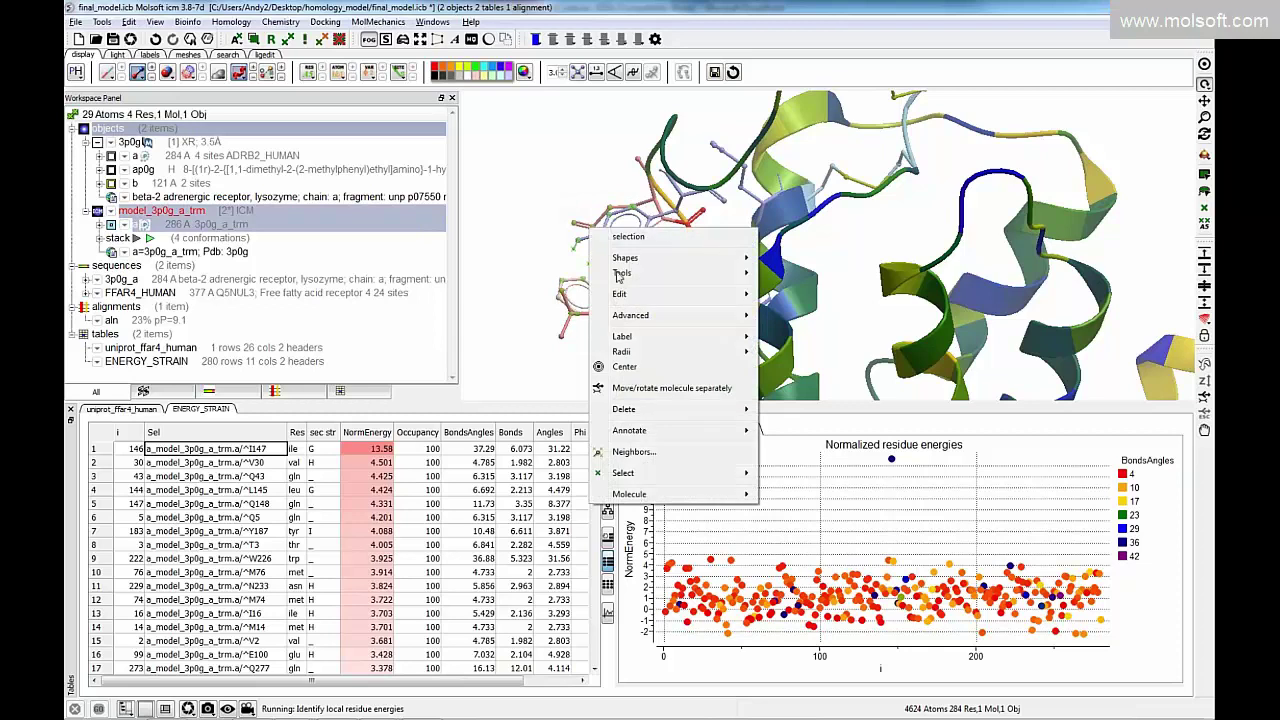
pyautogui.moveTo(632, 318)
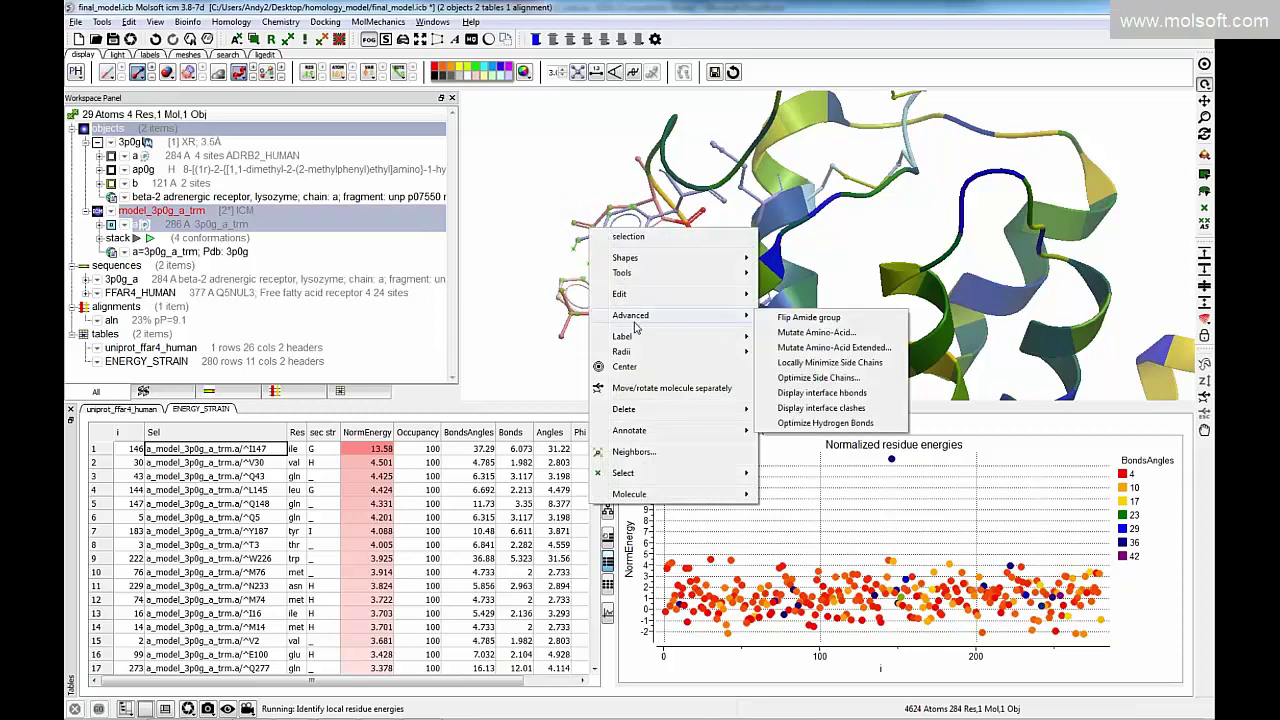
pyautogui.click(802, 393)
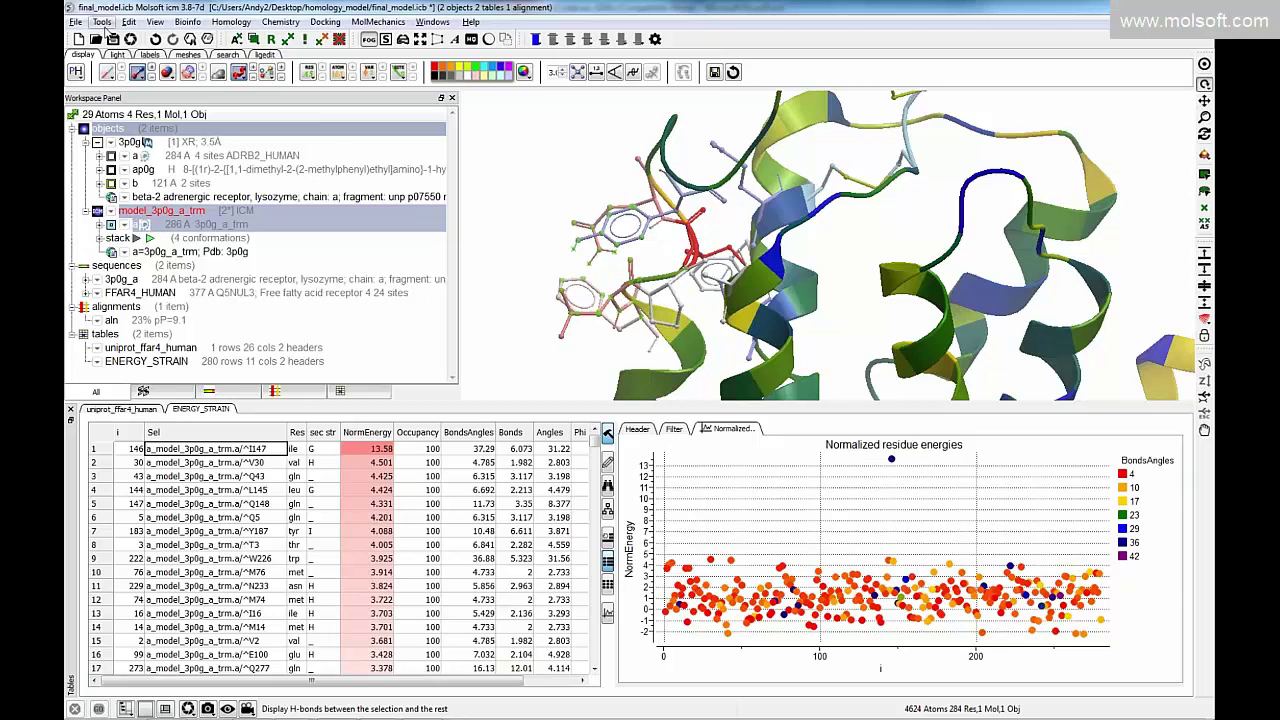
# Create an interactive Ramachandran plot for the selected model chain.
pyautogui.click(104, 24)
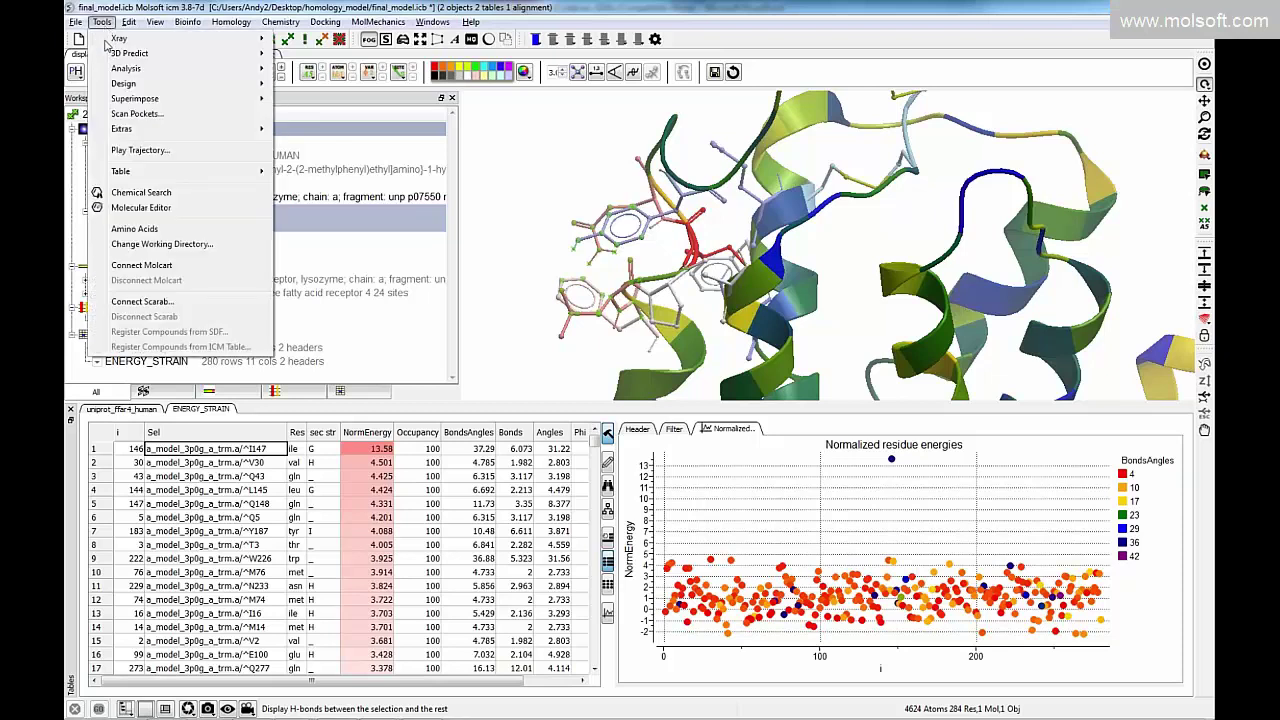
pyautogui.moveTo(116, 72)
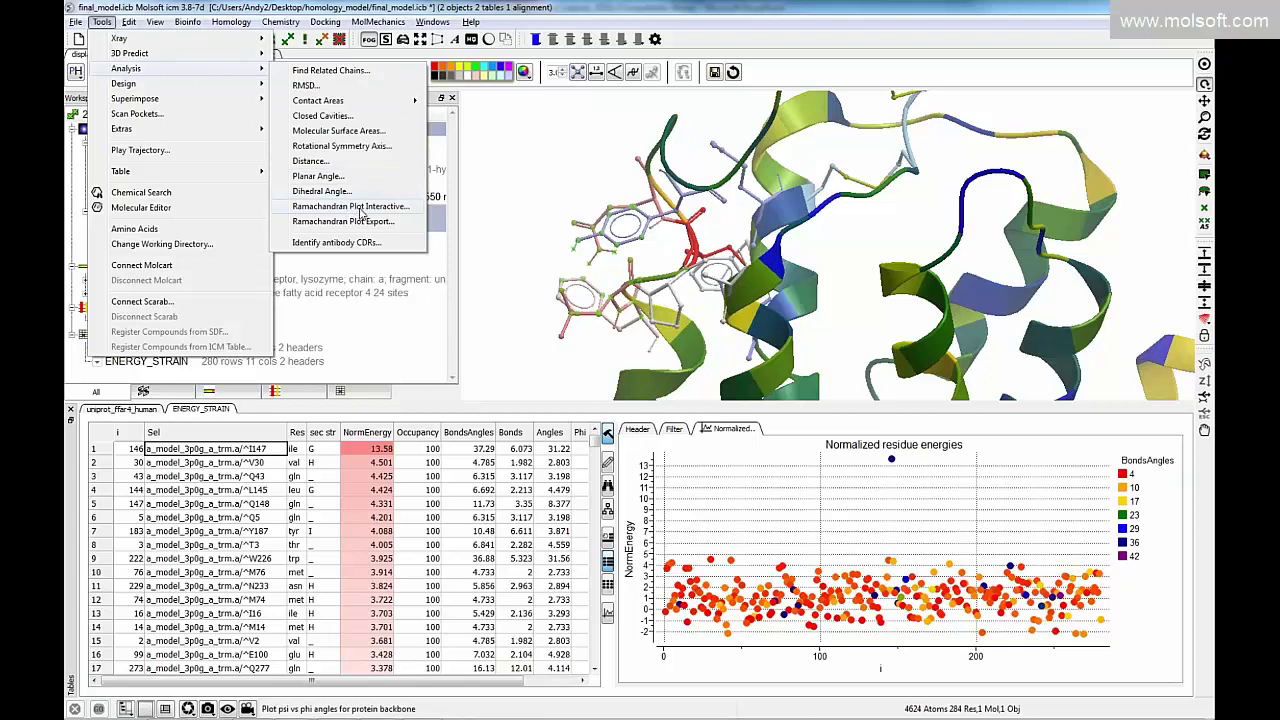
pyautogui.click(360, 207)
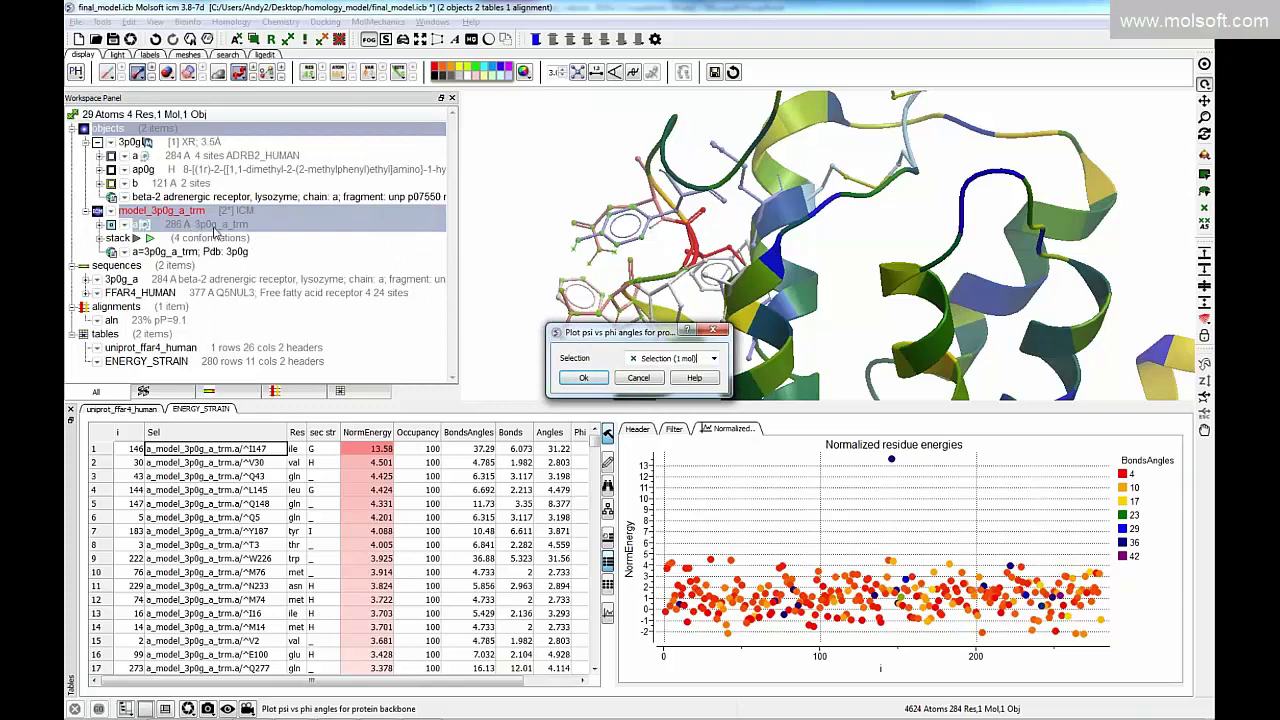
pyautogui.click(580, 380)
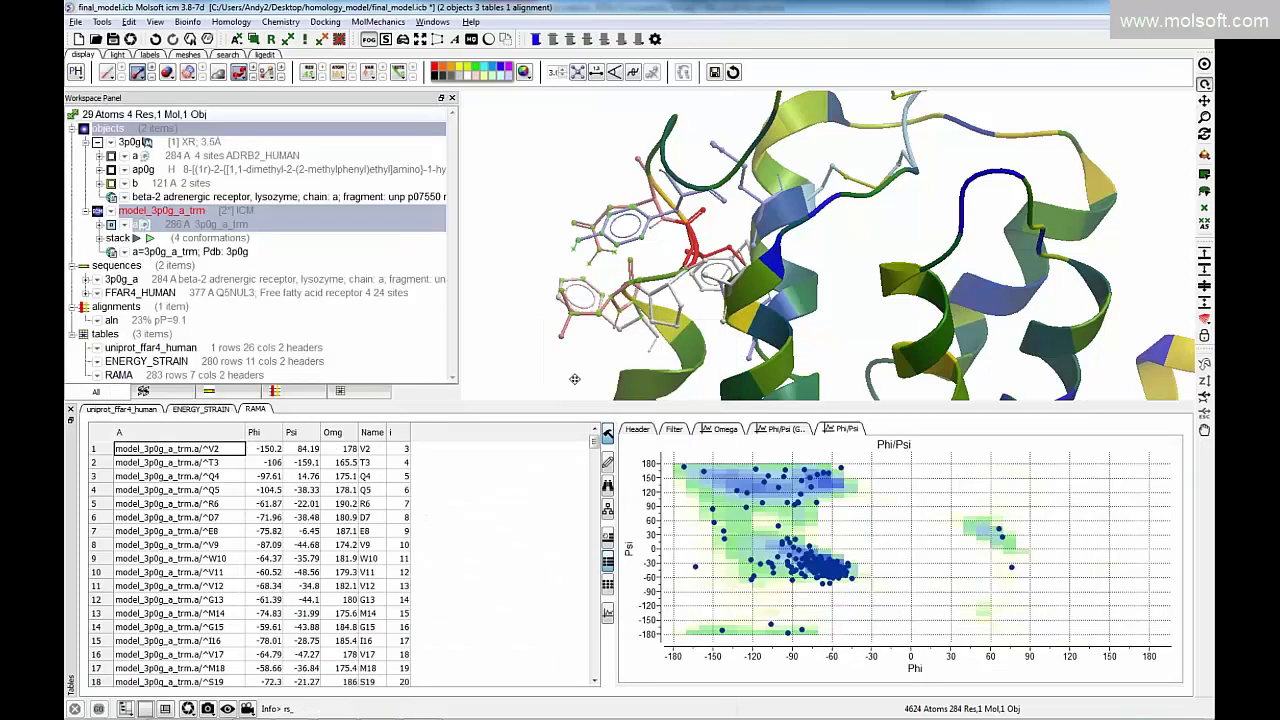
# Select residues F39, I16, N174 and R284 one after another in the Phi/Psi plot, showing I16 and R284 as sticks.
pyautogui.click(748, 493)
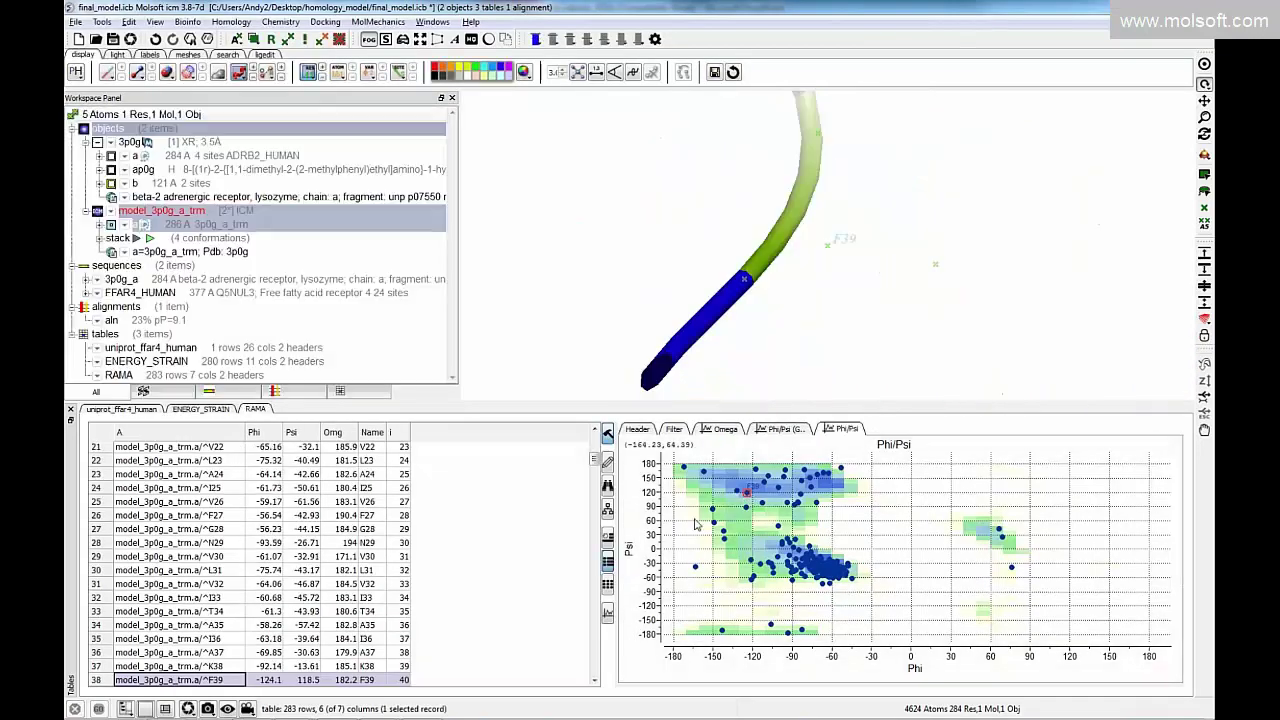
pyautogui.click(808, 567)
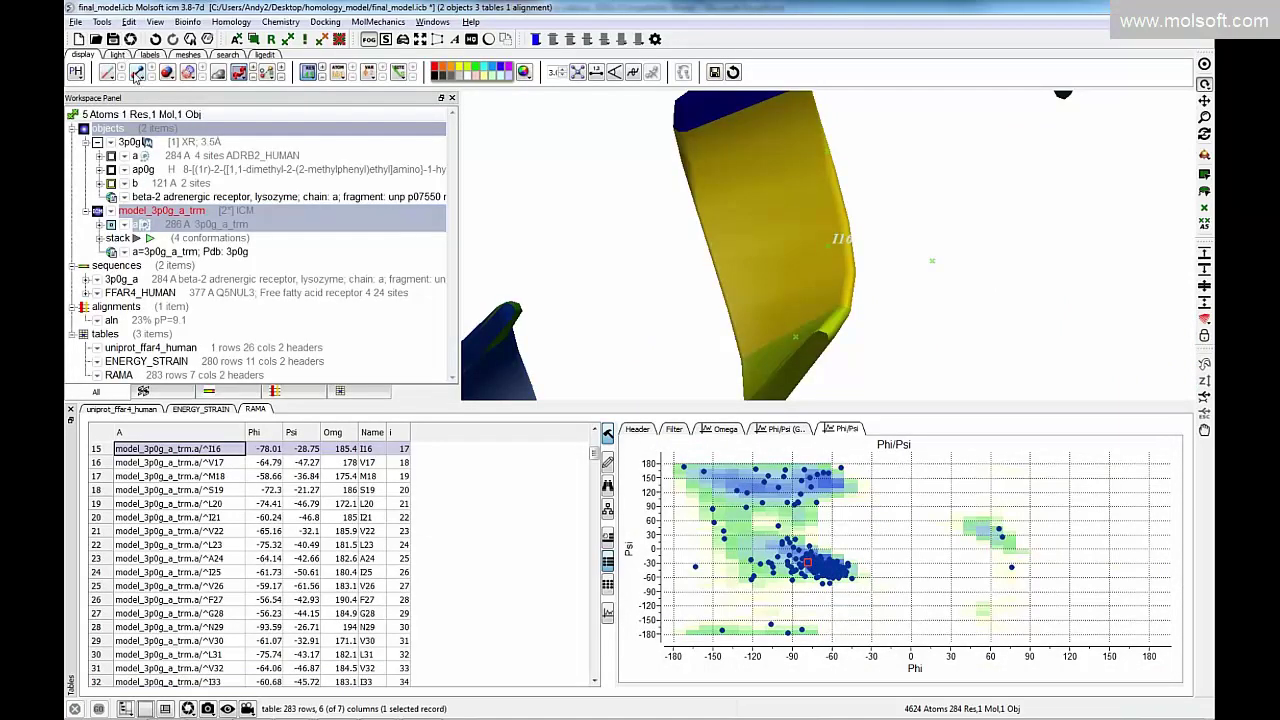
pyautogui.click(285, 40)
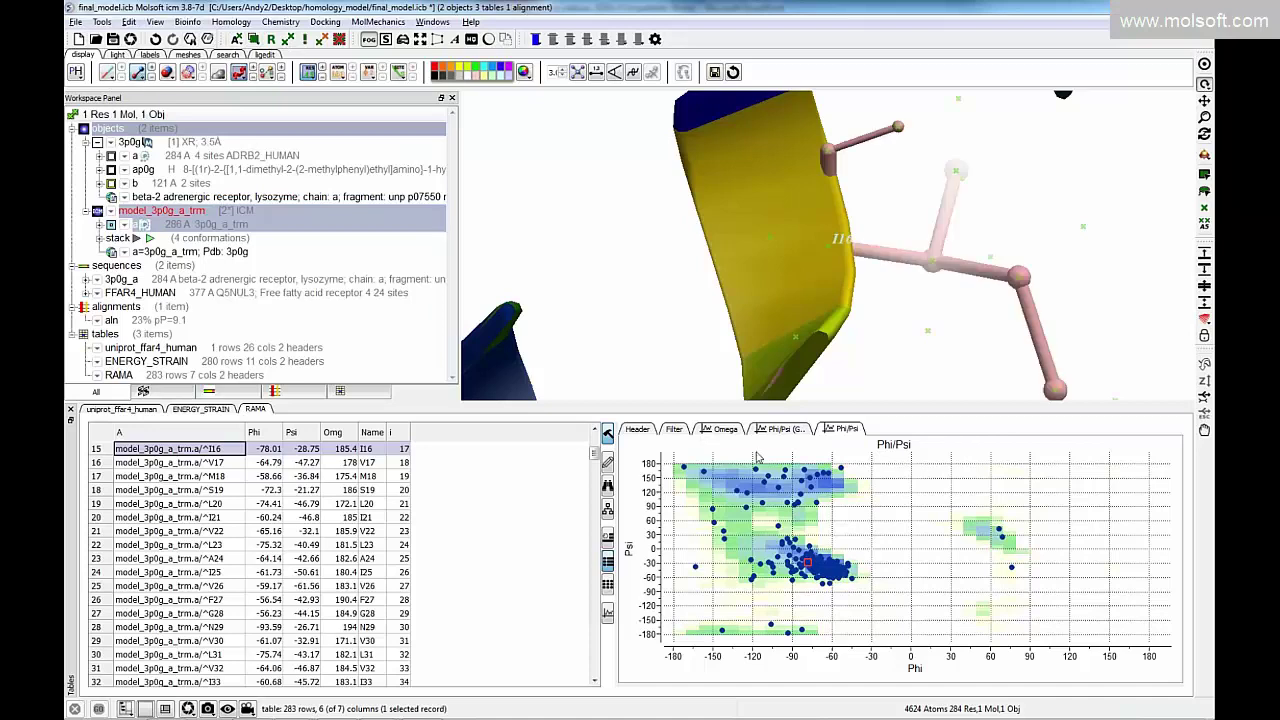
pyautogui.click(812, 481)
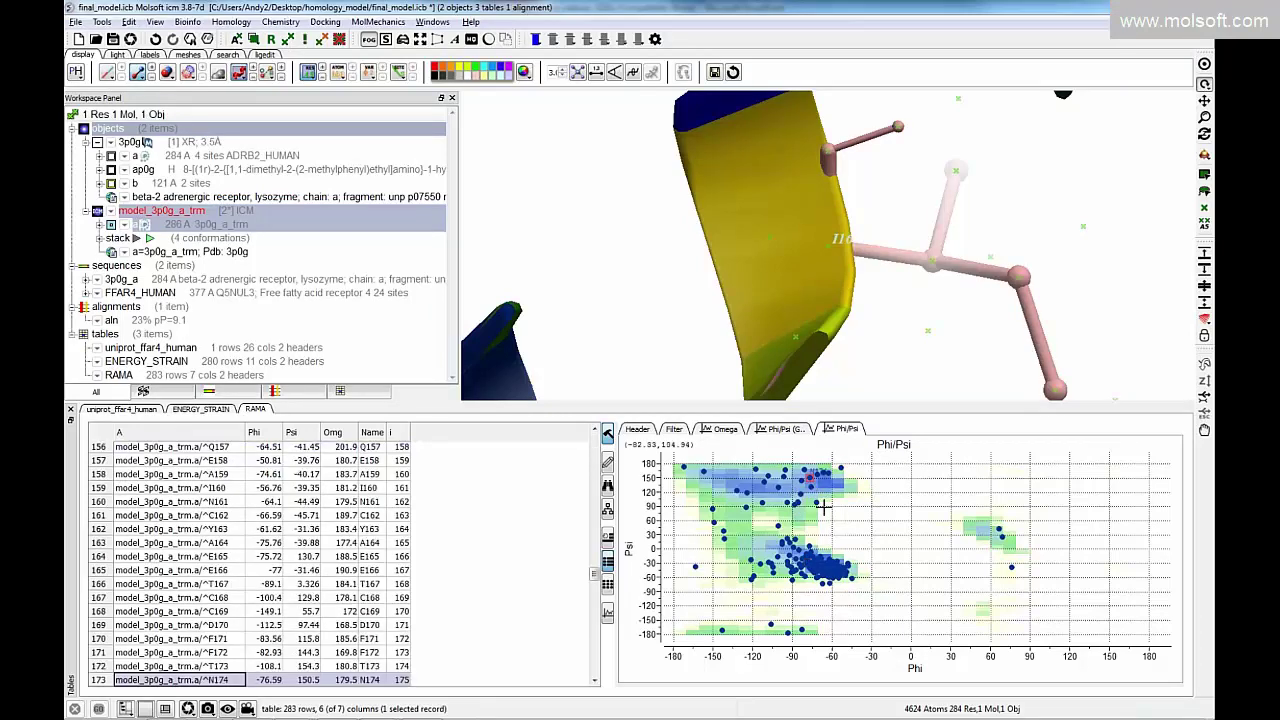
pyautogui.click(1012, 568)
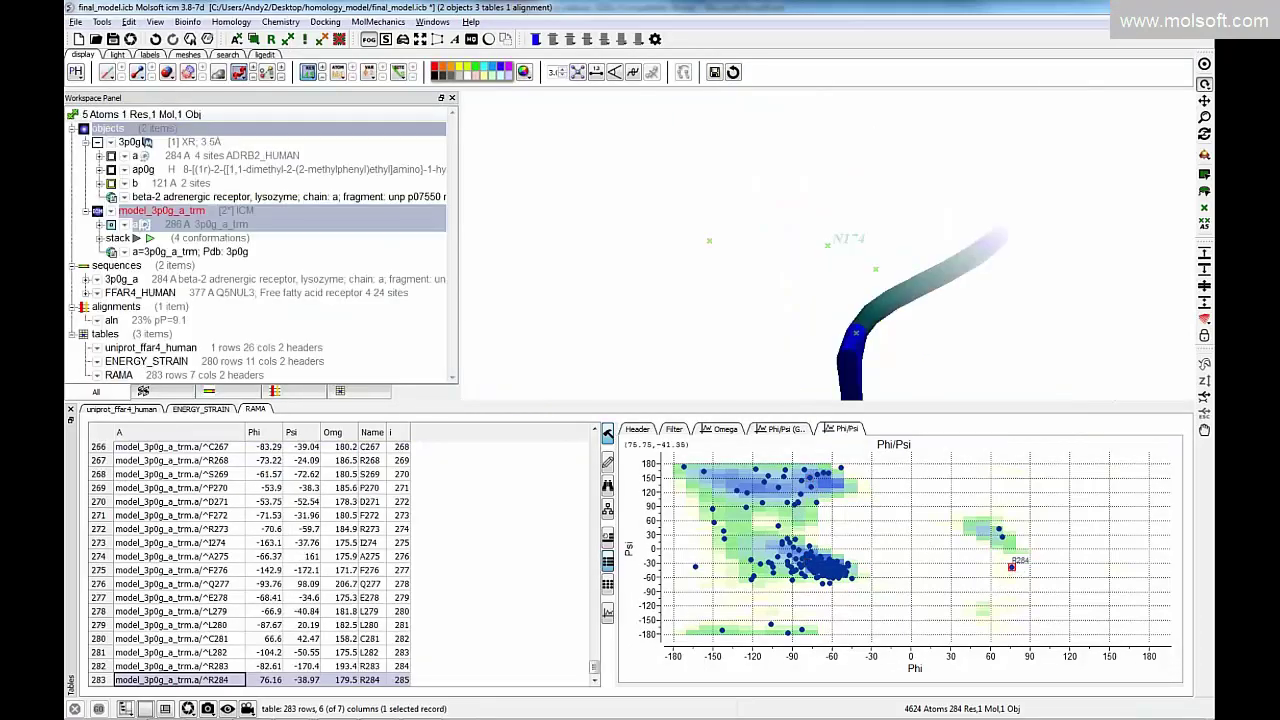
pyautogui.click(137, 73)
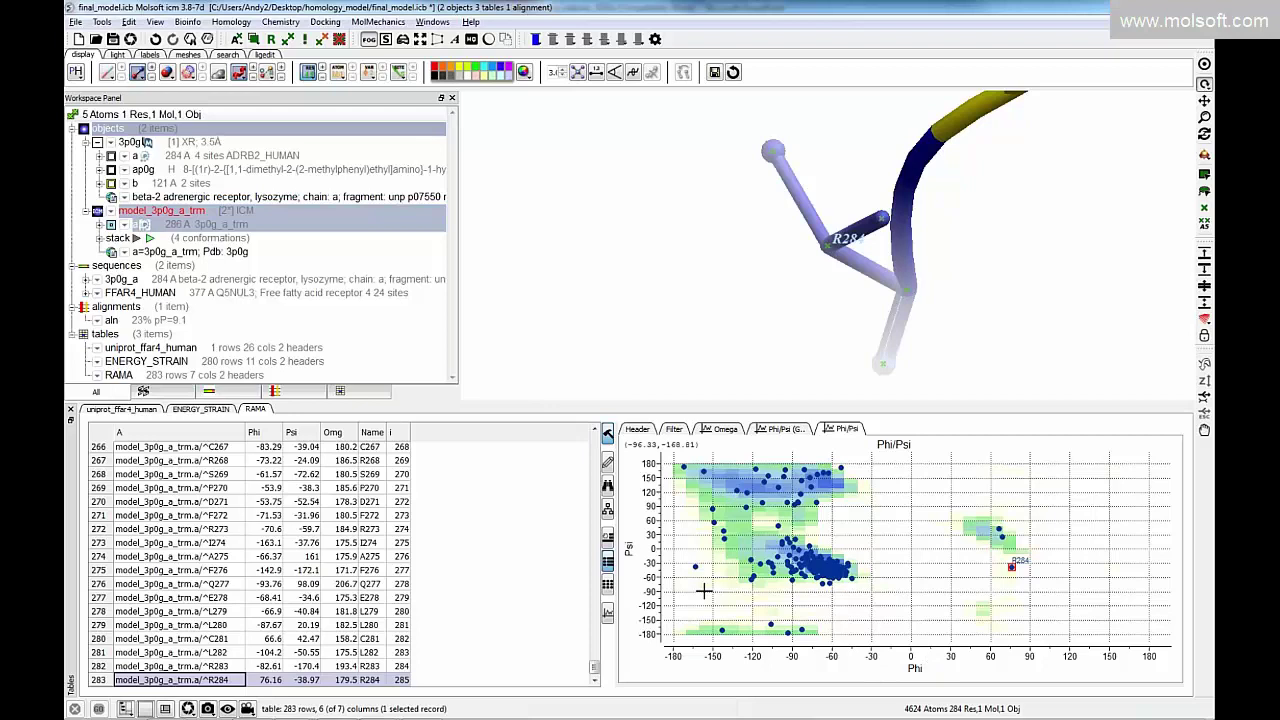
# View the glycine Phi/Psi plot and the Omega plot, and return to the general Phi/Psi plot.
pyautogui.click(786, 430)
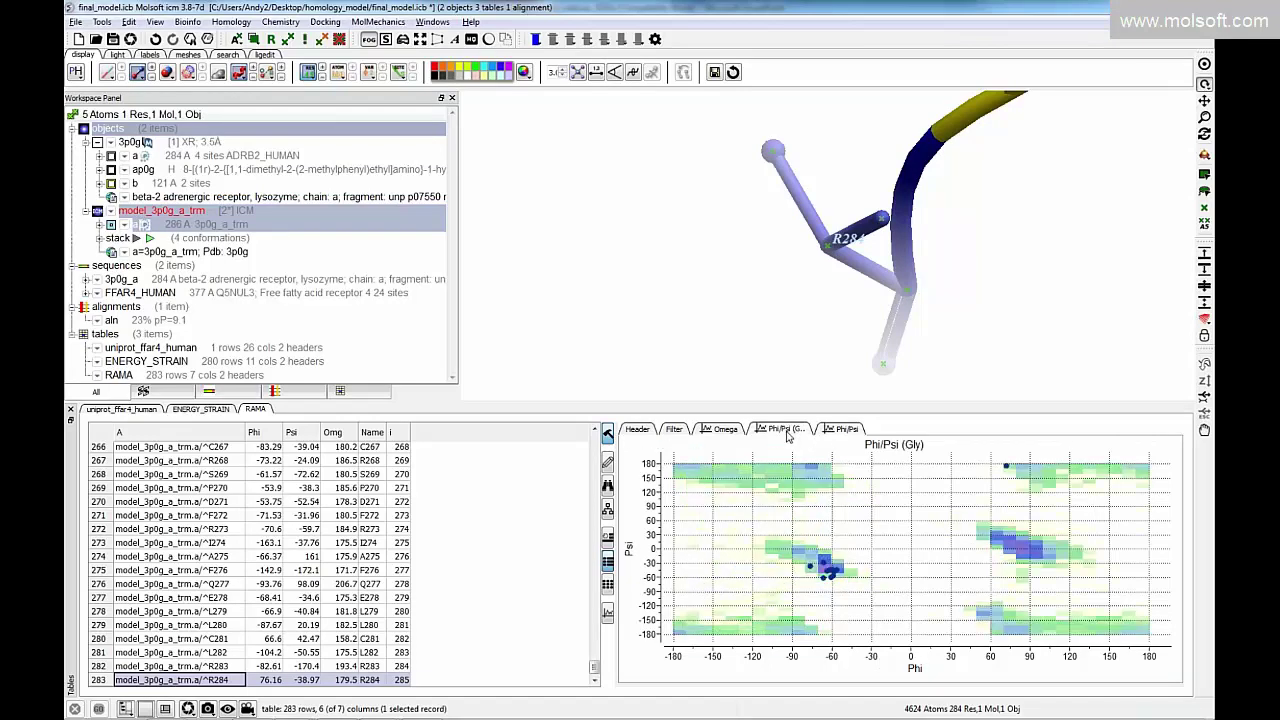
pyautogui.click(718, 432)
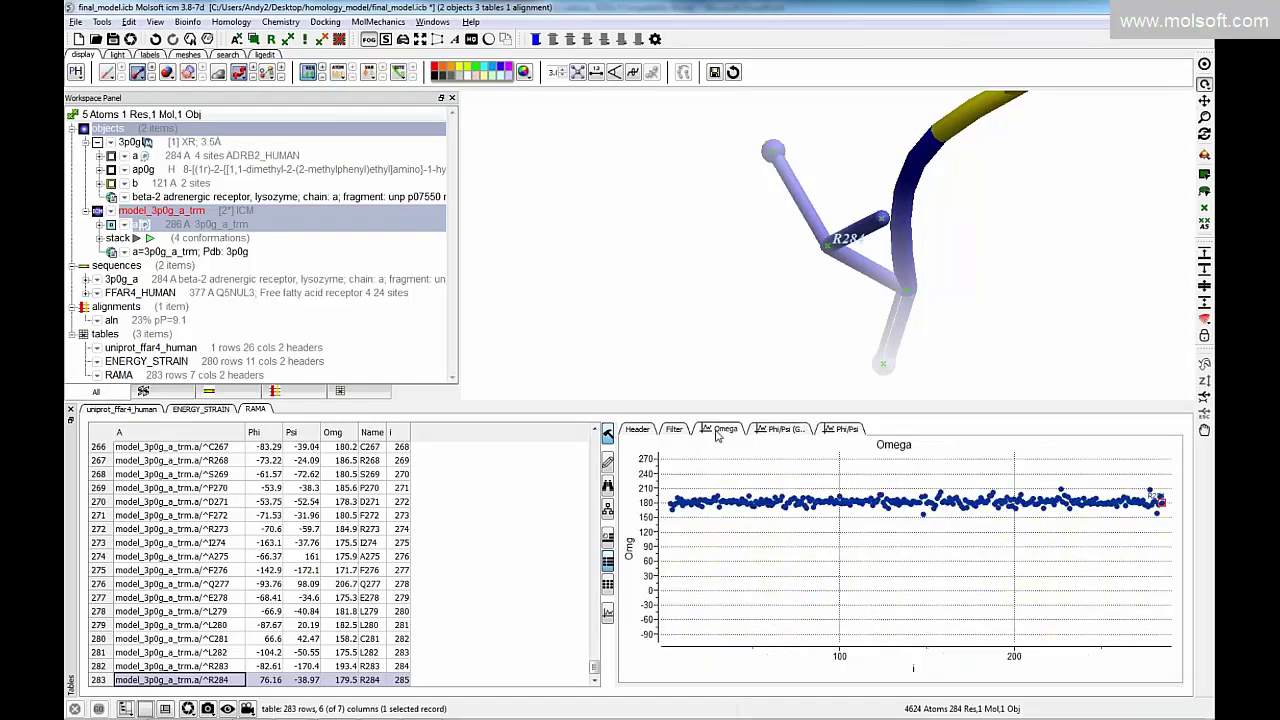
pyautogui.click(838, 432)
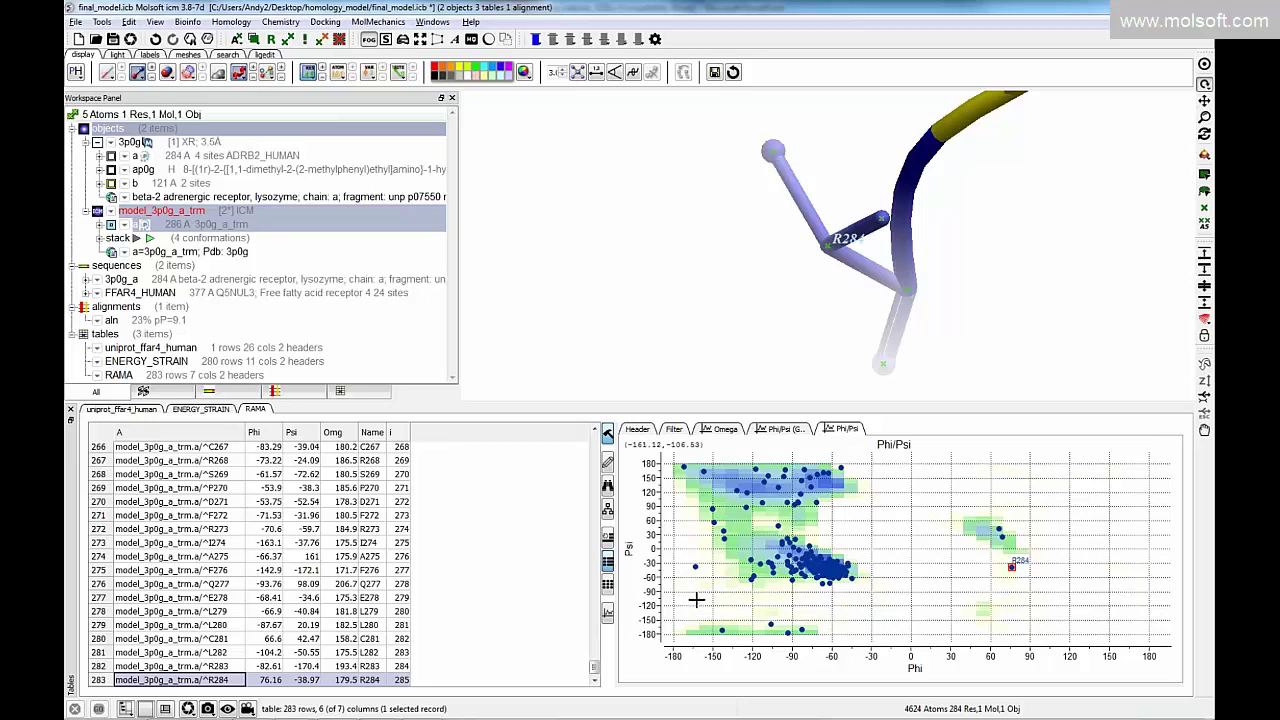
# Switch to the PowerPoint presentation and show the closing "Thank You!" slide.
pyautogui.hotkey('alt', 'Tab')
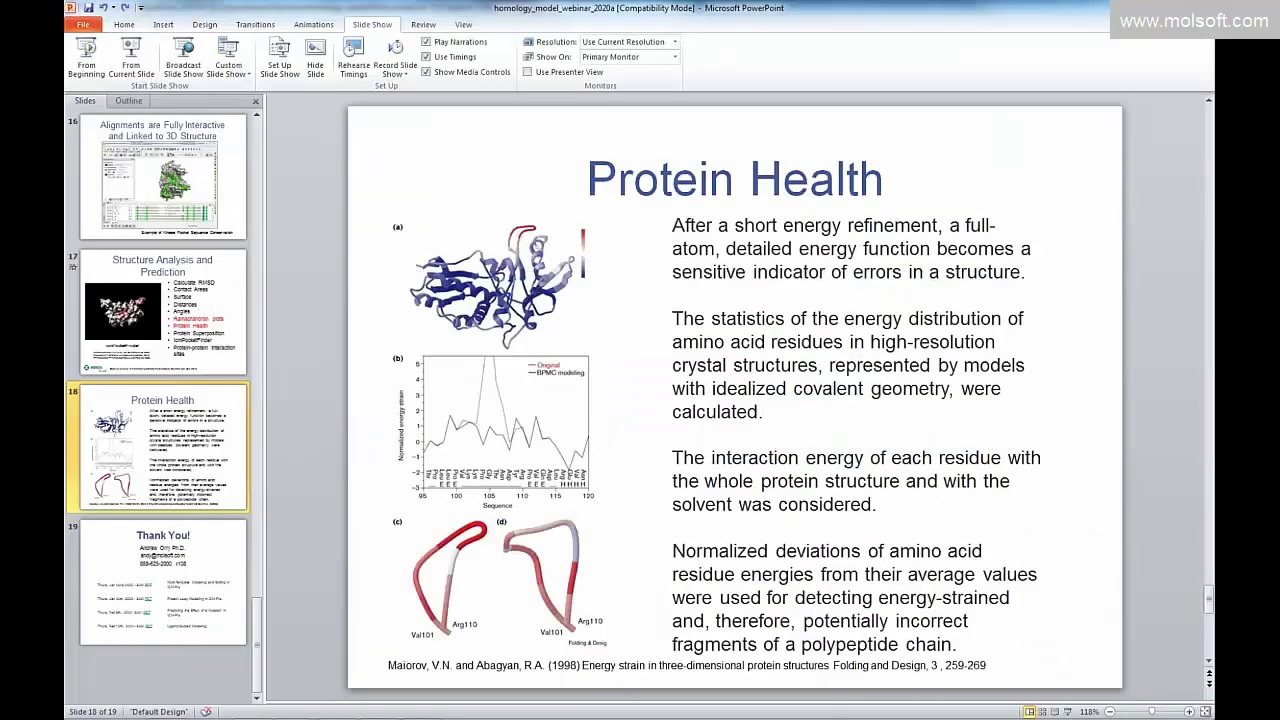
pyautogui.hotkey('alt', 'Tab')
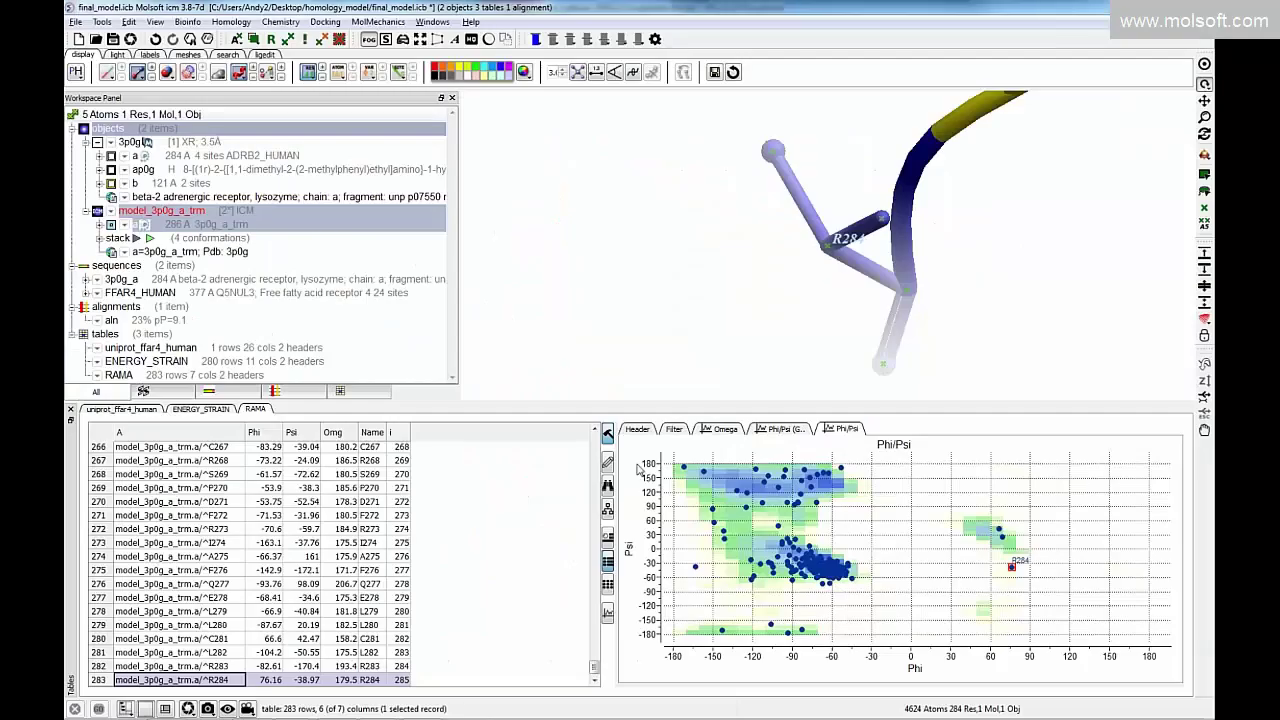
pyautogui.hotkey('alt', 'Tab')
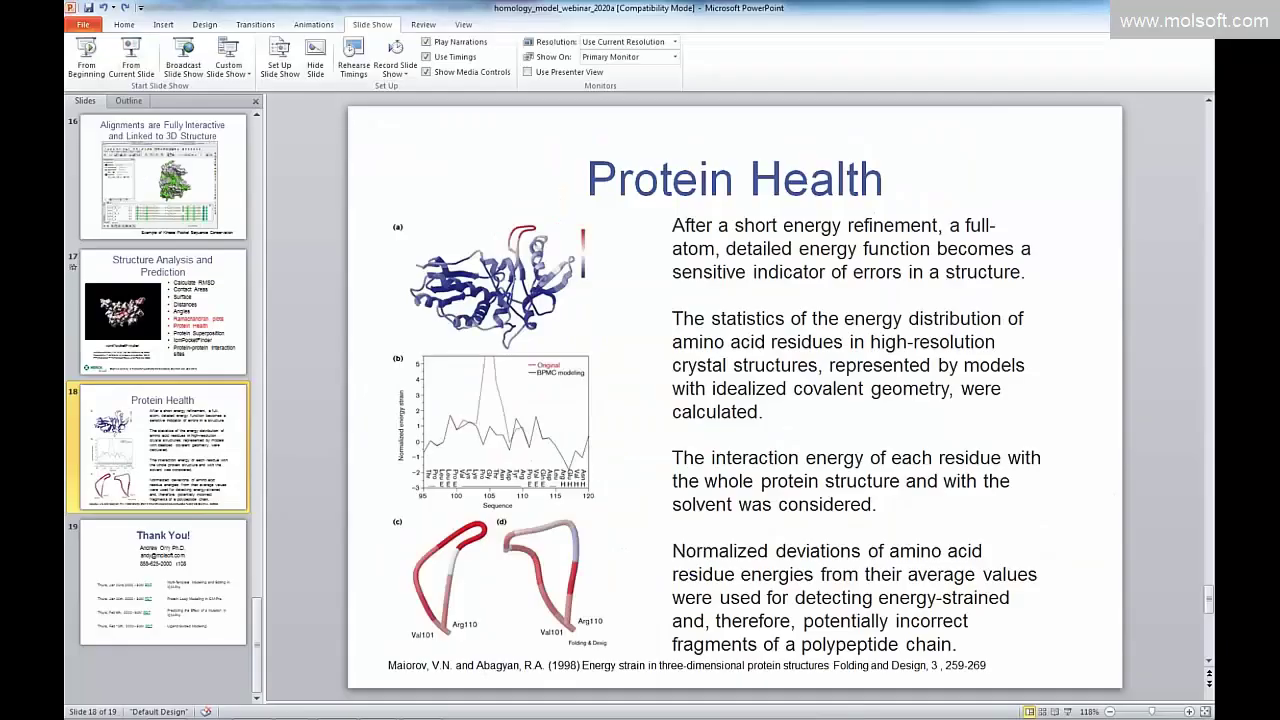
pyautogui.click(209, 560)
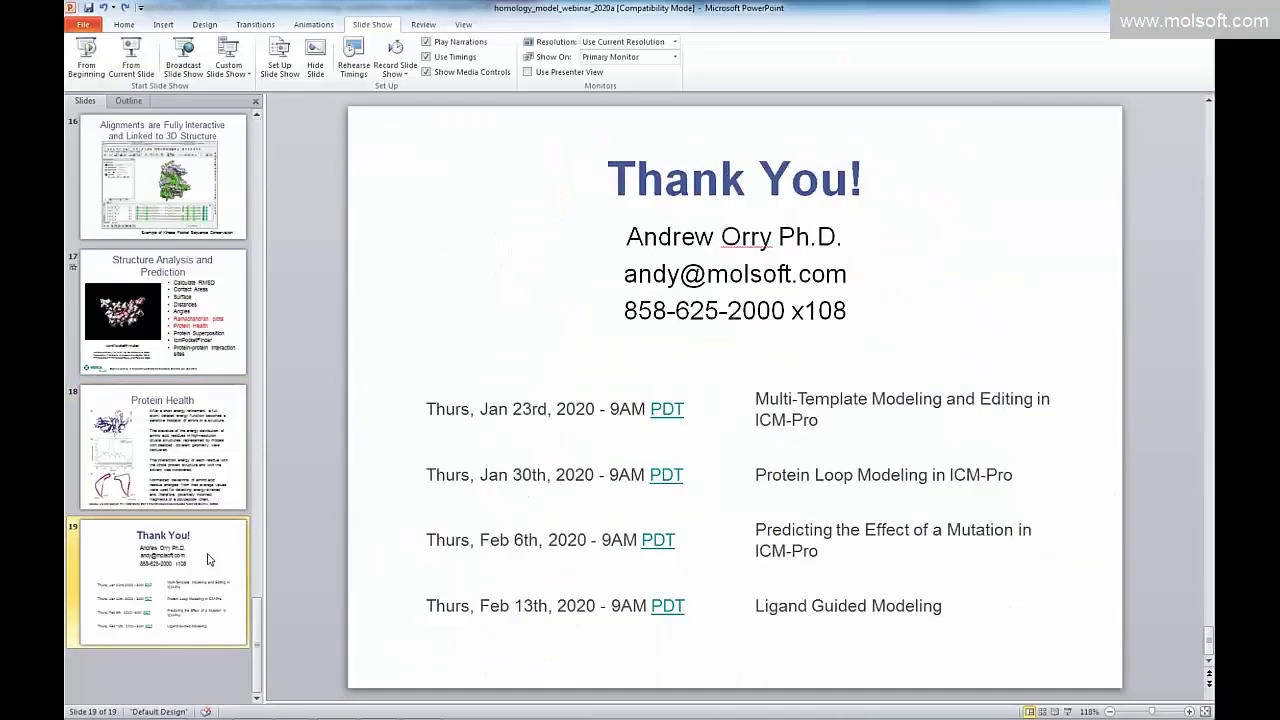